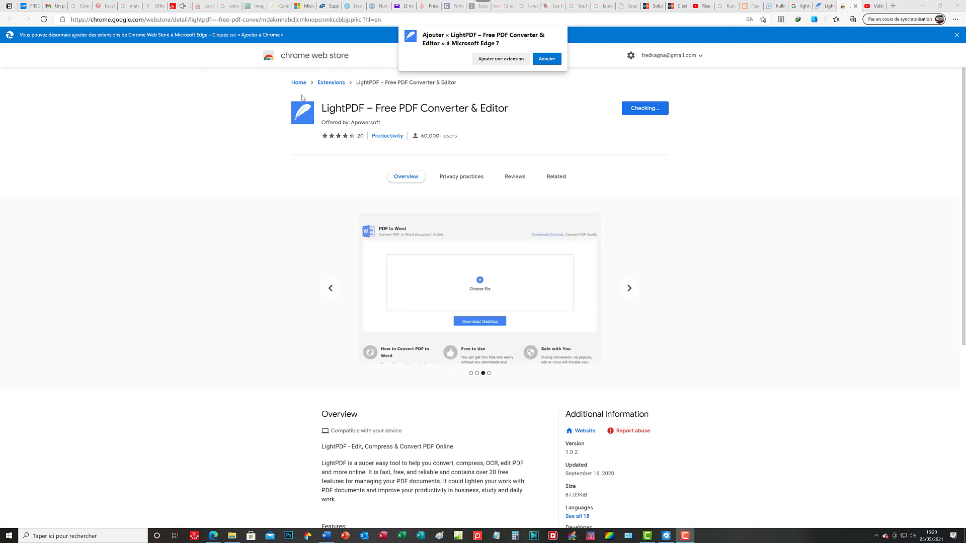
Approve adding the LightPDF – Free PDF Converter & Editor extension to Microsoft Edge and dismiss the notification
click(510, 59)
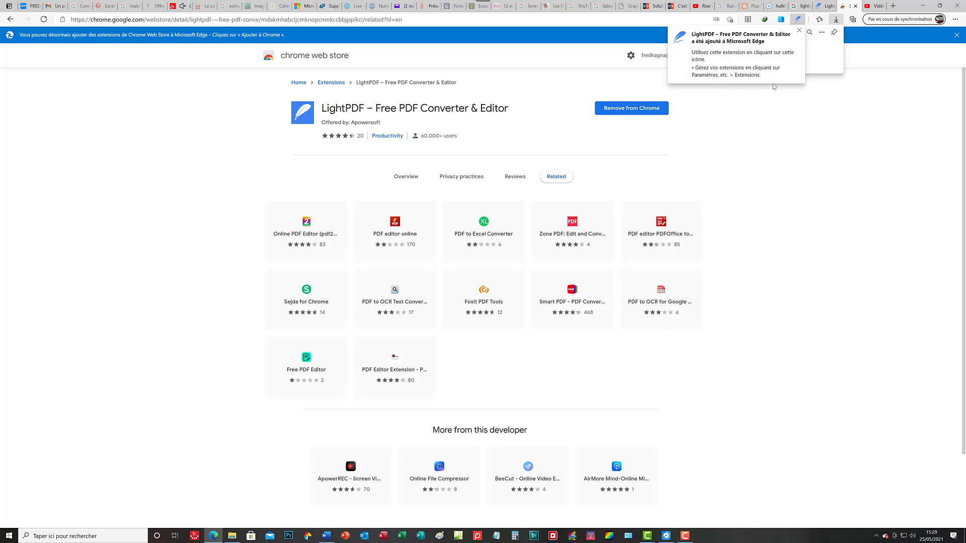
click(810, 141)
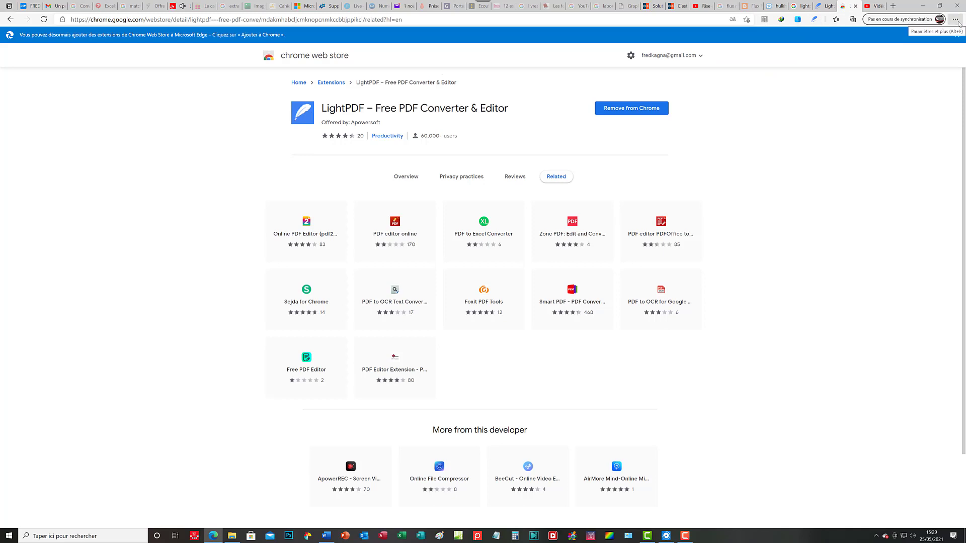
Open the browser's extension management page to check that LightPDF is among the installed extensions
click(955, 20)
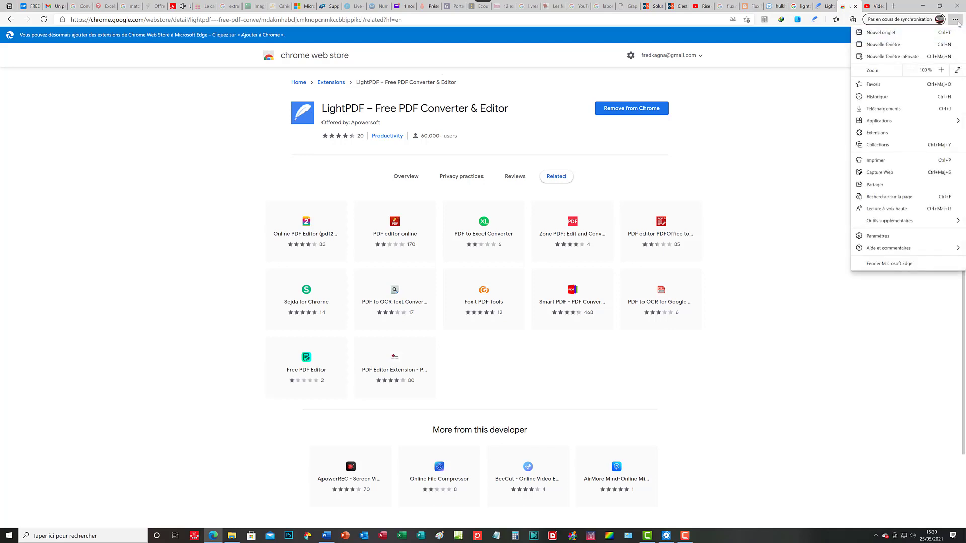
click(885, 135)
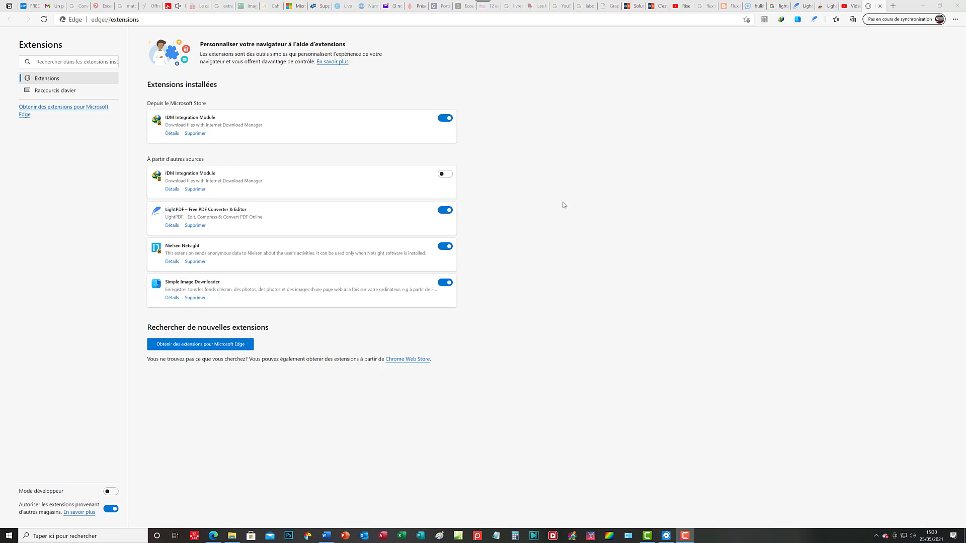
click(567, 185)
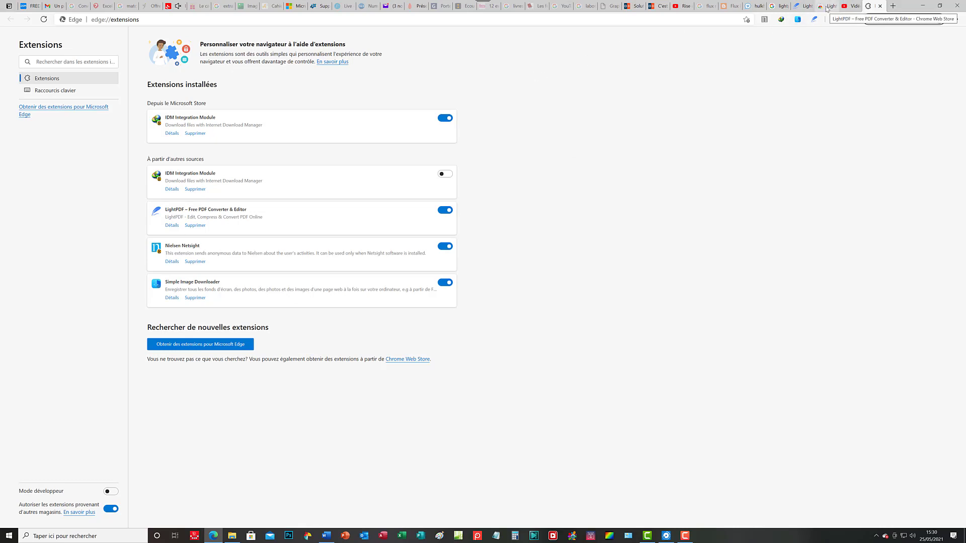
Switch to the LightPDF website and open its full list of PDF functions
click(804, 9)
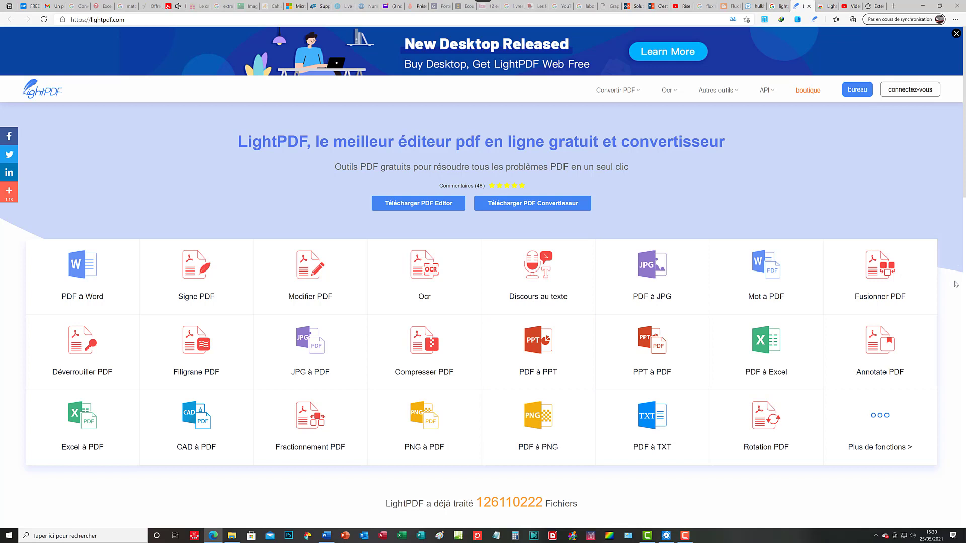
click(923, 463)
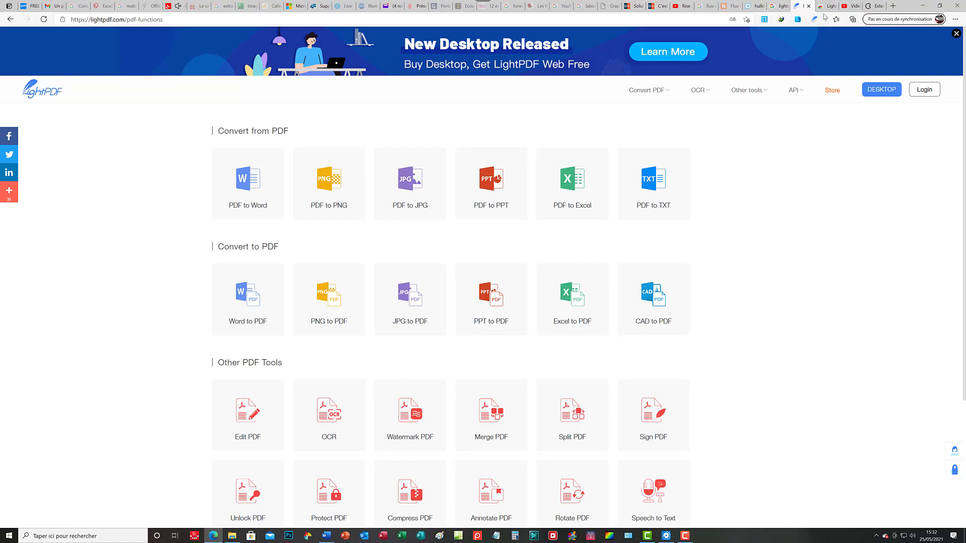
Search Google for "cad to pdf" in place of the existing lightpdf query
click(779, 6)
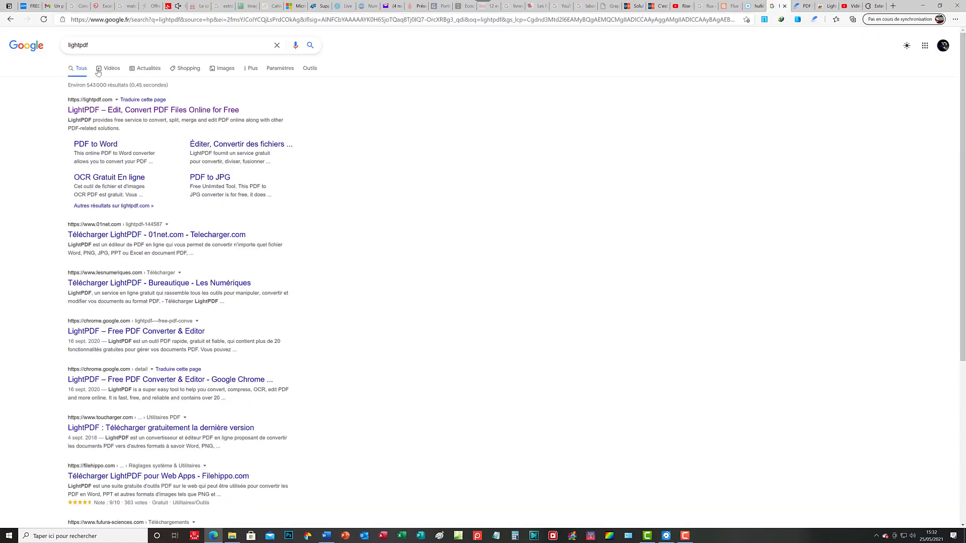
double_click(98, 46)
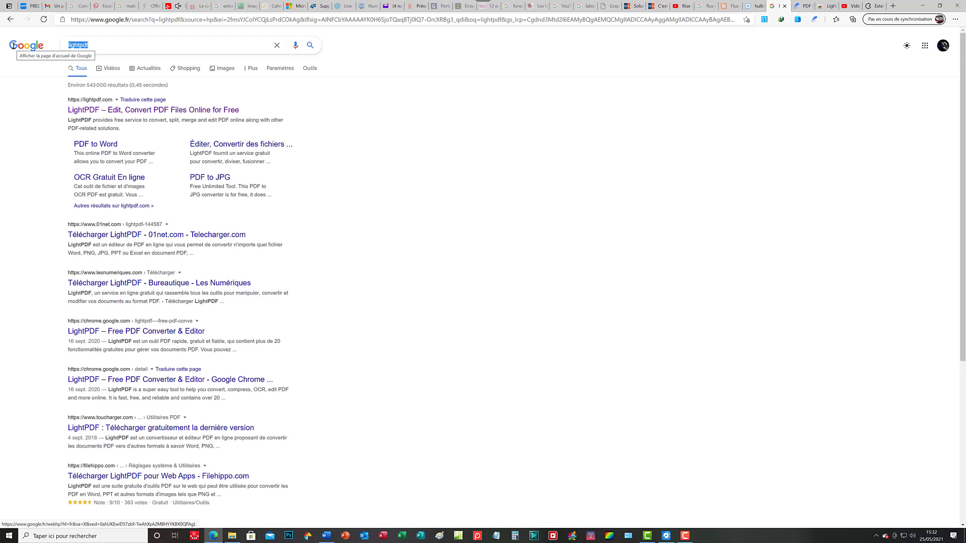
text(C)
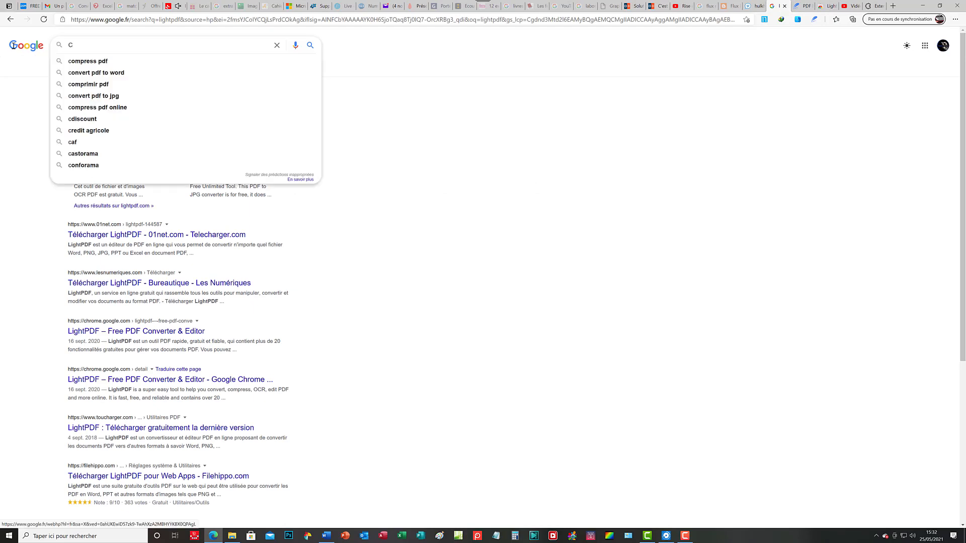
text(AD)
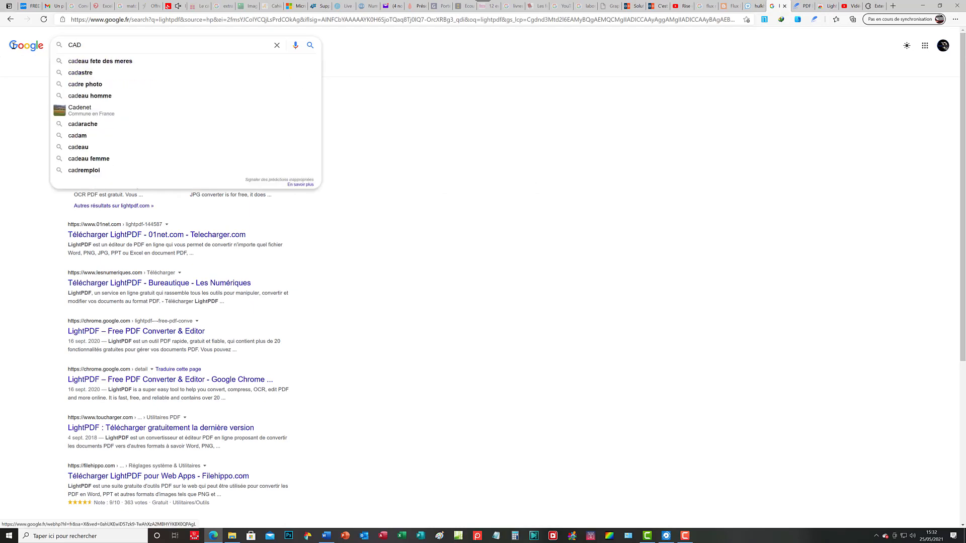
text( to)
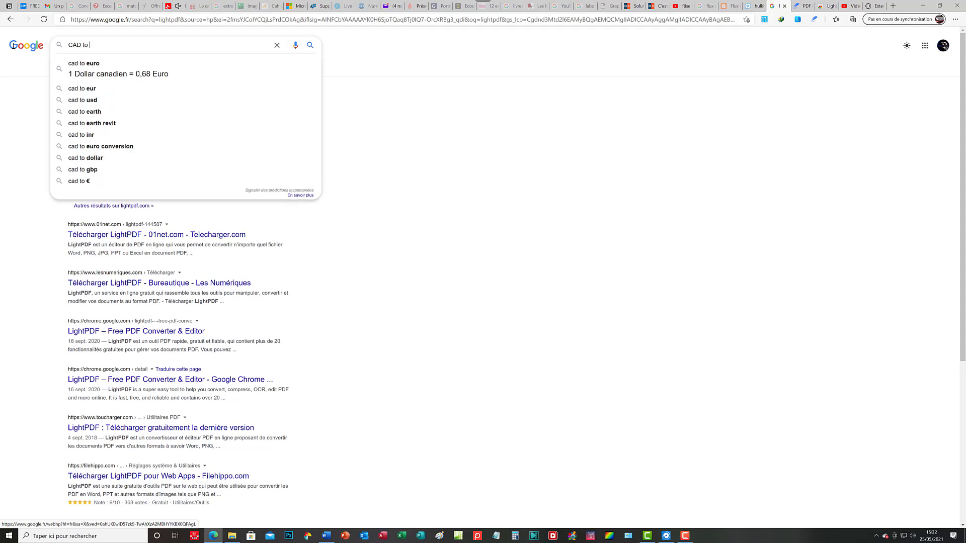
text( pdf)
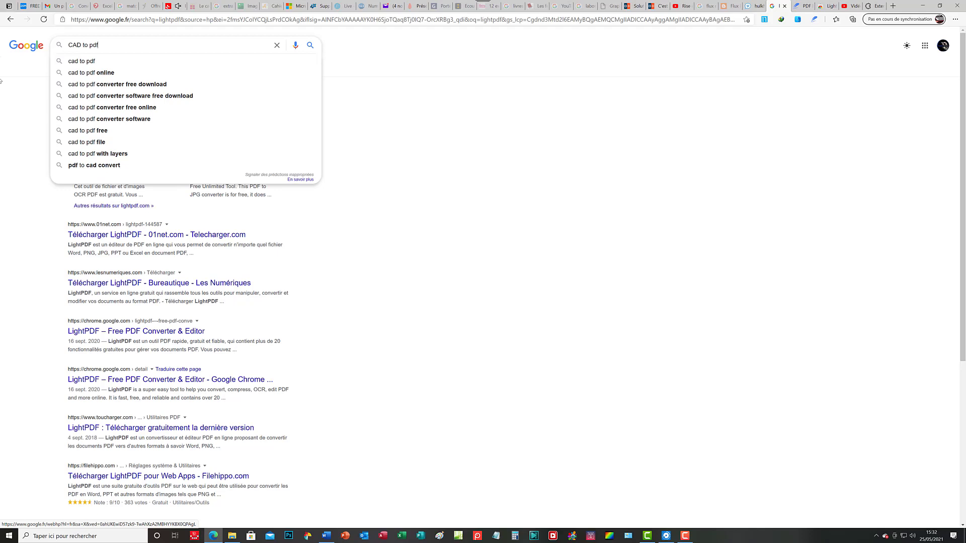
click(99, 61)
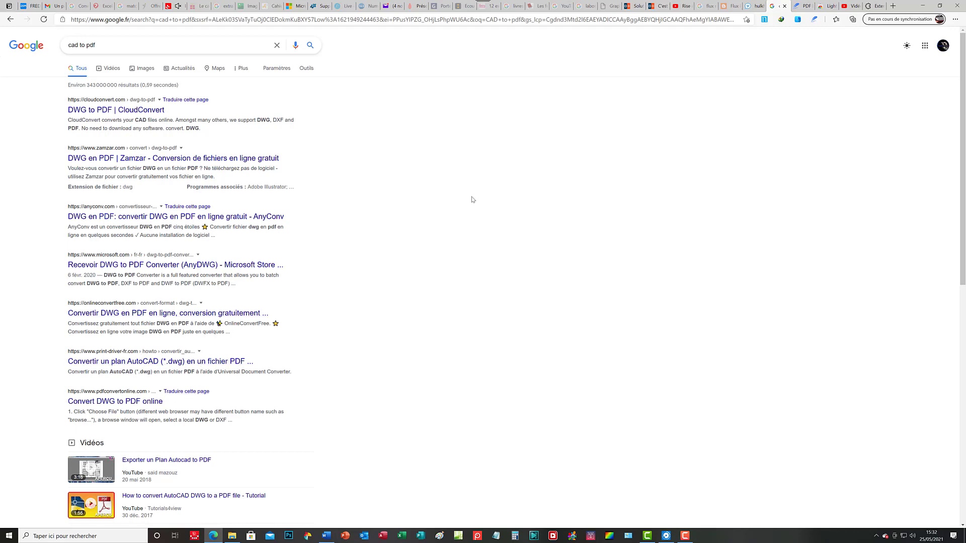
Open CloudConvert's DWG to PDF page from the search results, translate it into French and look through it
drag(962, 101, 958, 344)
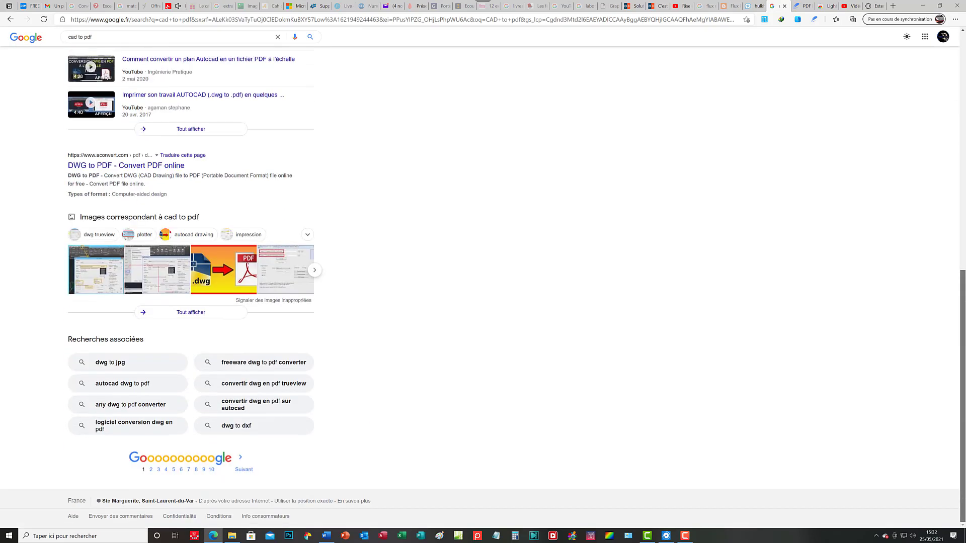
drag(957, 345, 958, 81)
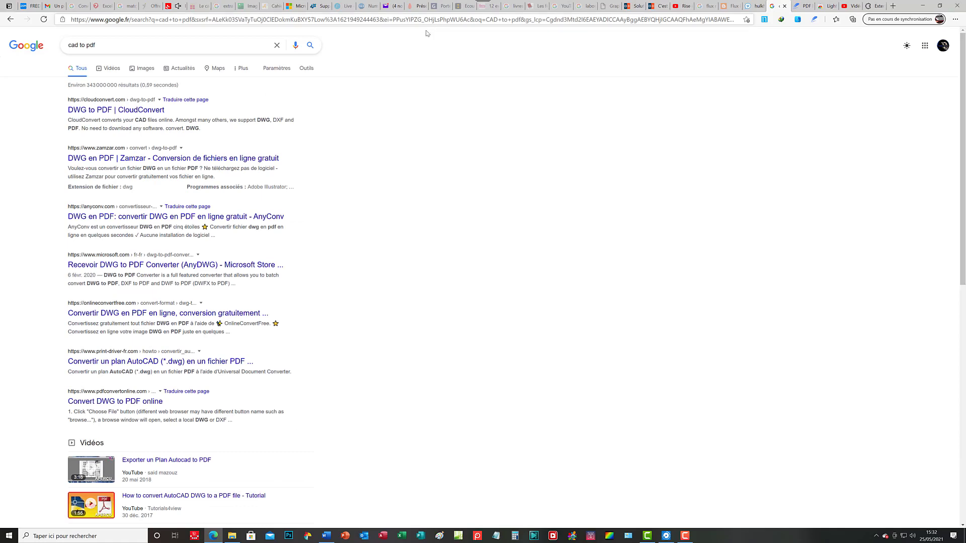
click(138, 110)
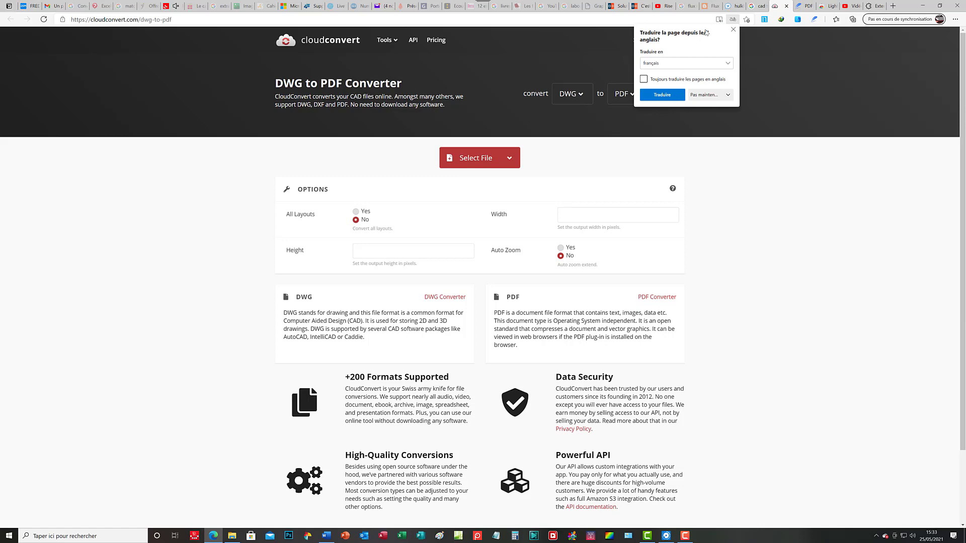
click(662, 96)
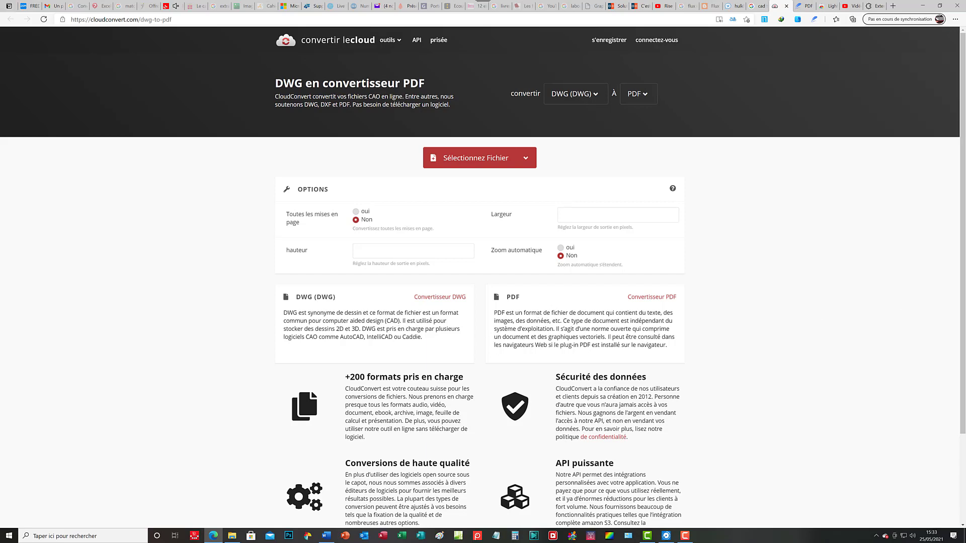
drag(962, 141, 964, 295)
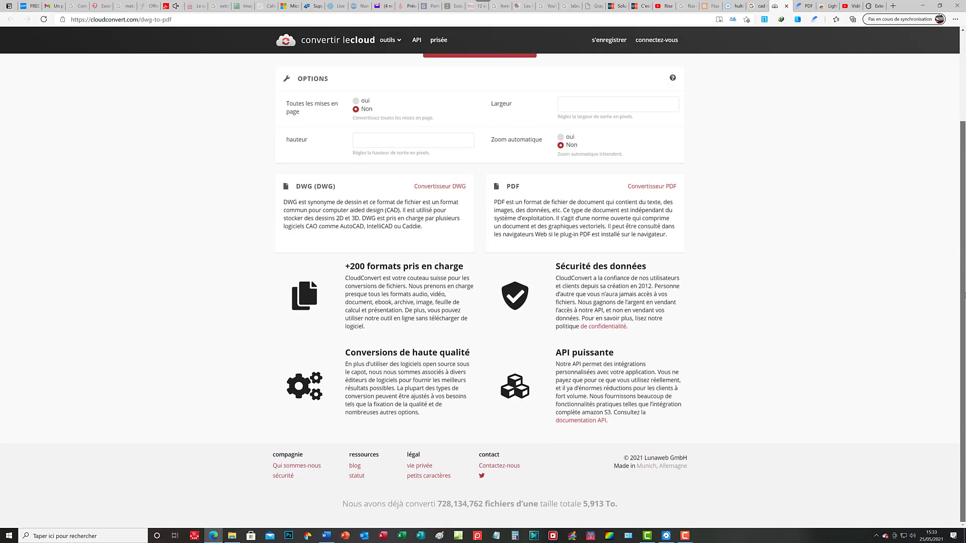
scroll(962, 205, up, 3)
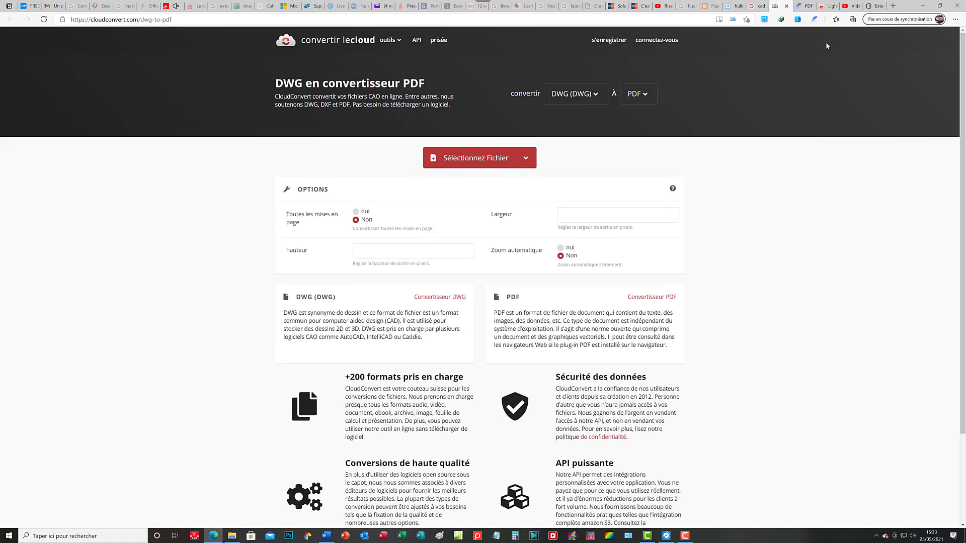
Close the CloudConvert page, return to LightPDF's functions page and look through the conversion and other PDF tools
click(787, 9)
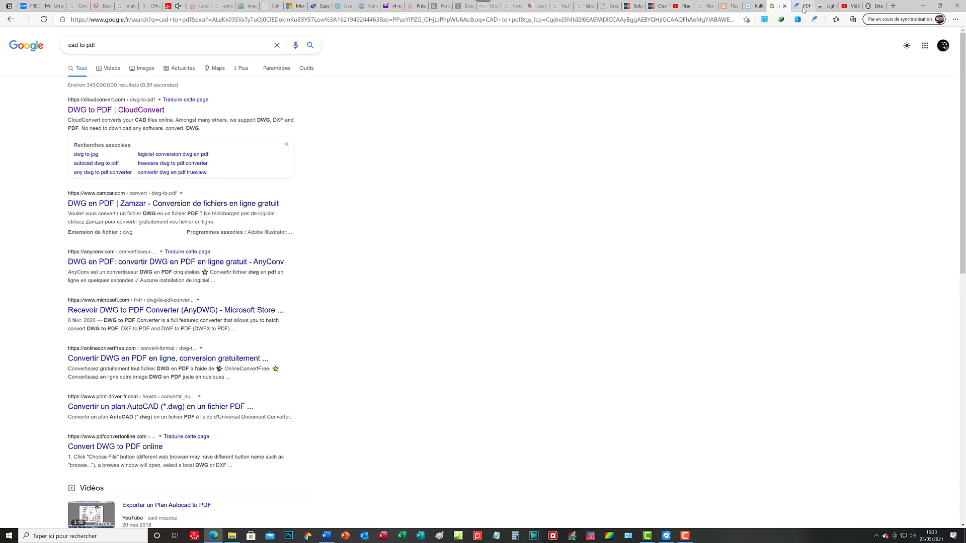
click(804, 8)
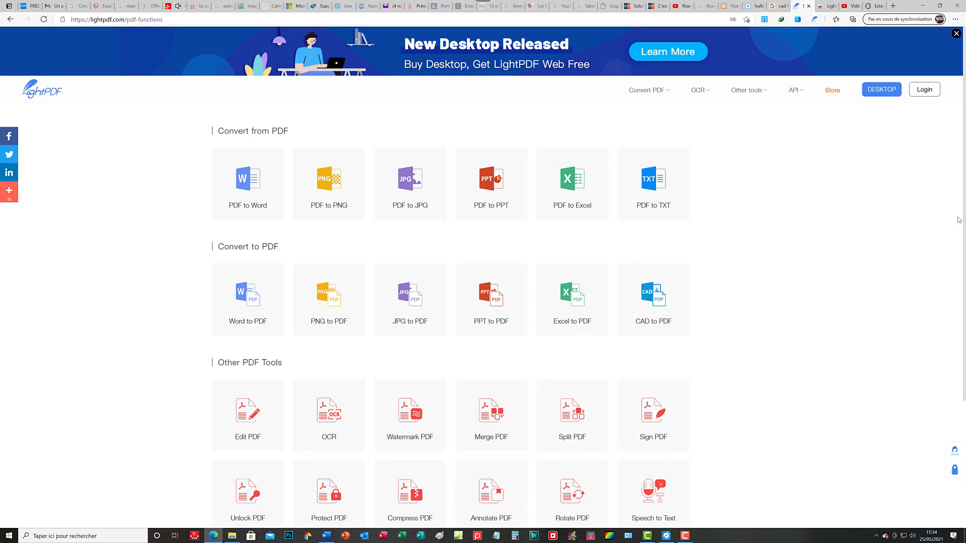
scroll(964, 200, down, 2)
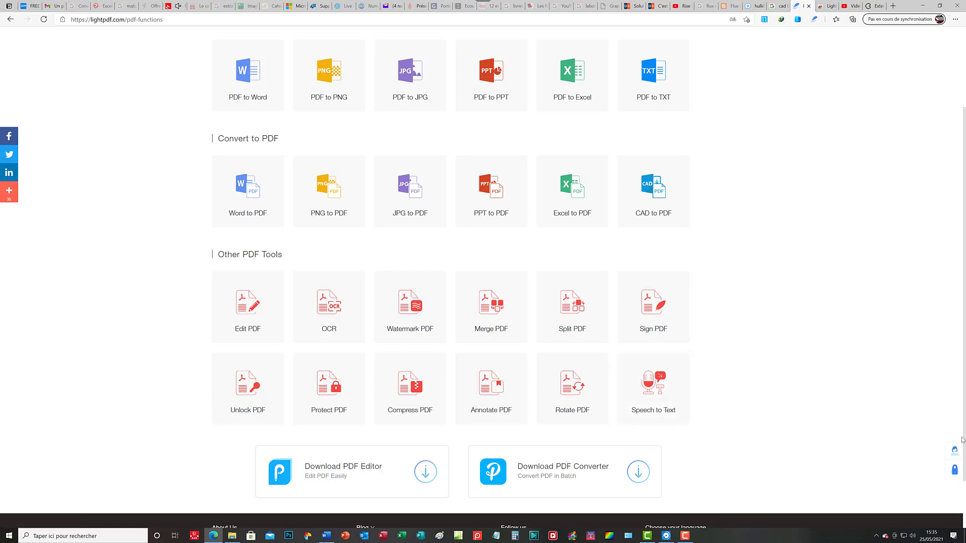
drag(964, 439, 965, 340)
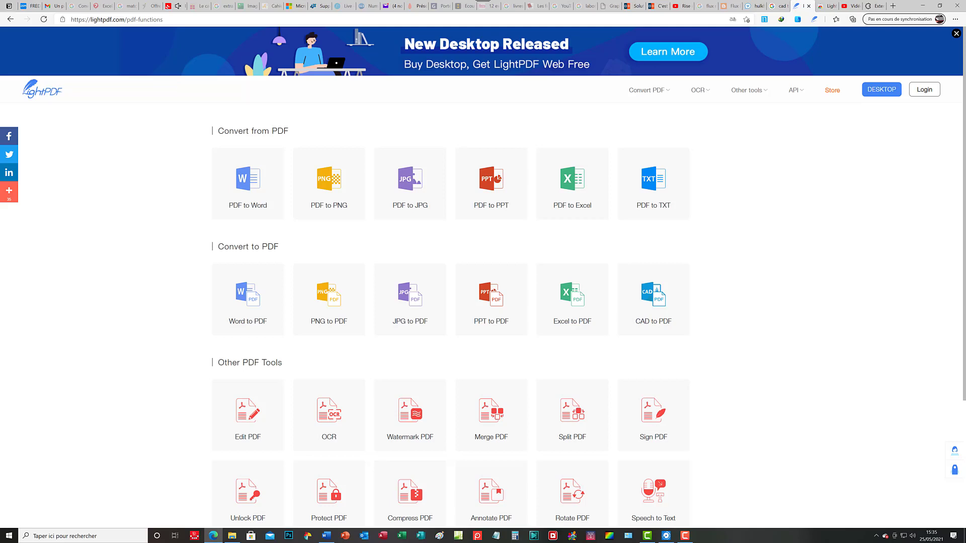
mouse_move(964, 352)
mouse_down()
mouse_move(964, 423)
mouse_move(959, 353)
mouse_up()
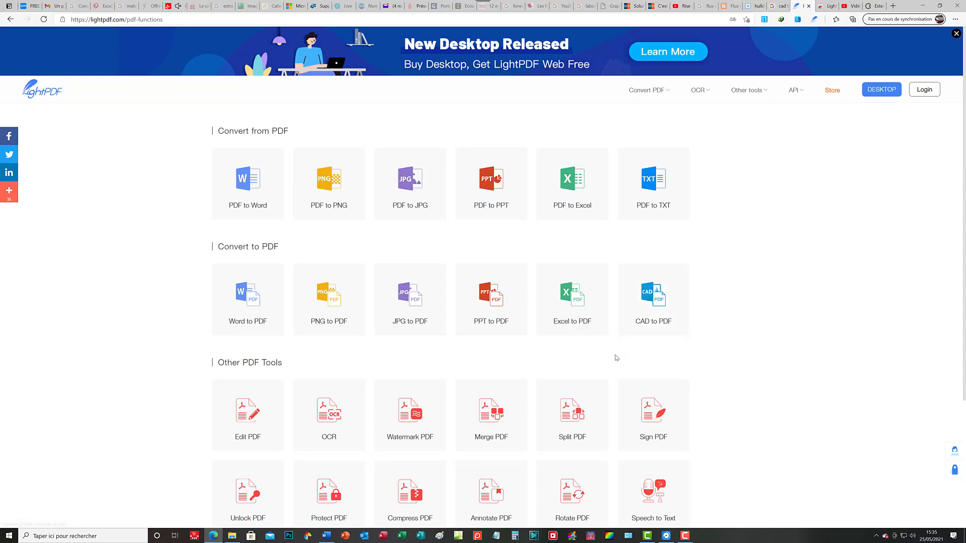
In LightPDF's PDF to Word converter, try to upload 24-Livret-Académie-de-Nutrithérapie-DMLA-cataracte-ou-fatigue-visuelle from the Documents folder inside Téléchargements
click(243, 186)
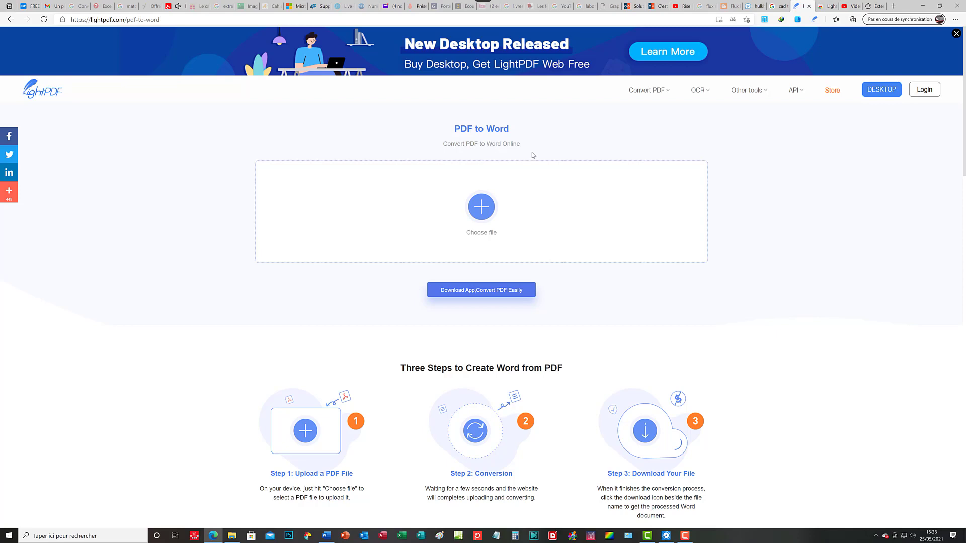
click(482, 208)
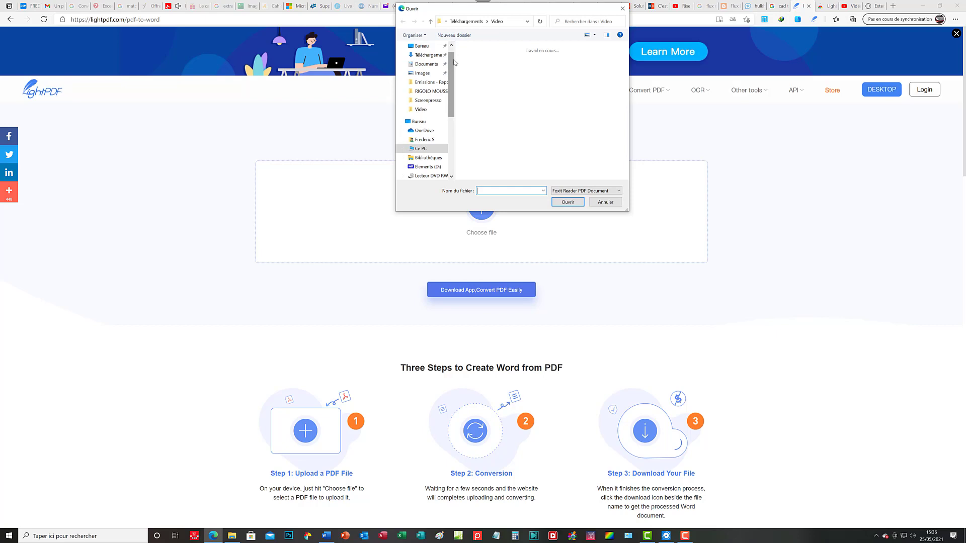
drag(455, 63, 455, 74)
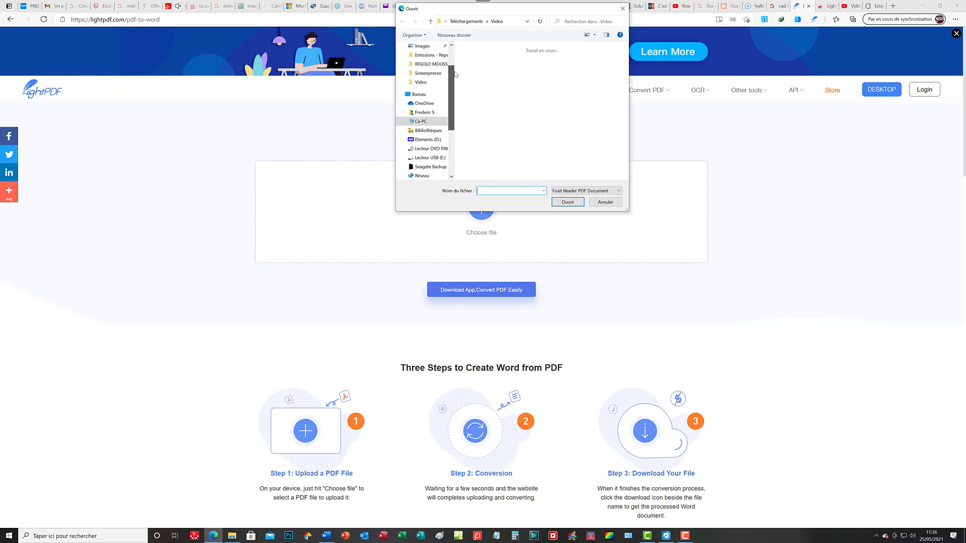
scroll(456, 74, up, 2)
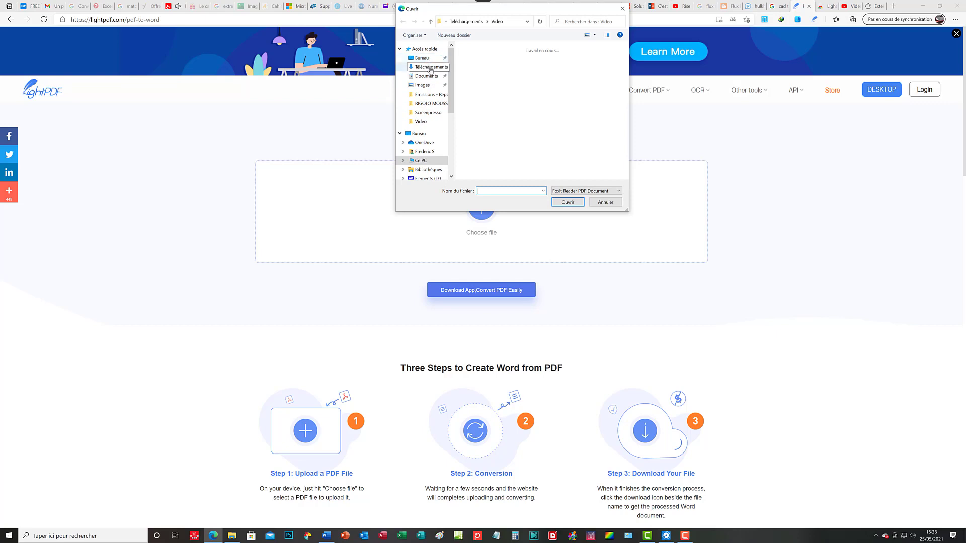
click(427, 67)
double_click(479, 84)
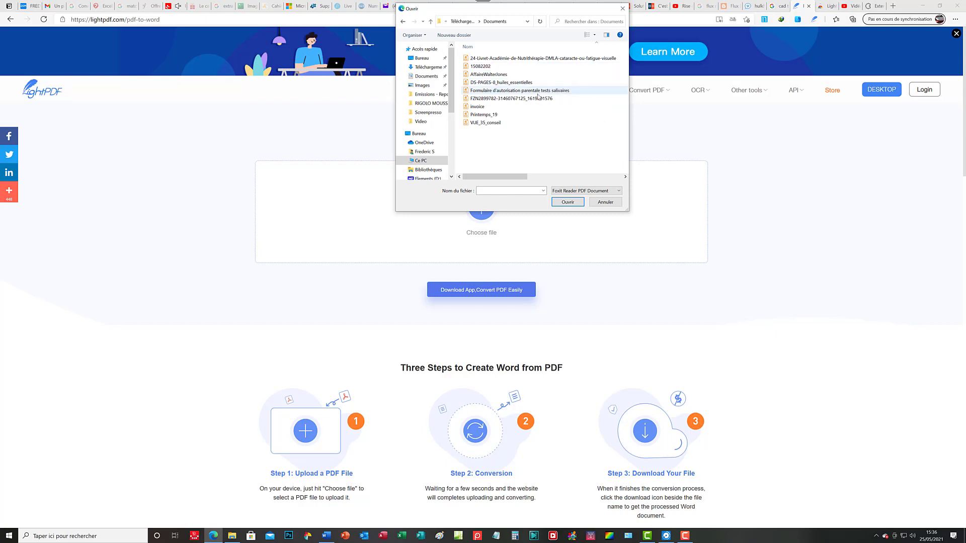
click(495, 61)
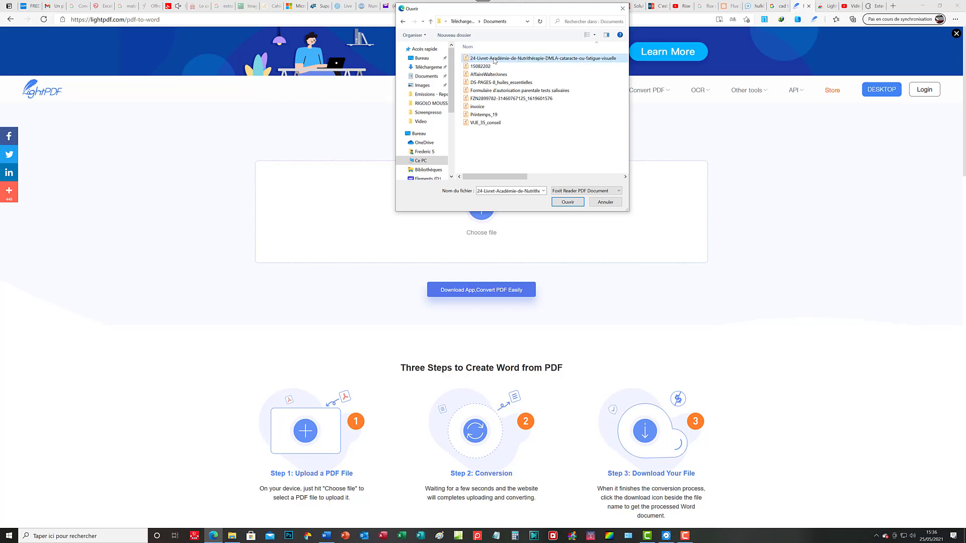
click(568, 203)
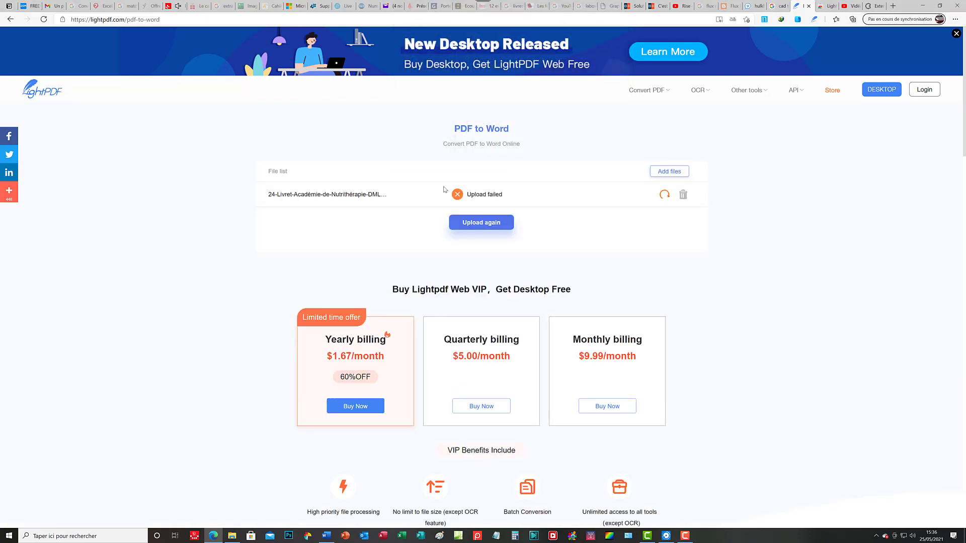
Retry uploading the listed PDF, try to add files to the list, and close the account limits dialog
click(487, 220)
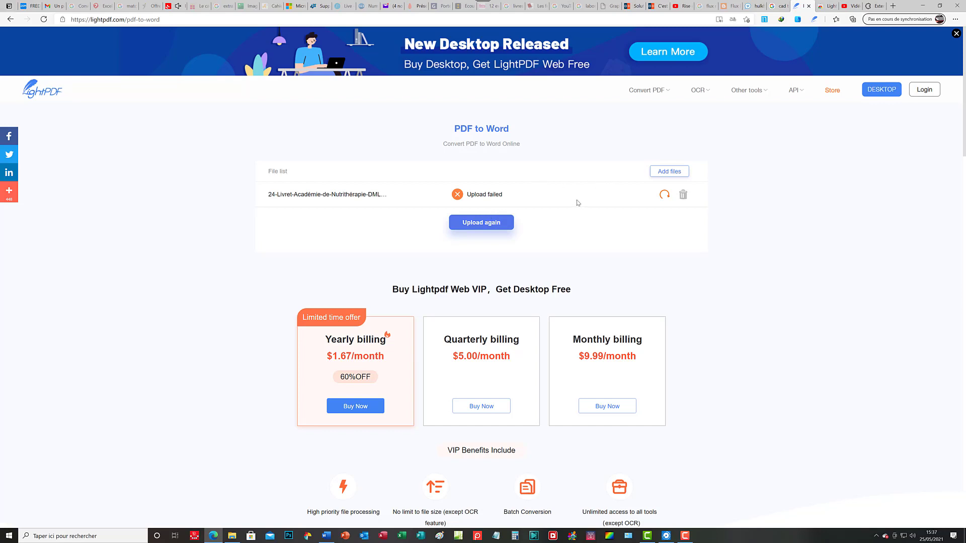
click(662, 171)
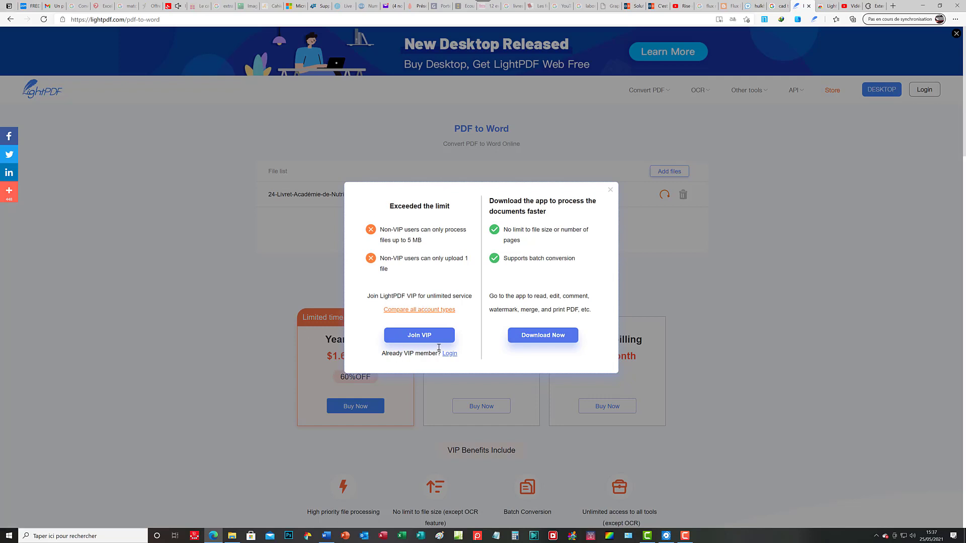
click(610, 191)
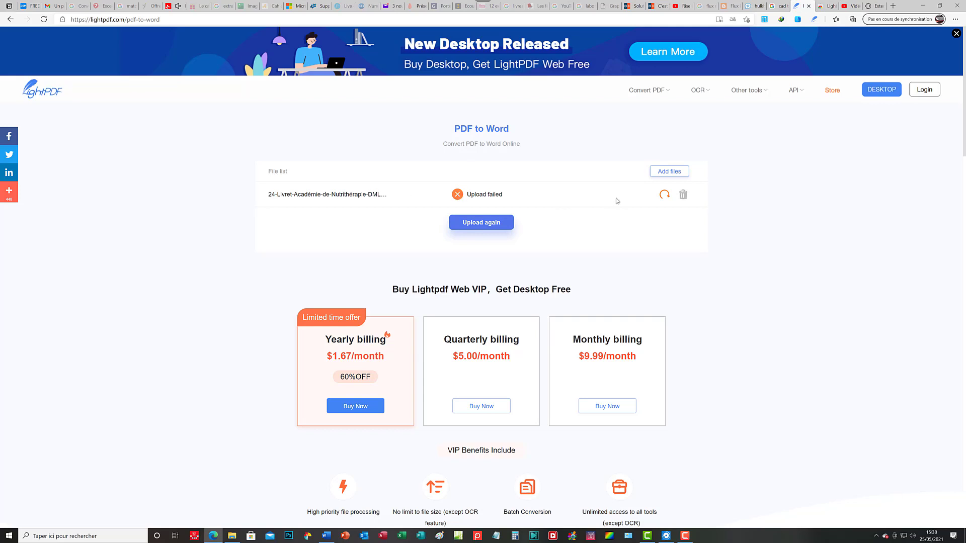
Remove the failed PDF from the conversion list and try to upload the Affaire PDF from the Documents folder instead
click(683, 196)
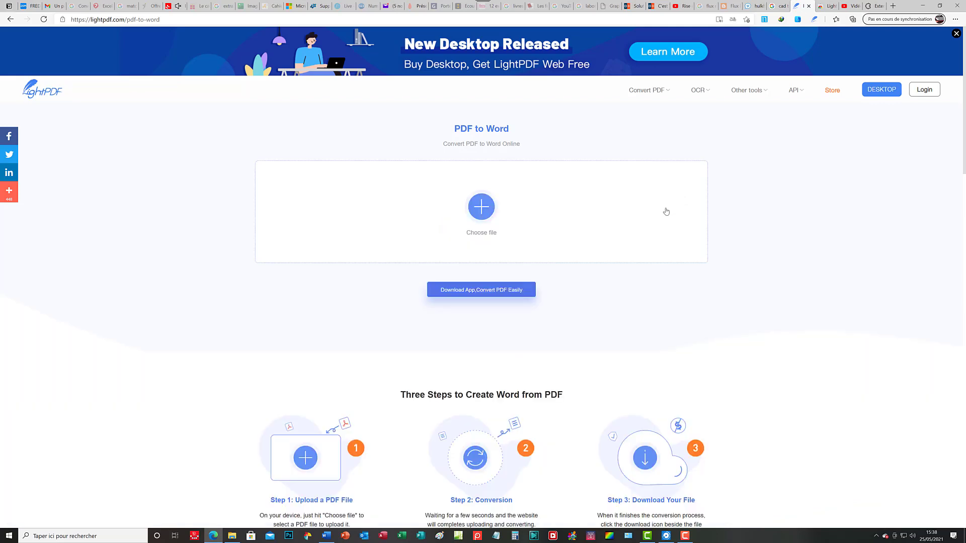
click(482, 209)
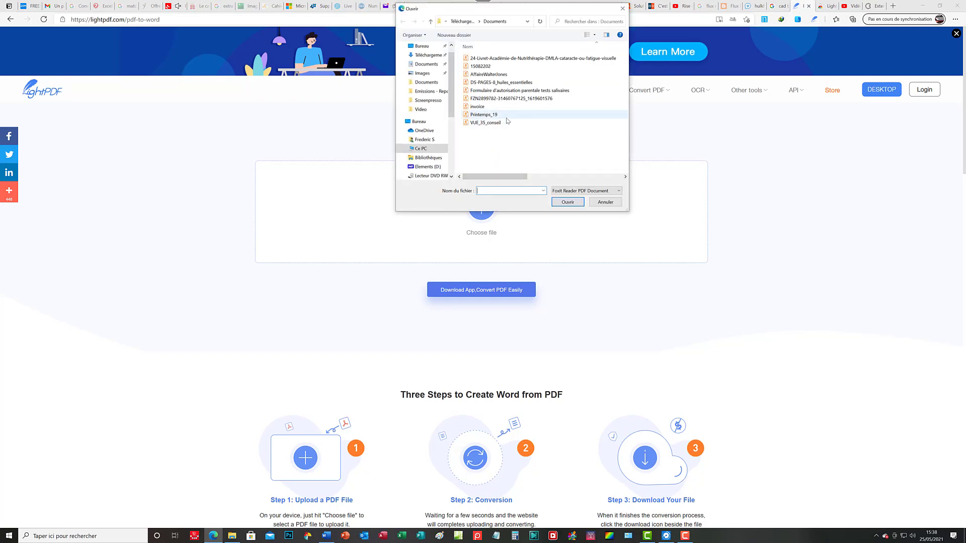
click(497, 75)
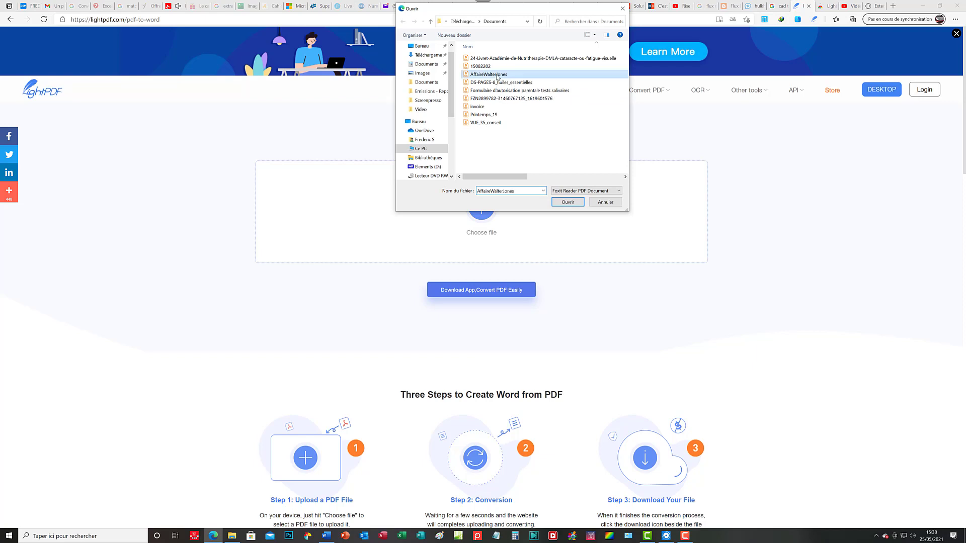
click(567, 203)
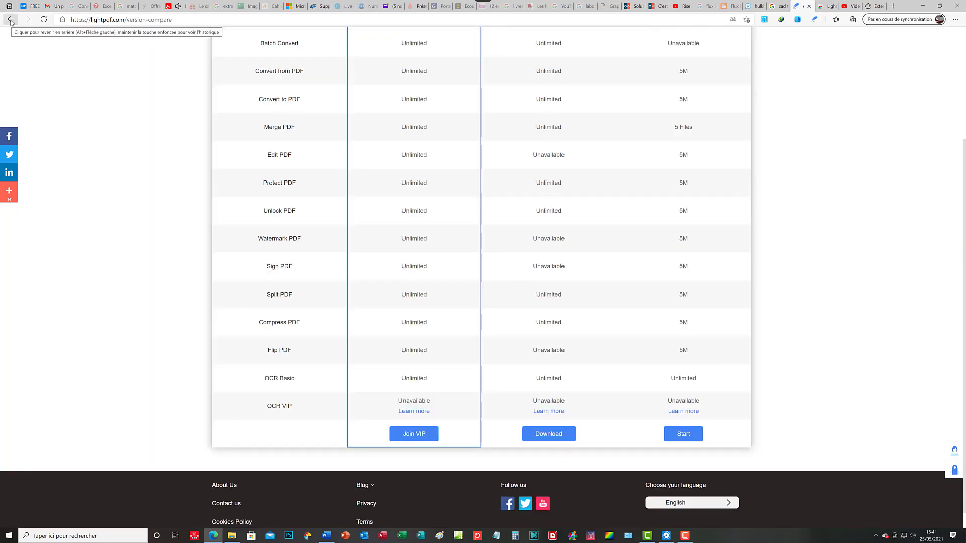
Return from the version comparison to the PDF to Word converter and try to upload 15082202 from the Documents folder
click(11, 20)
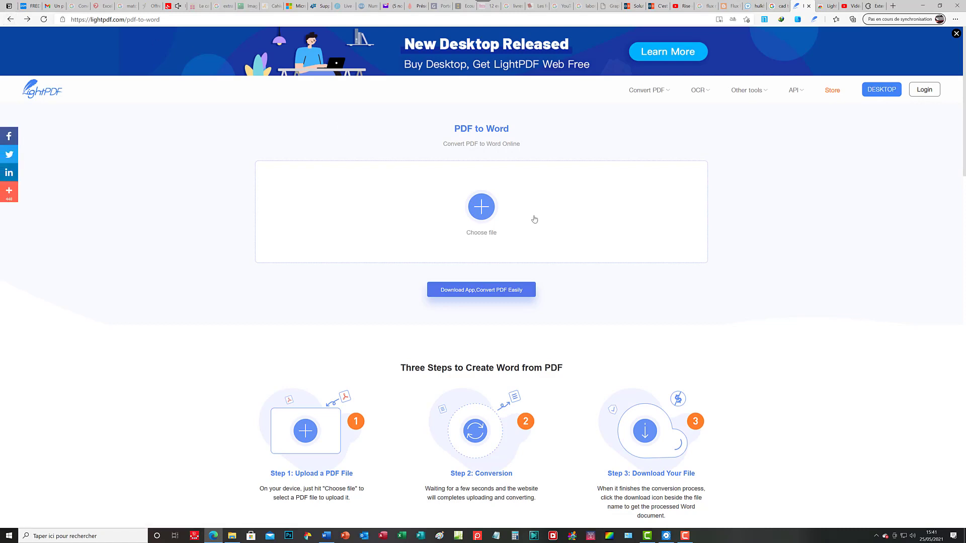
click(482, 211)
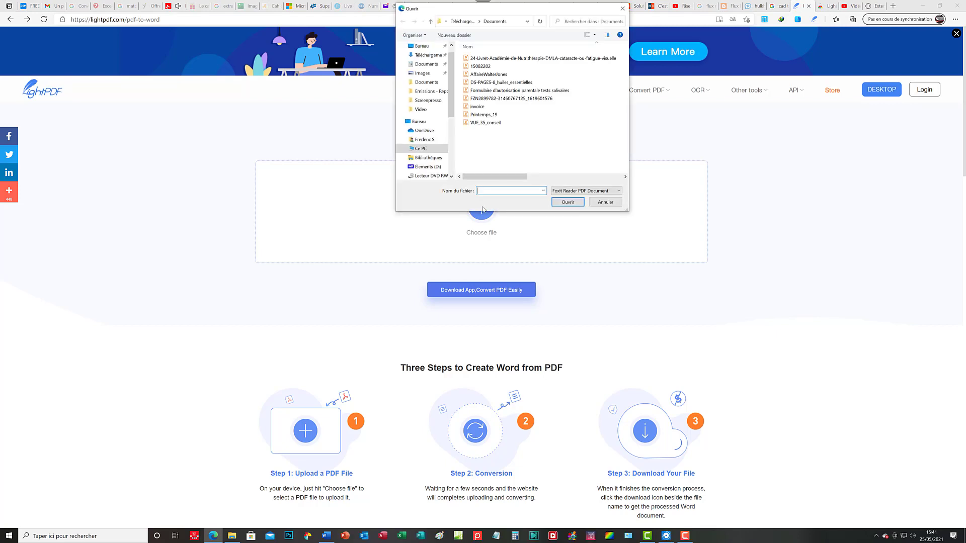
click(482, 66)
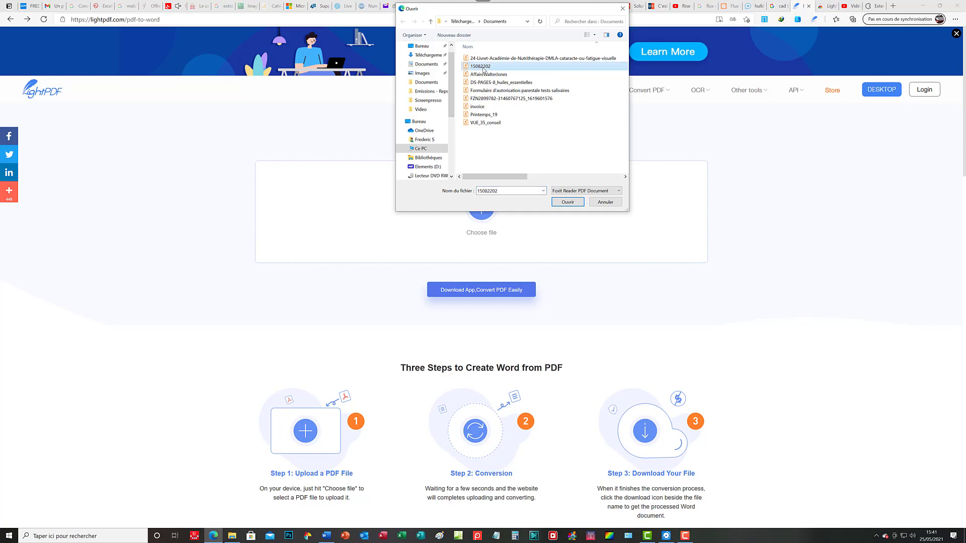
click(568, 202)
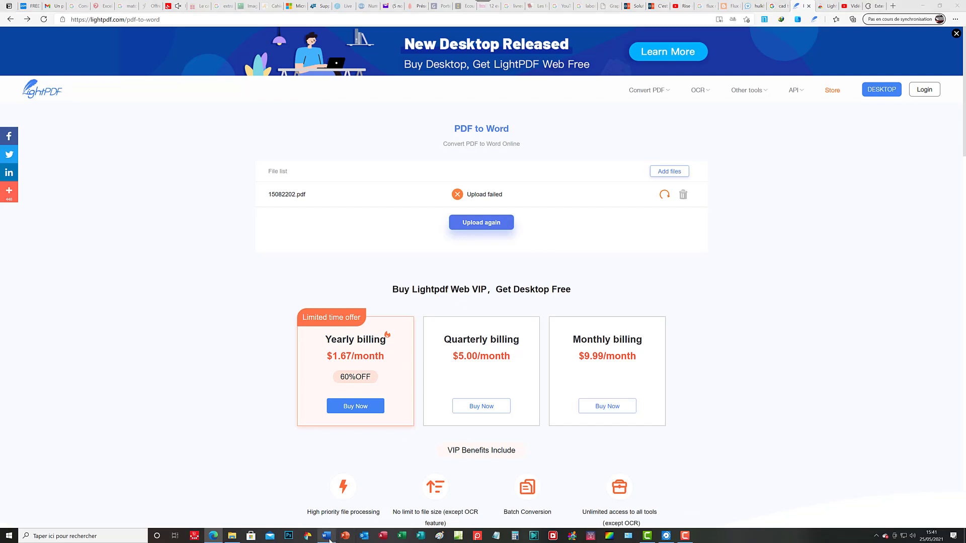
Switch to Word and save the open document to the Bureau as LightPDF in Document Word 97-2003 format
click(331, 538)
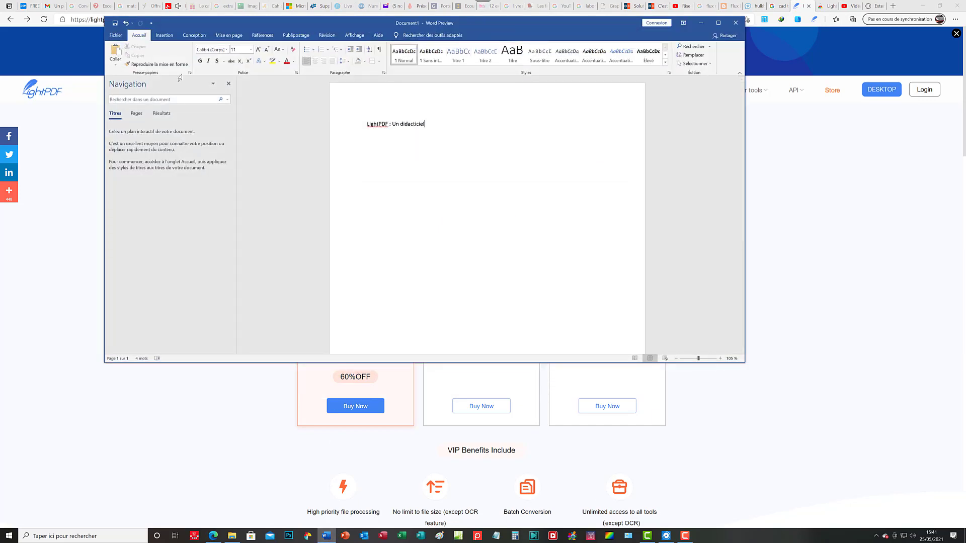
click(116, 35)
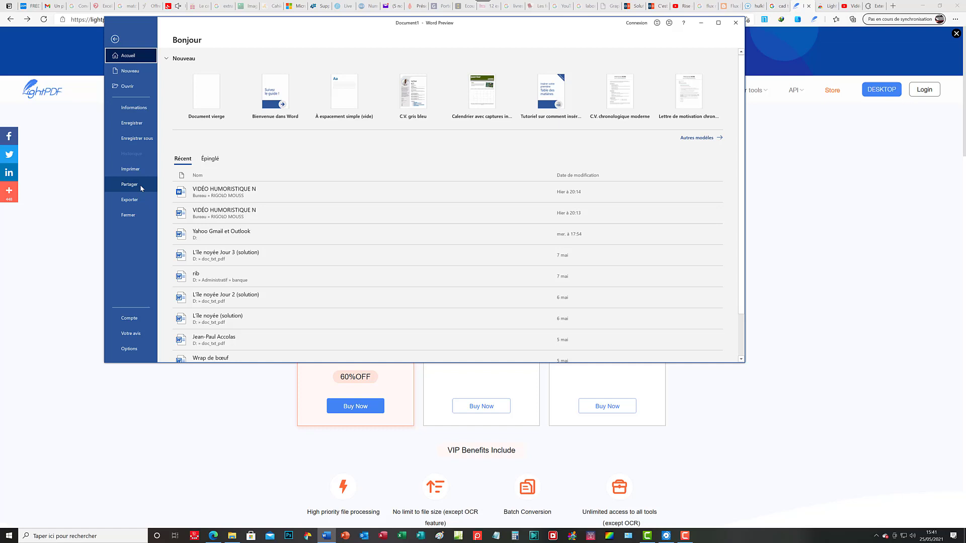
click(144, 139)
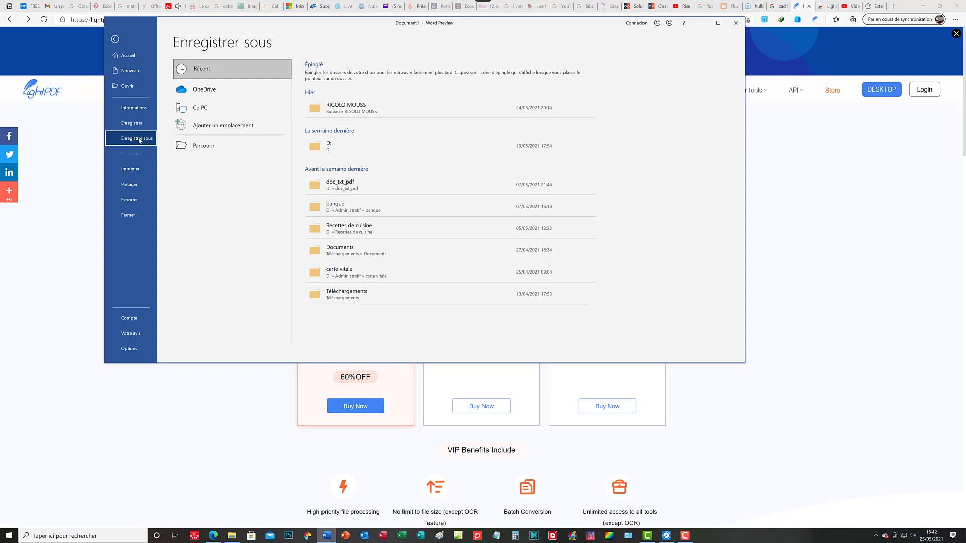
click(221, 146)
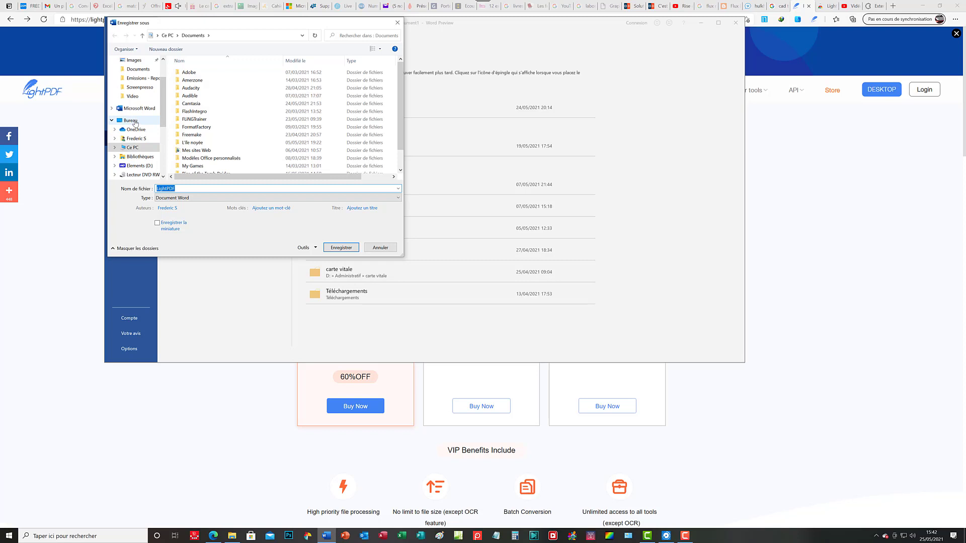
click(132, 121)
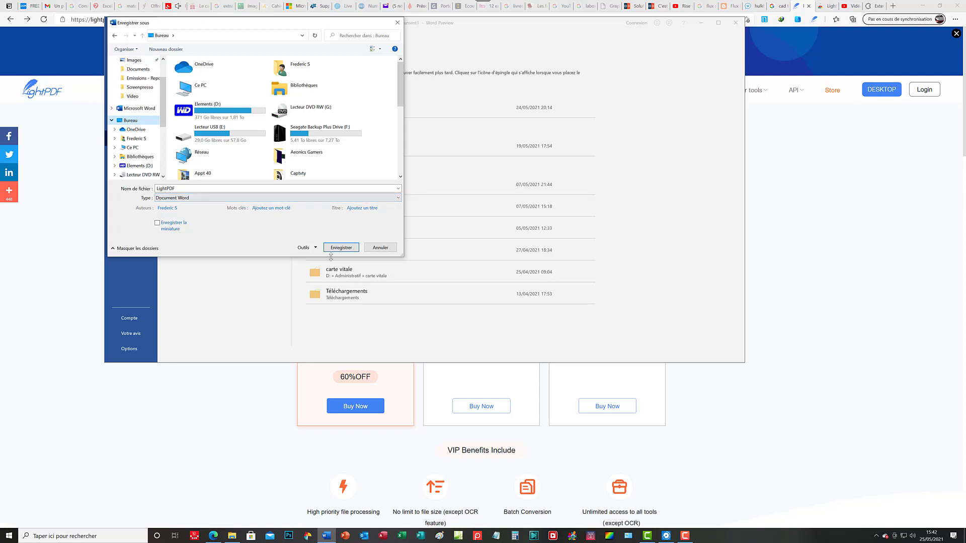
click(390, 207)
click(398, 198)
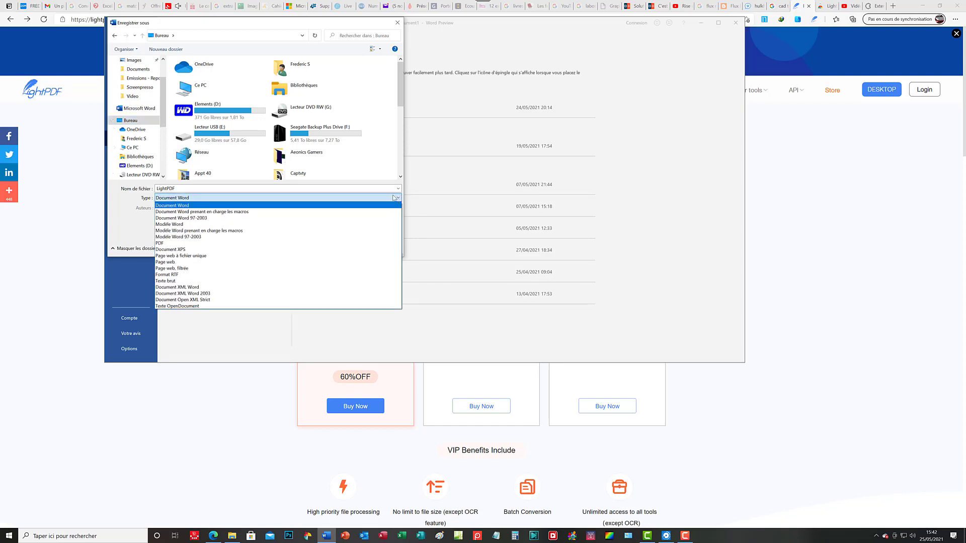
click(207, 220)
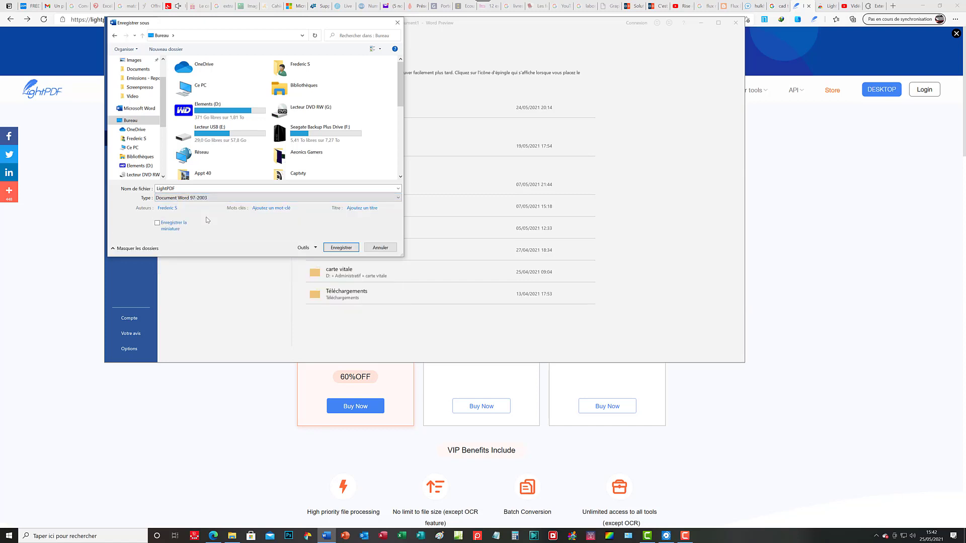
click(341, 247)
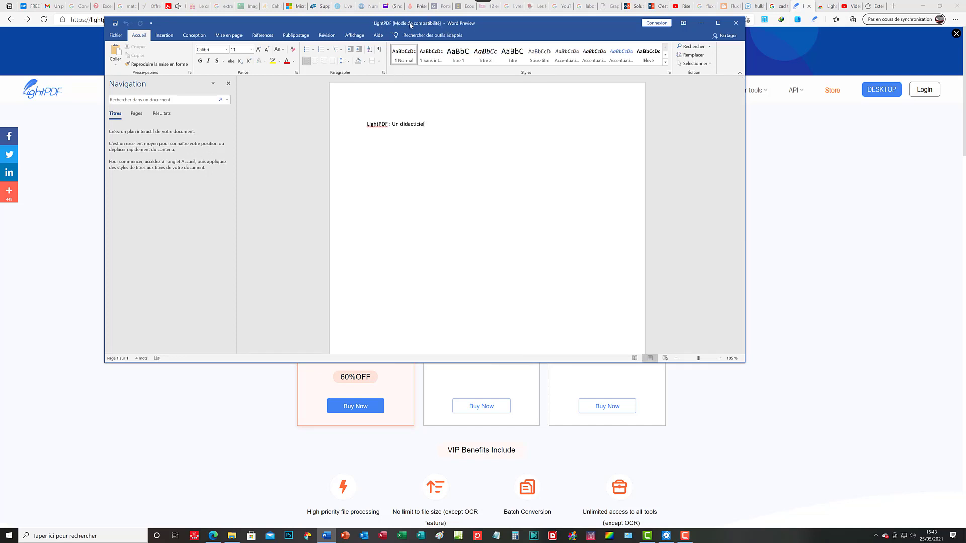
Save the document to the Bureau folder as a PDF named LightPDF, optimised for minimum size (Taille minimale)
click(116, 35)
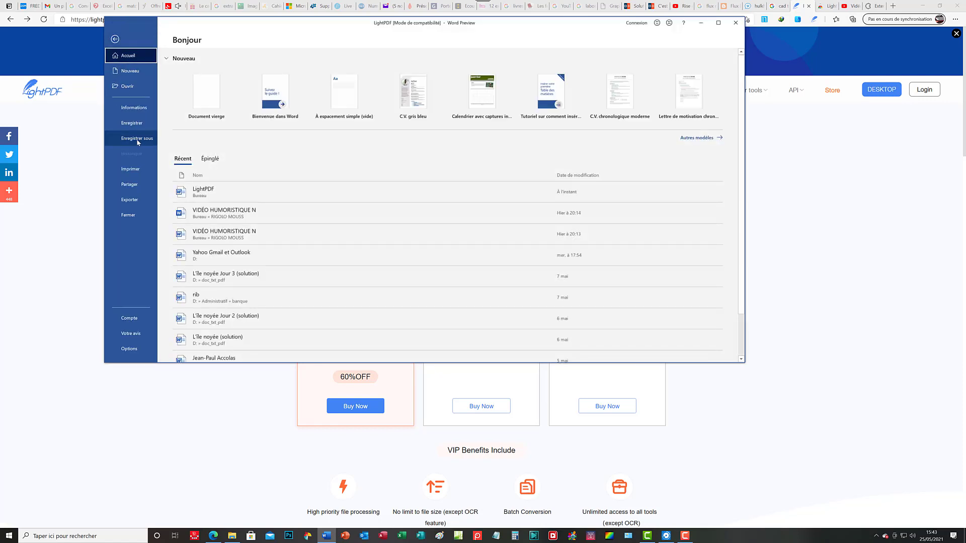
click(137, 141)
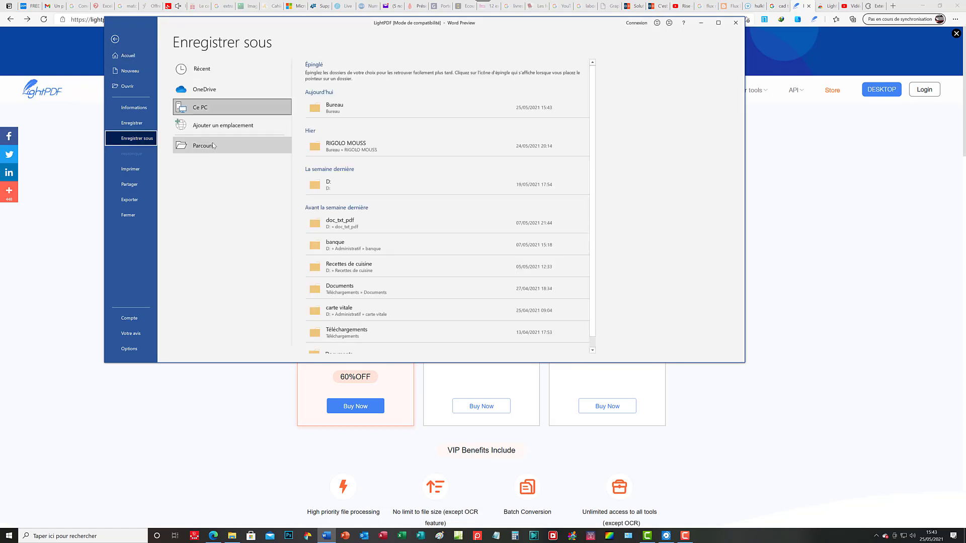
click(332, 108)
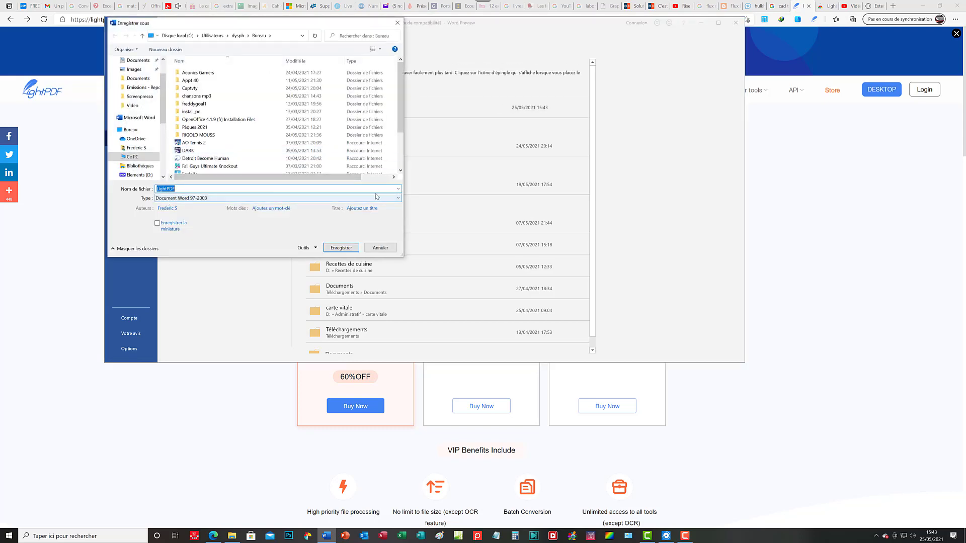
click(396, 199)
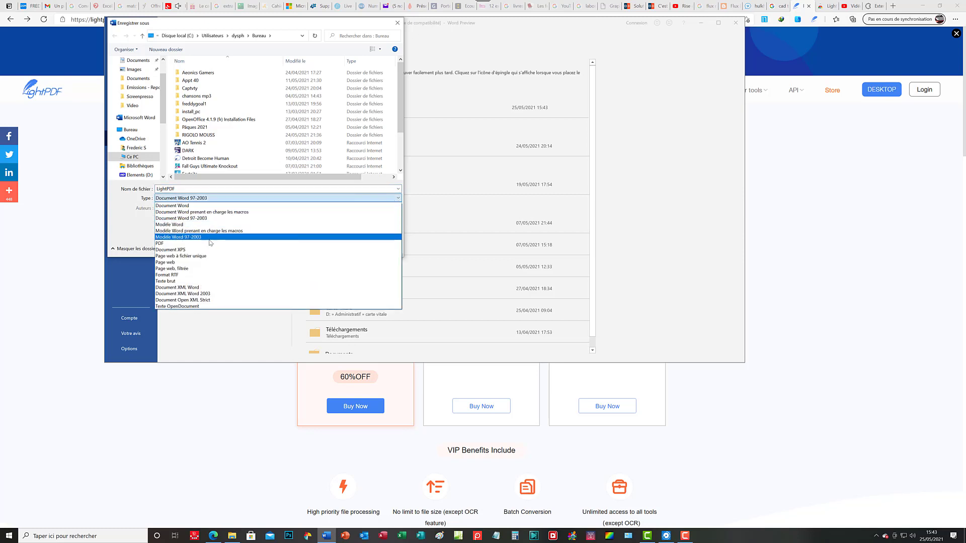
click(209, 244)
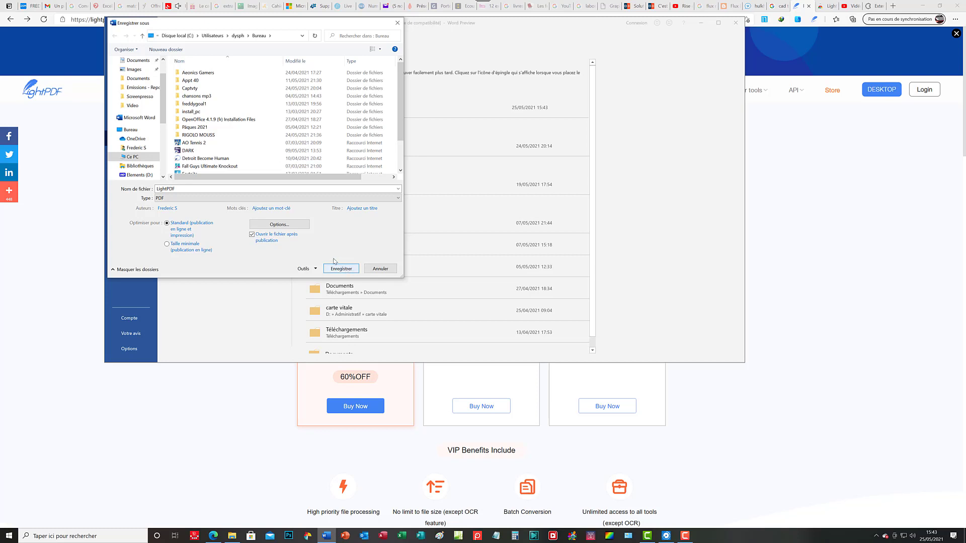
click(167, 245)
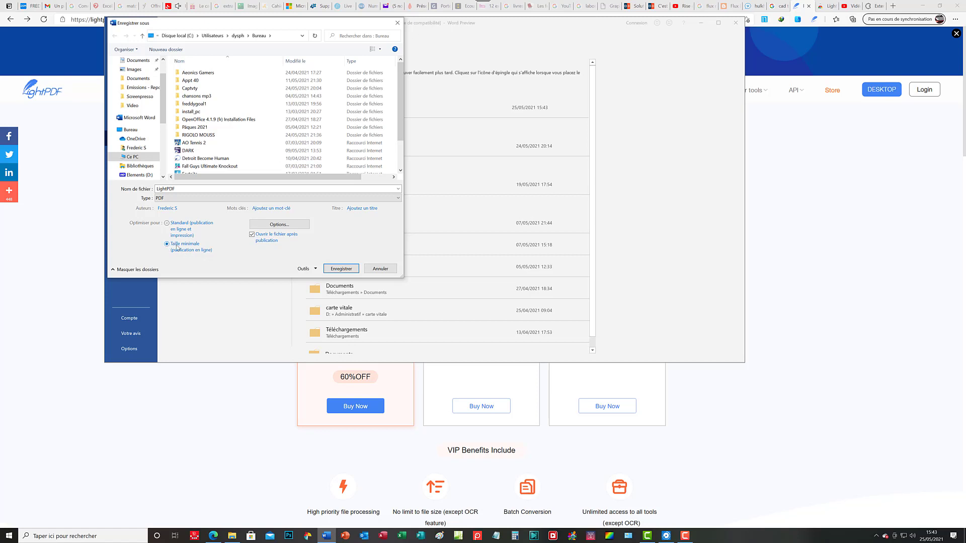
click(342, 271)
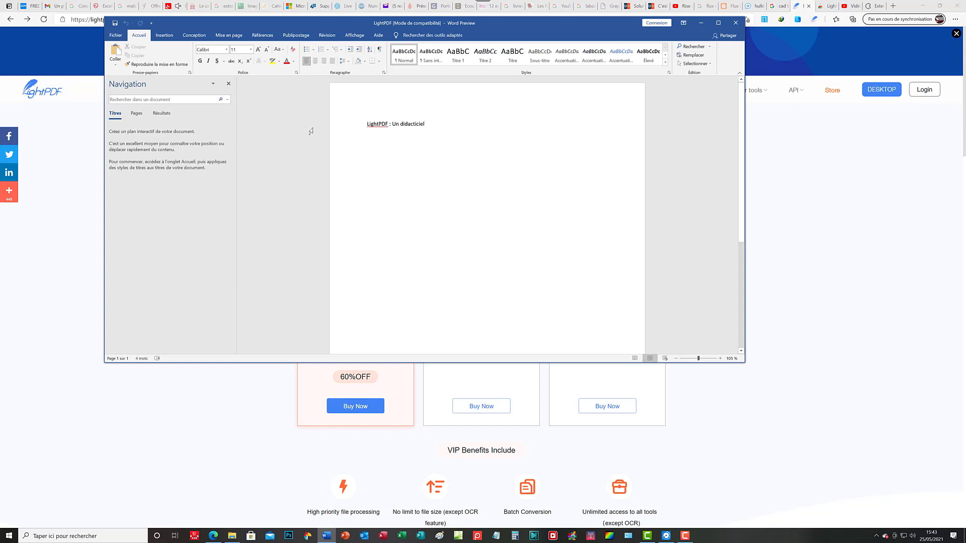
Minimize Word and the browser, open the LightPDF PDF from the desktop to check its content, and close it
click(701, 22)
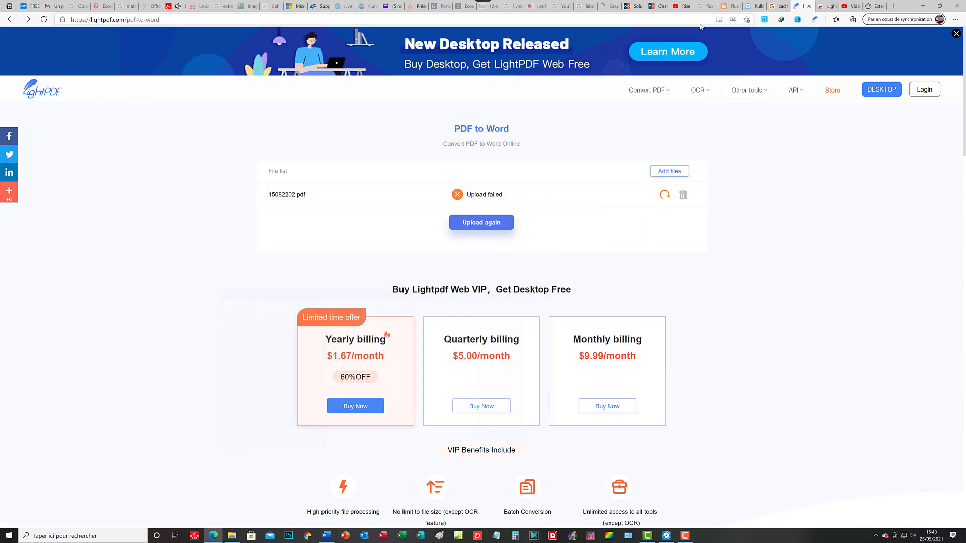
click(924, 6)
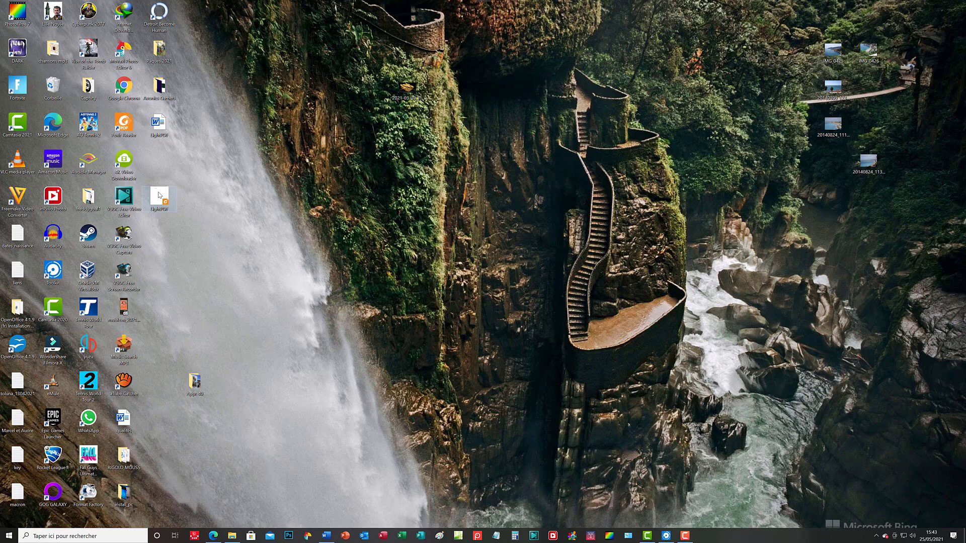
double_click(159, 196)
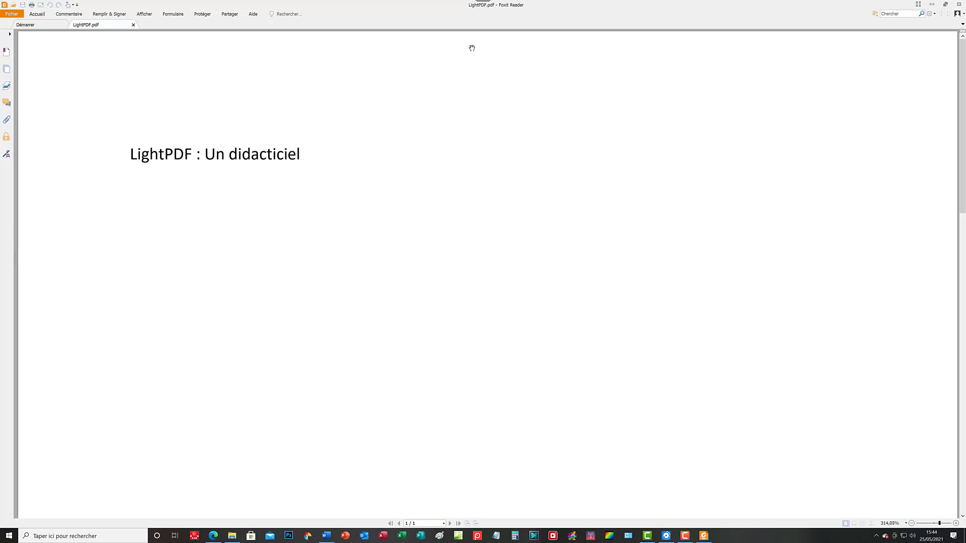
click(959, 6)
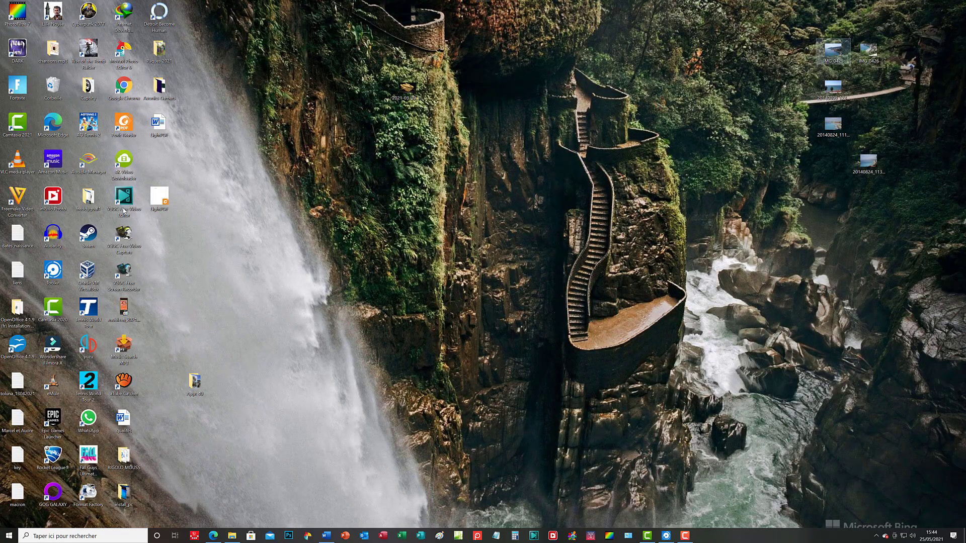
In the Foxit Reader Updater, decline the 14-day PhantomPDF trial and postpone the update reminder by one day
click(159, 198)
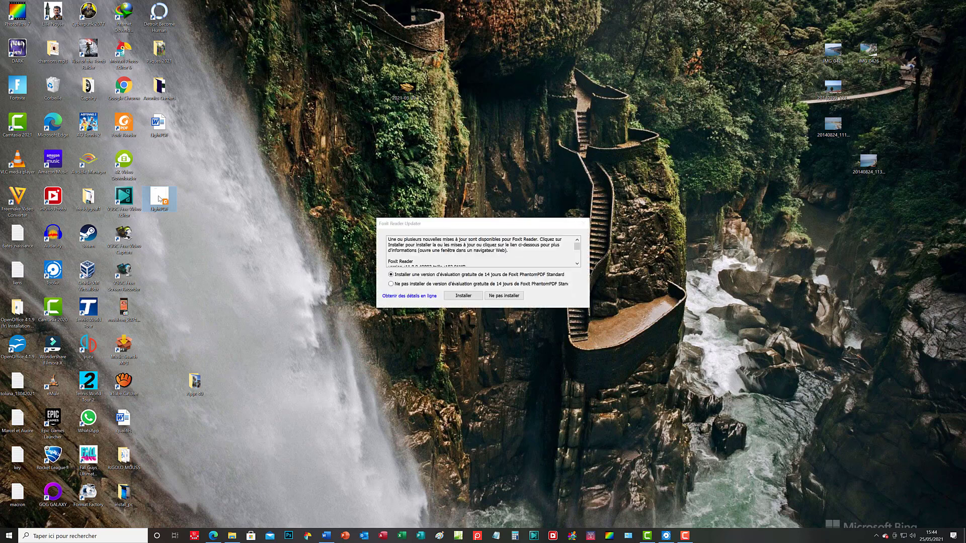
right_click(159, 199)
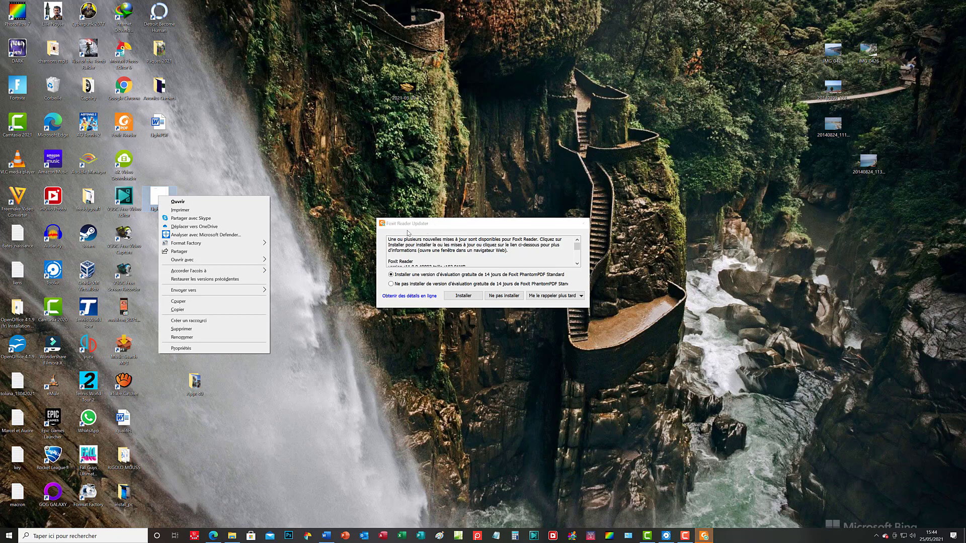
click(391, 284)
click(391, 283)
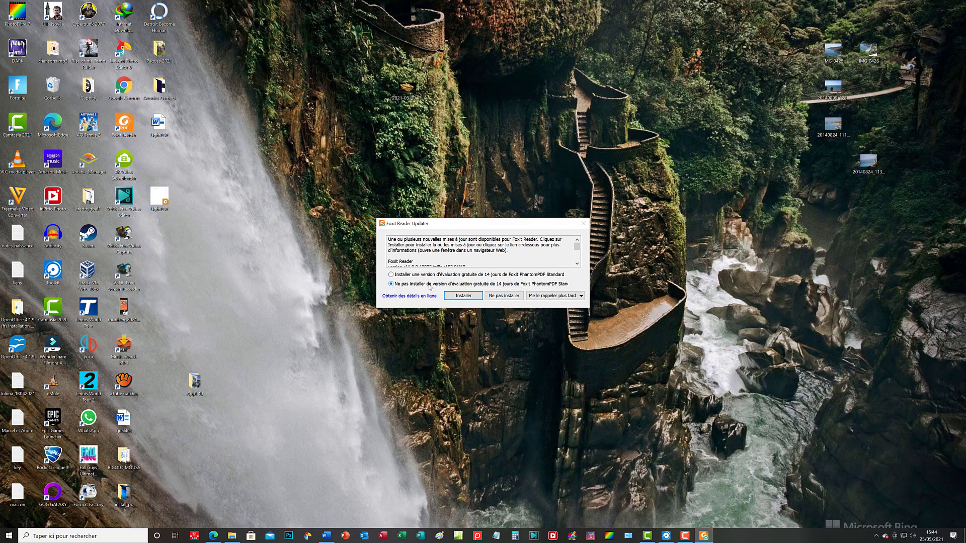
click(551, 297)
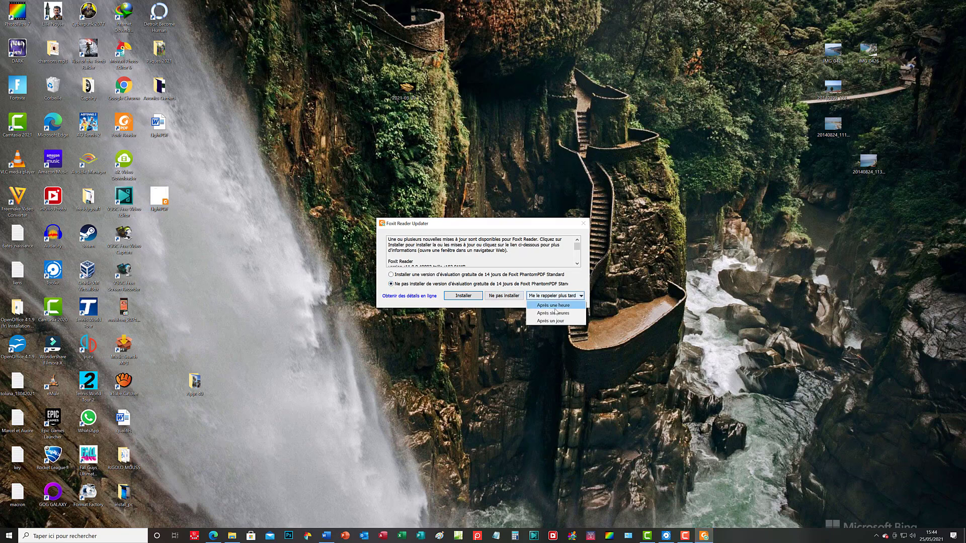
click(551, 321)
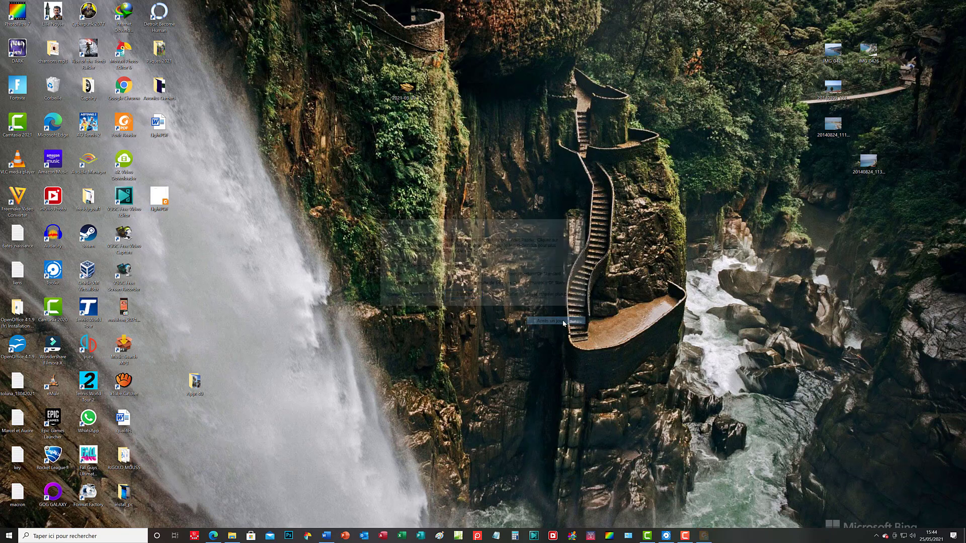
View the file properties of the LightPDF PDF on the desktop to check its size, and close them
right_click(163, 201)
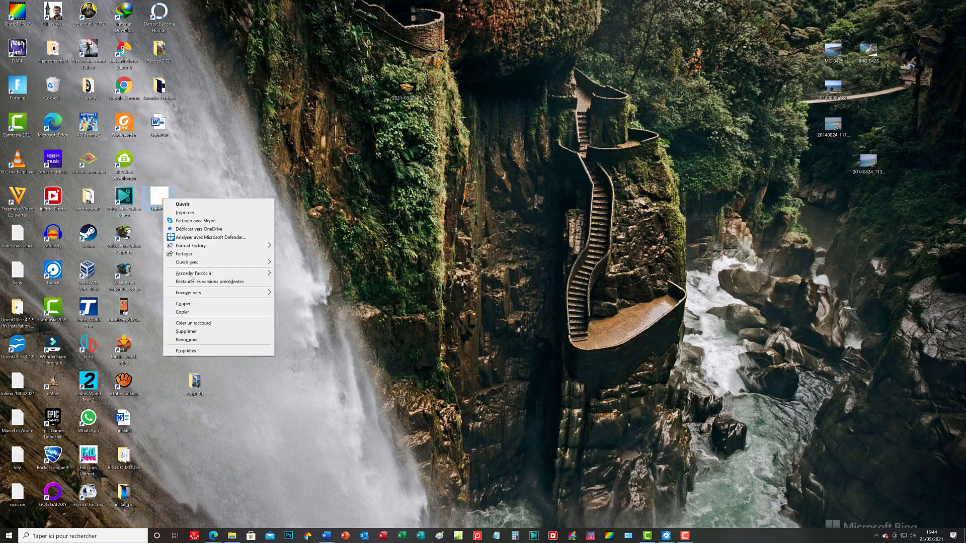
click(196, 352)
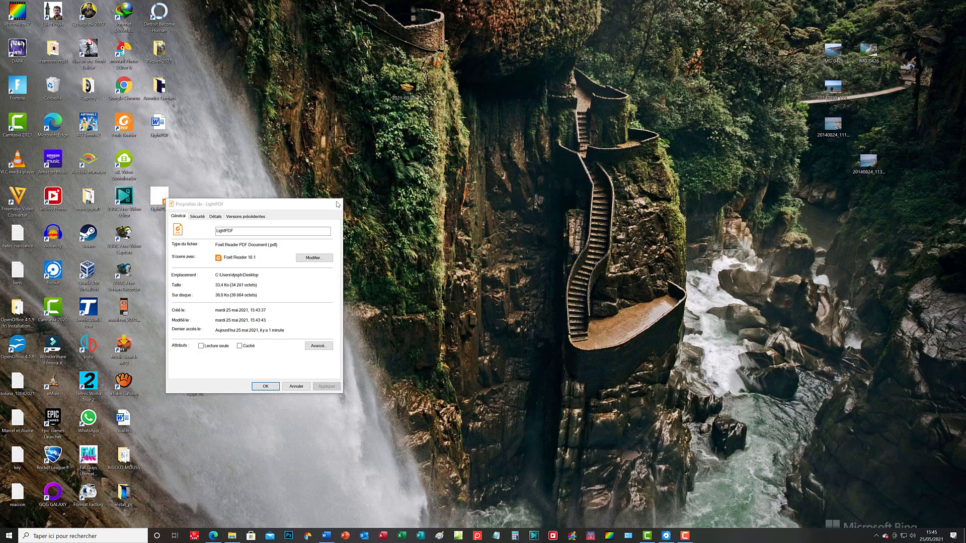
click(337, 204)
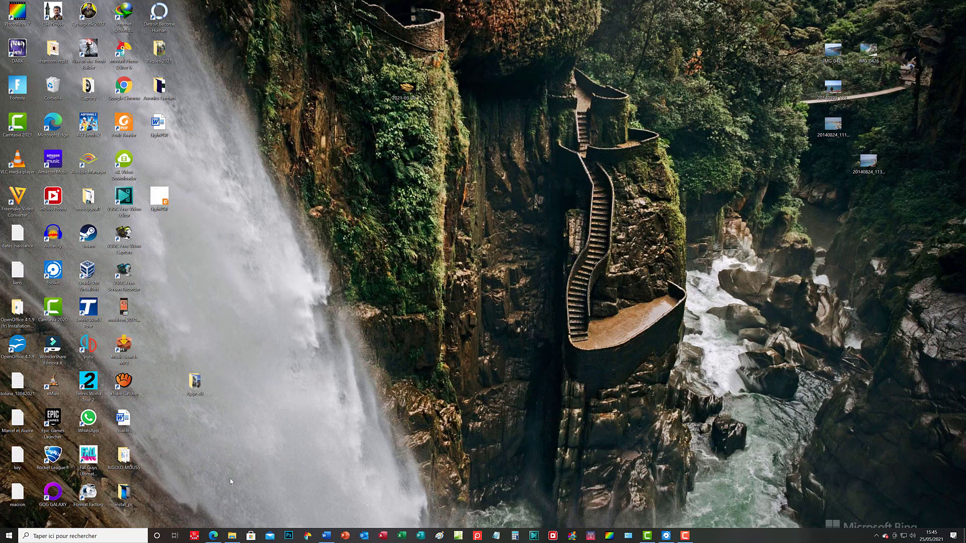
Switch to Edge, remove the failed upload from PDF to Word, and upload LightPDF from the Bureau folder
click(214, 536)
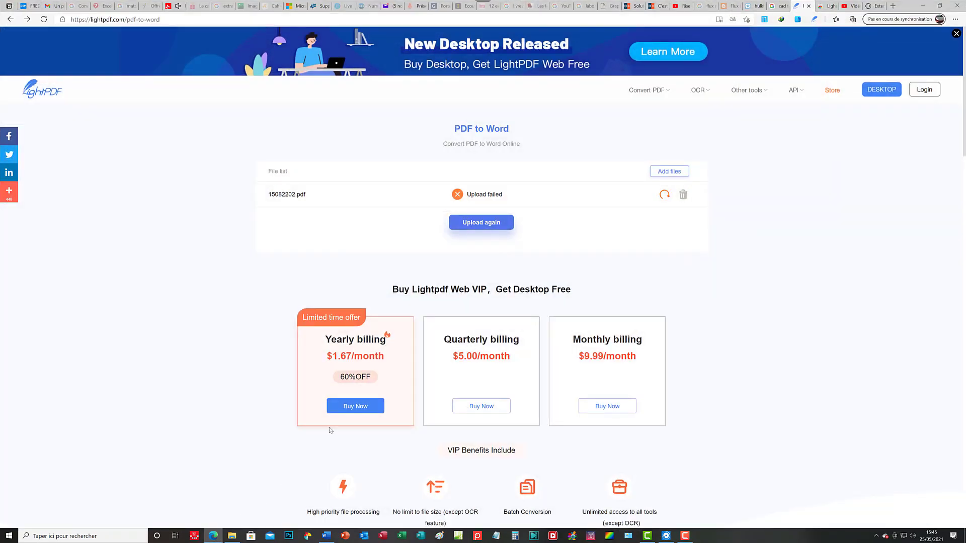
click(682, 196)
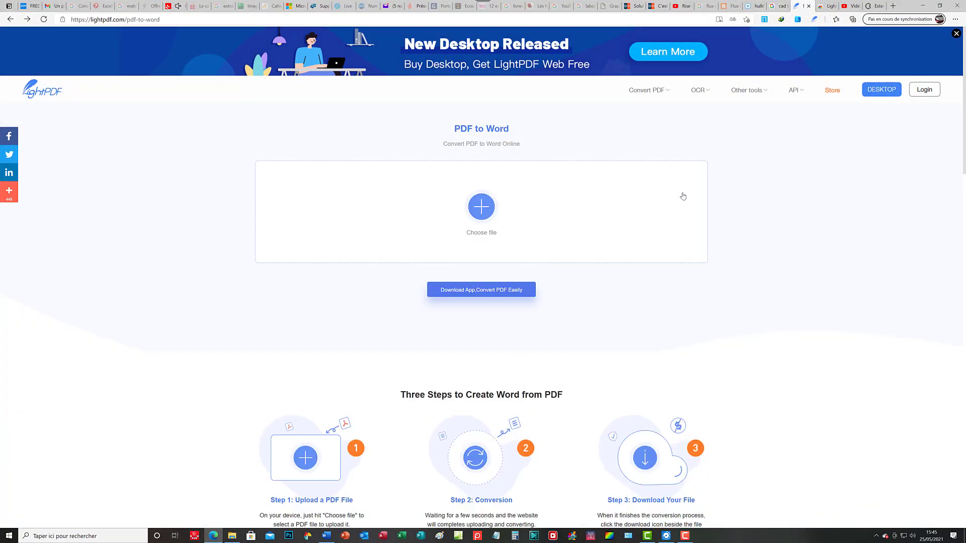
click(482, 211)
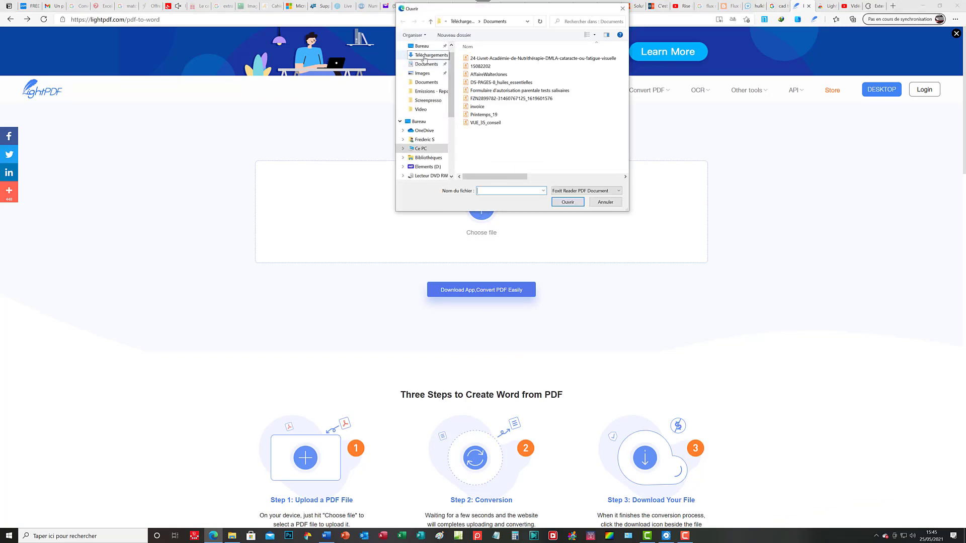
click(427, 48)
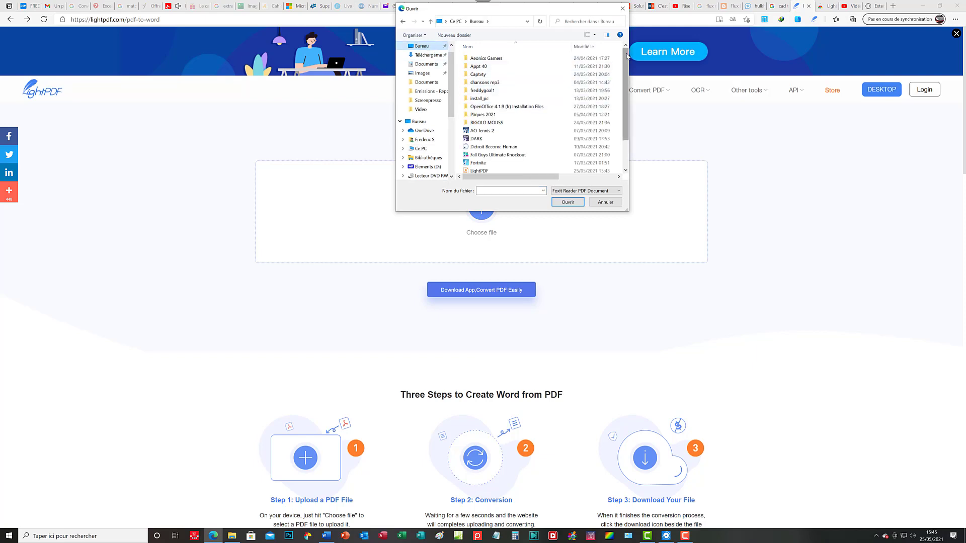
drag(627, 56, 629, 87)
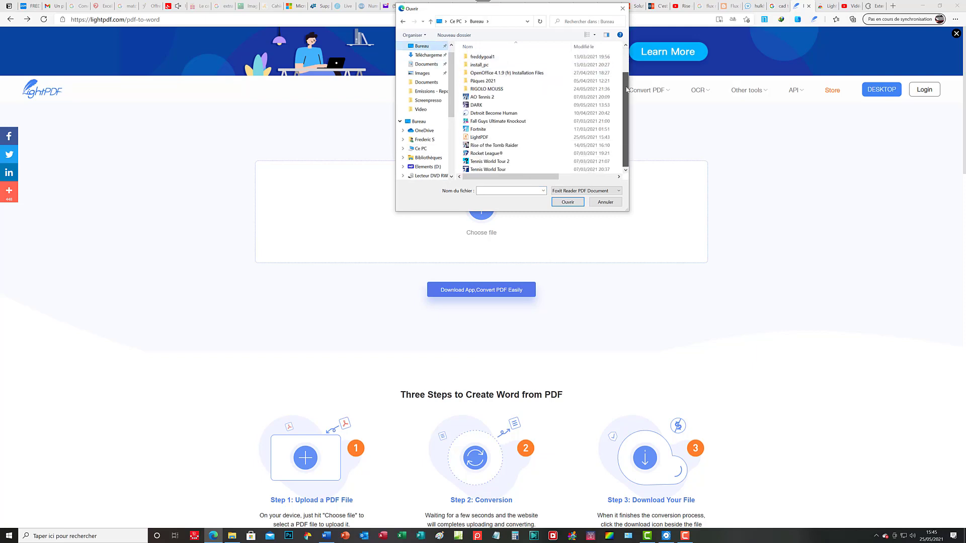
click(482, 138)
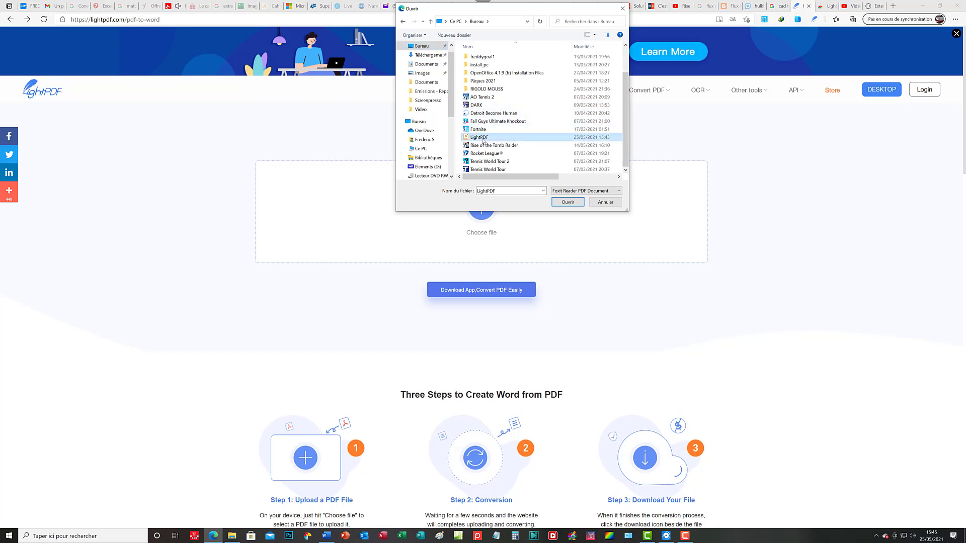
click(560, 204)
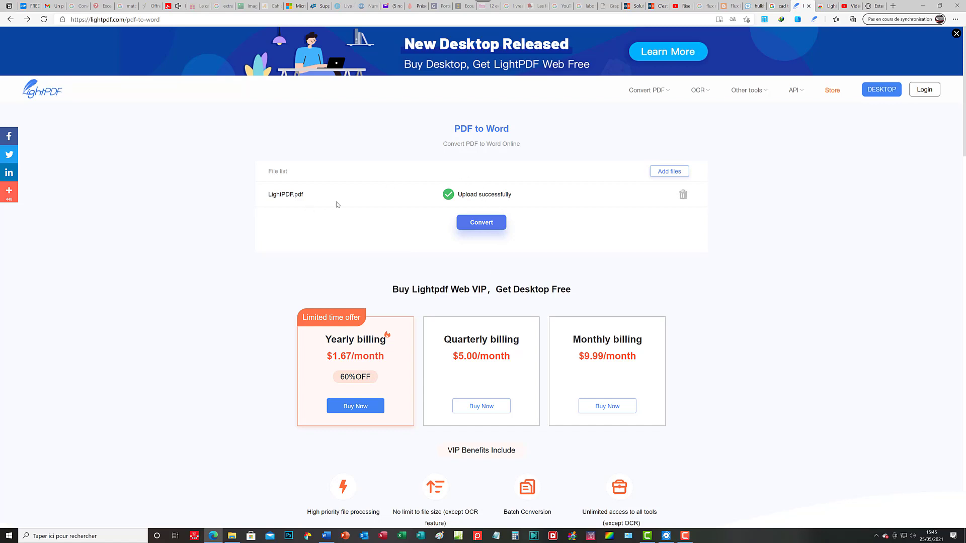
Convert the uploaded LightPDF.pdf to Word and download the result
click(497, 224)
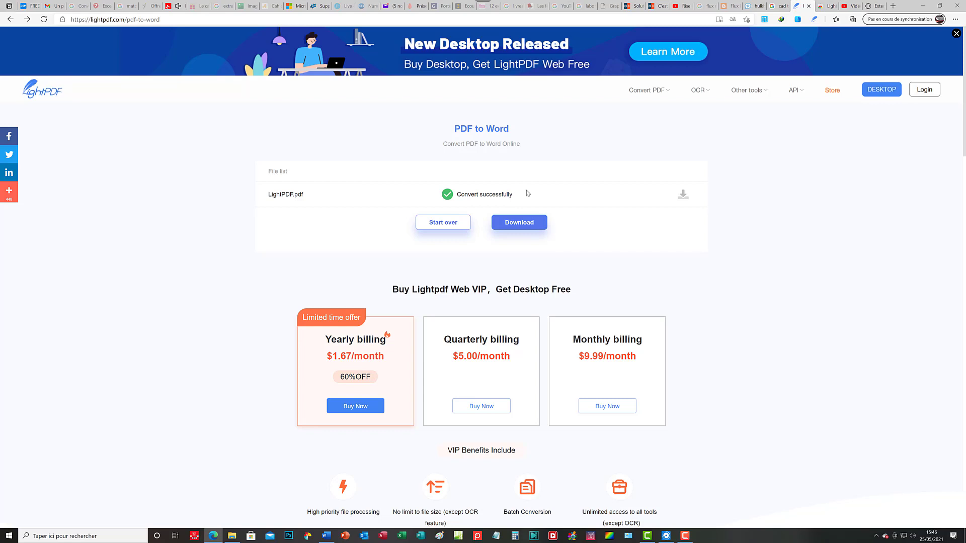
click(517, 227)
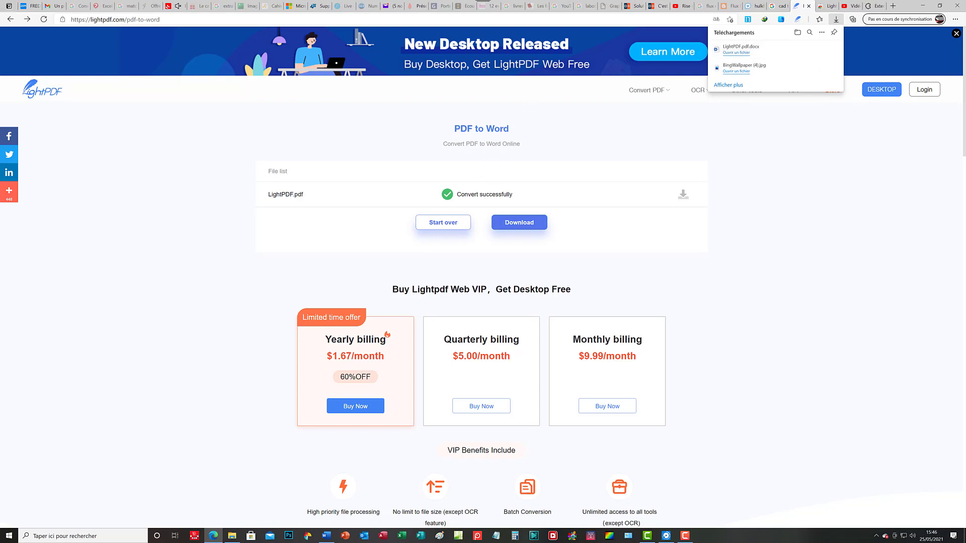
Open the downloaded LightPDF.pdf document from Téléchargements in Word with editing enabled, and move its window off the original document to compare them
click(232, 536)
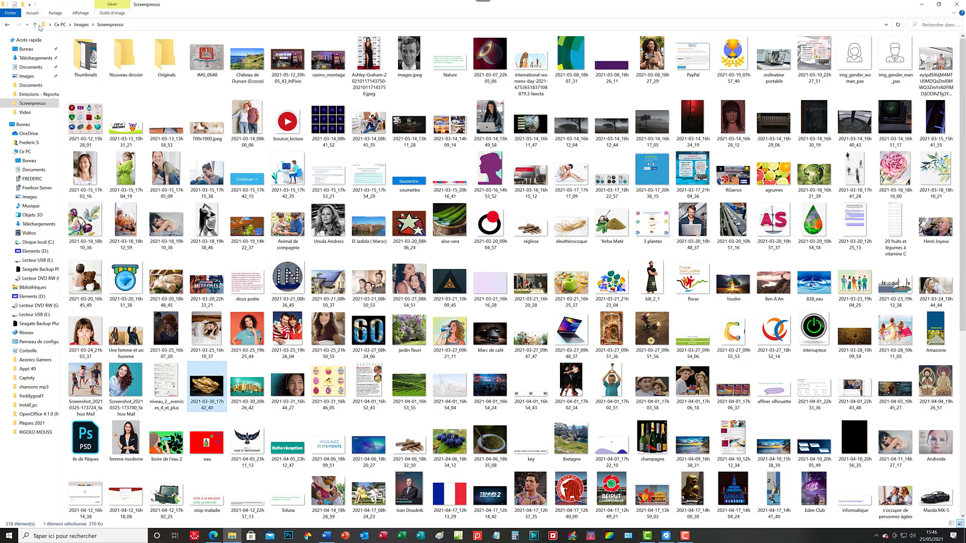
click(36, 60)
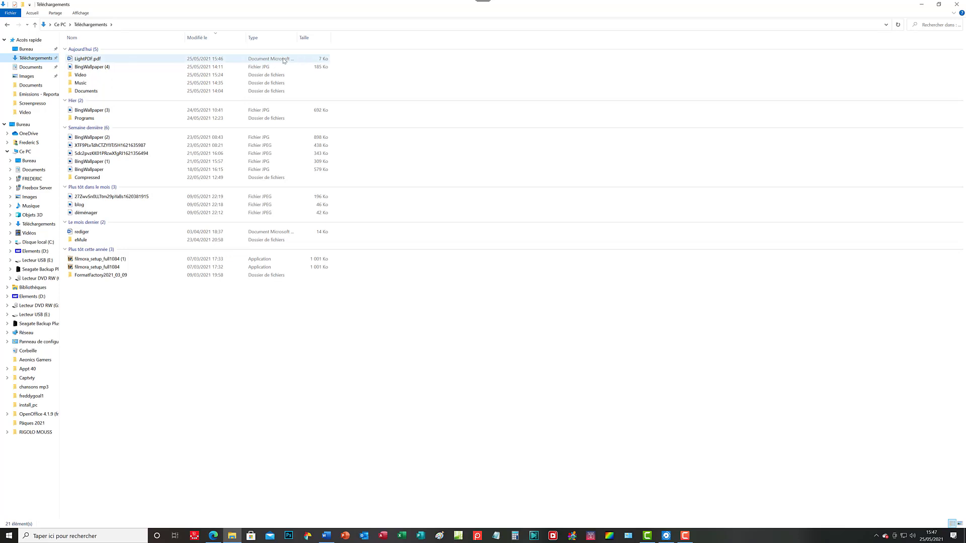
right_click(74, 60)
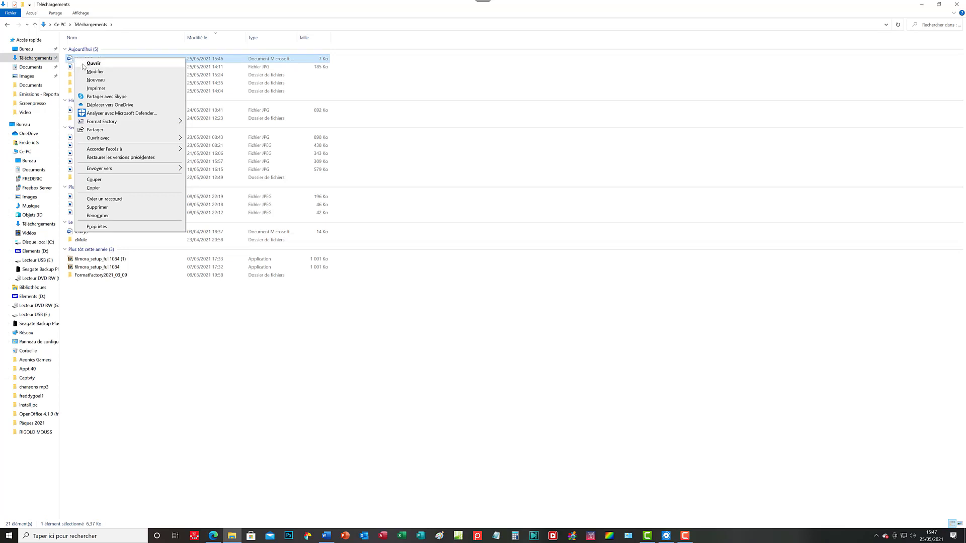
mouse_move(107, 141)
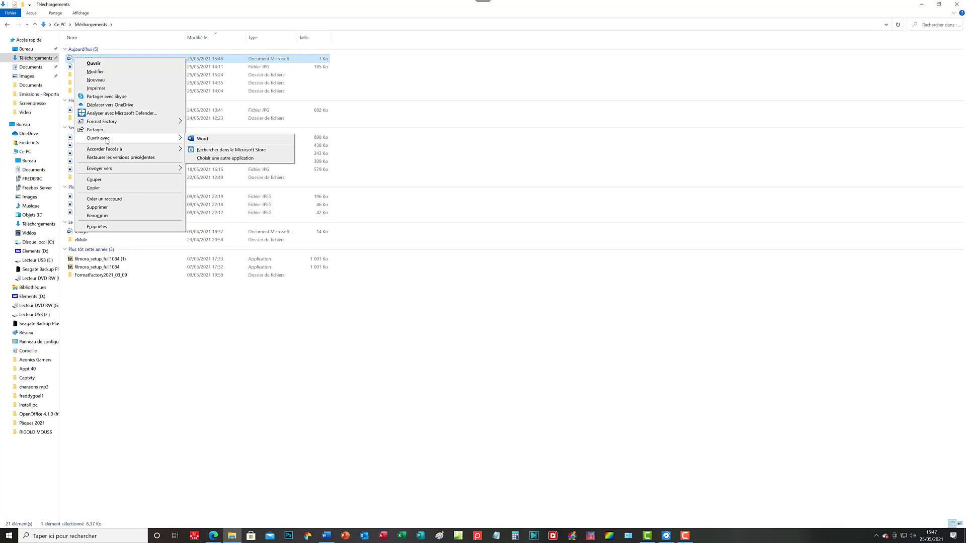
click(207, 139)
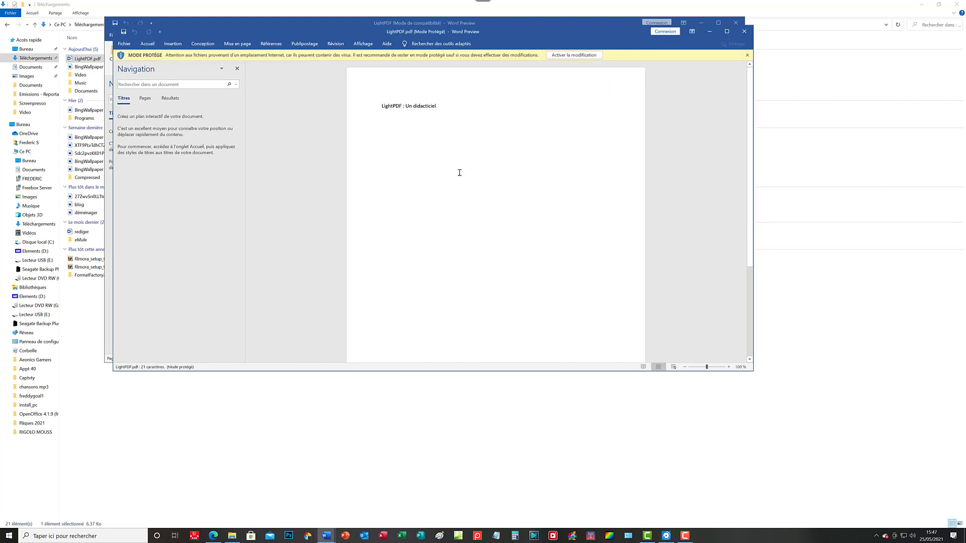
click(584, 56)
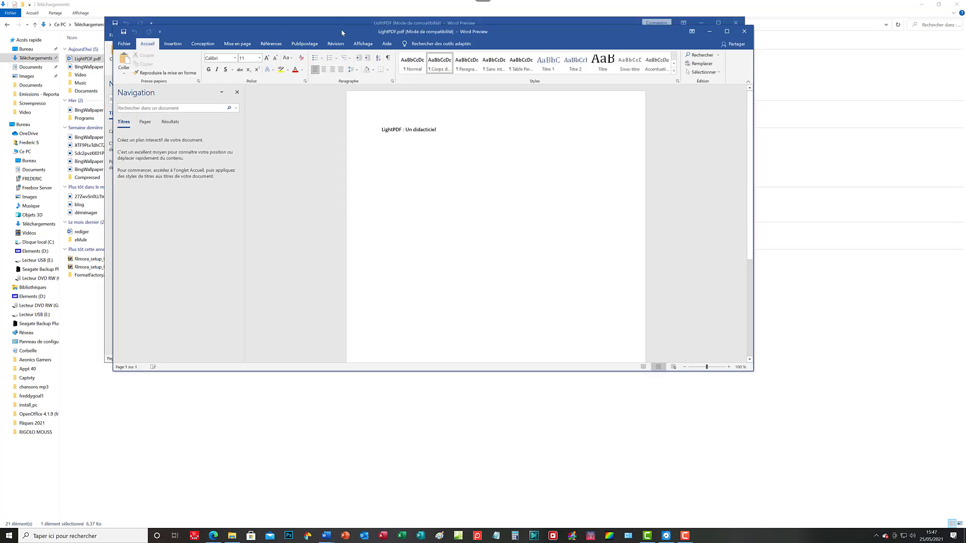
drag(371, 55, 420, 149)
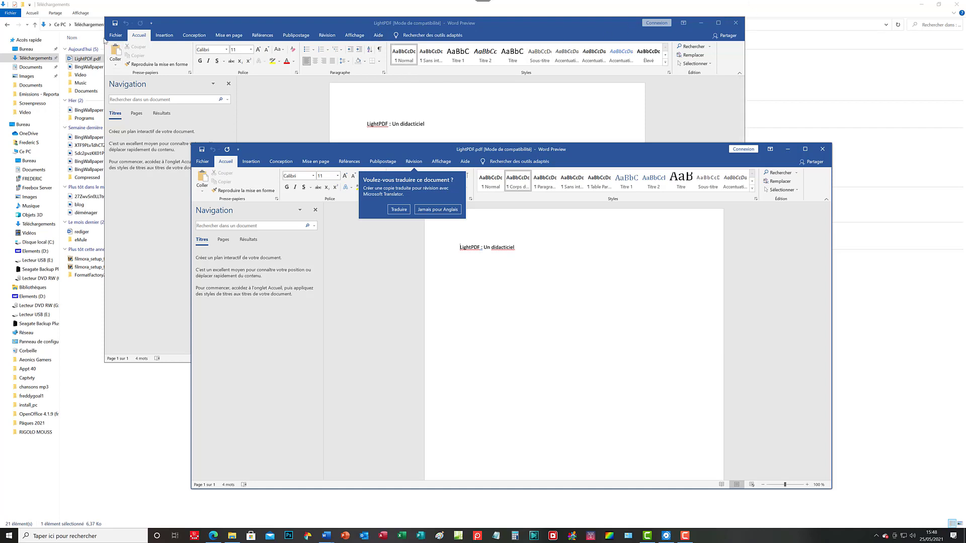
Minimize both Word windows and return to the LightPDF tools overview in Edge
click(788, 149)
click(702, 25)
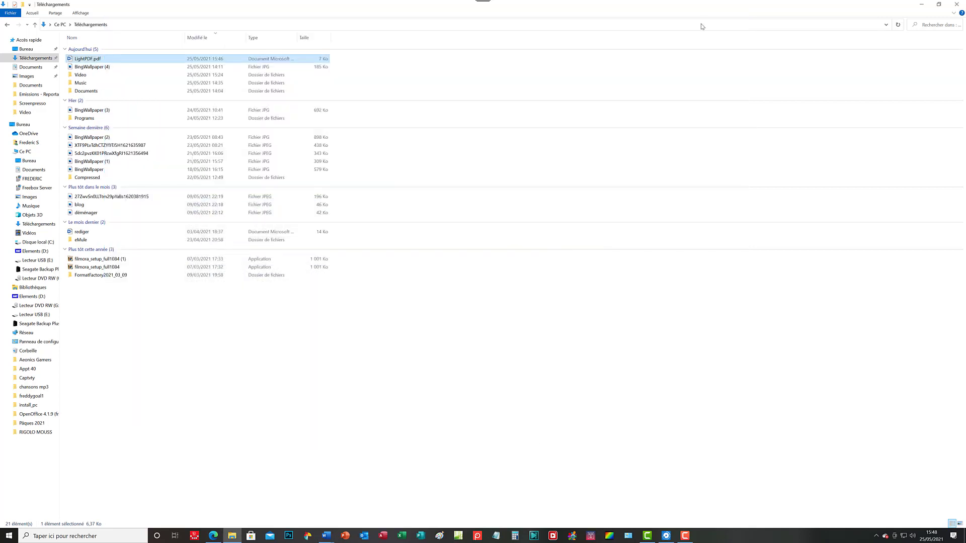
click(214, 535)
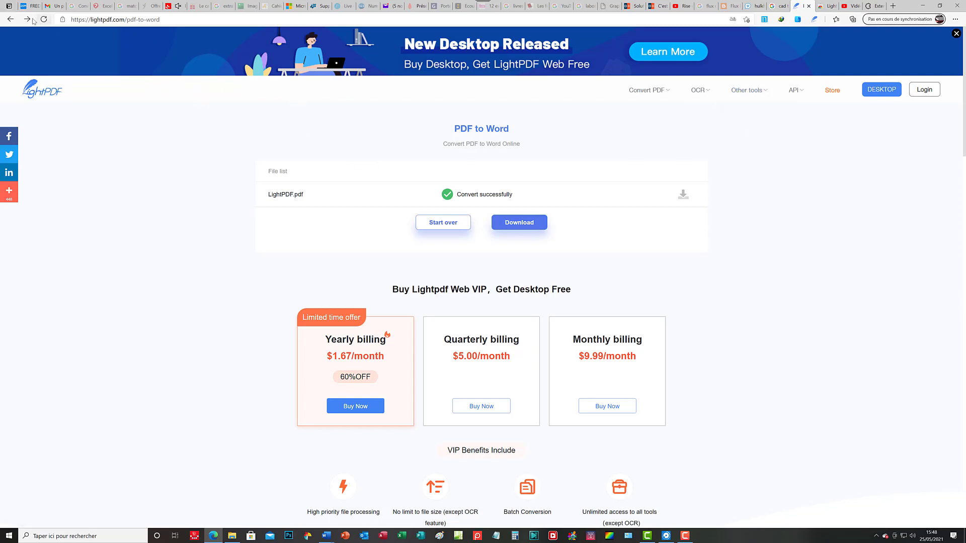
click(10, 20)
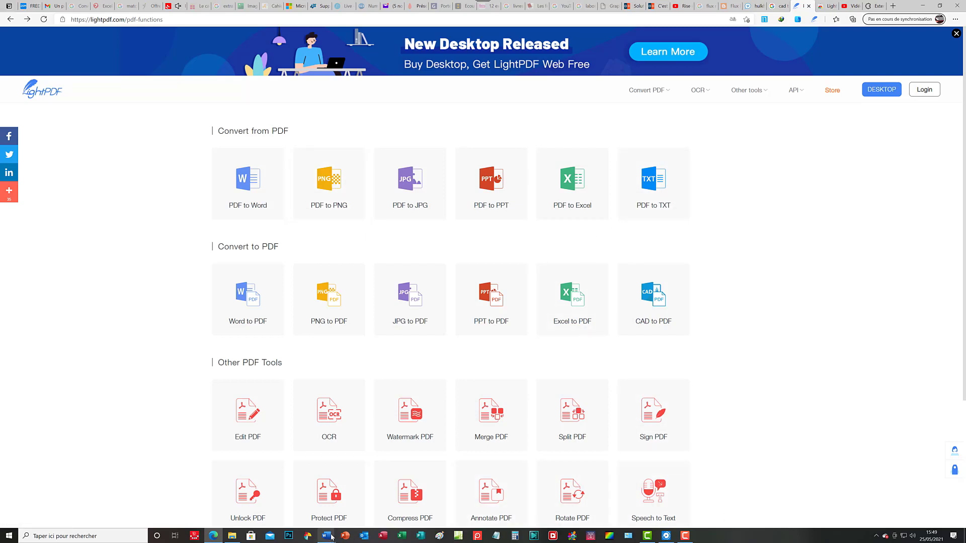
Switch to the original LightPDF document in Word and add empty space below the title line
mouse_move(330, 536)
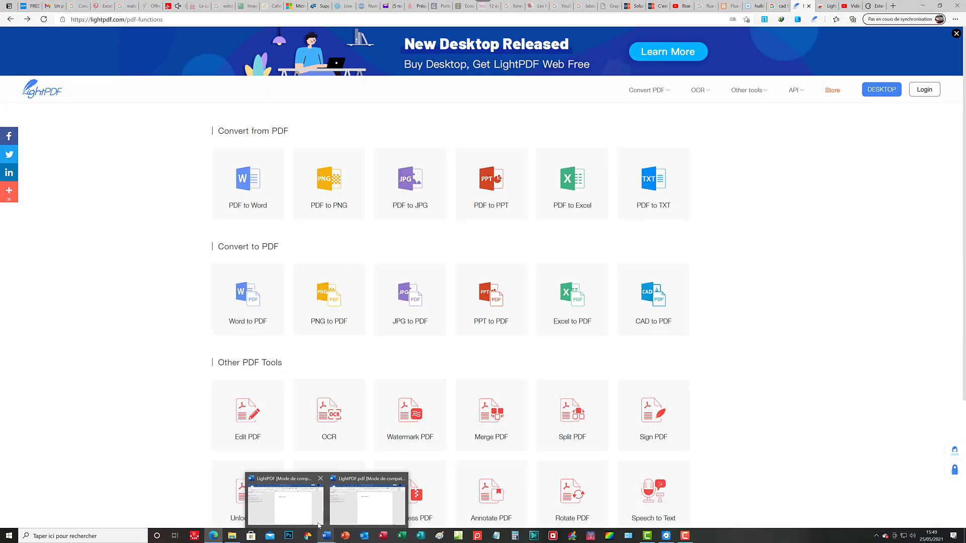
click(313, 512)
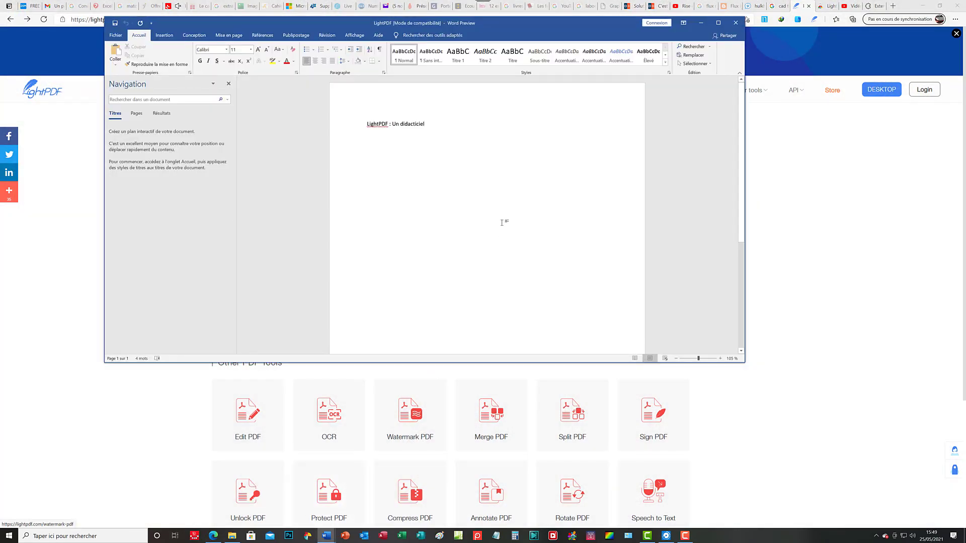
click(449, 126)
key(Return)
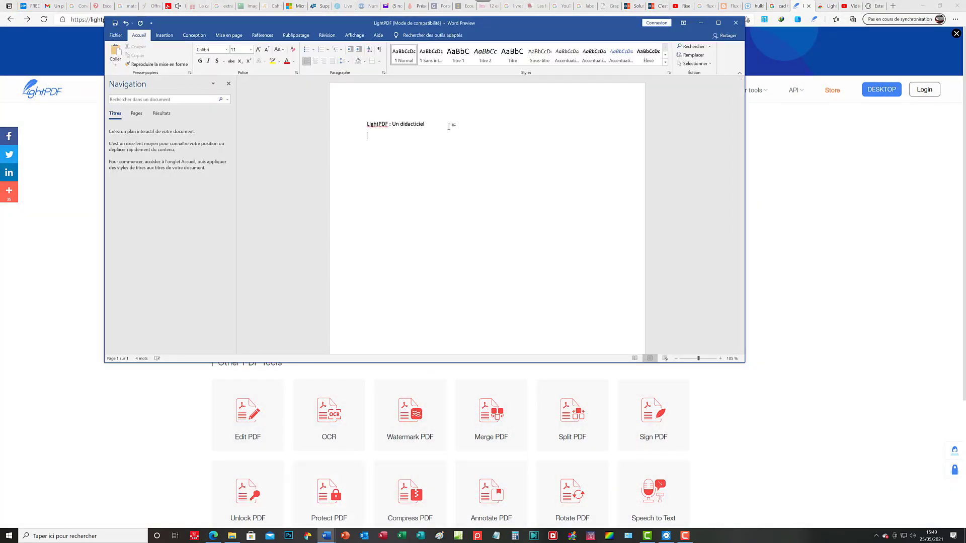
Insert an online image of green apples in a basket from the Pomme category and shrink it to about 10.75 × 14.32 cm
click(166, 36)
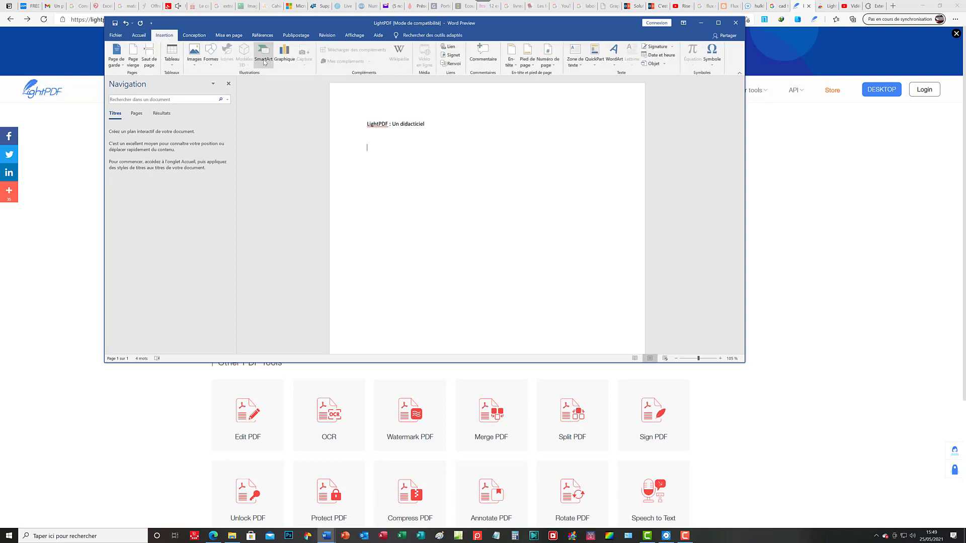
click(200, 69)
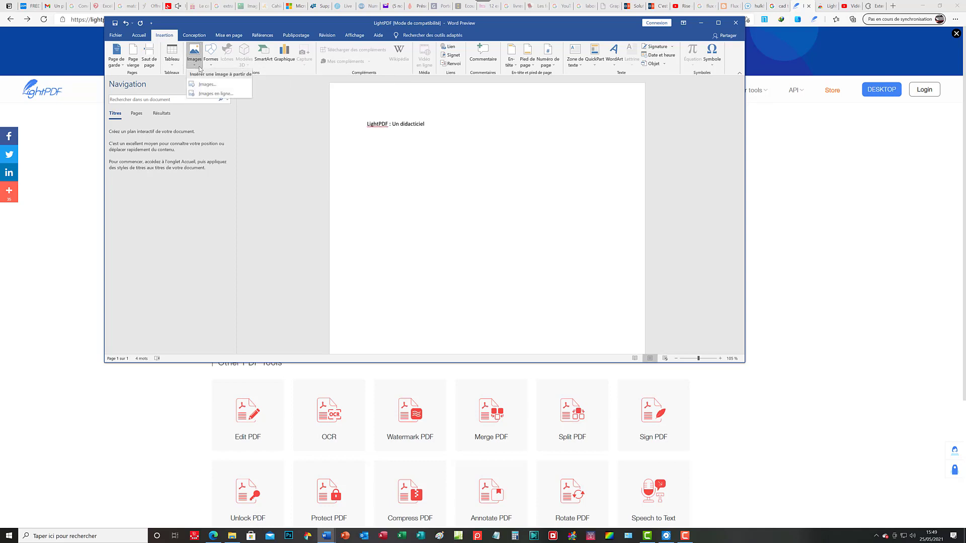
click(218, 94)
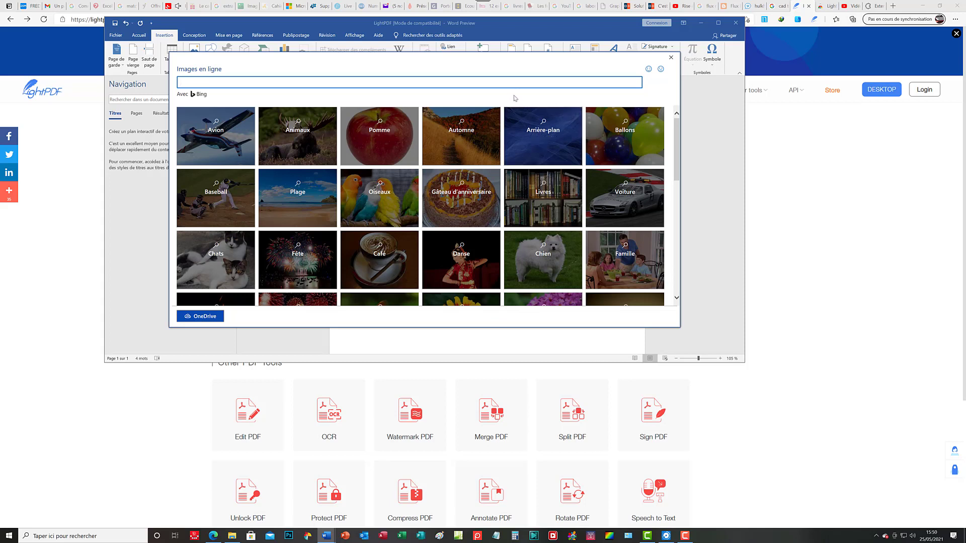
click(386, 136)
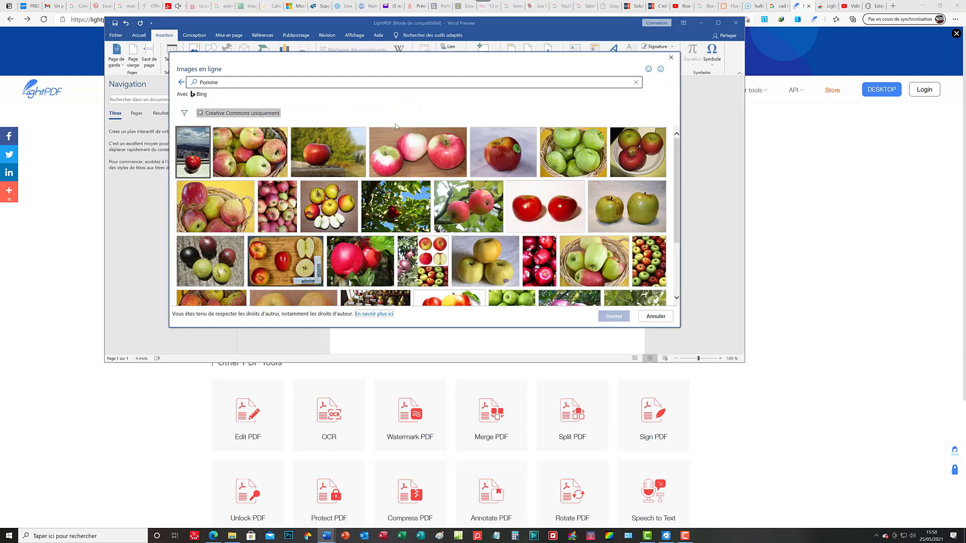
click(576, 160)
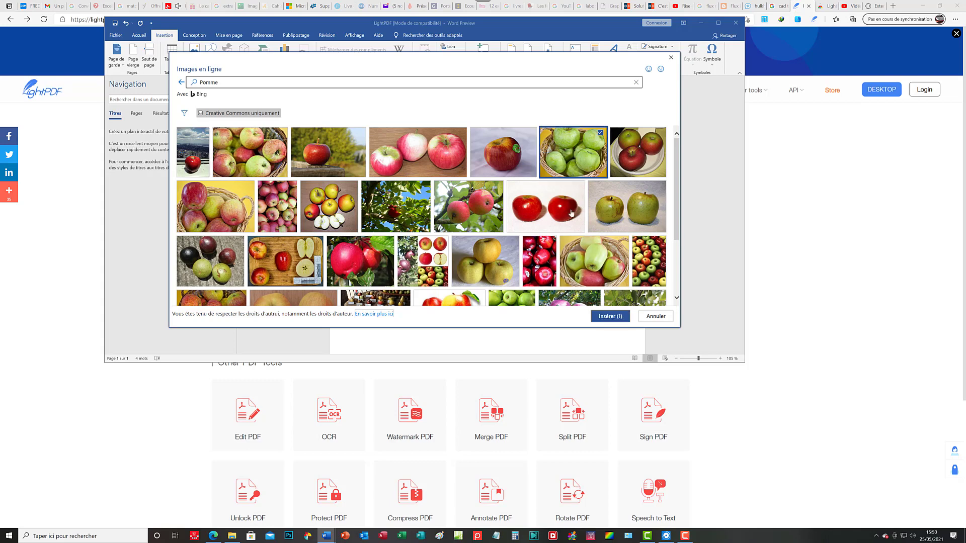
click(612, 322)
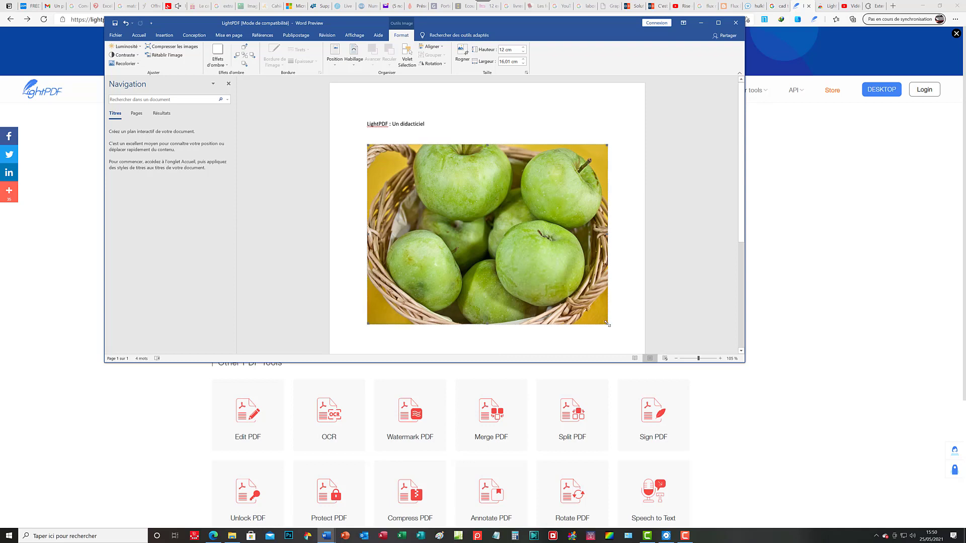
drag(607, 324, 582, 297)
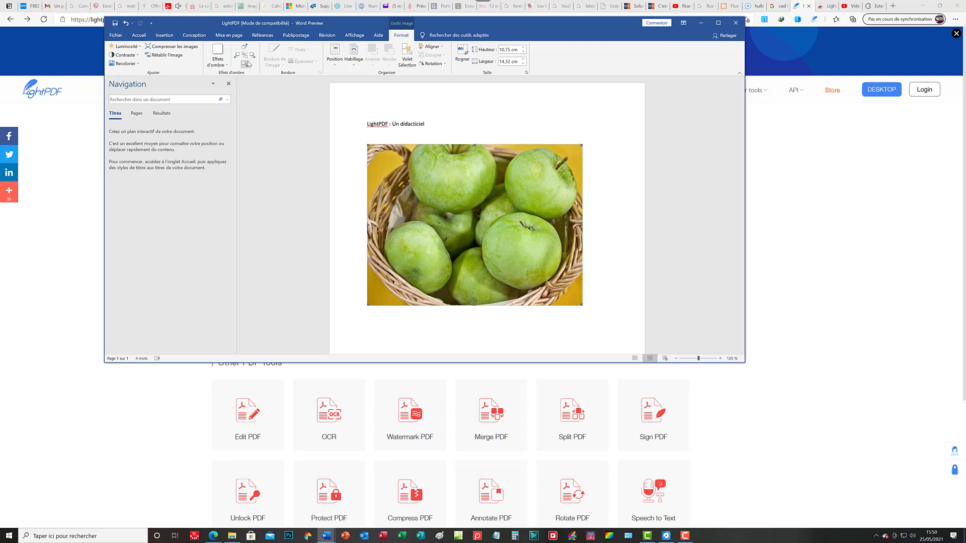
Save the document to the Bureau folder under the new name LightPDF_pomme, as a Word 97-2003 document
click(117, 35)
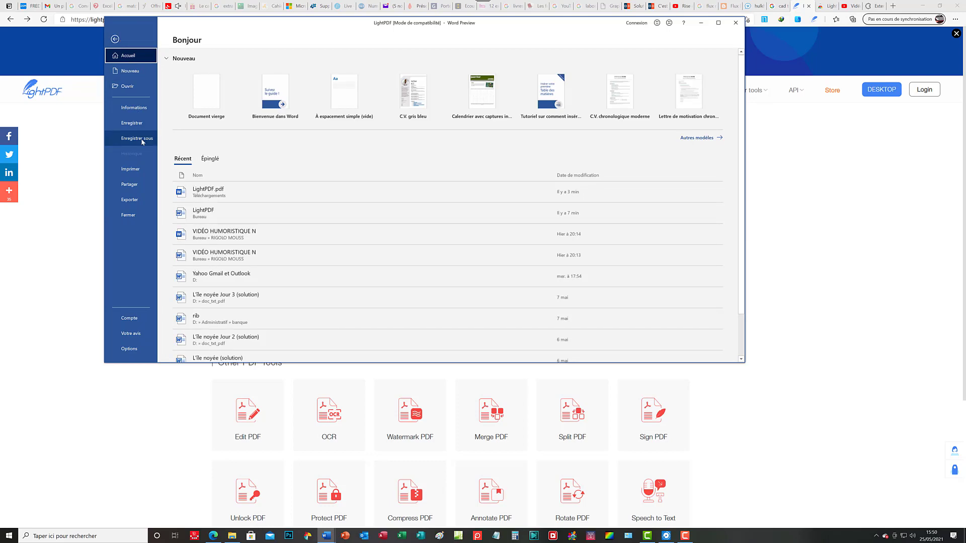
click(143, 141)
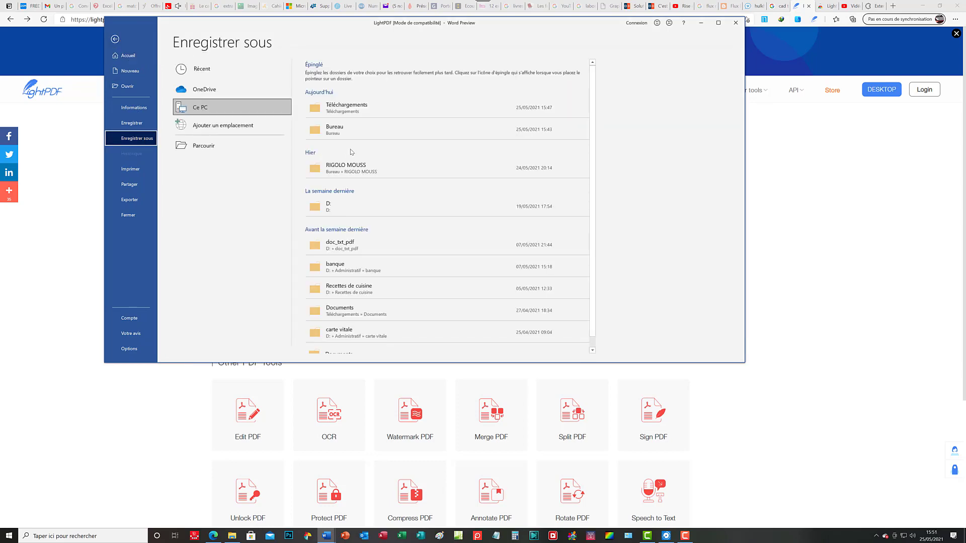
click(340, 129)
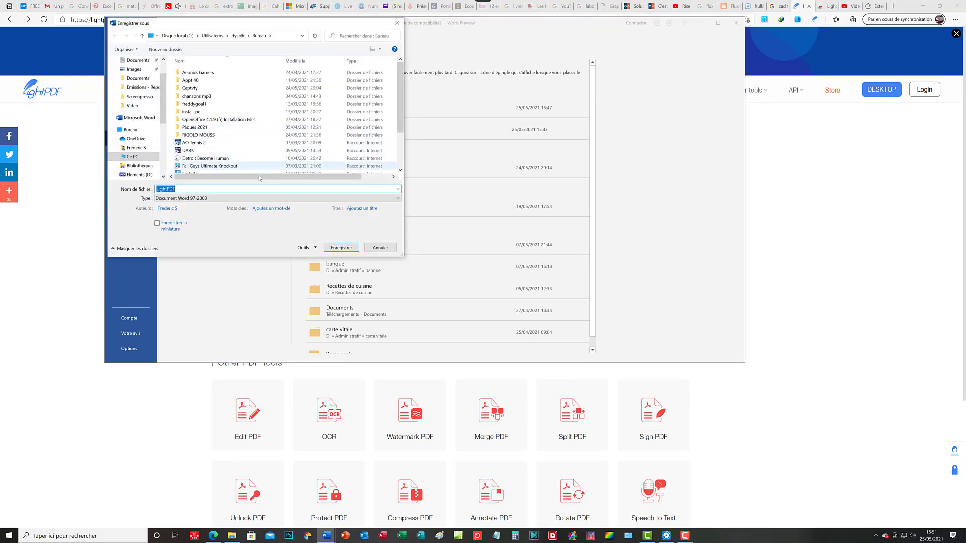
click(186, 187)
text(omme)
click(342, 249)
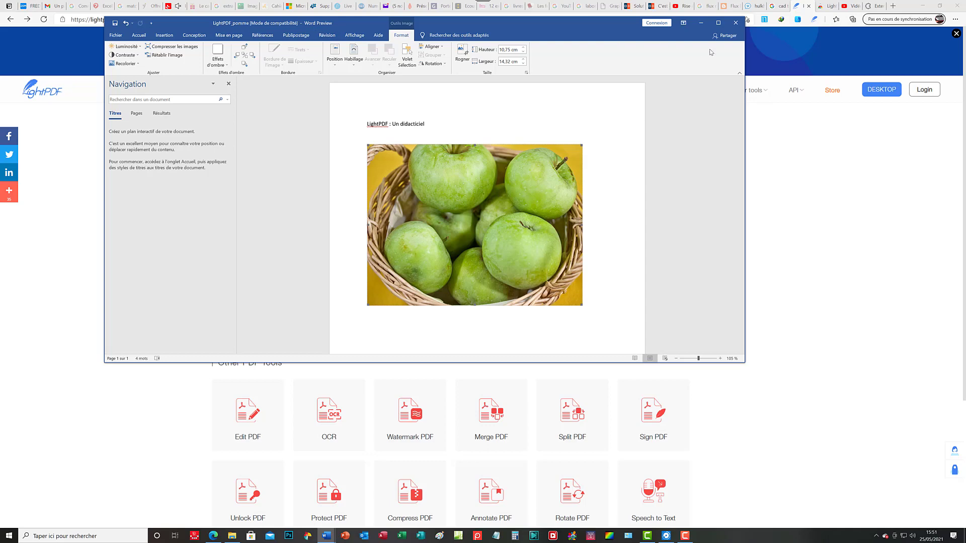
Minimize Word and open the PDF to PNG converter on LightPDF
click(705, 25)
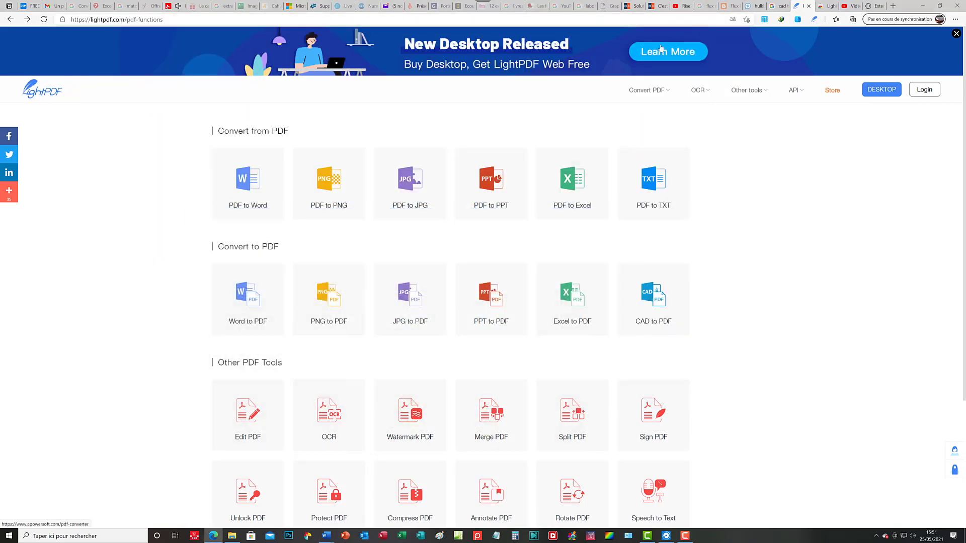
click(334, 189)
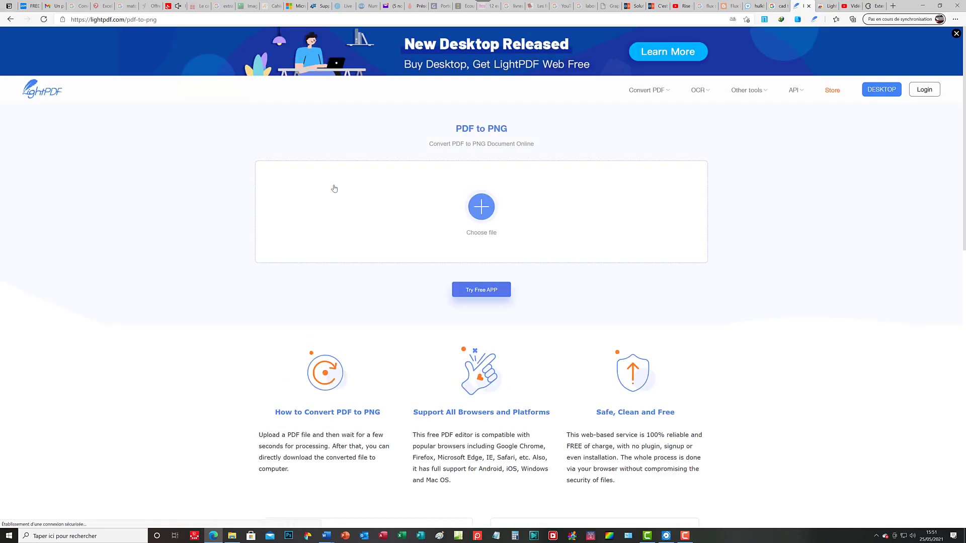
Start choosing a file for the PDF to PNG converter and look for LightPDF_pomme in the Téléchargements and Bureau folders
click(487, 212)
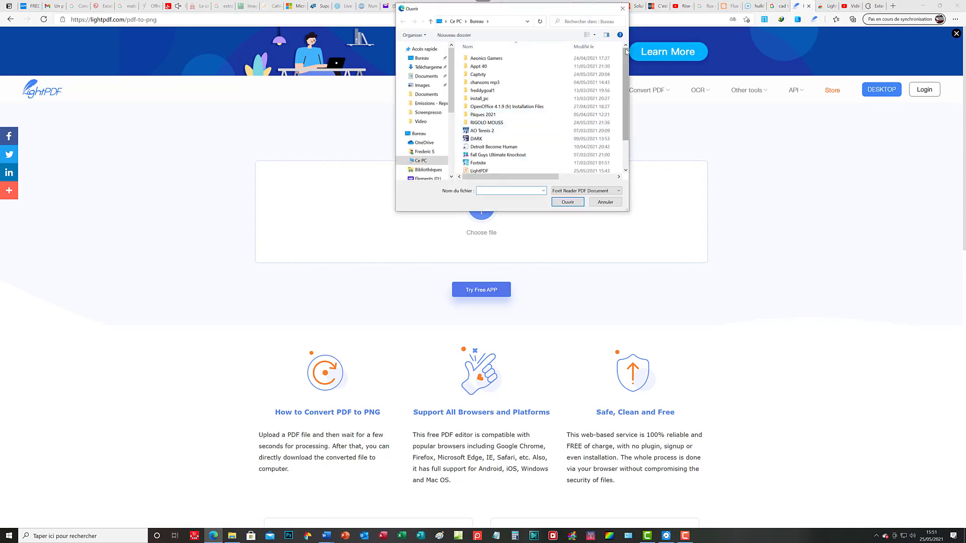
drag(627, 54, 627, 79)
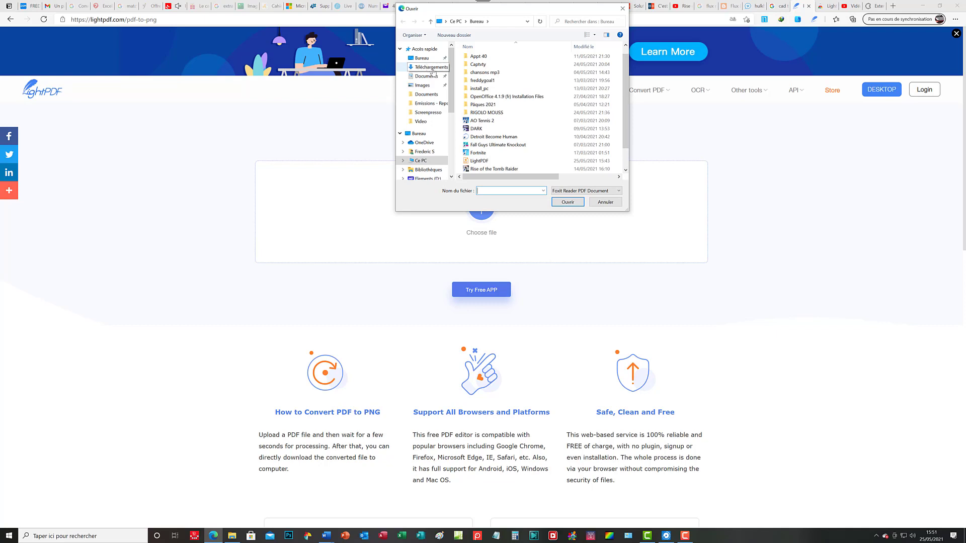
click(432, 68)
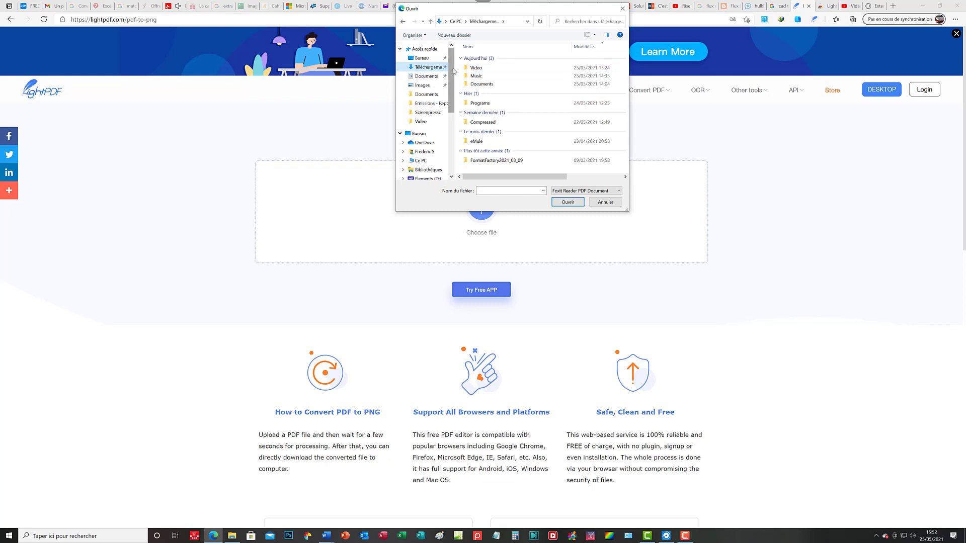
scroll(453, 71, down, 2)
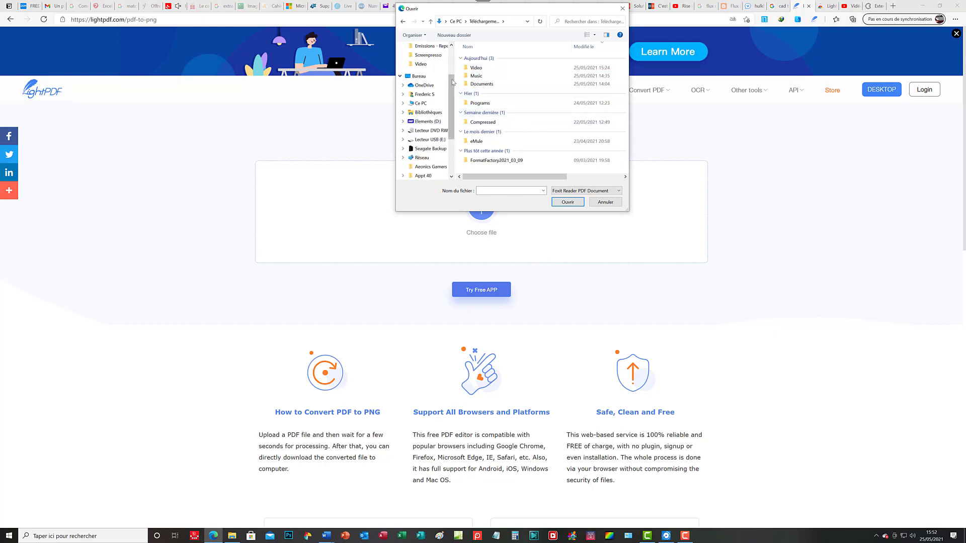
scroll(452, 82, up, 2)
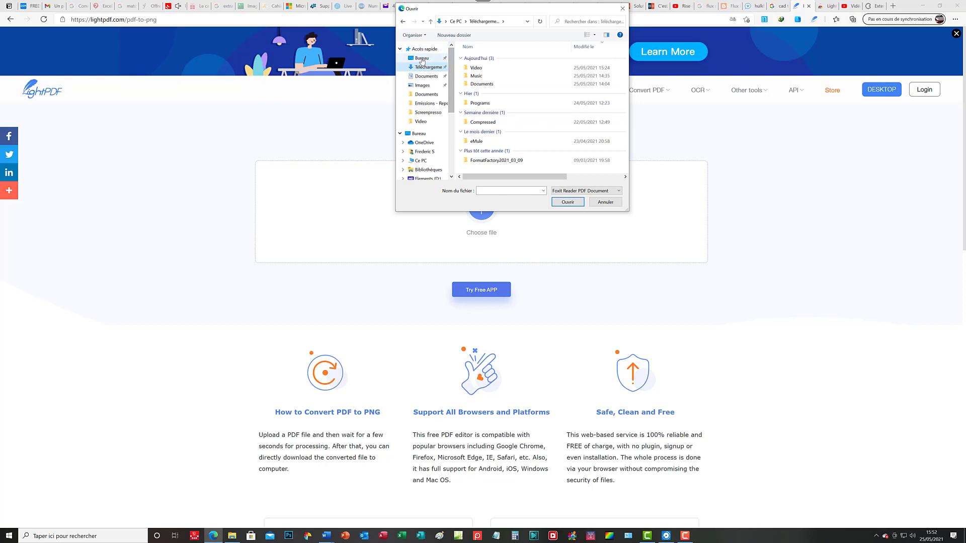
click(422, 59)
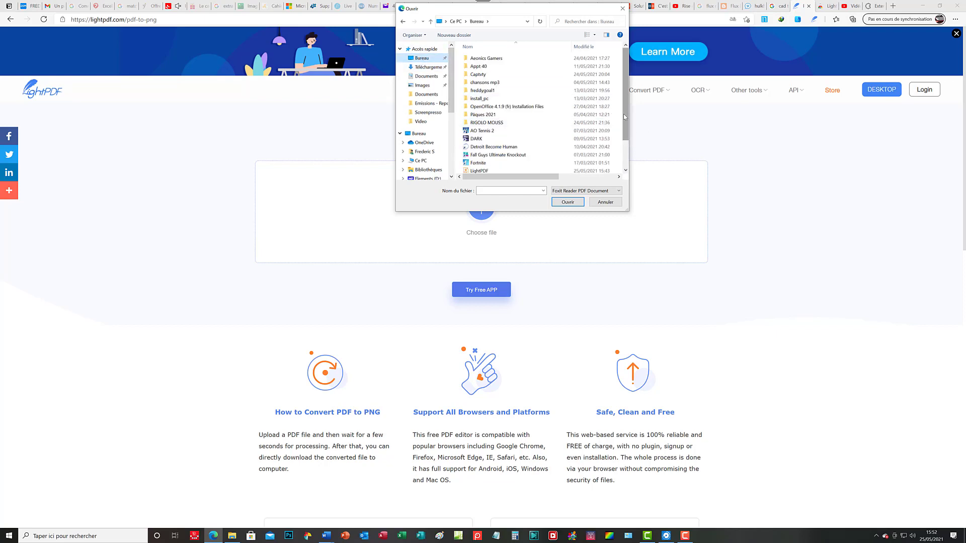
scroll(623, 116, down, 2)
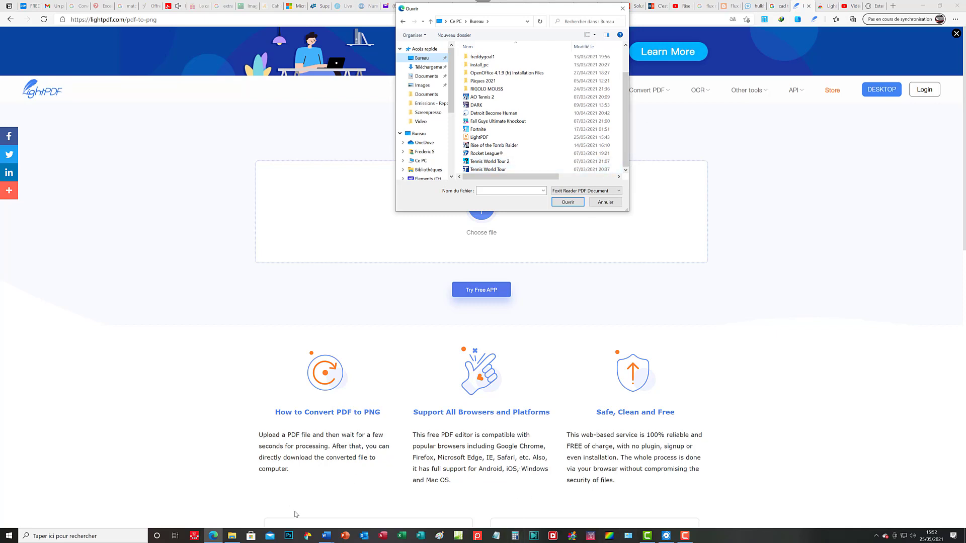
Check the save location of LightPDF_pomme in Word's recent documents and return to the browser's file selection
mouse_move(328, 537)
mouse_move(336, 477)
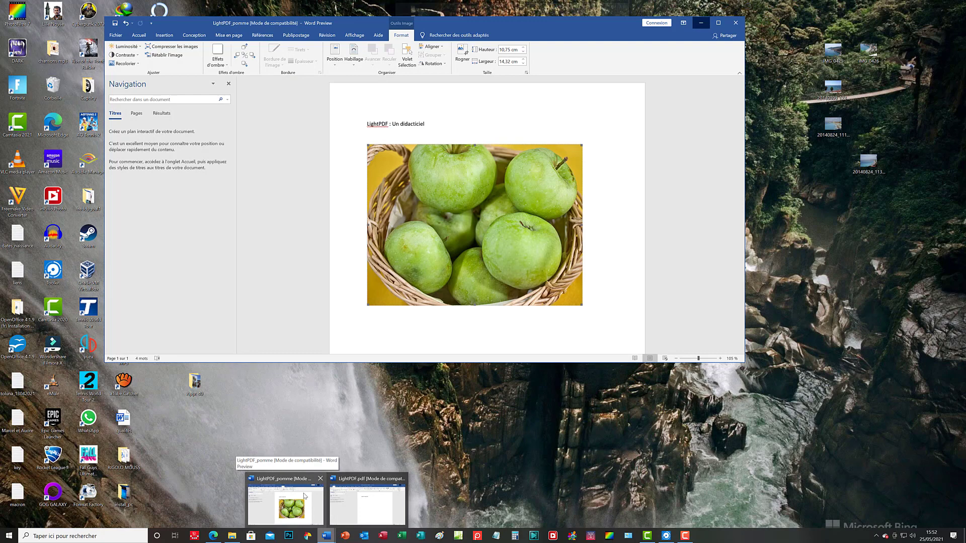
click(304, 496)
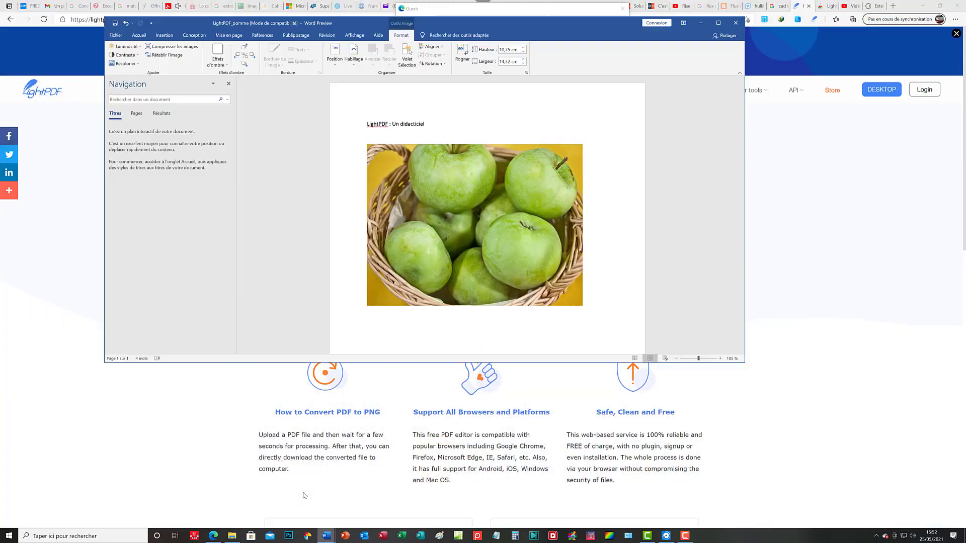
click(116, 36)
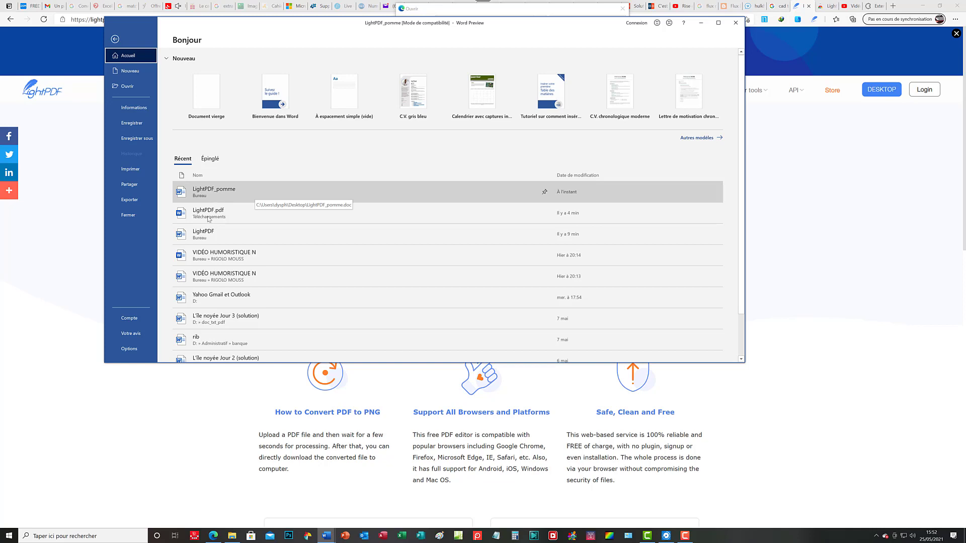
click(211, 409)
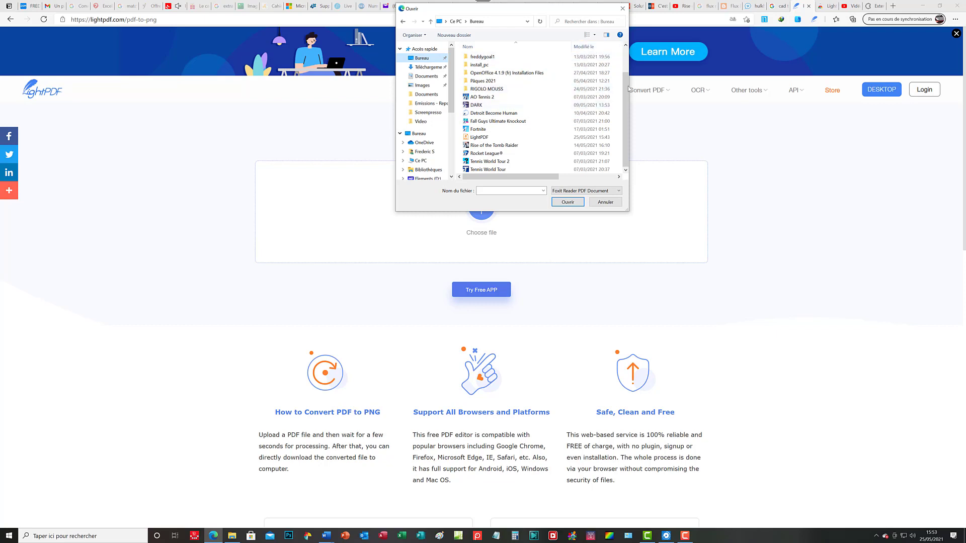
Look through the Bureau folder and its folder tree again for LightPDF_pomme, and cancel the file selection
drag(627, 116, 611, 162)
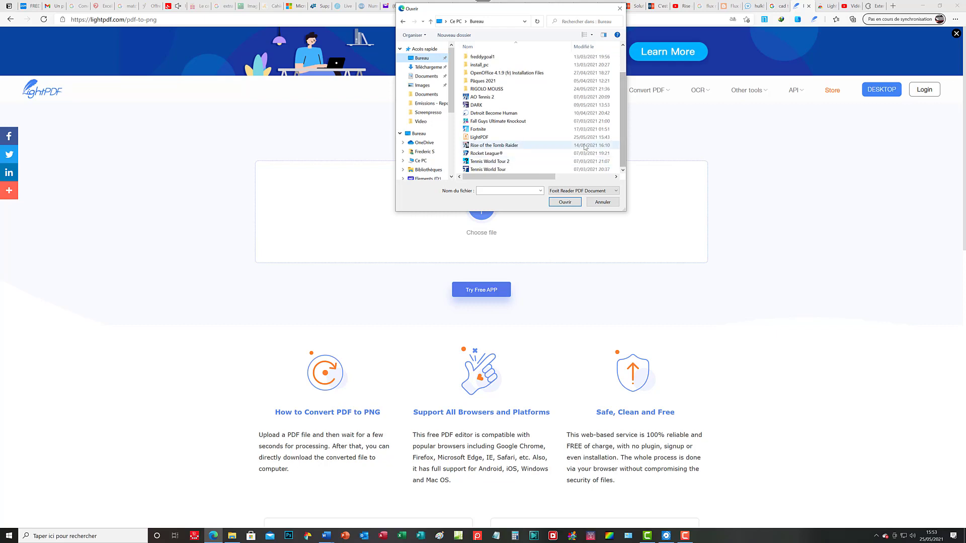
drag(555, 177, 476, 175)
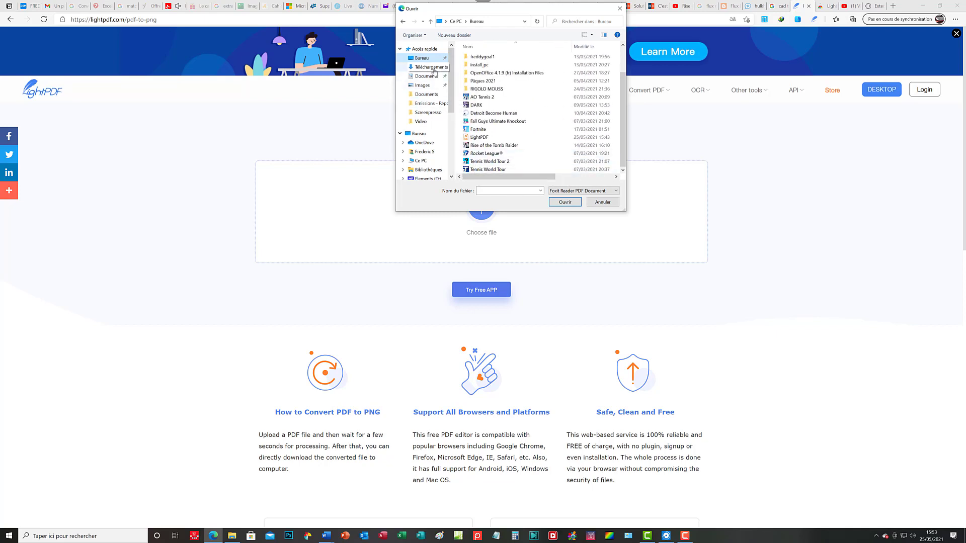
click(400, 50)
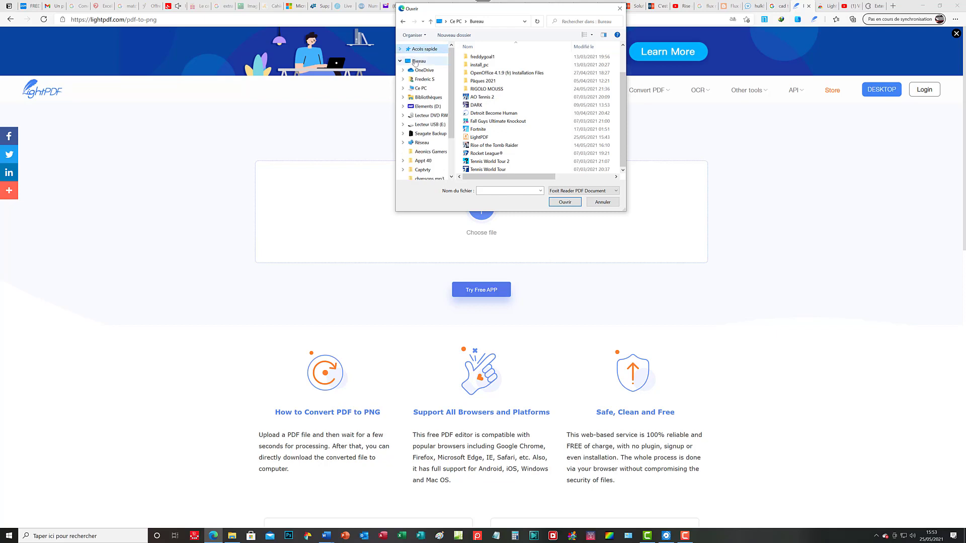
click(400, 61)
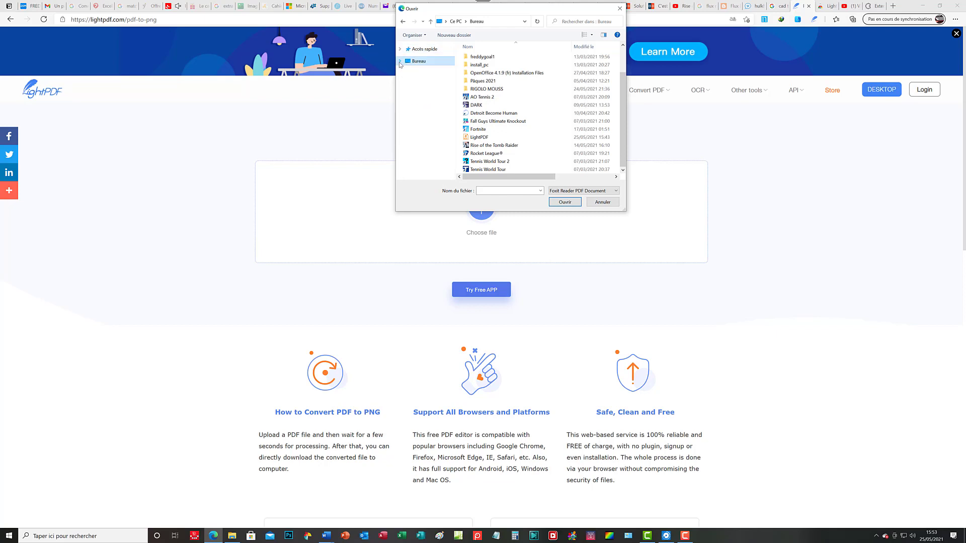
click(425, 64)
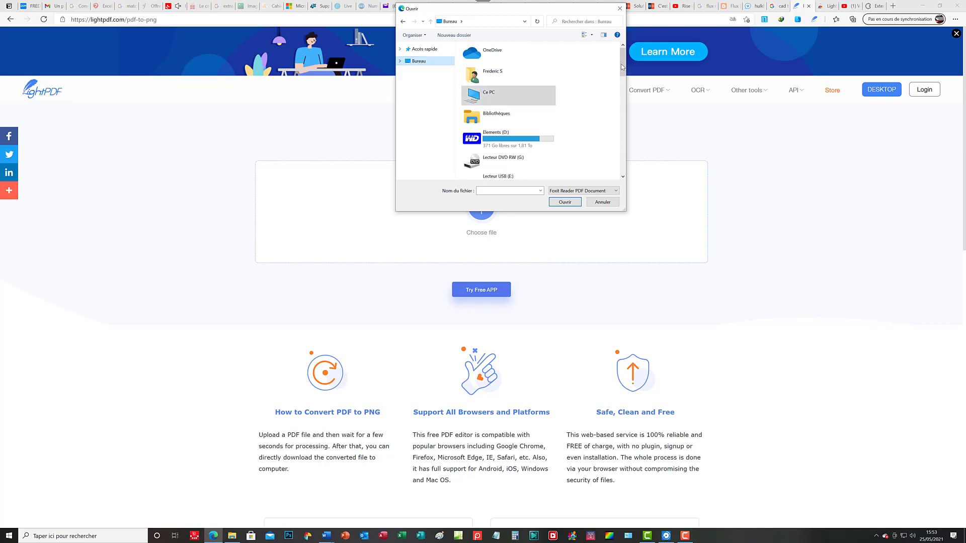
scroll(623, 70, down, 5)
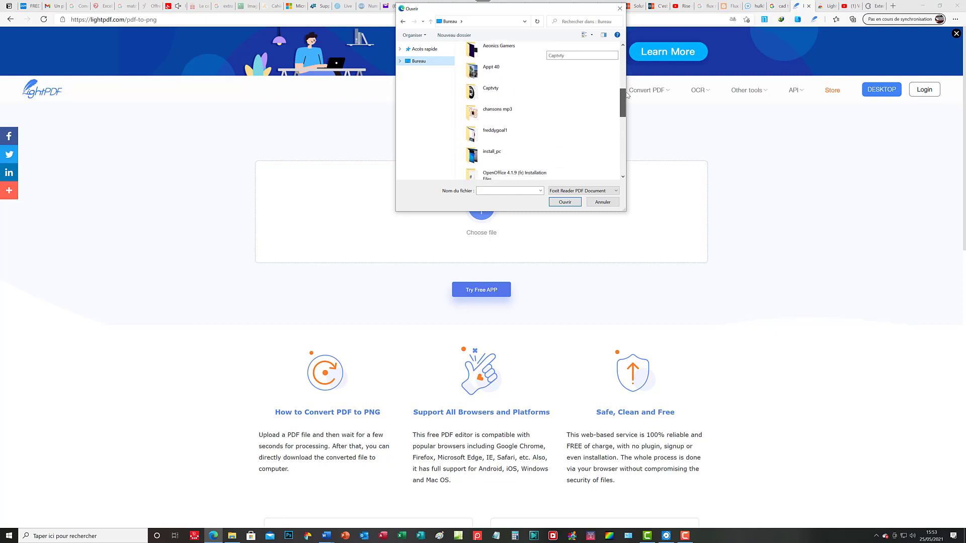
scroll(623, 95, up, 5)
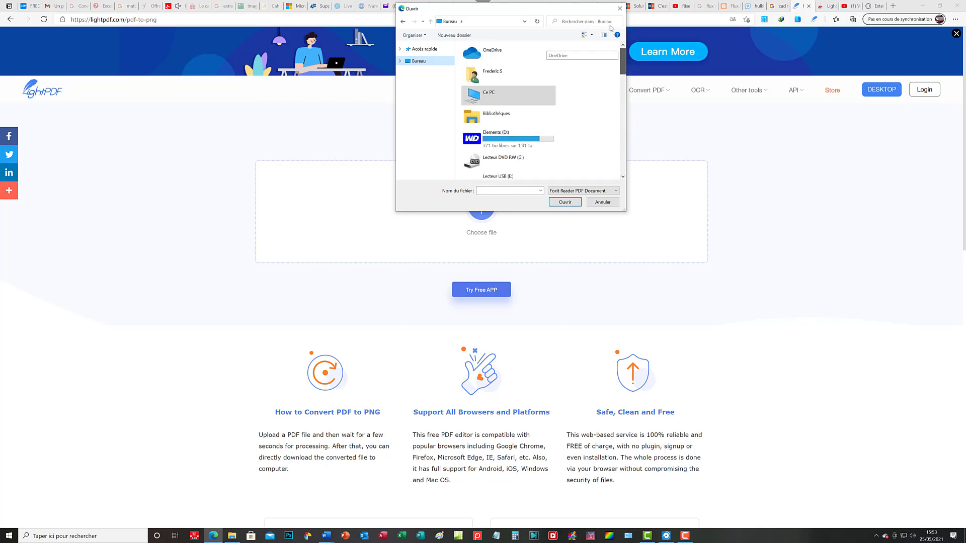
click(401, 61)
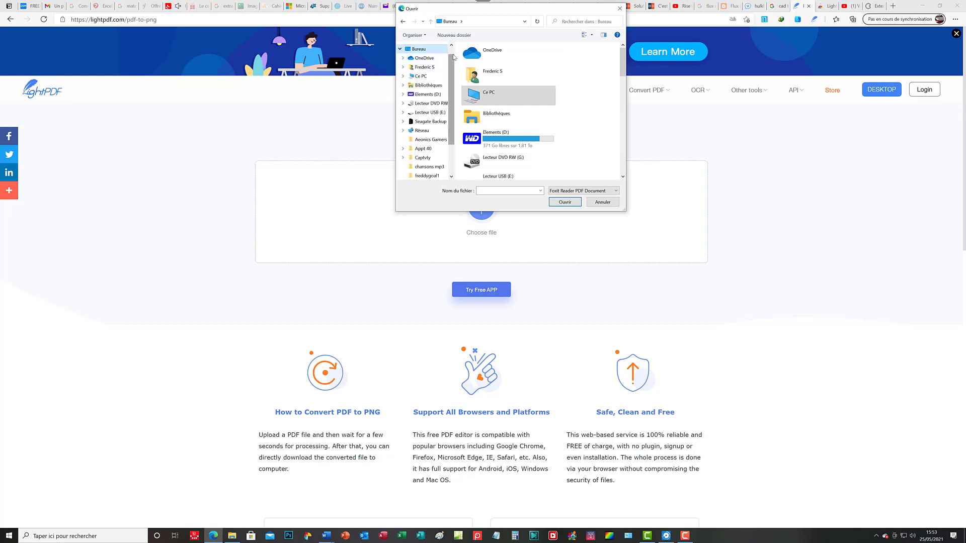
mouse_move(451, 66)
mouse_down()
mouse_move(452, 121)
mouse_move(452, 65)
mouse_up()
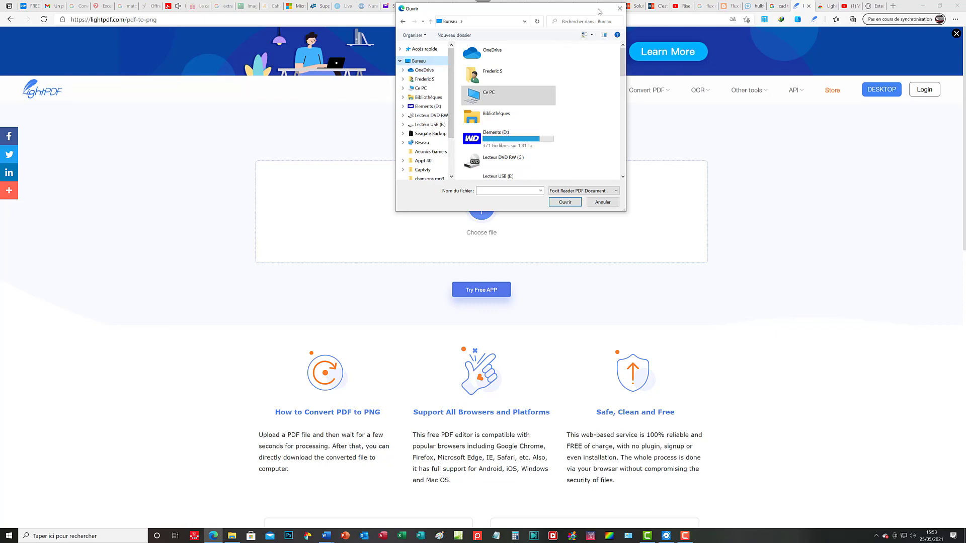
click(752, 174)
click(620, 8)
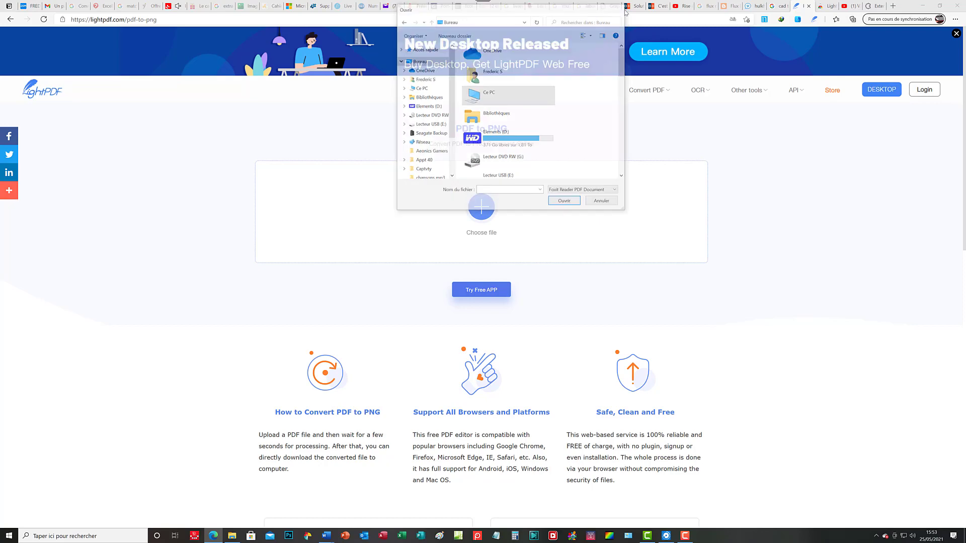
Minimize the browser, Word and Explorer windows and check the LightPDF_pomme file's type on the desktop
click(923, 5)
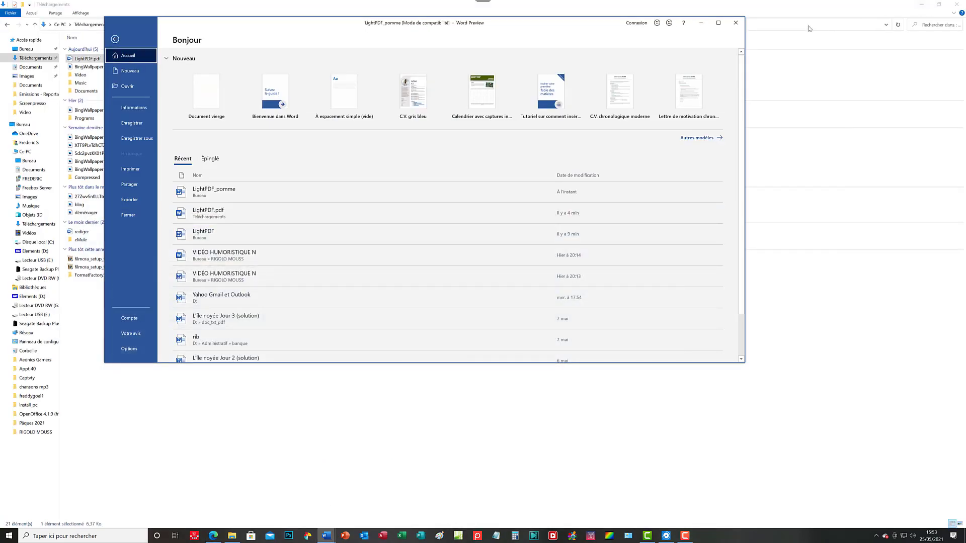
click(700, 24)
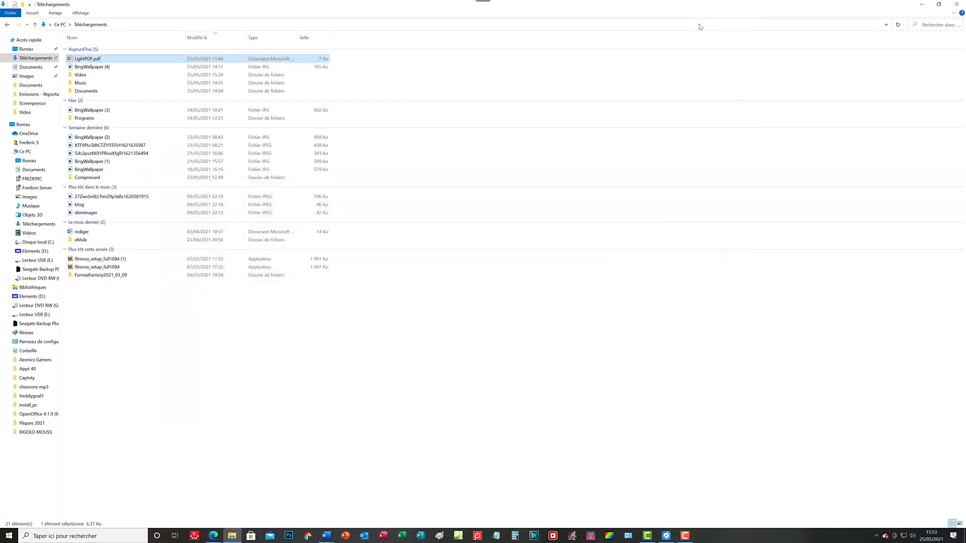
click(923, 4)
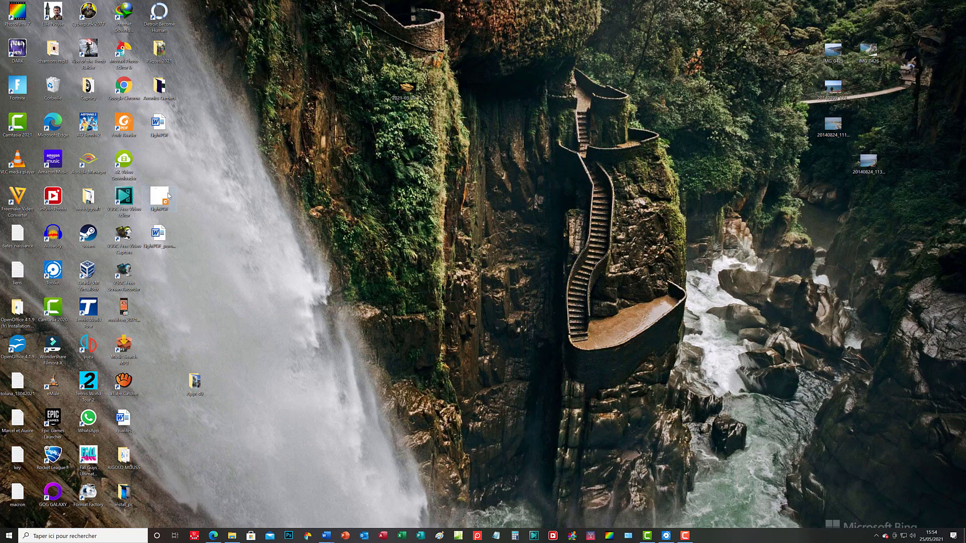
click(159, 235)
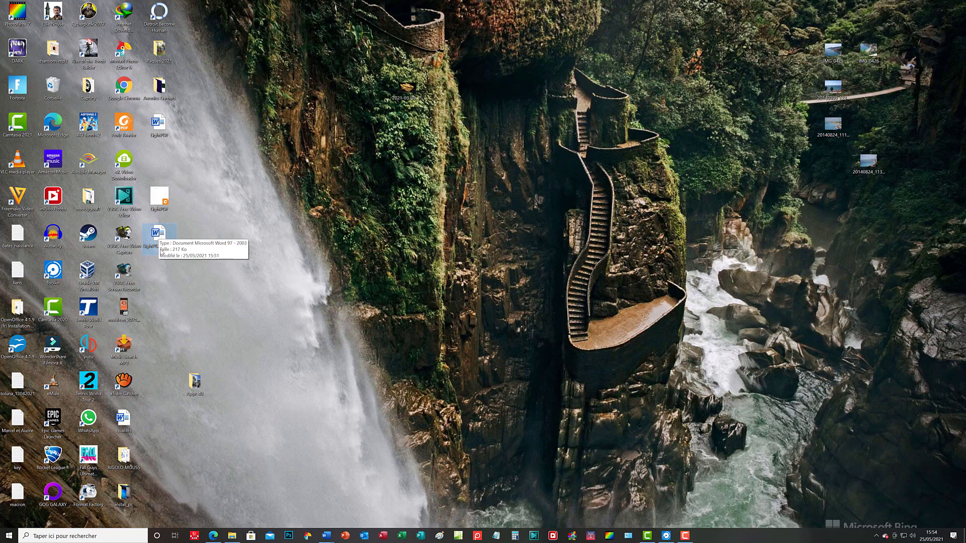
click(452, 208)
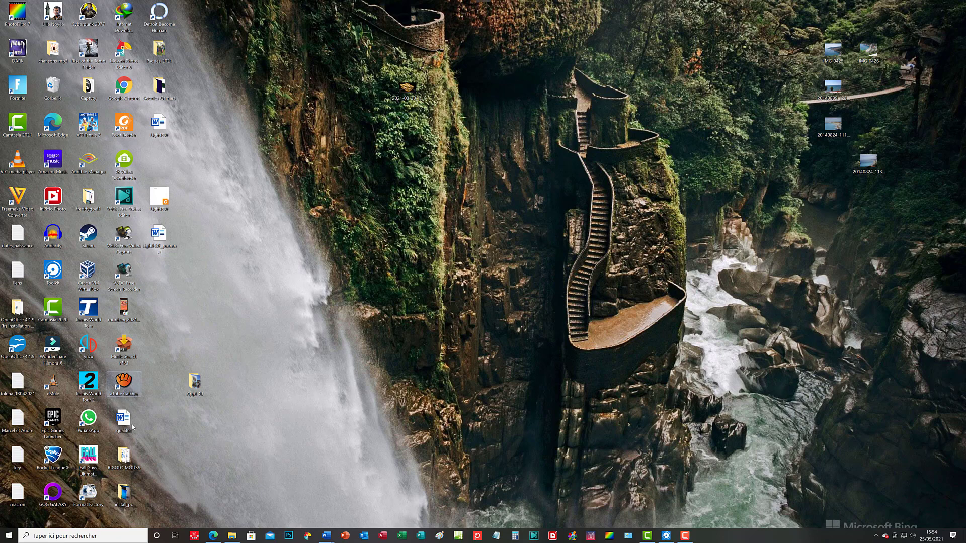
Save the LightPDF_pomme Word document to the Bureau folder as a PDF of the same name and close its Foxit Reader preview
click(214, 537)
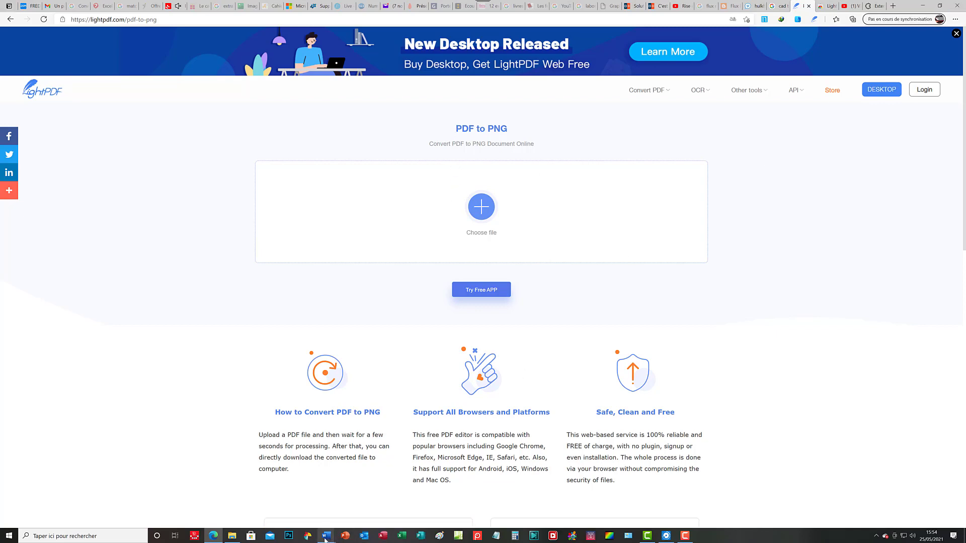
mouse_move(325, 539)
click(304, 515)
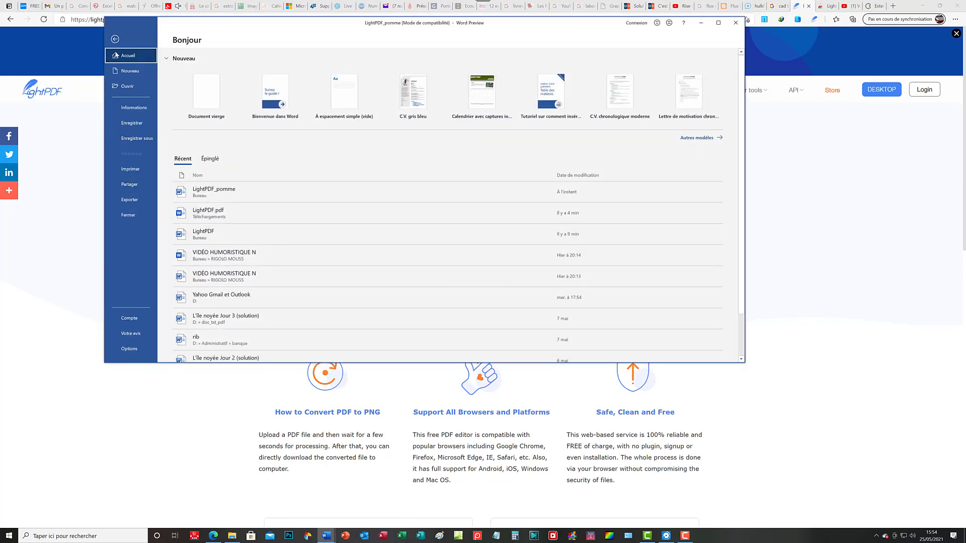
click(136, 140)
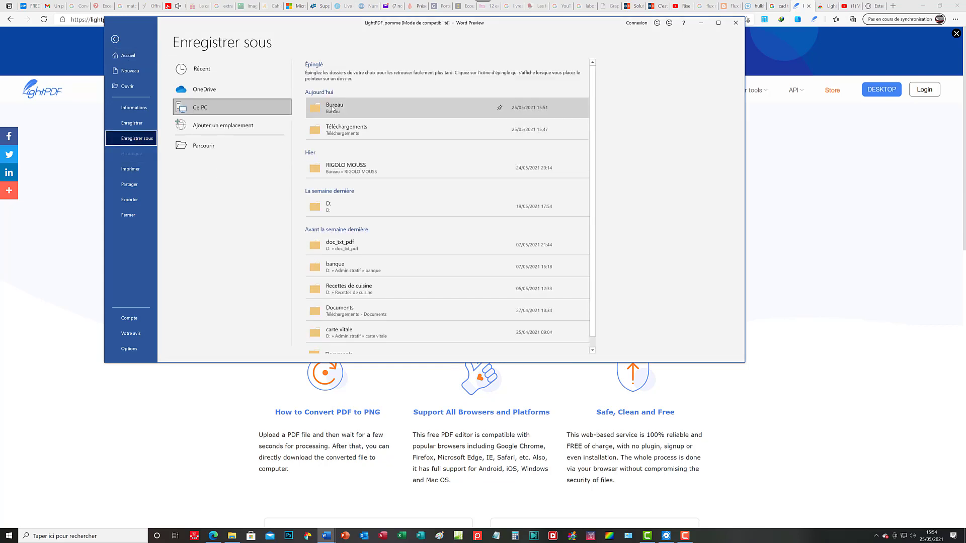
click(332, 108)
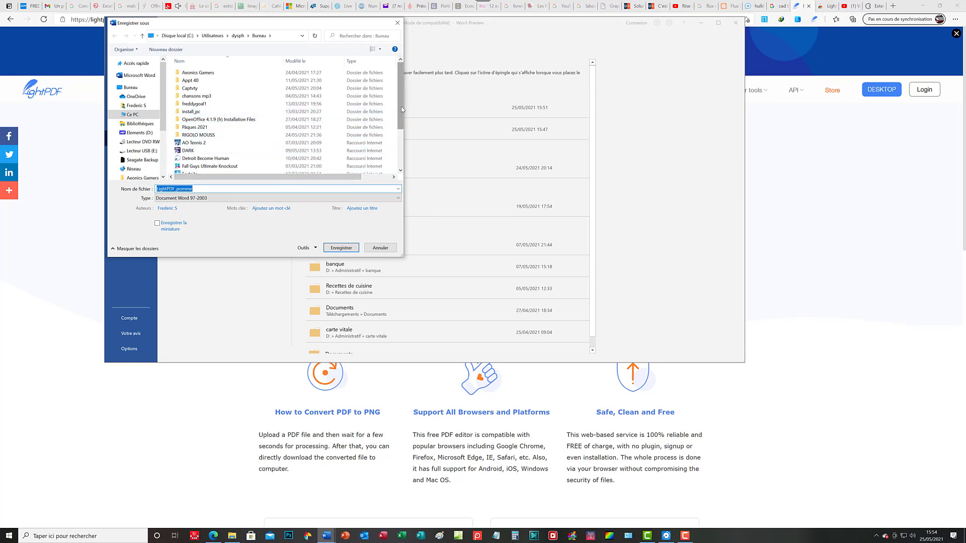
drag(400, 107, 407, 147)
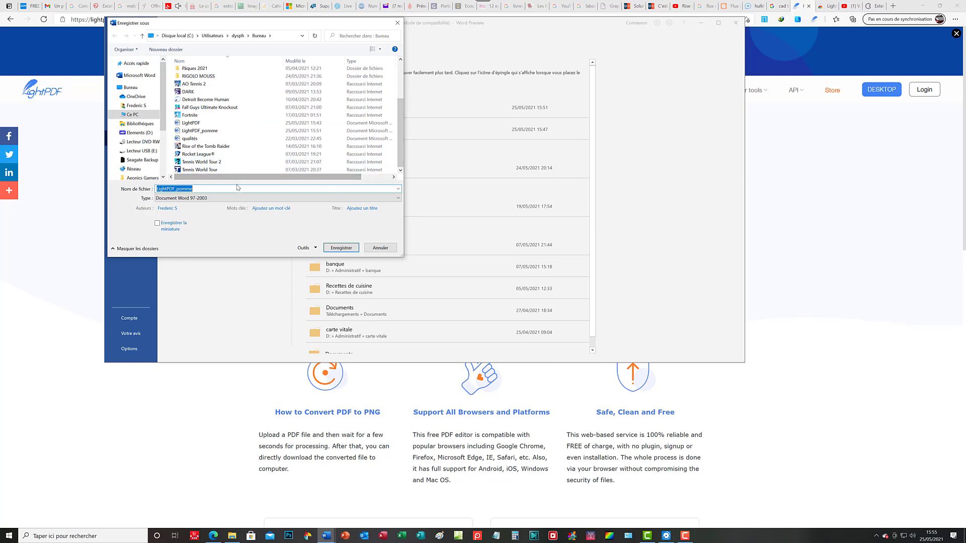
click(217, 199)
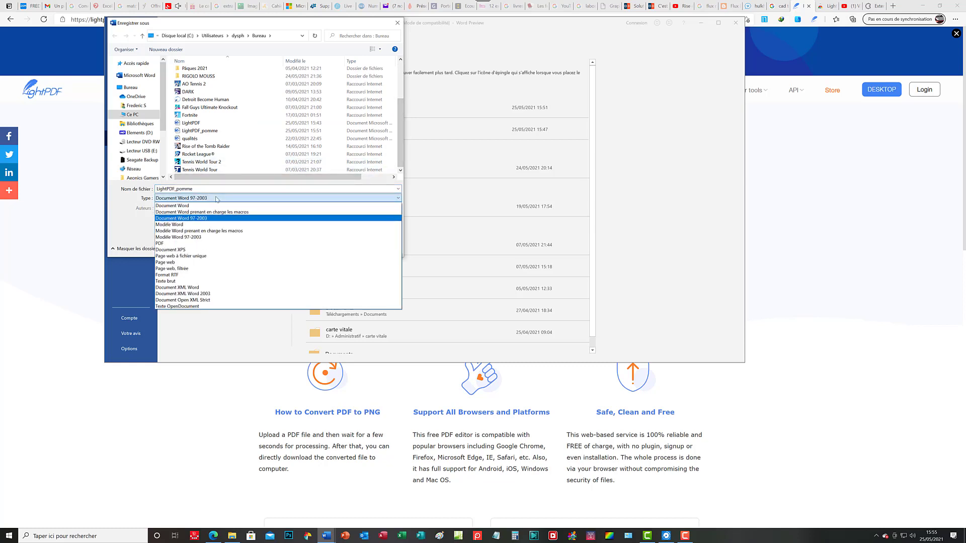
click(194, 243)
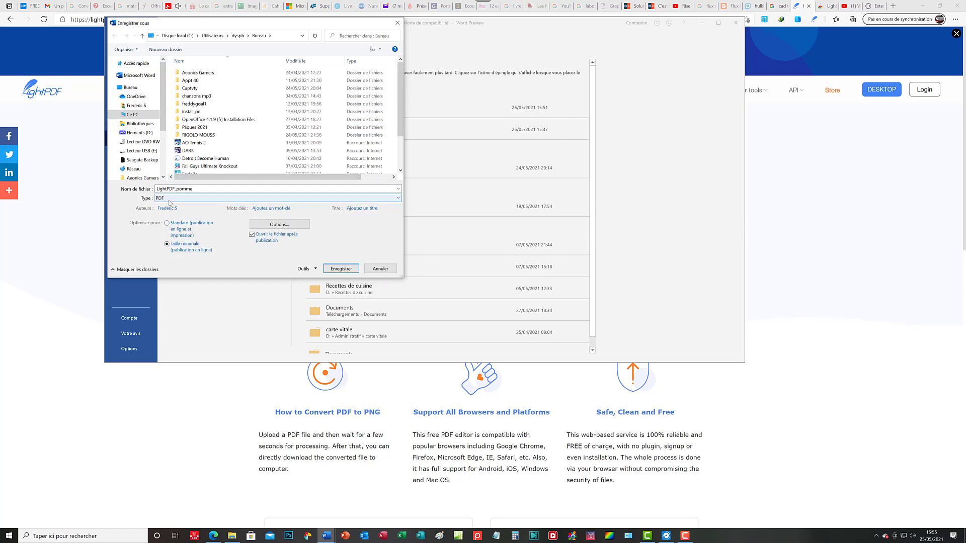
click(342, 269)
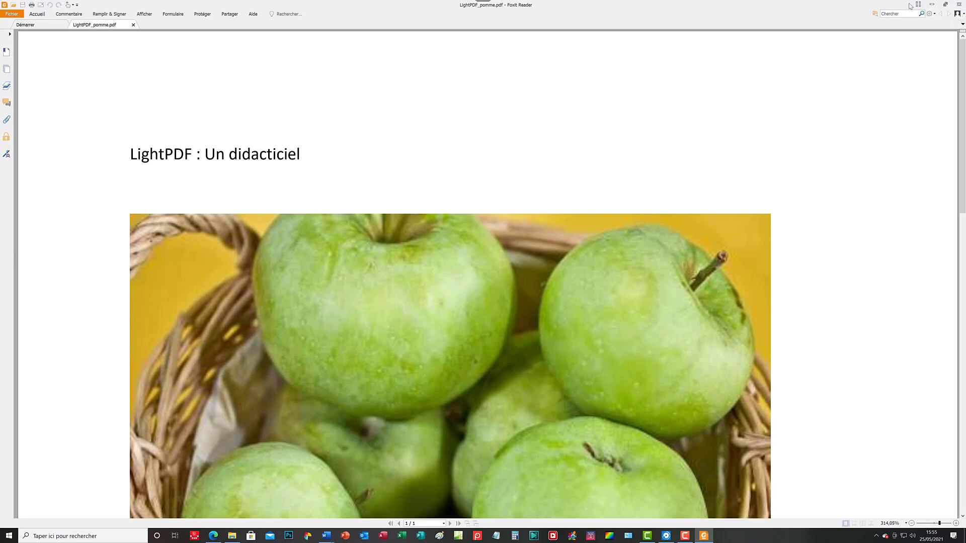
click(961, 5)
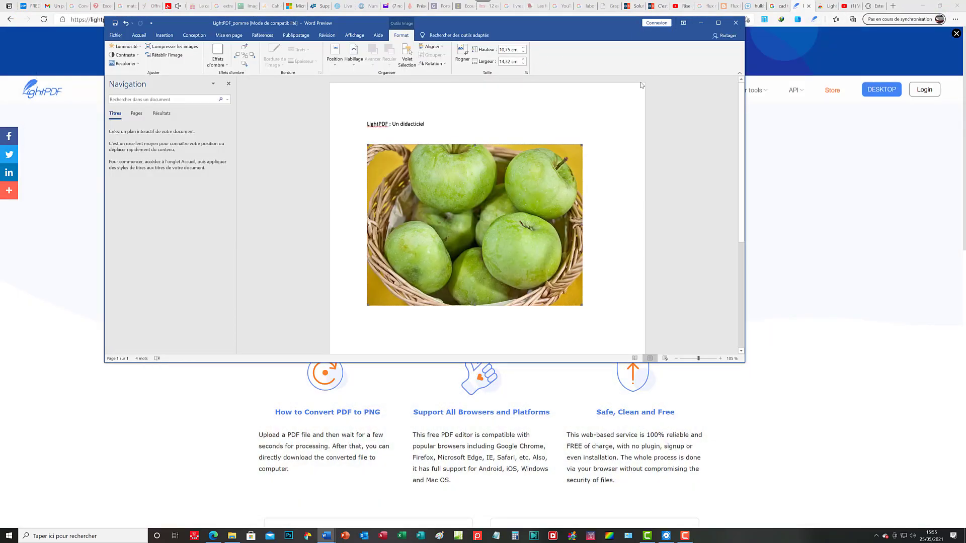
Close the Word document and upload LightPDF_pomme from the Bureau folder to the PDF to PNG converter
click(736, 23)
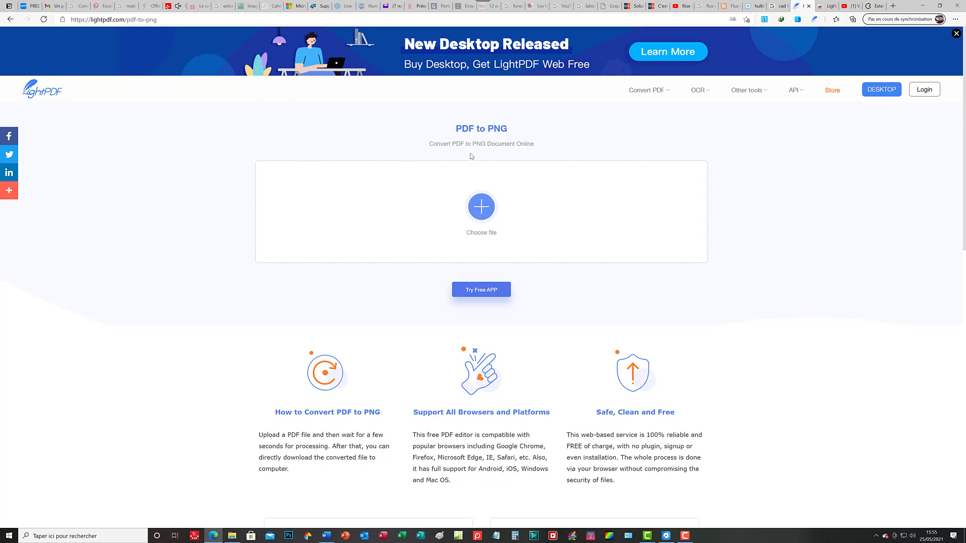
click(481, 207)
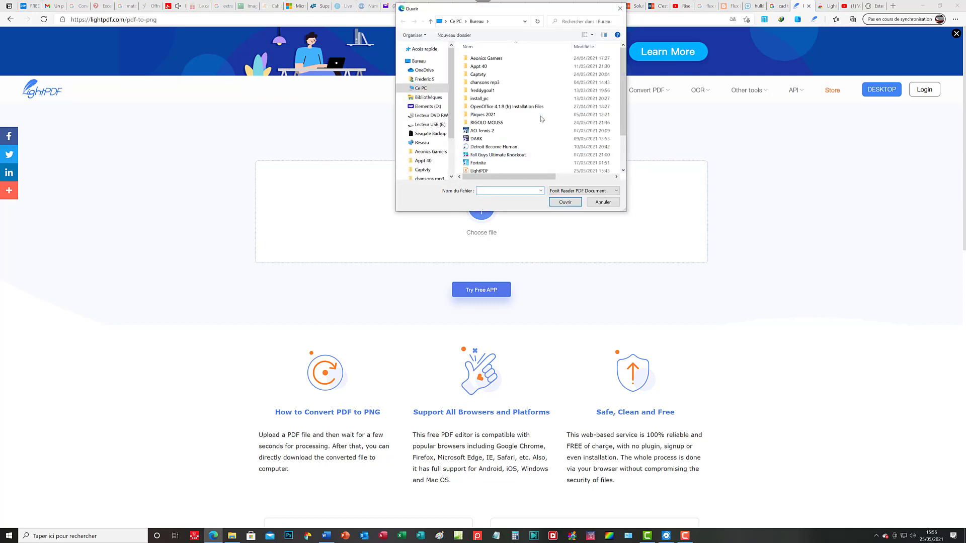
drag(622, 108, 622, 137)
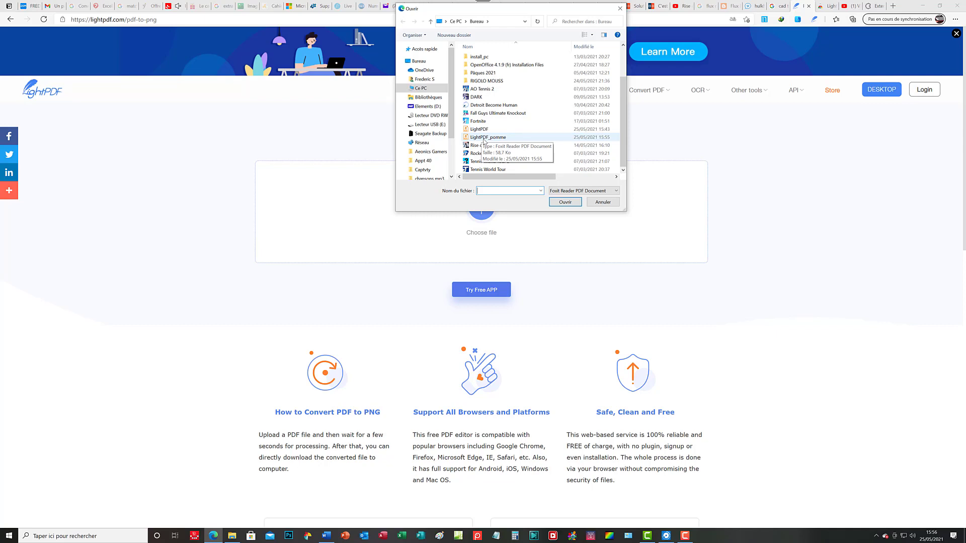
click(484, 139)
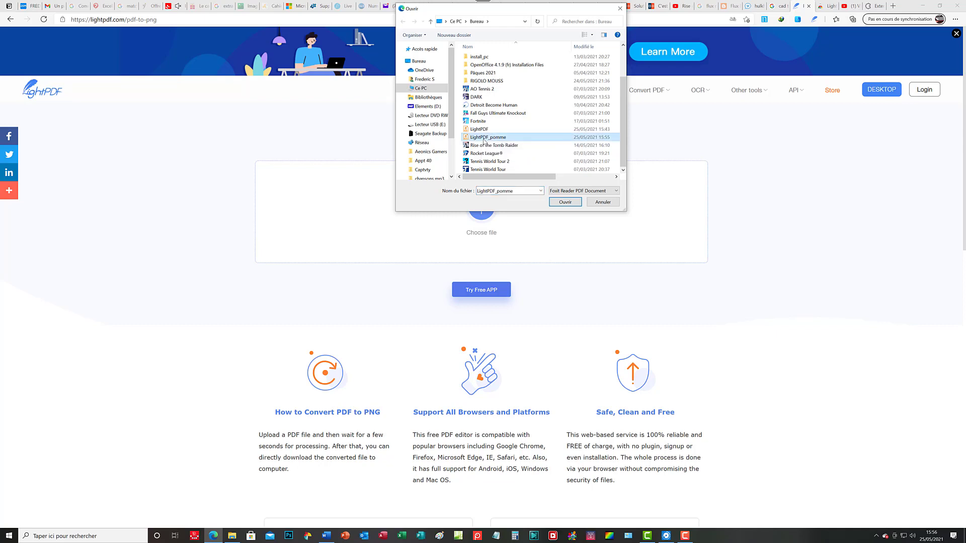
click(565, 202)
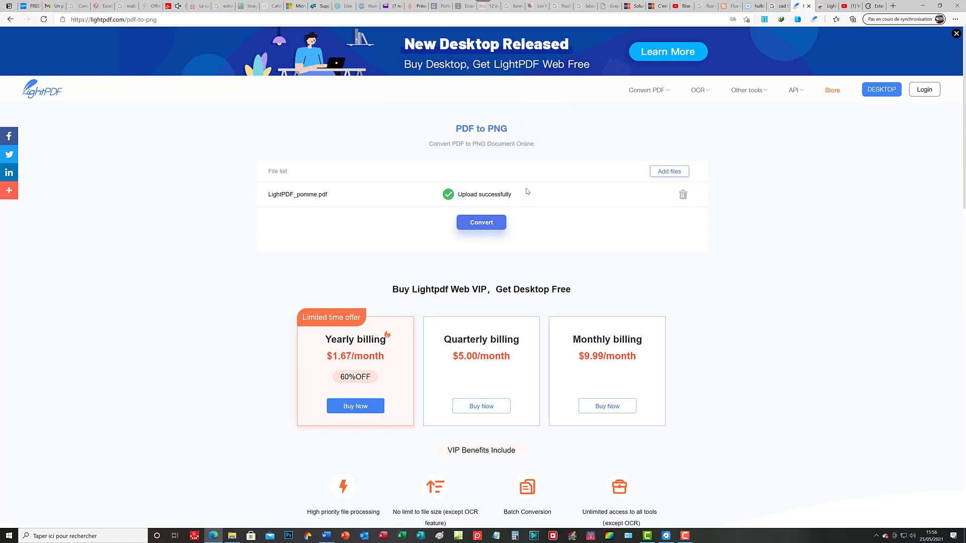
Convert LightPDF_pomme.pdf to PNG and download it twice, deleting the duplicate LightPDF_pomme.pdf (1).png
click(501, 220)
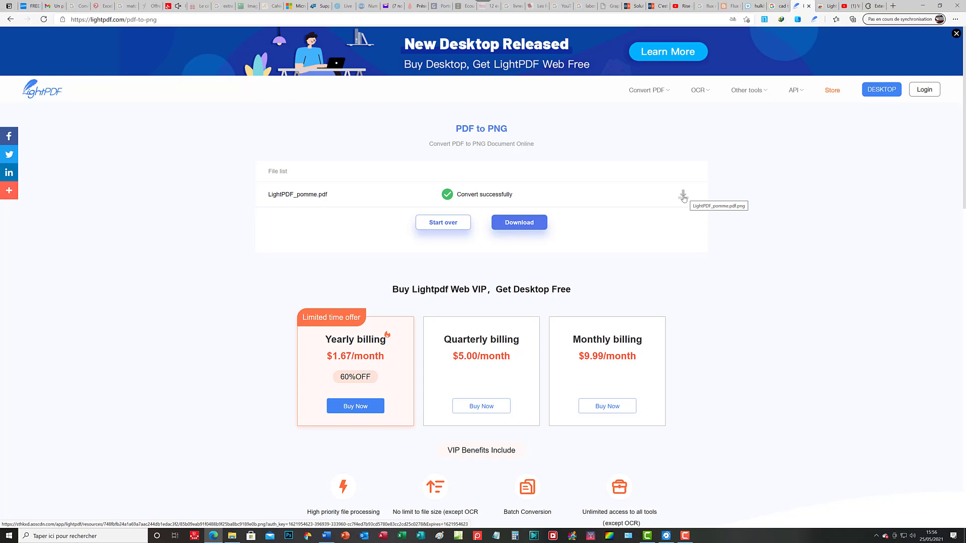
click(515, 224)
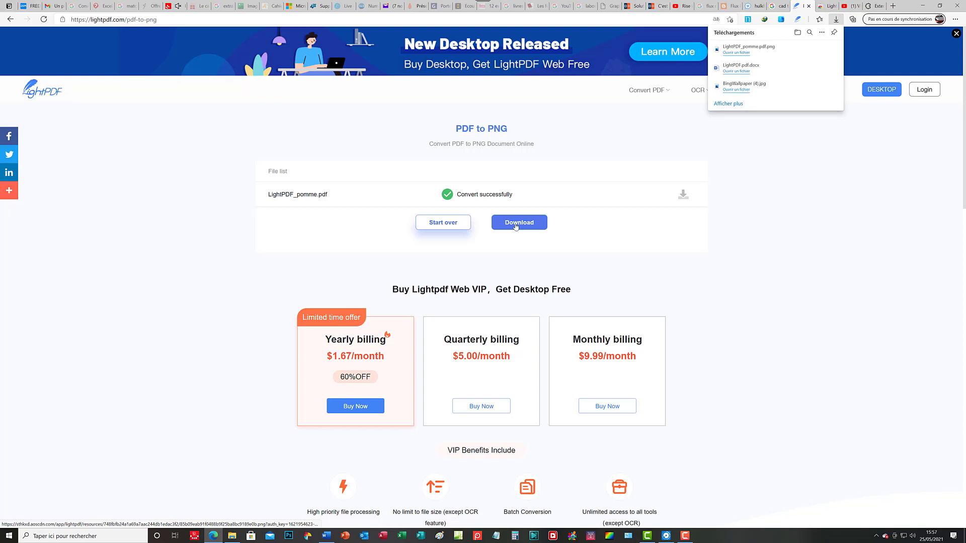
click(683, 195)
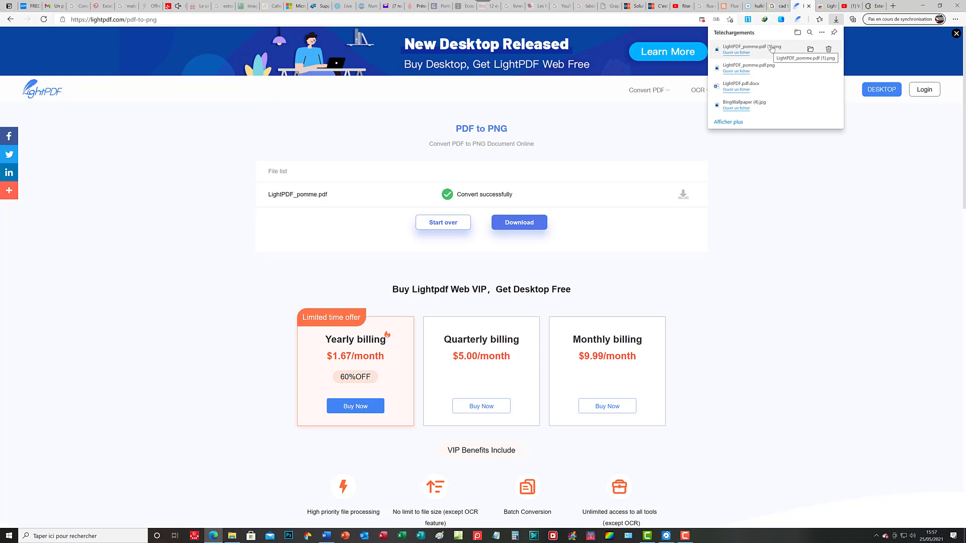
click(829, 49)
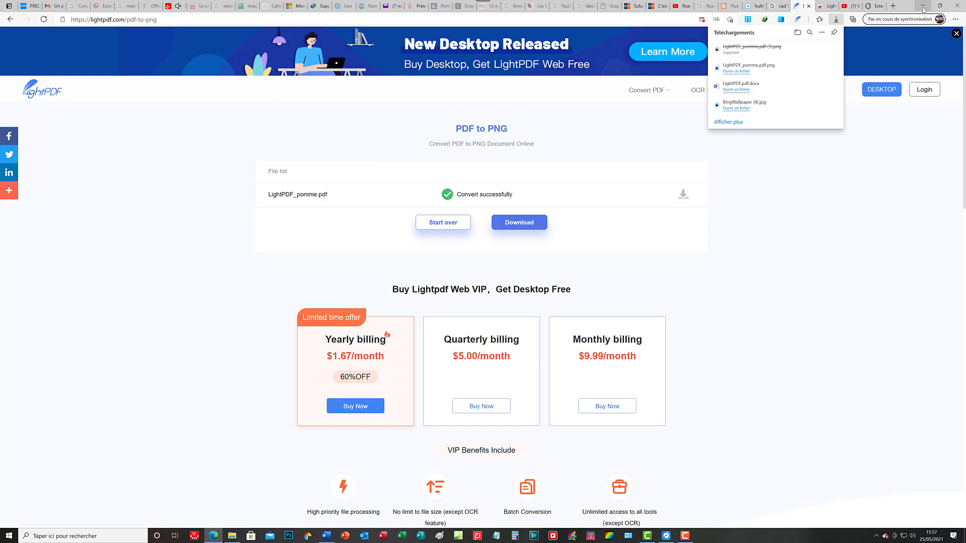
Switch to File Explorer and look through the Téléchargements, Documents and Images folders for the downloaded PNG
click(240, 537)
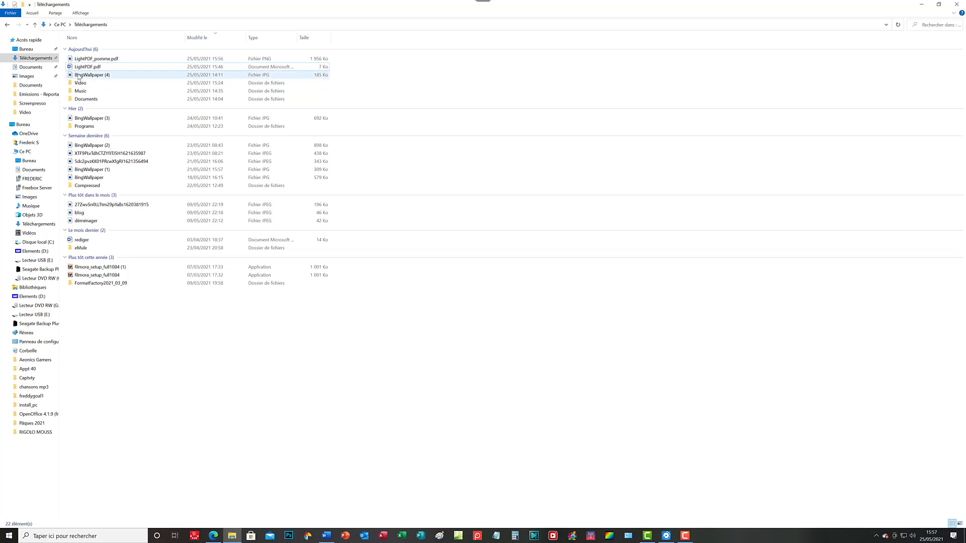
click(93, 103)
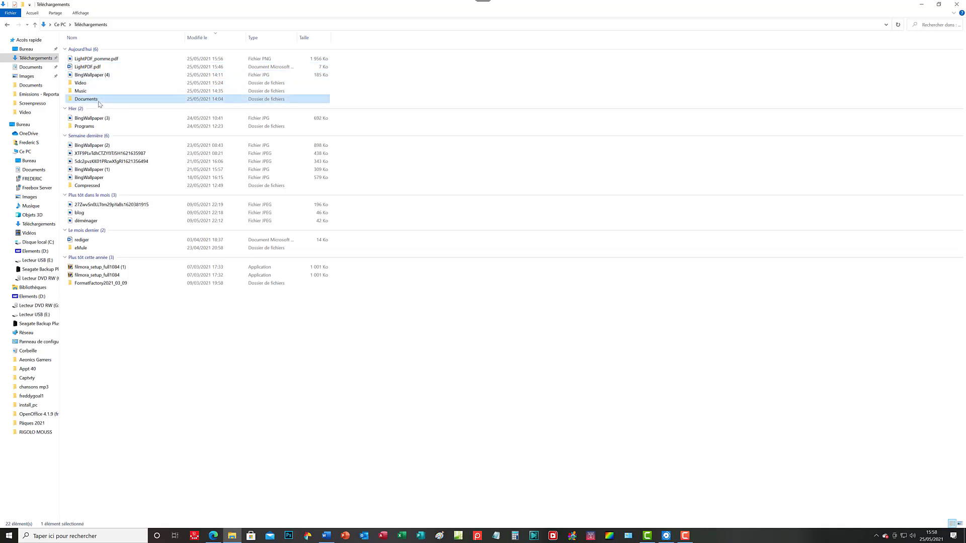
double_click(92, 104)
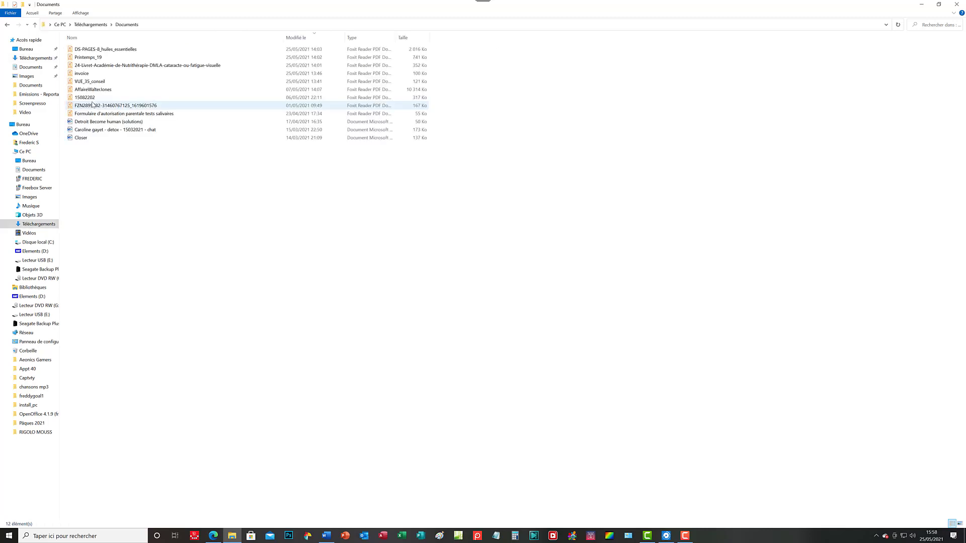
click(34, 58)
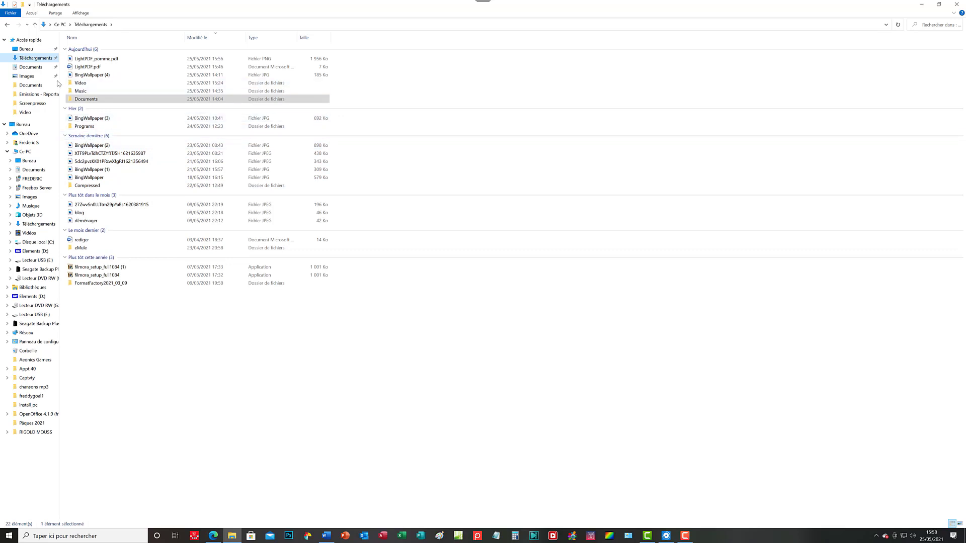
click(39, 78)
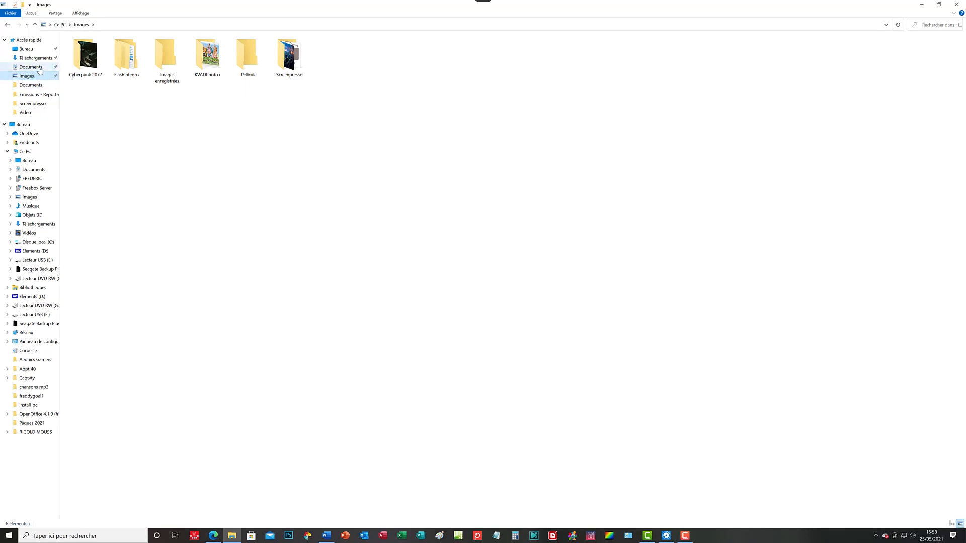
click(40, 71)
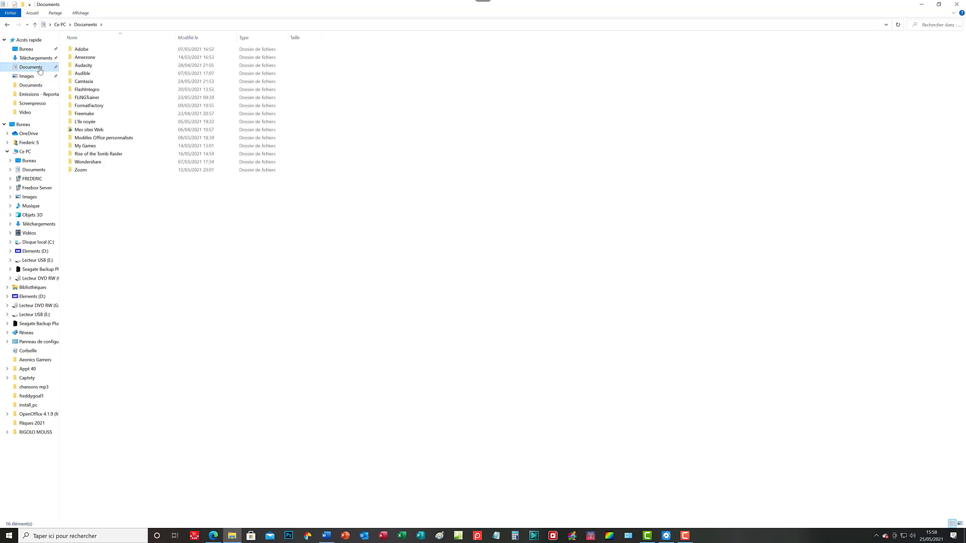
click(28, 197)
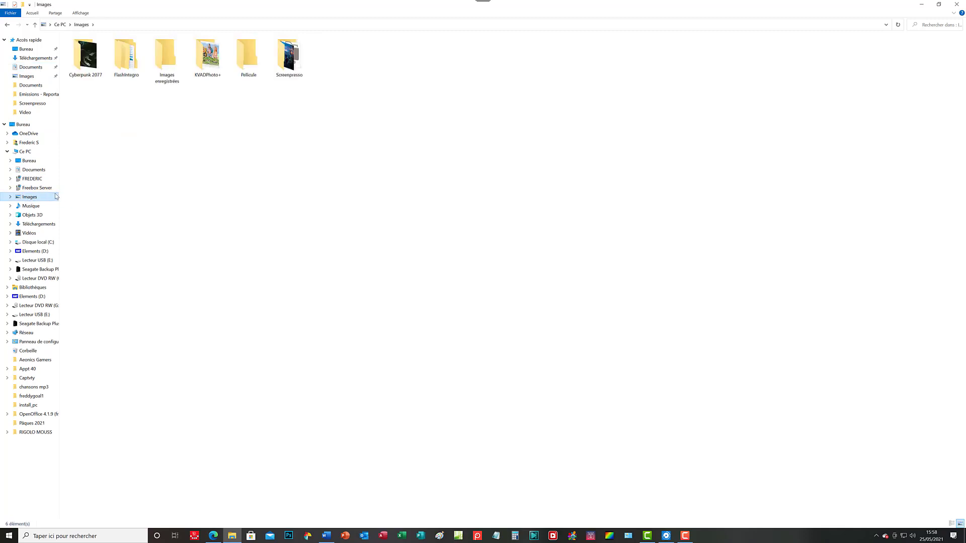
click(42, 226)
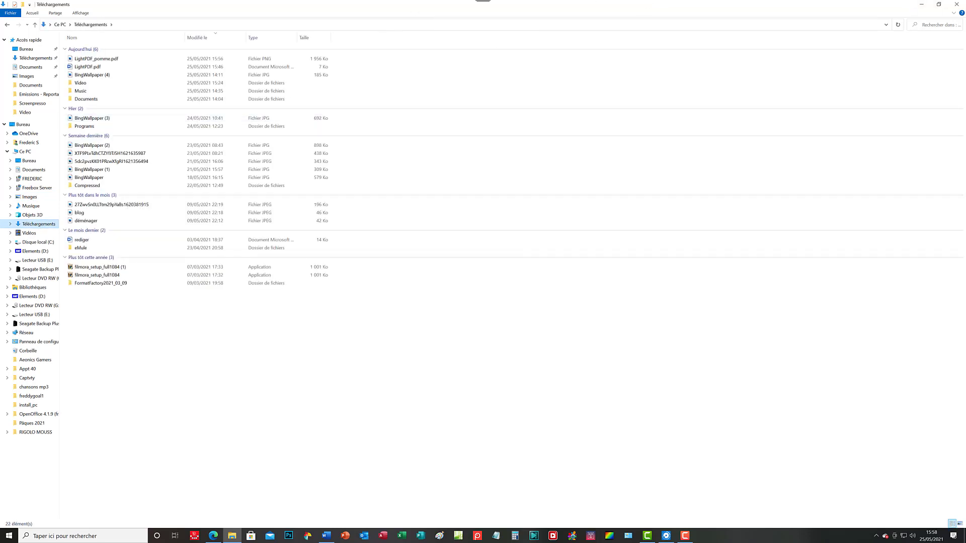
Open the downloaded LightPDF_pomme.pdf.png from Edge in Photos, check its file information, and close the viewer
click(214, 536)
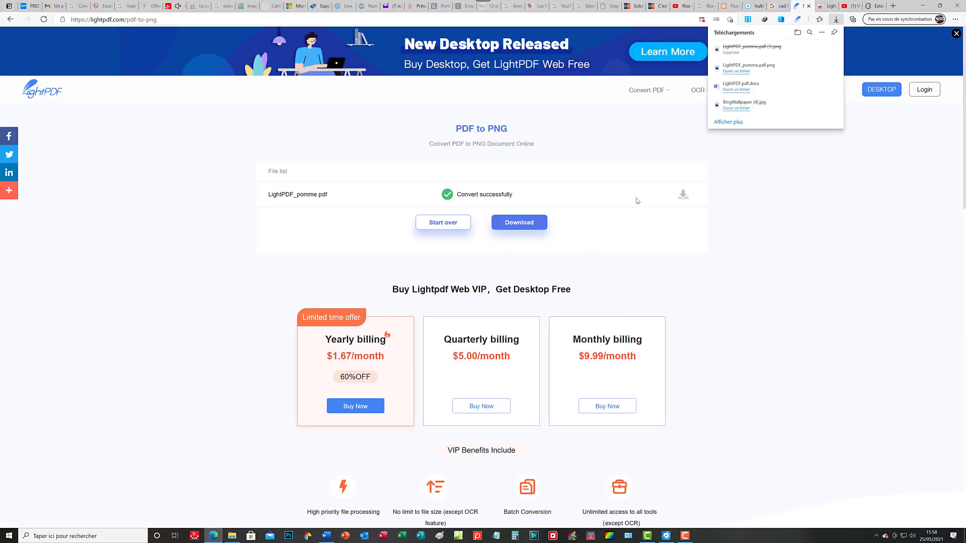
click(736, 67)
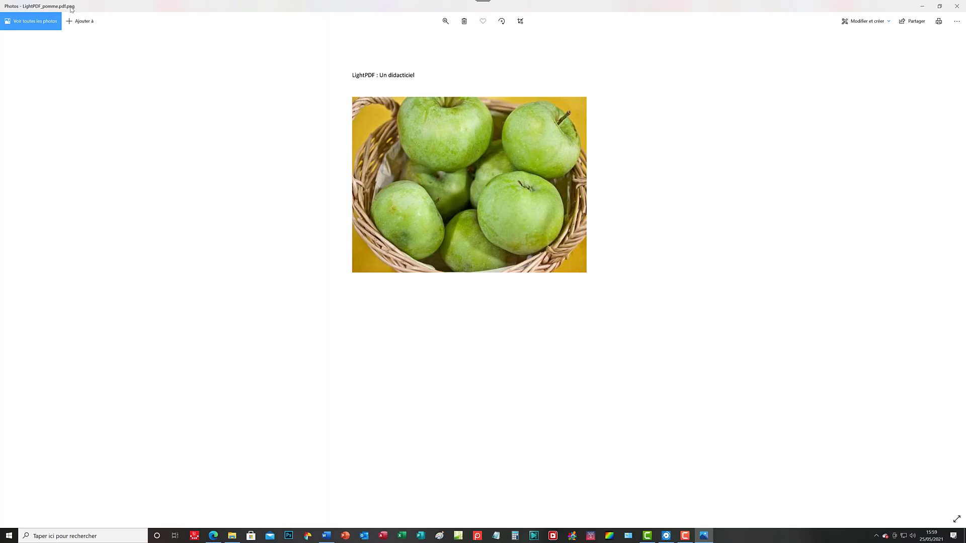
click(958, 25)
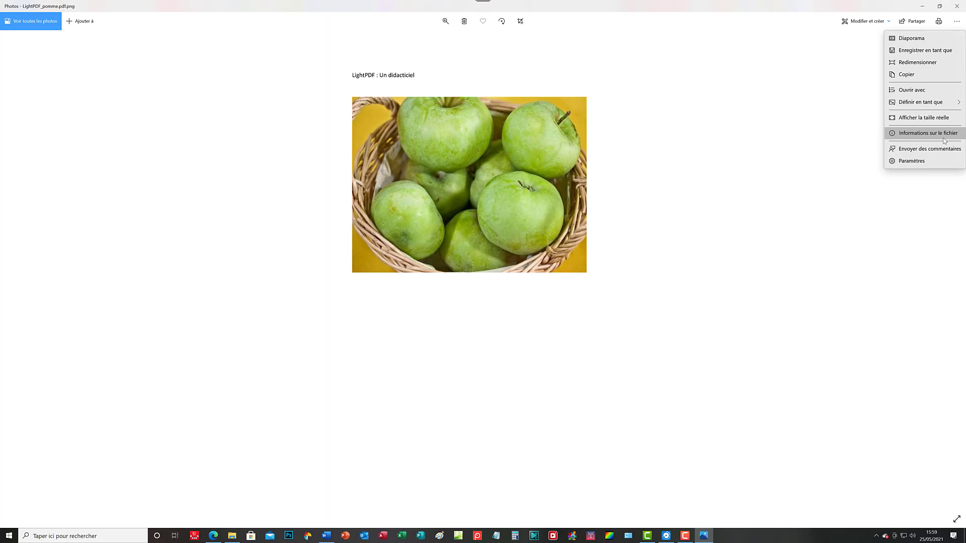
click(917, 138)
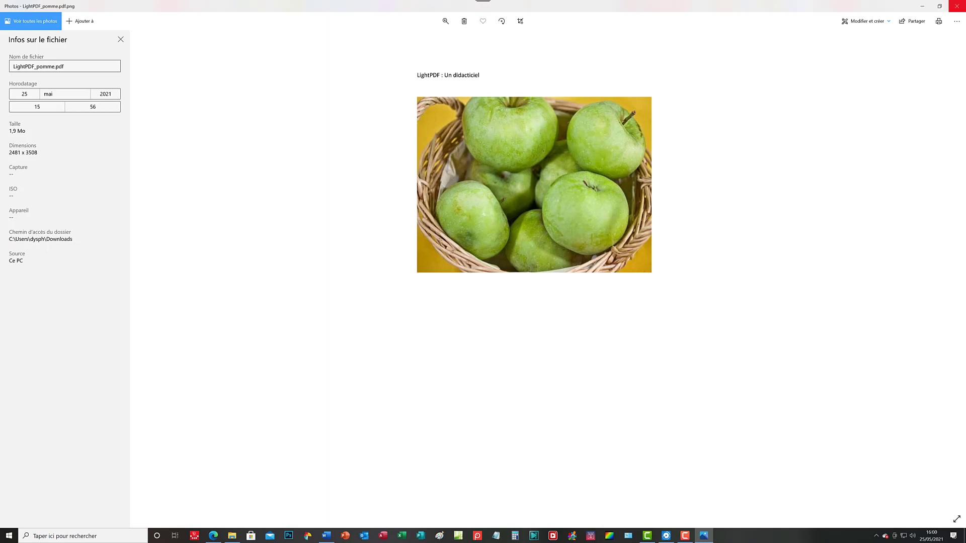
click(956, 9)
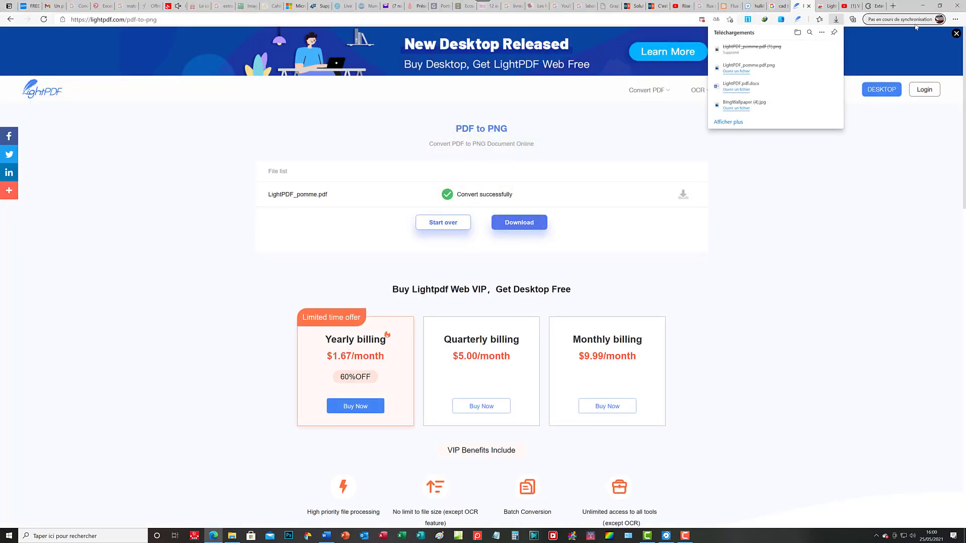
In File Explorer, browse from Disque local (C:) through Utilisateurs and the user's own folder to Téléchargements
click(231, 536)
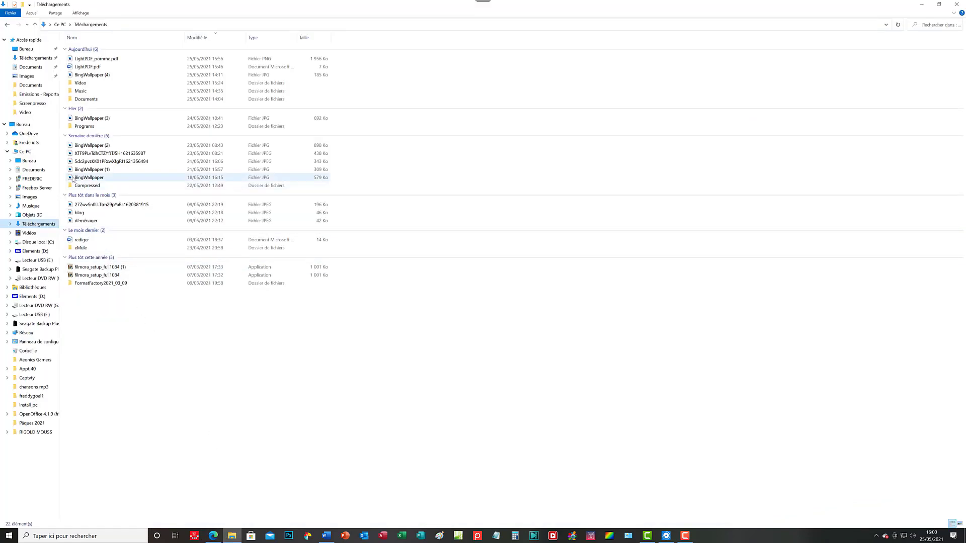
click(39, 242)
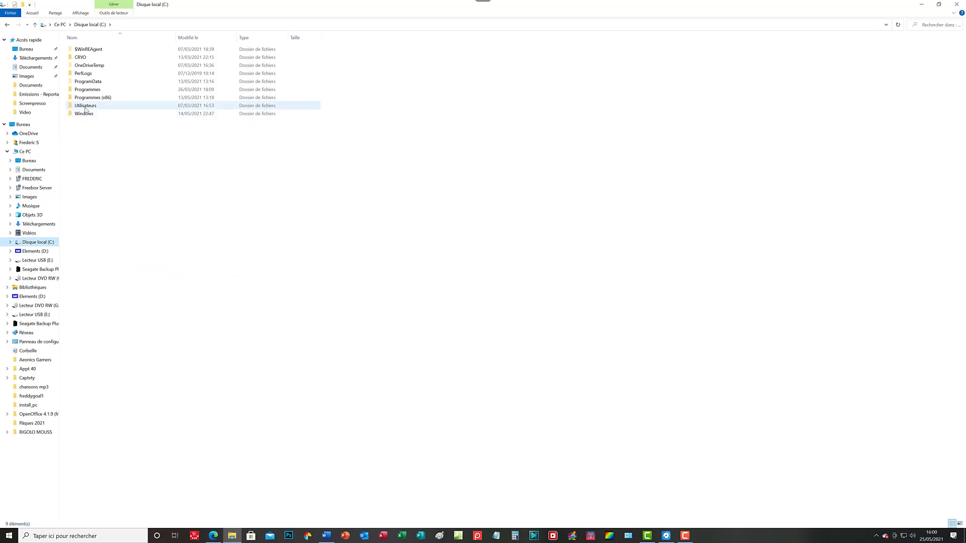
double_click(86, 109)
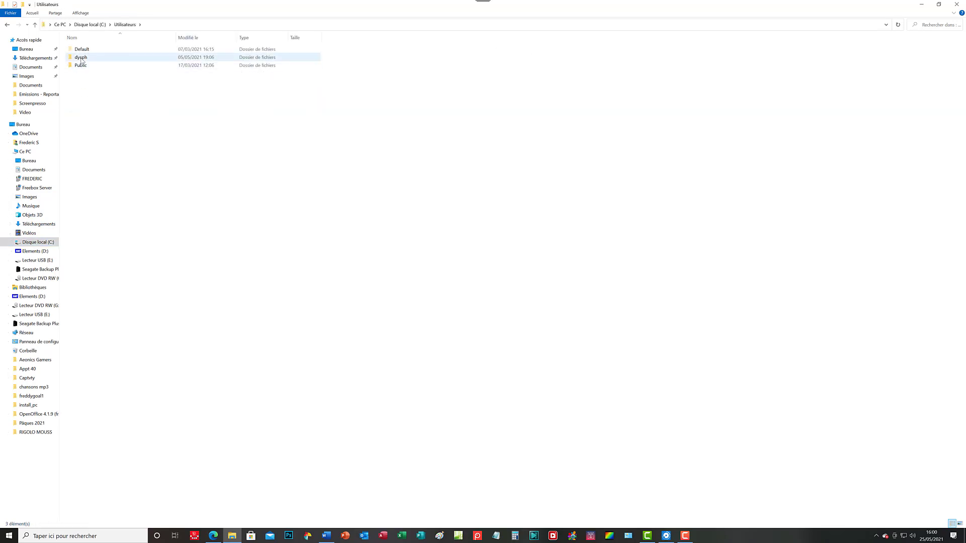
double_click(82, 58)
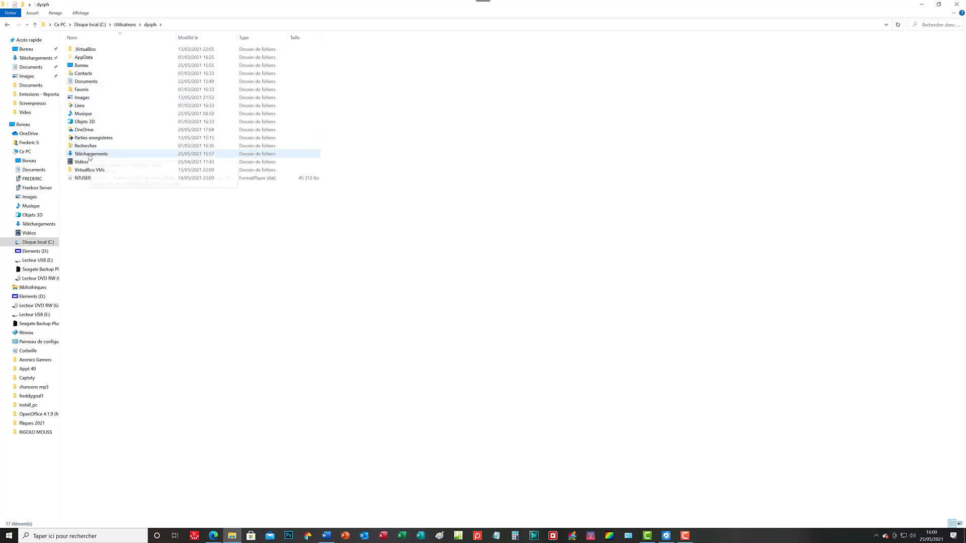
double_click(88, 155)
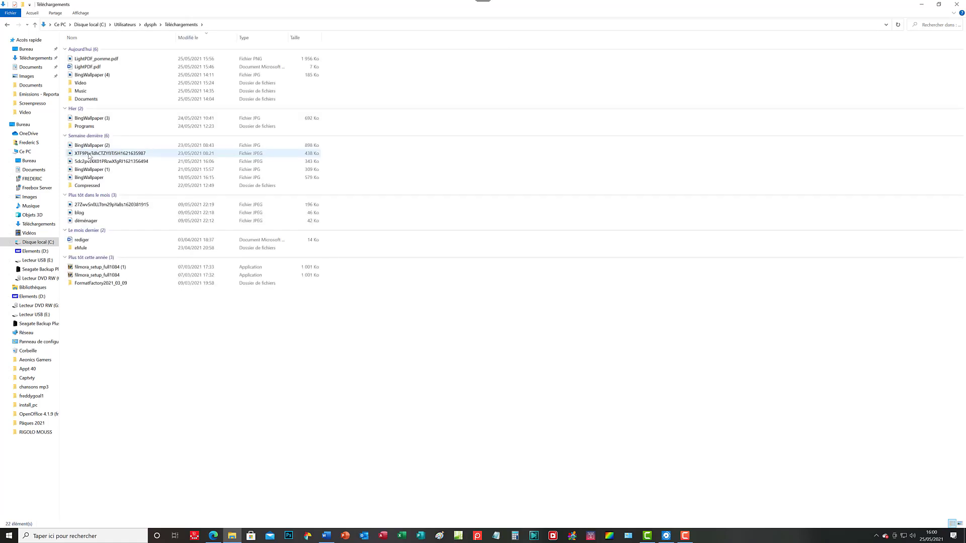
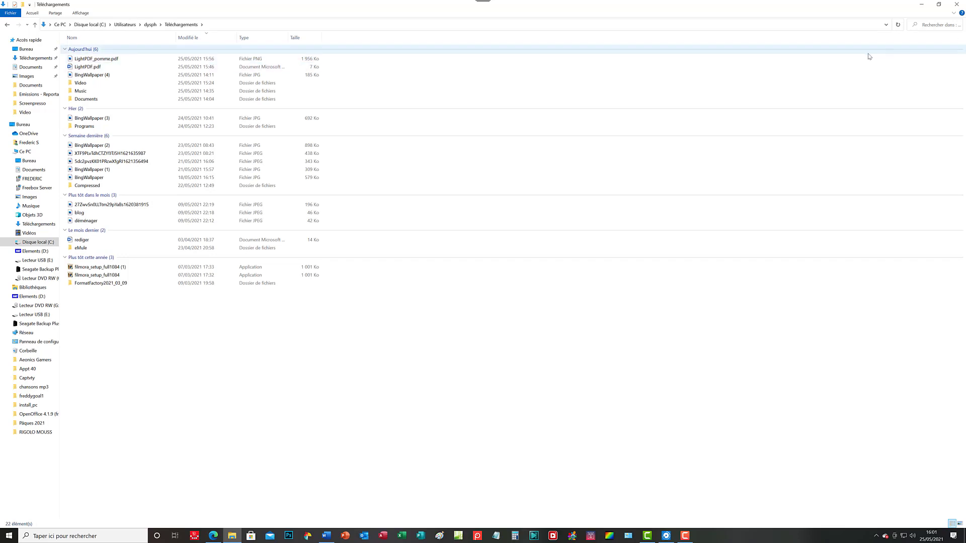
Return to LightPDF in Edge, open the PDF to JPG converter and upload LightPDF_pomme from the Bureau folder
click(213, 536)
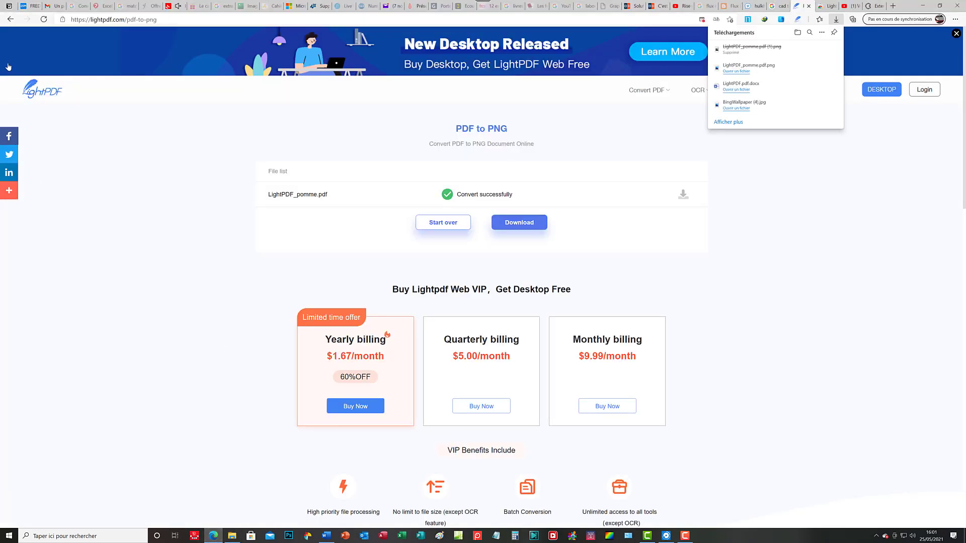
click(10, 20)
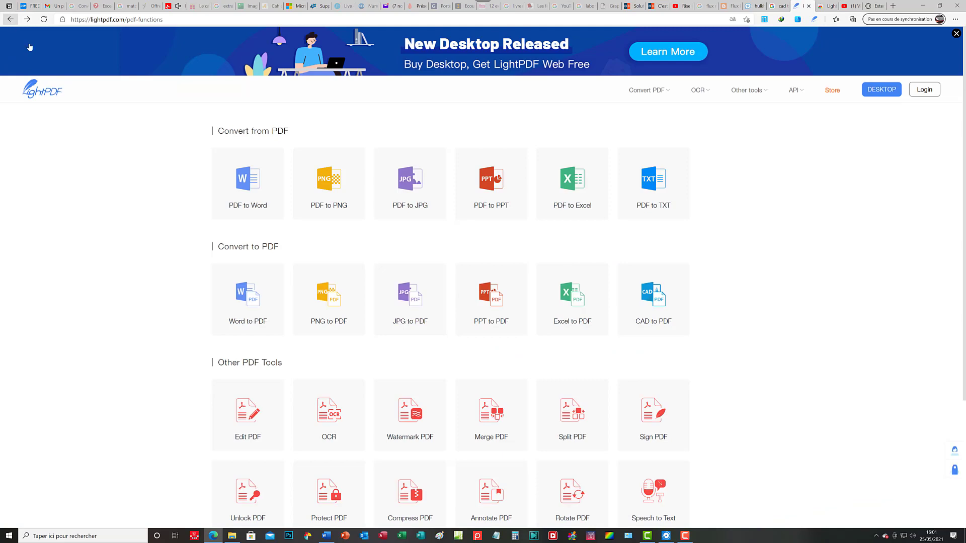
click(405, 186)
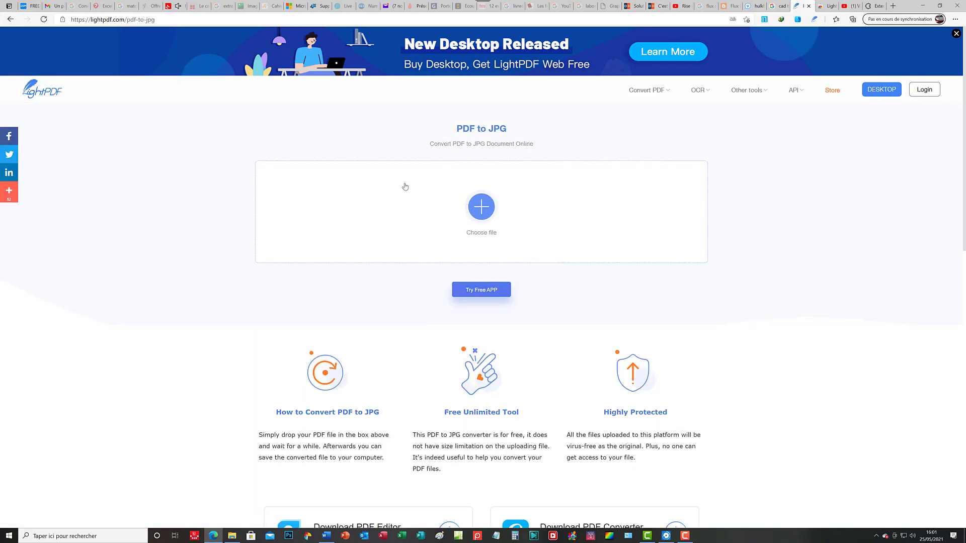
click(481, 213)
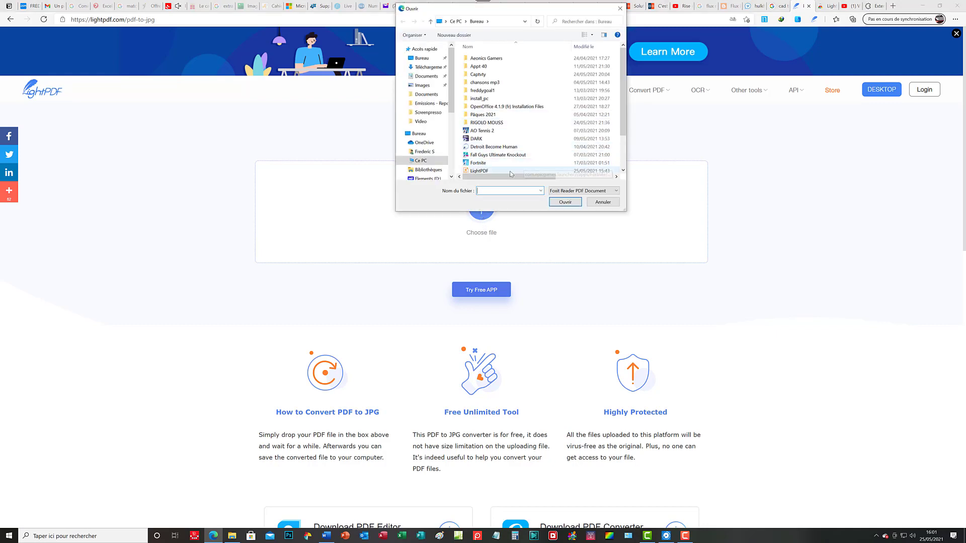
click(489, 171)
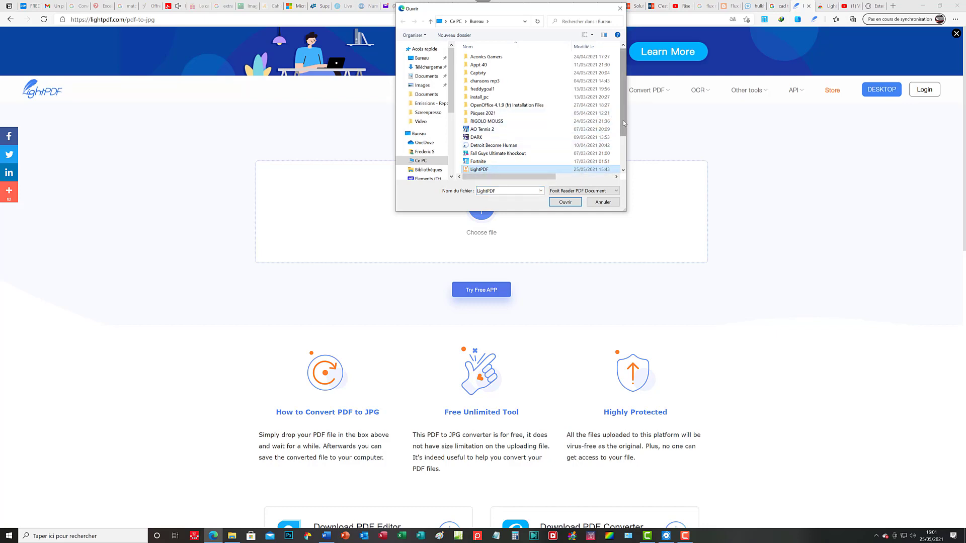
scroll(624, 122, down, 1)
click(504, 150)
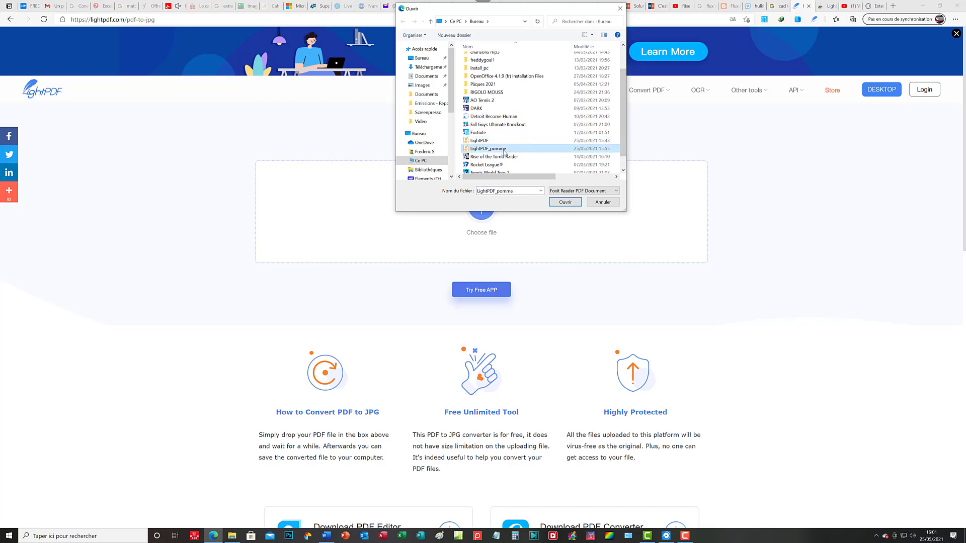
click(564, 203)
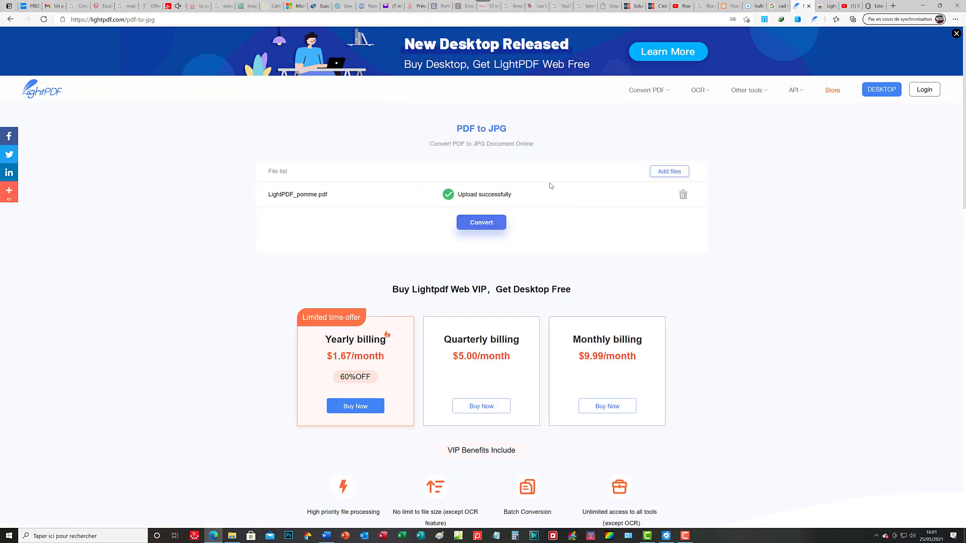
Convert the uploaded LightPDF_pomme.pdf to JPG, download the result, and check the Téléchargements folder in File Explorer
click(498, 226)
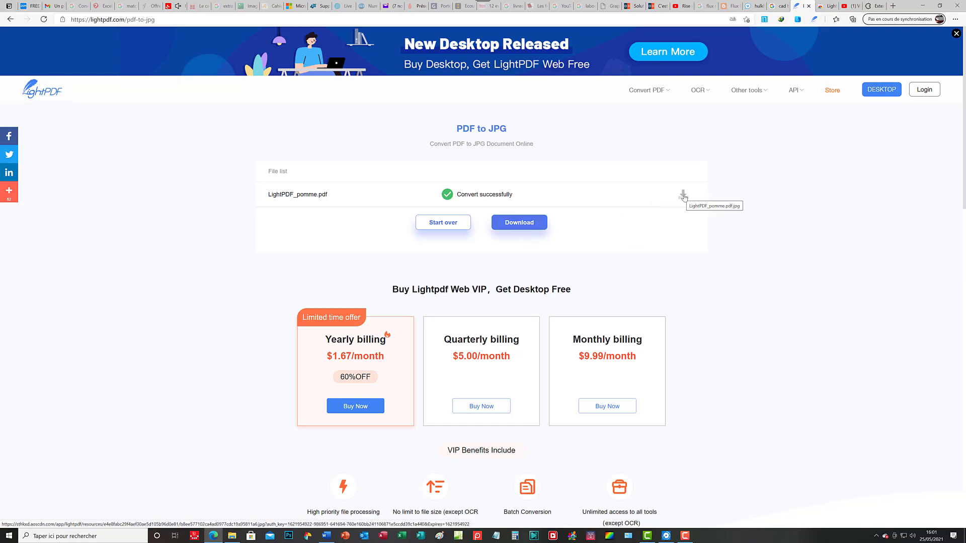
click(683, 196)
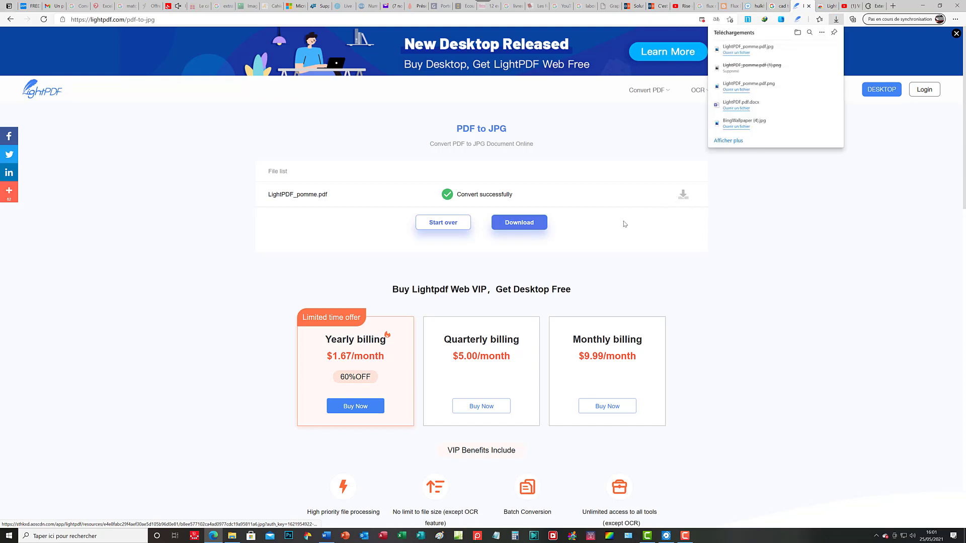
mouse_move(770, 51)
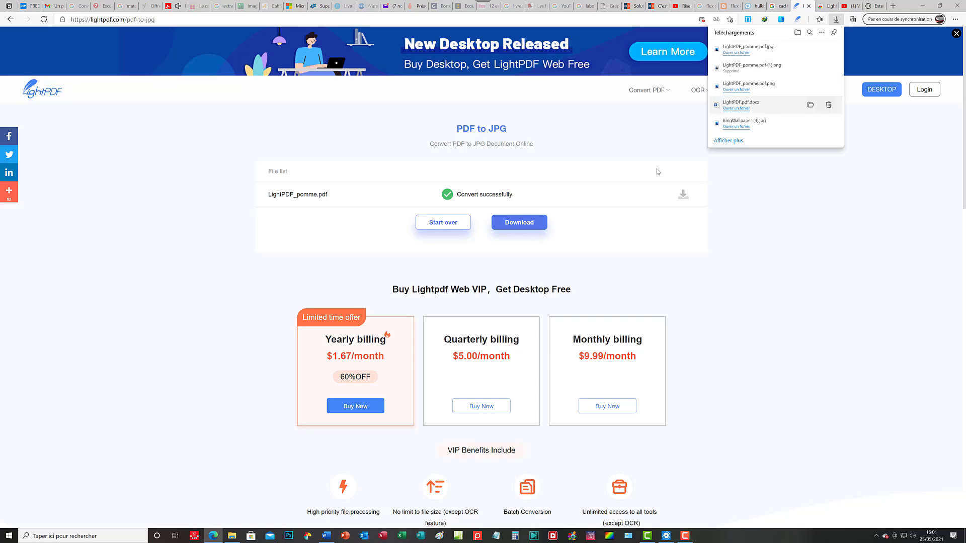
click(236, 539)
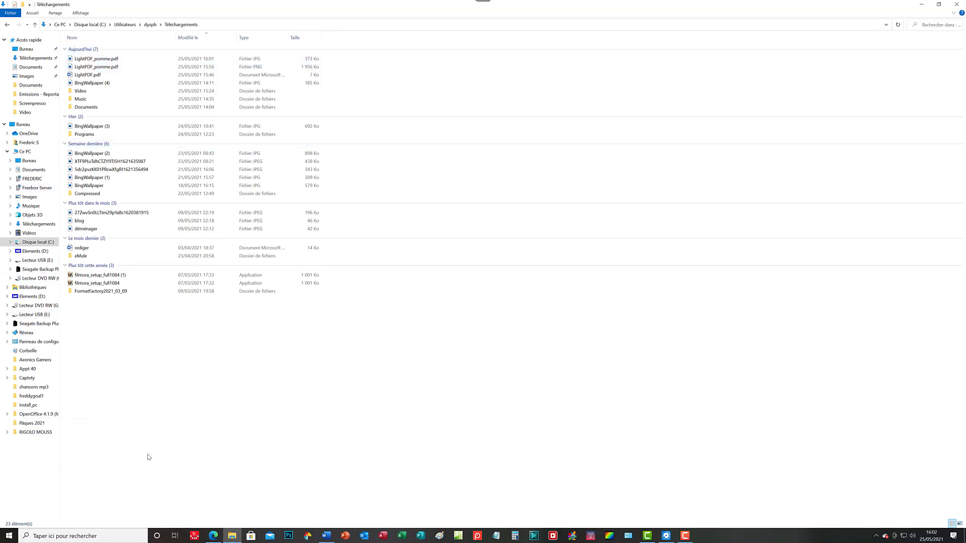
Return to LightPDF in Edge, convert LightPDF_pomme from the Bureau folder with PDF to PPT, and download the presentation
click(213, 535)
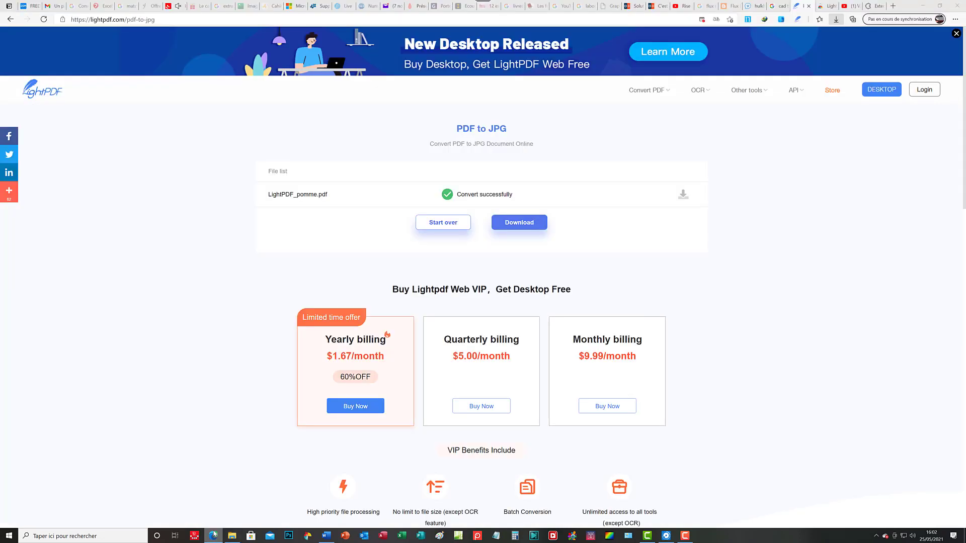
click(8, 20)
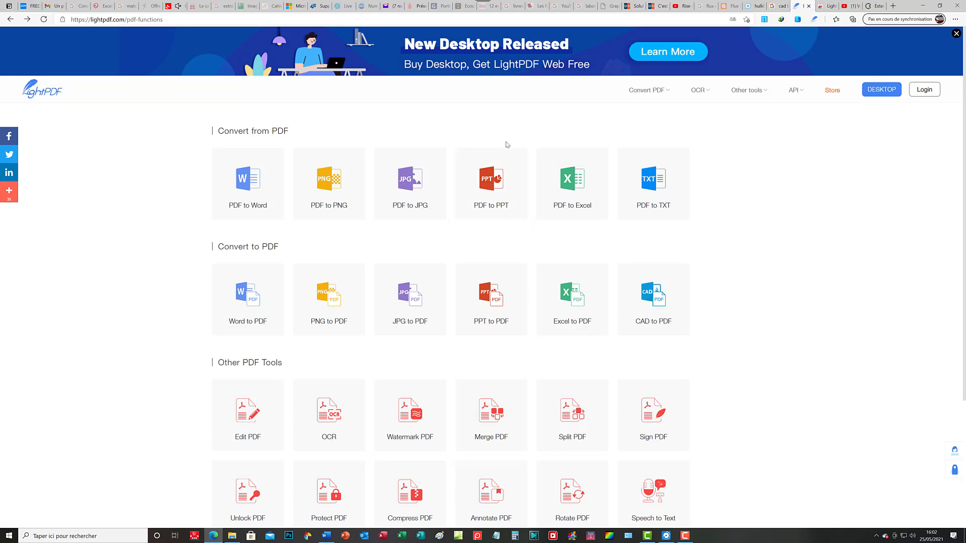
click(493, 183)
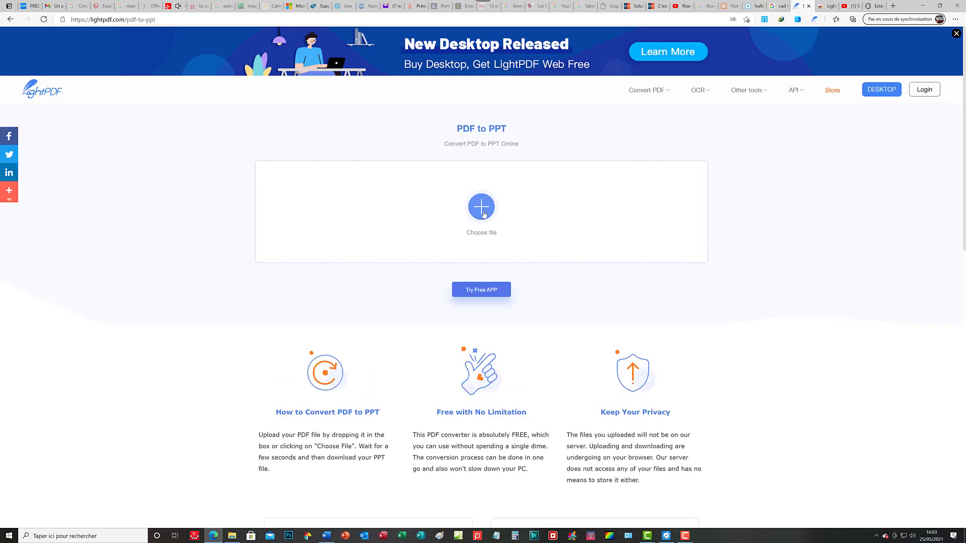
click(484, 214)
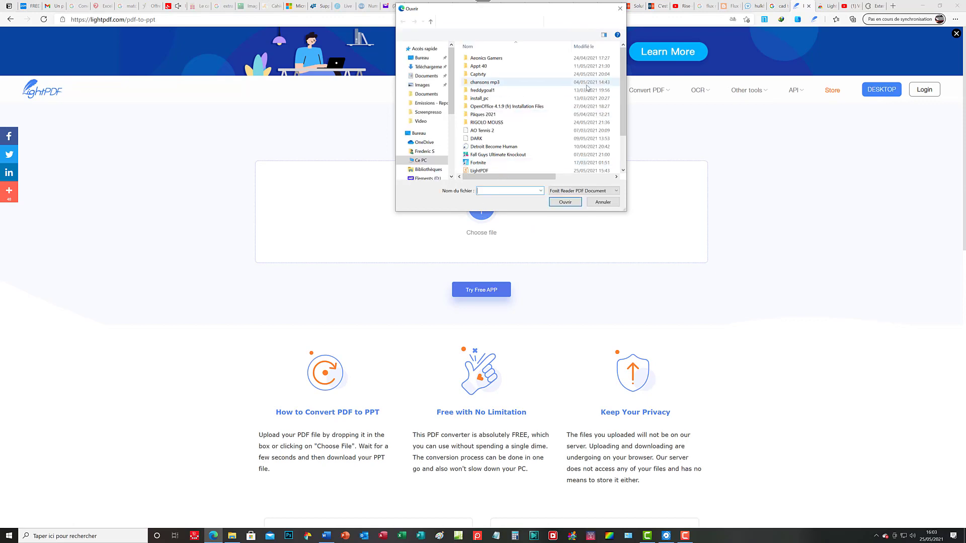
scroll(491, 146, down, 1)
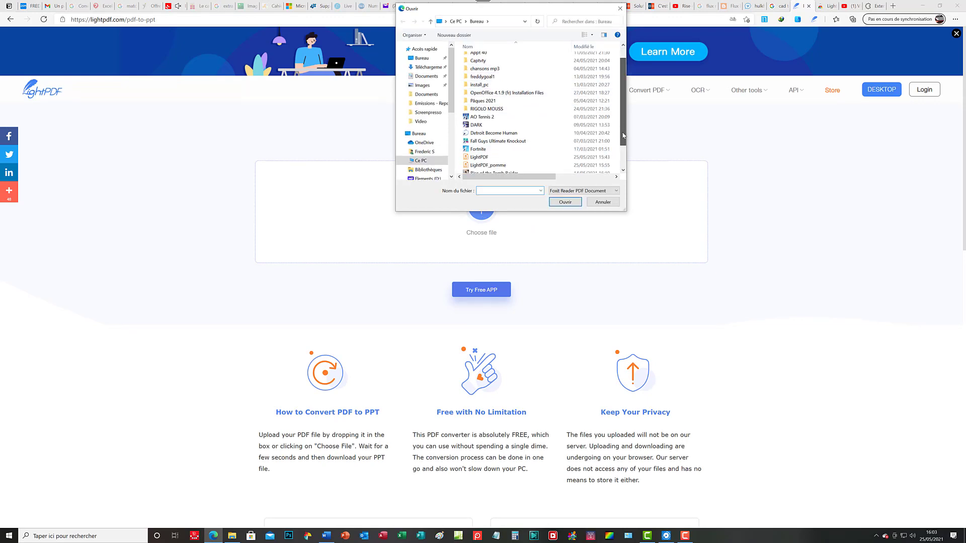
click(487, 159)
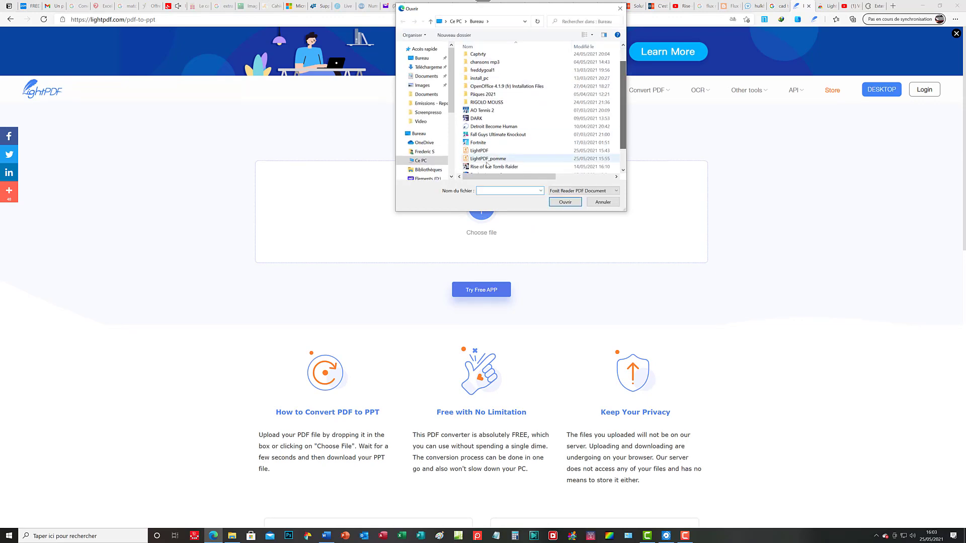
click(563, 205)
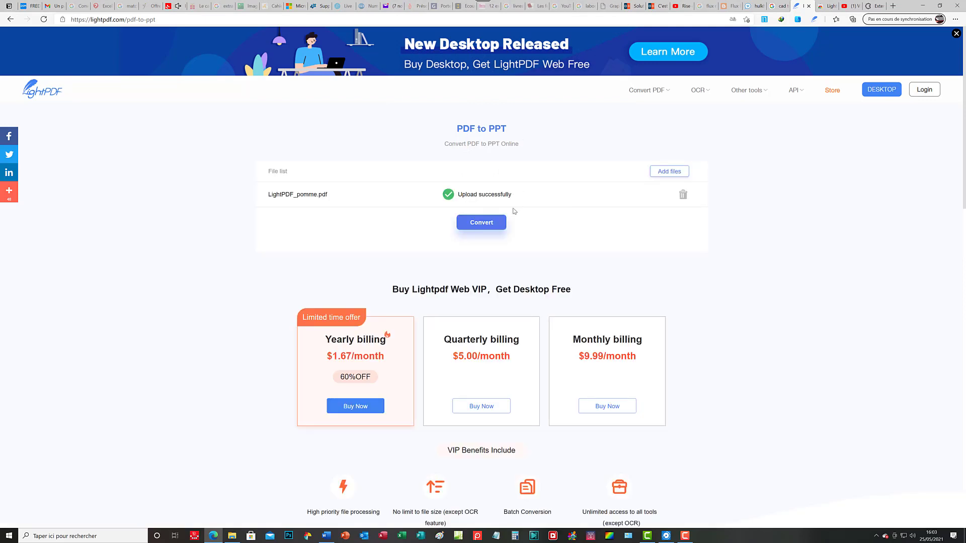
click(491, 227)
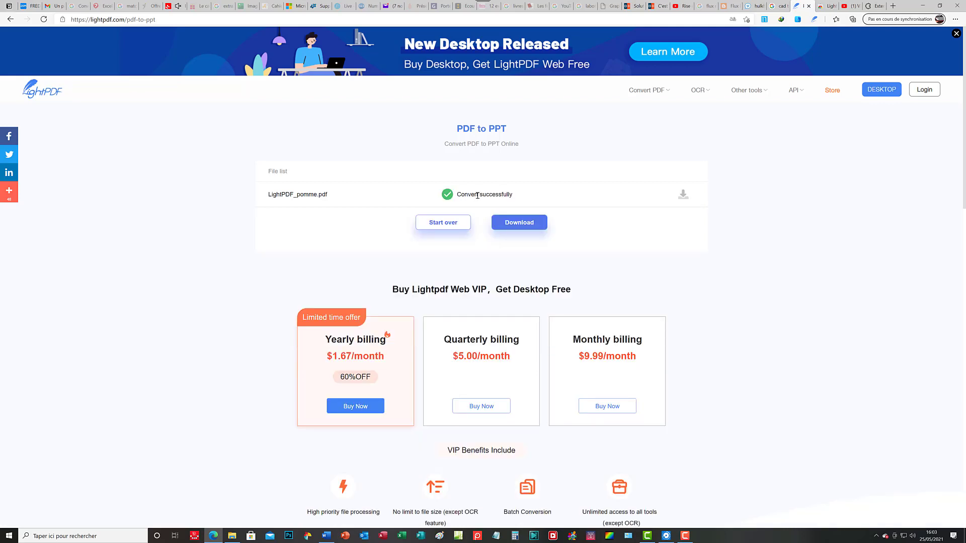
click(518, 223)
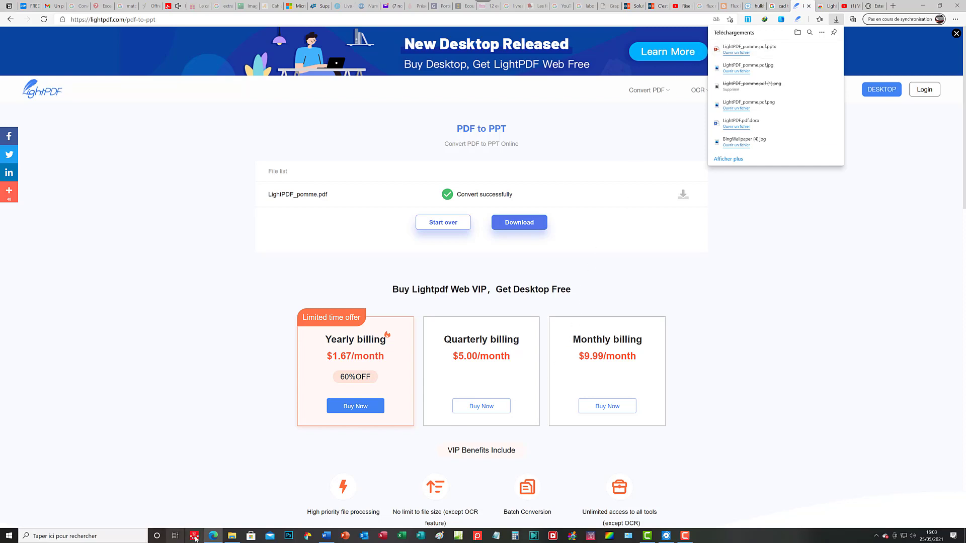
Switch to File Explorer, open the downloaded LightPDF_pomme.pdf presentation from Téléchargements in PowerPoint, and enable editing
click(232, 534)
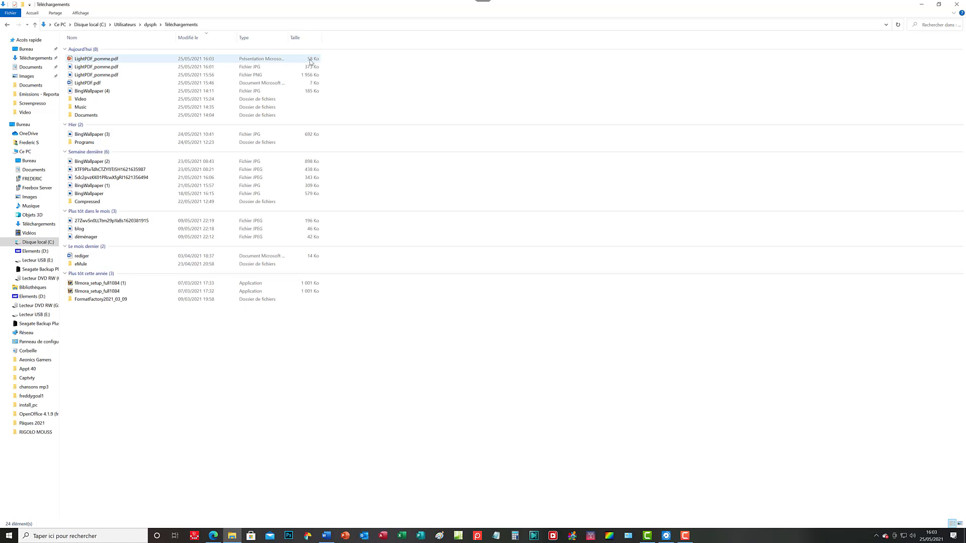
click(97, 60)
right_click(97, 61)
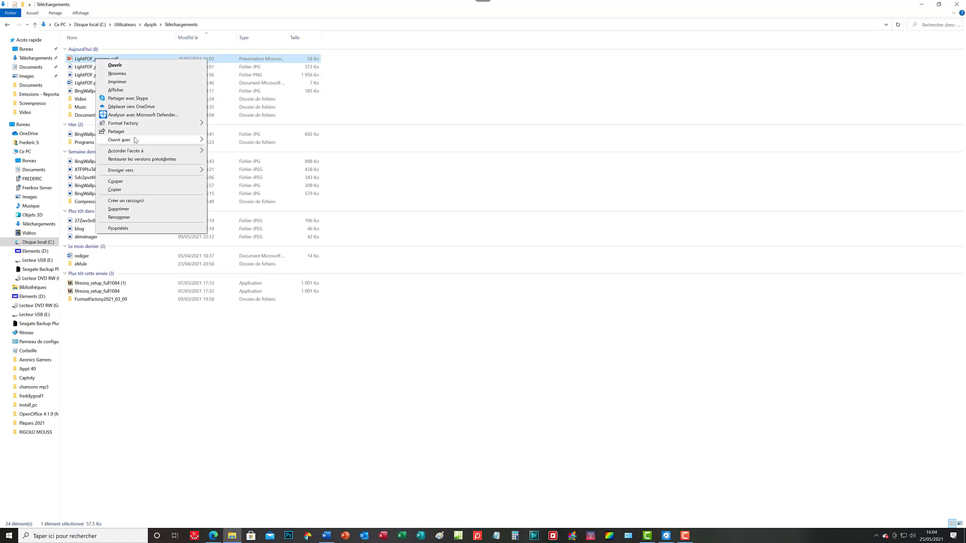
mouse_move(135, 141)
click(233, 143)
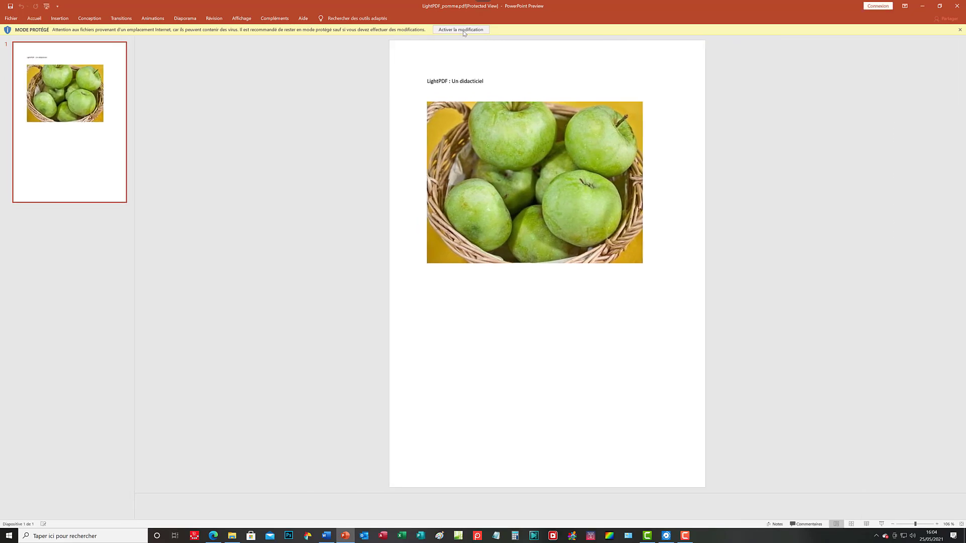
click(462, 30)
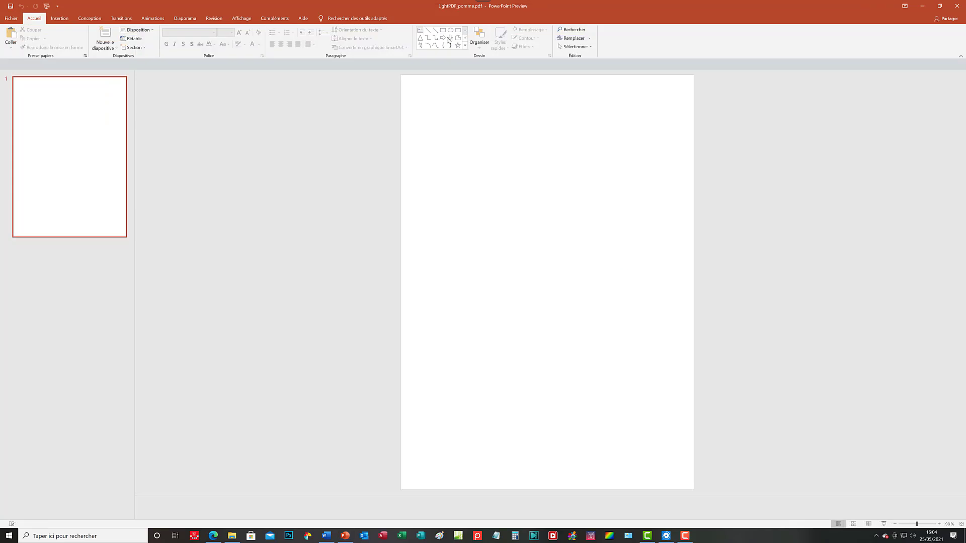
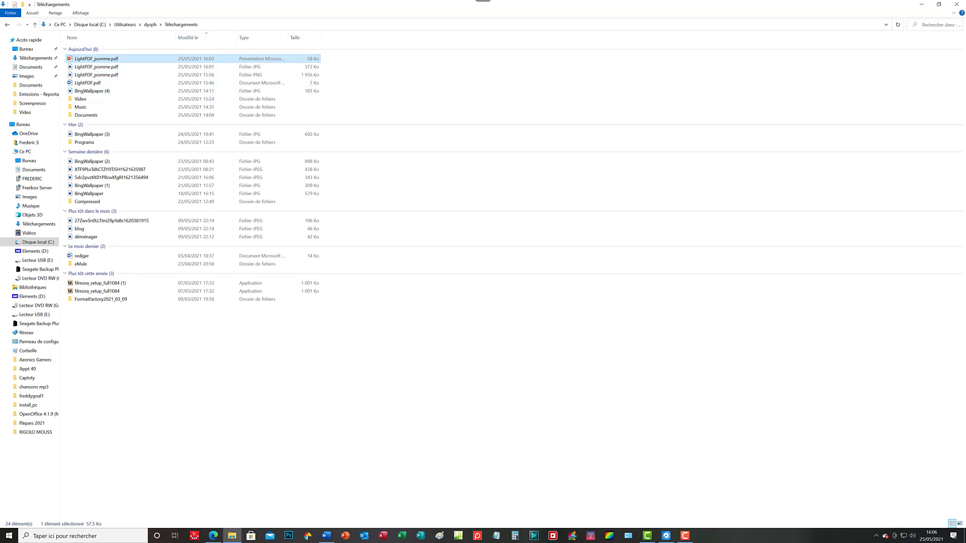
Return to LightPDF in Edge, convert LightPDF_pomme from the Bureau folder with PDF to Excel, and download the spreadsheet
click(212, 536)
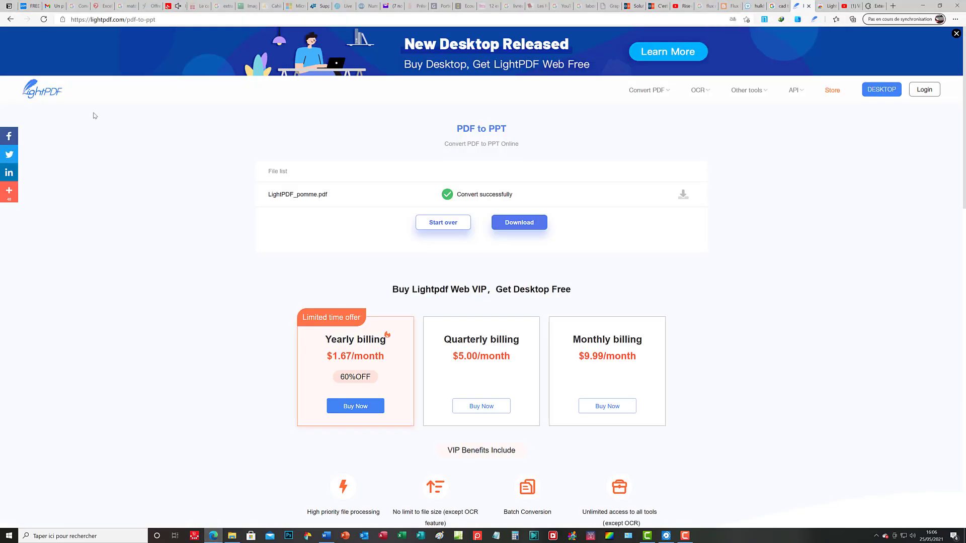
click(9, 18)
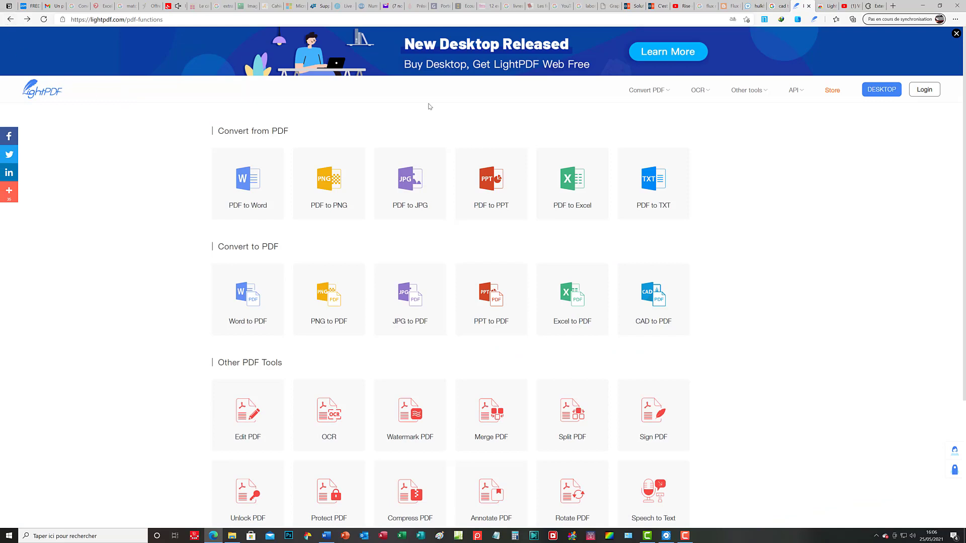
click(569, 180)
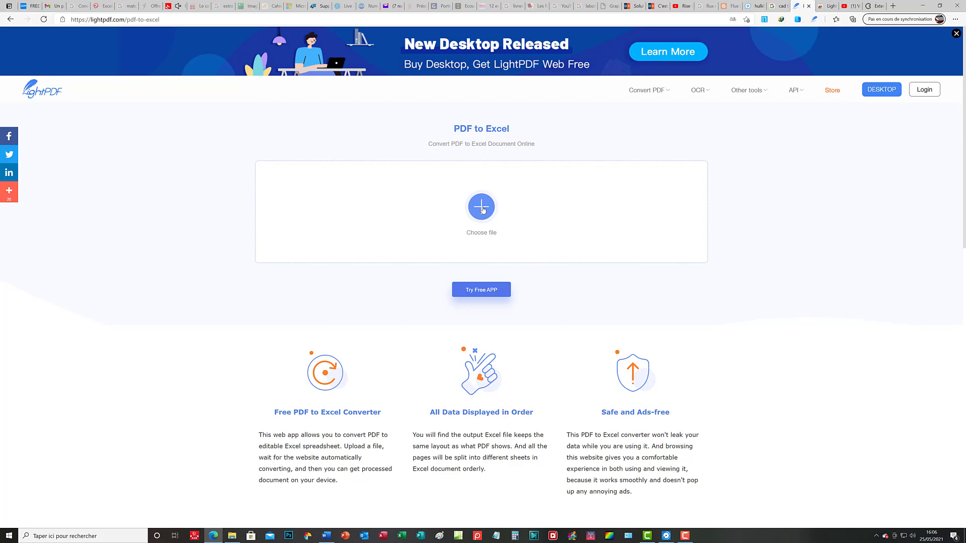
click(483, 210)
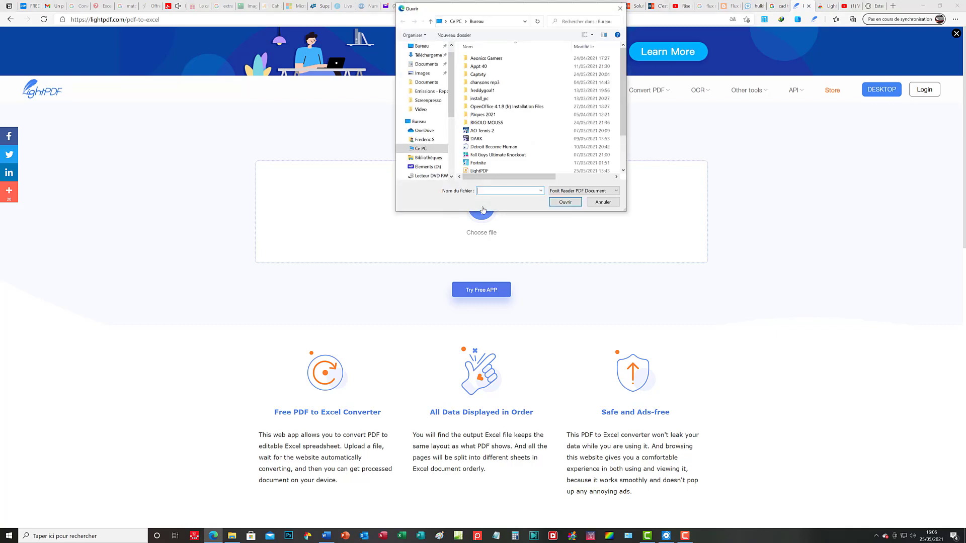
scroll(623, 135, down, 2)
click(493, 143)
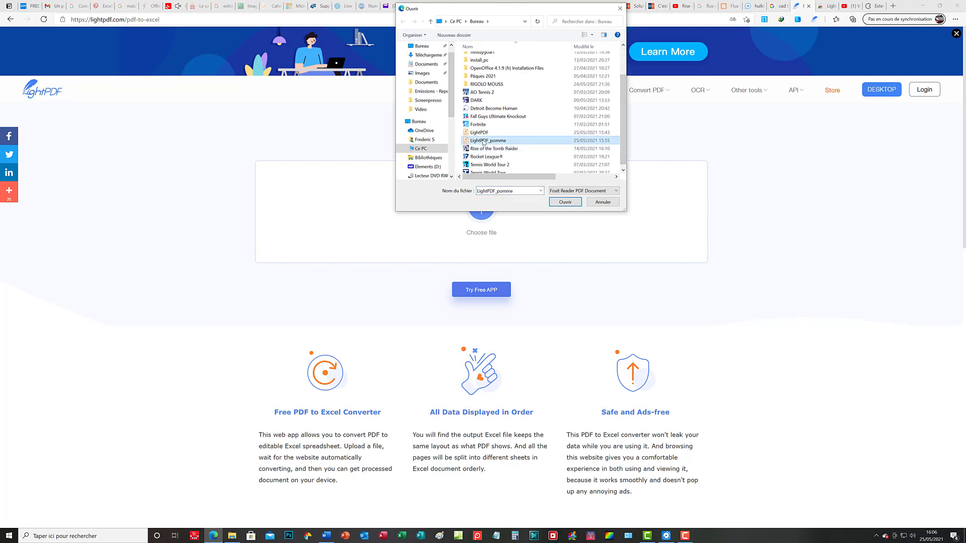
click(564, 201)
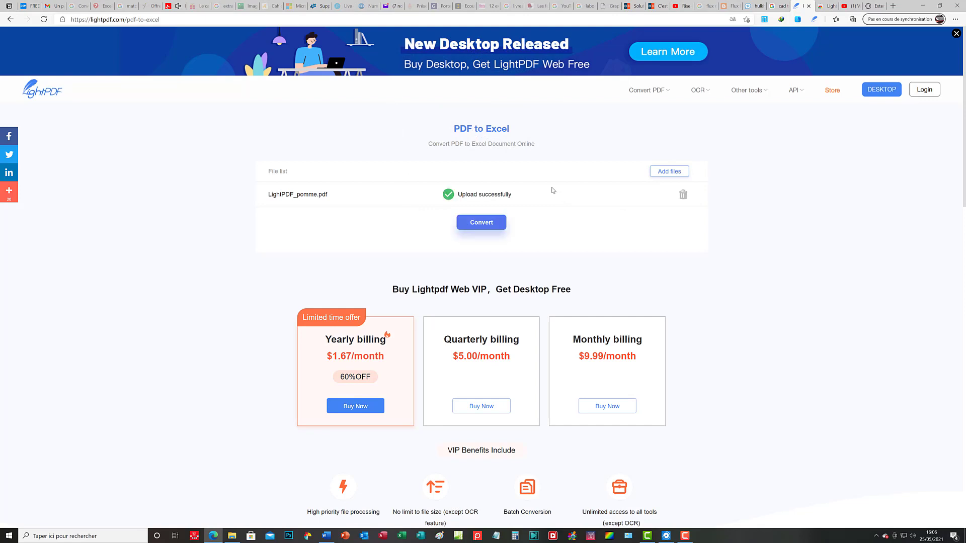
click(490, 222)
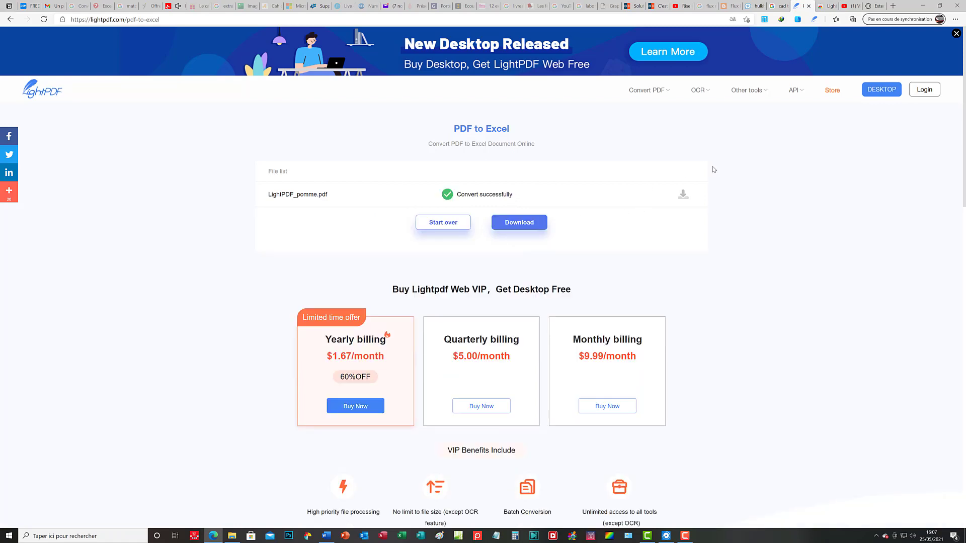
click(684, 196)
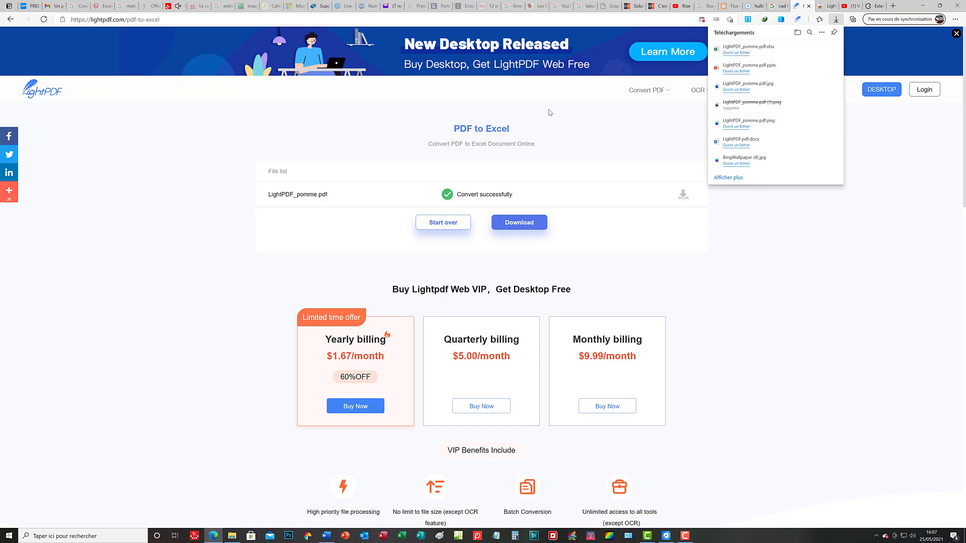
Switch to File Explorer and open the downloaded LightPDF_pomme.pdf spreadsheet from Téléchargements in Excel
click(233, 536)
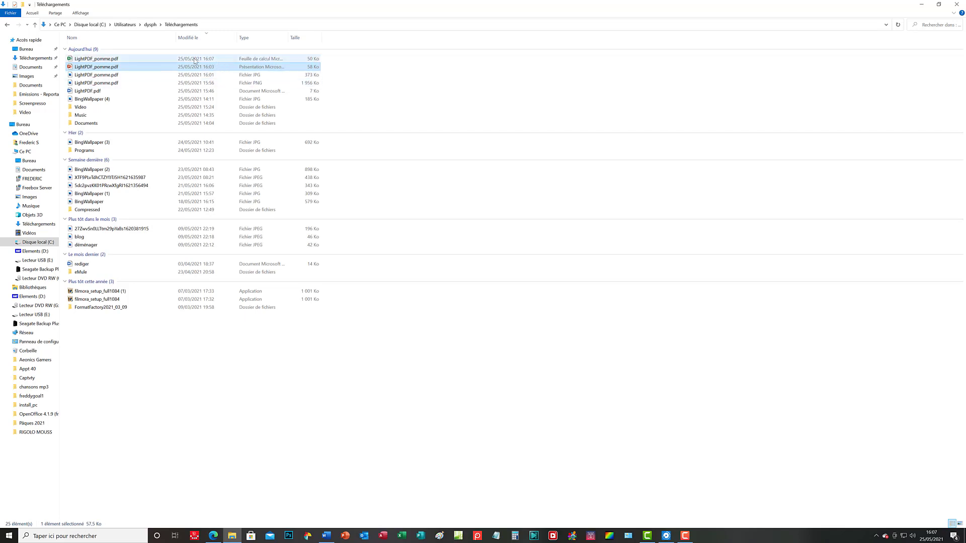
click(105, 59)
right_click(105, 60)
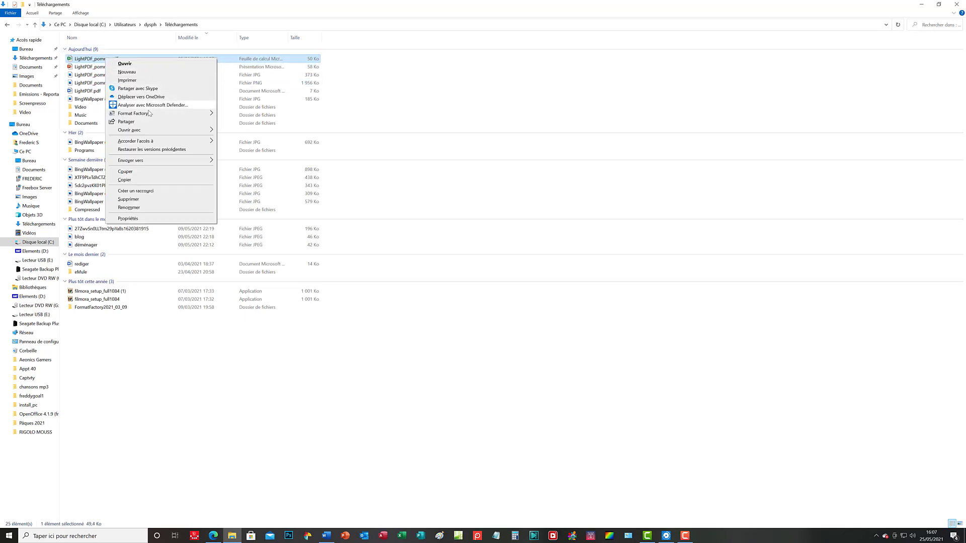
mouse_move(157, 133)
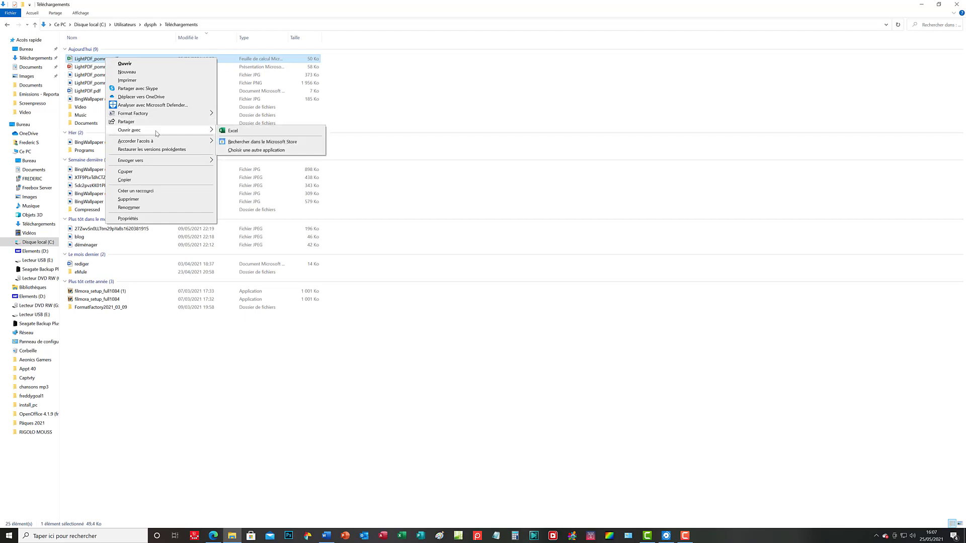
click(247, 131)
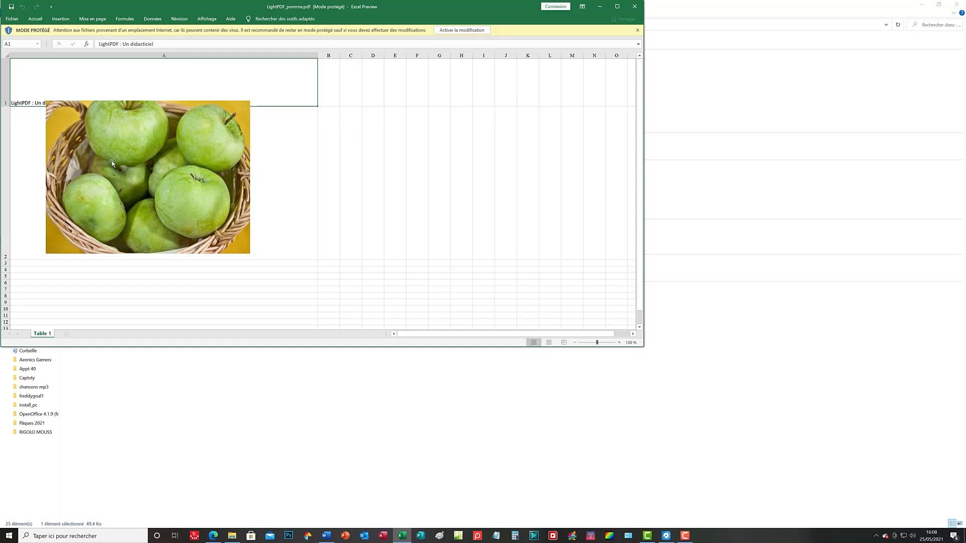
Enable editing in the workbook and move the apple picture slightly down and right, clear of the title in cell A1
click(88, 129)
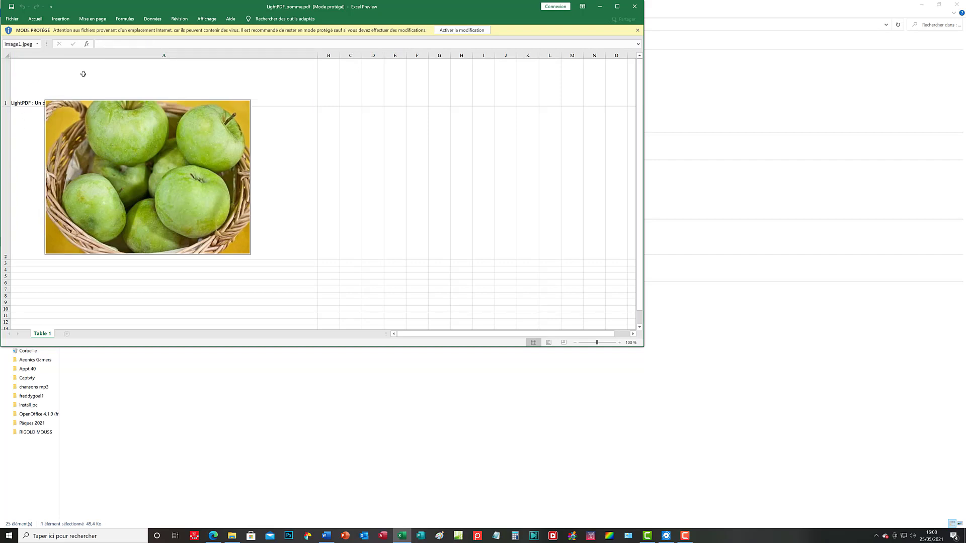
click(34, 100)
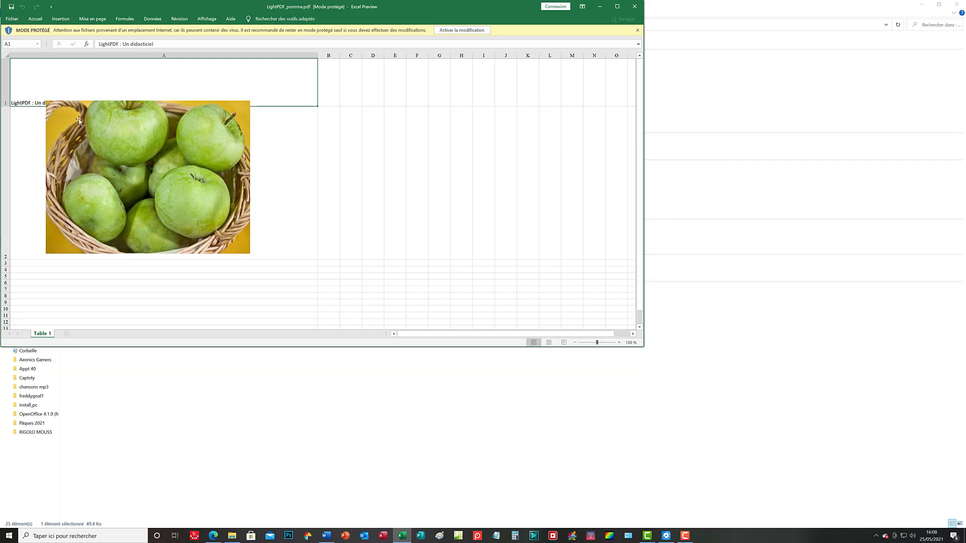
click(114, 132)
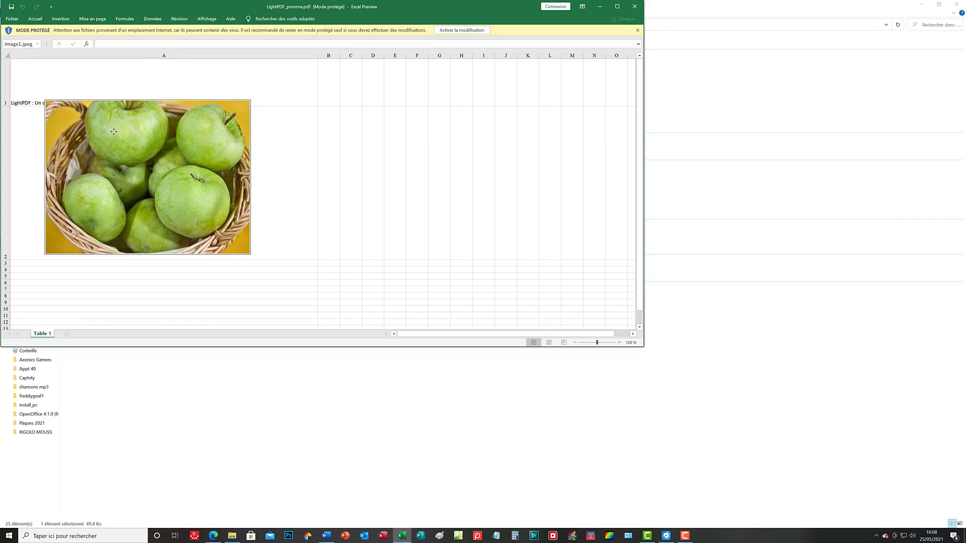
click(459, 31)
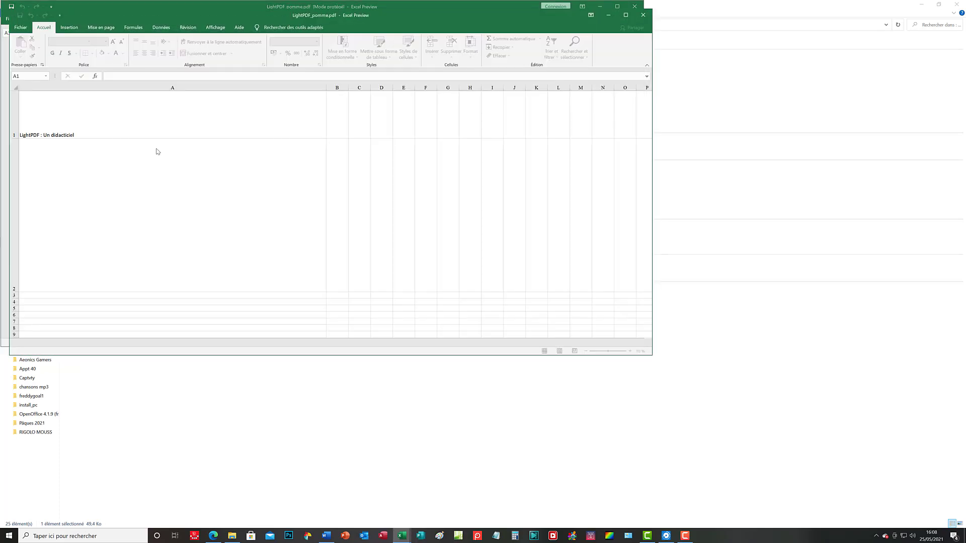
click(132, 164)
drag(289, 191, 161, 175)
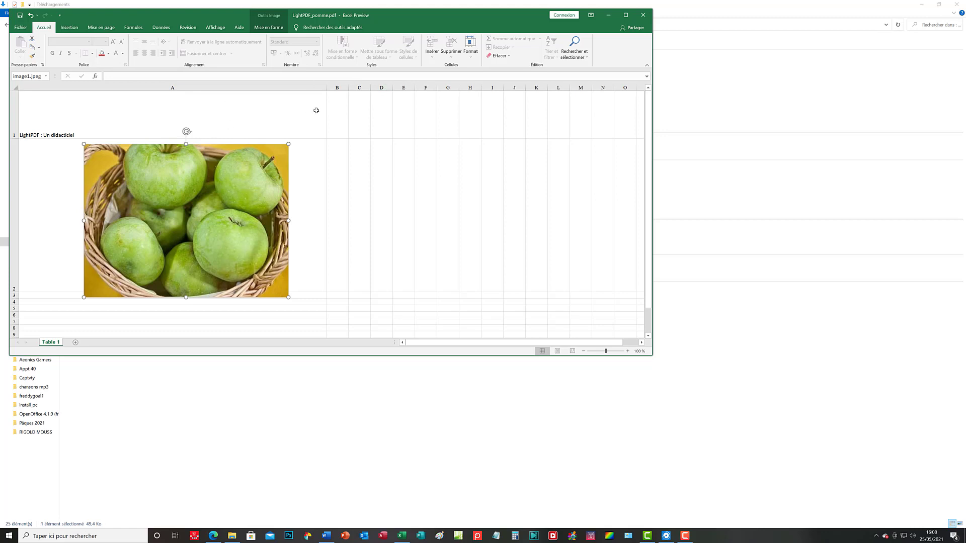
Close the Excel workbook without saving, return to LightPDF in Edge, and open the PDF to TXT tool
click(644, 16)
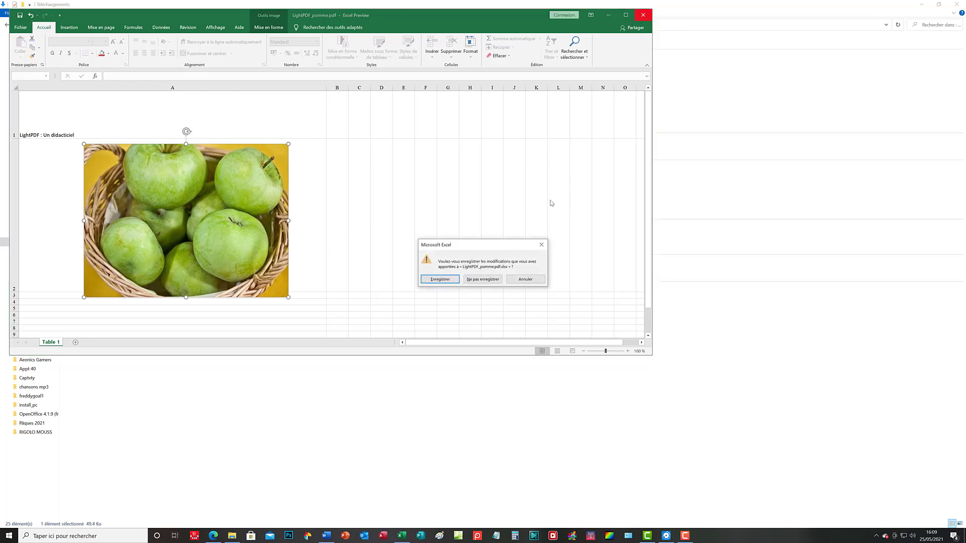
click(494, 278)
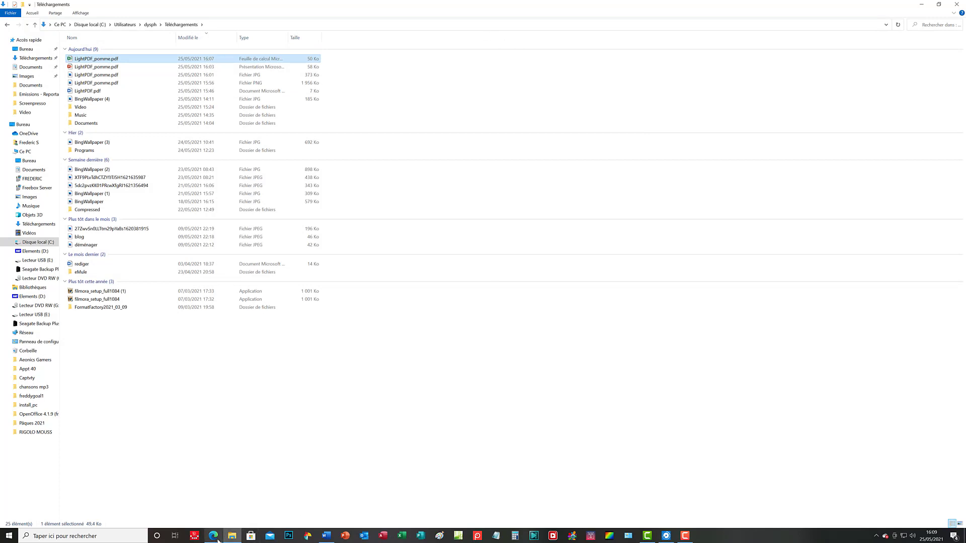
click(216, 491)
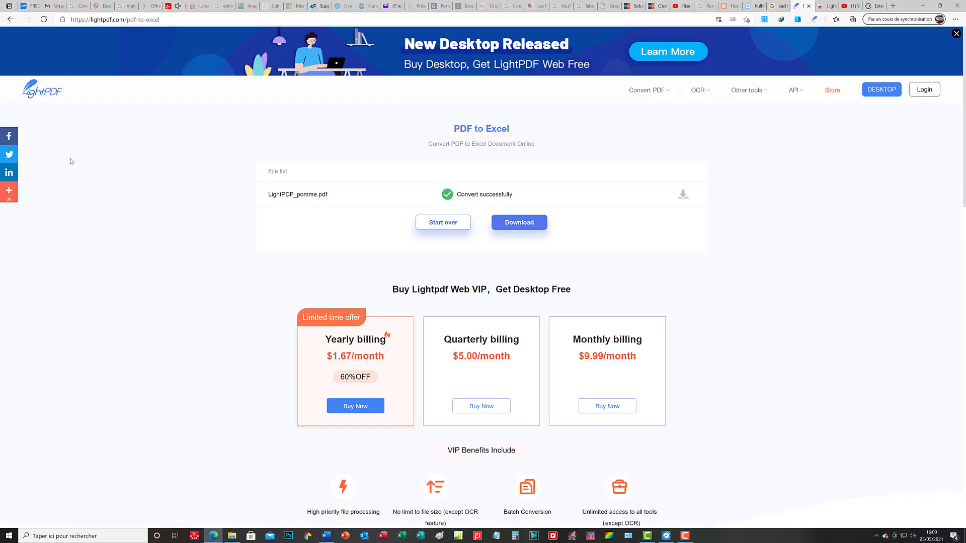
click(11, 19)
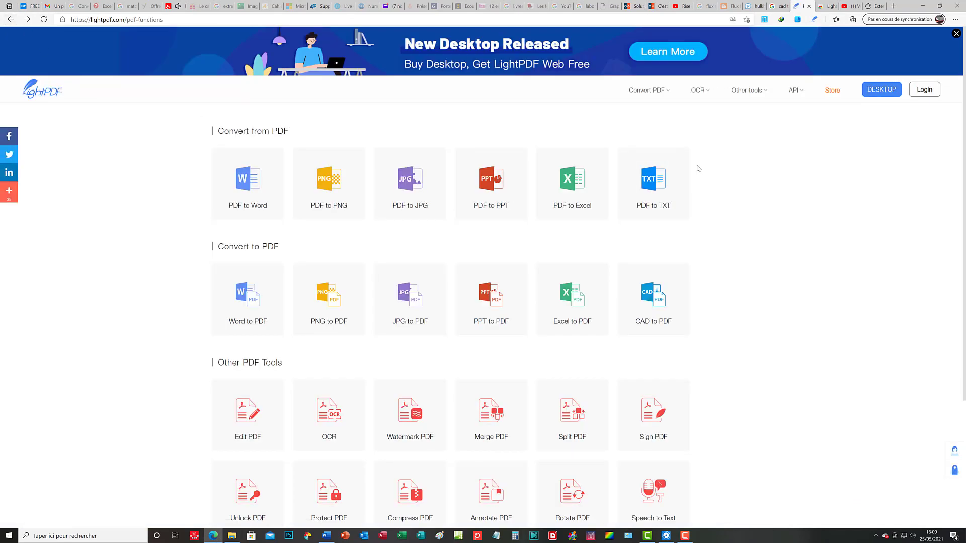
click(653, 184)
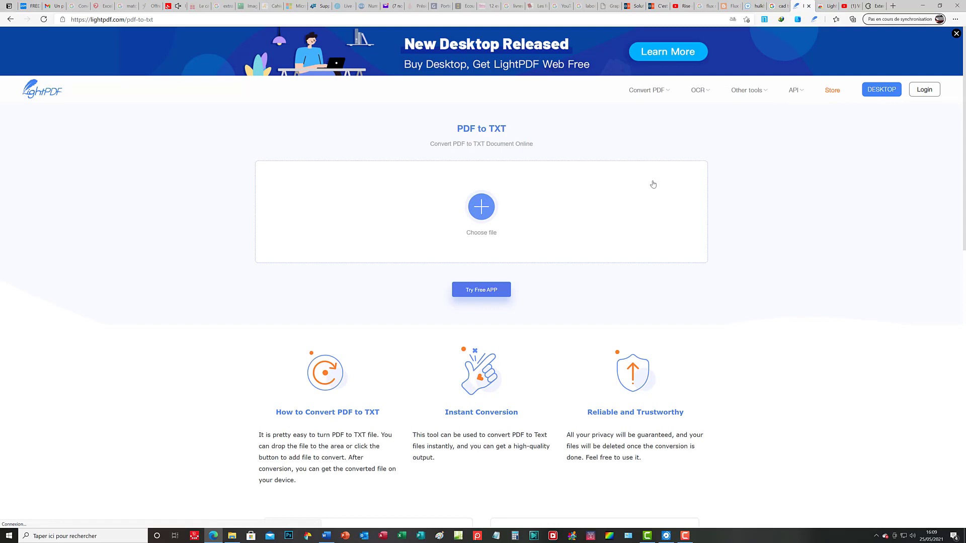
Upload LightPDF from the Bureau folder, convert it to TXT, and download the converted text file
click(476, 206)
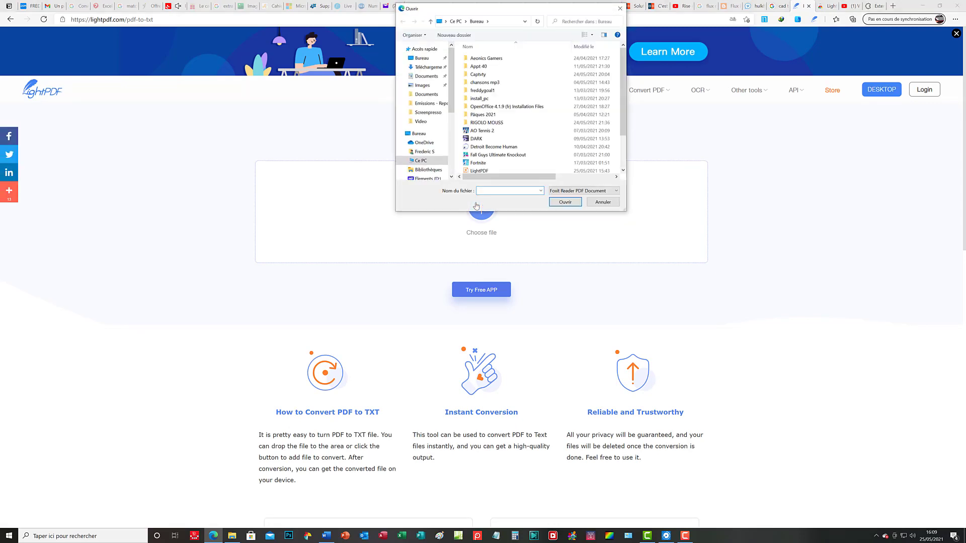
drag(623, 113, 629, 136)
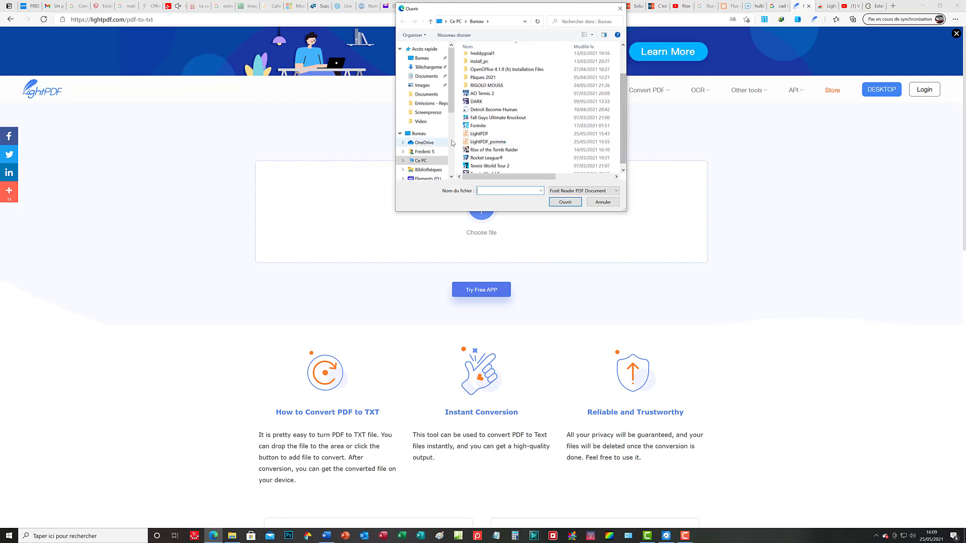
click(481, 133)
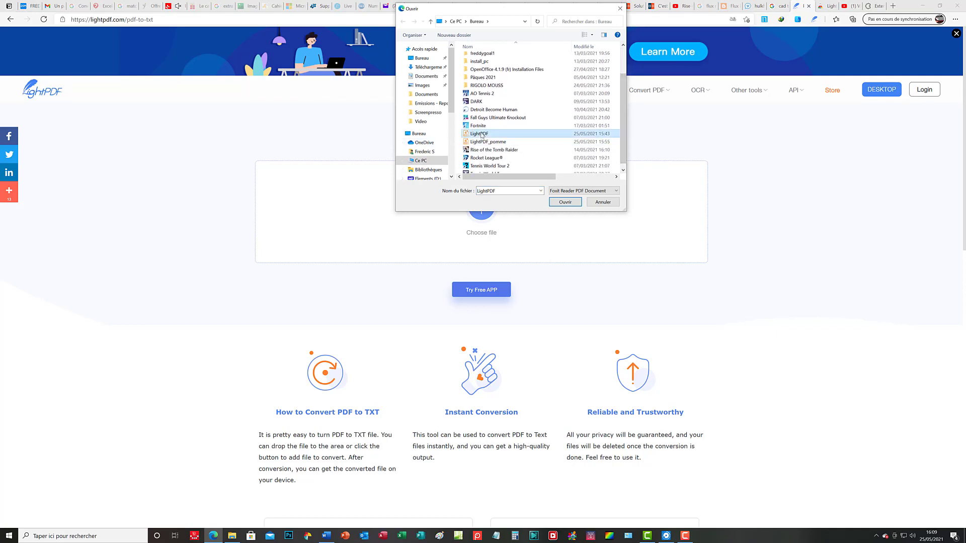
click(565, 204)
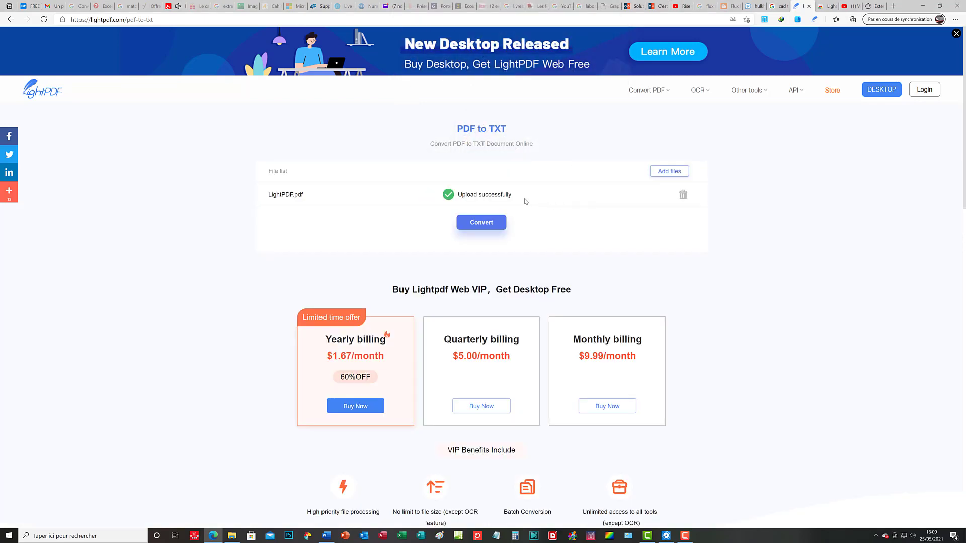
click(481, 222)
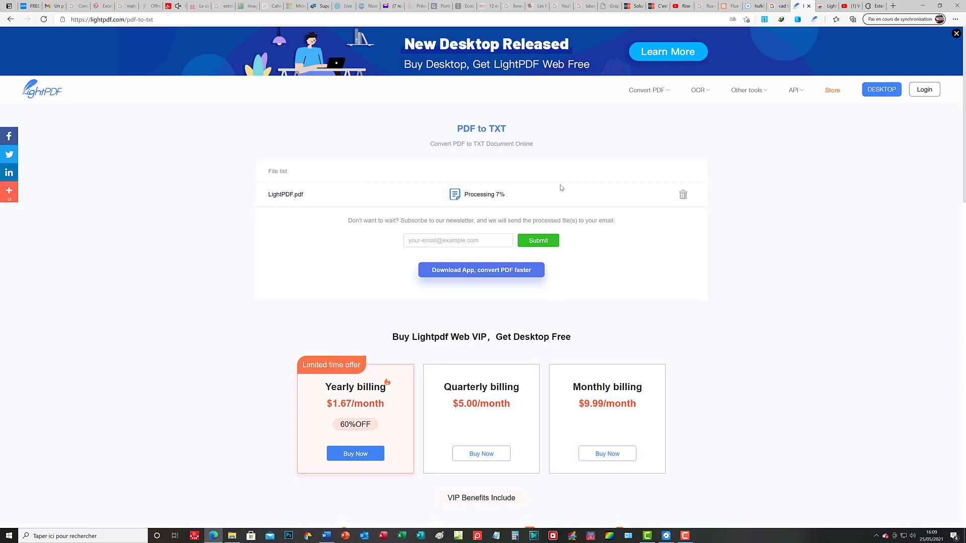
click(538, 226)
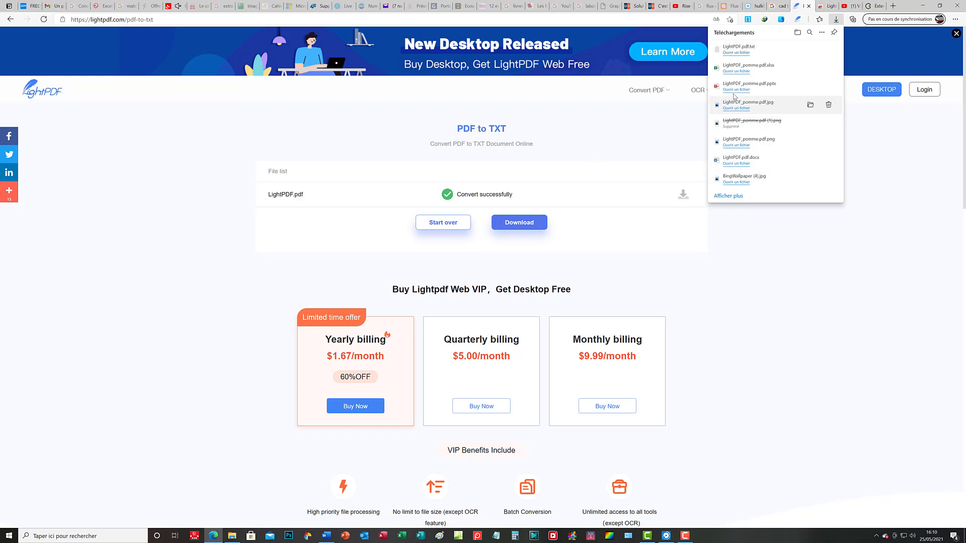
Open the downloaded LightPDF.pdf.txt in Notepad, highlight its line of text, and close the file
click(743, 53)
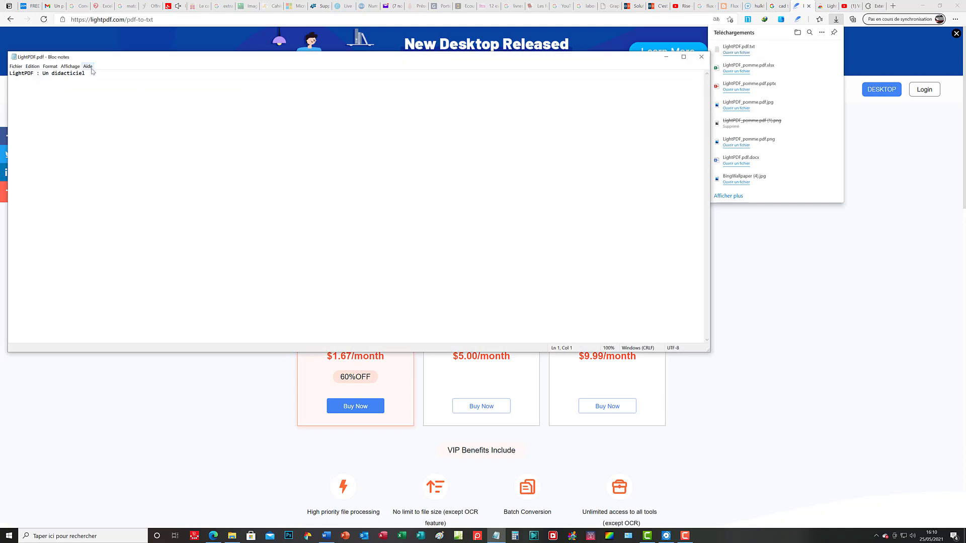
drag(94, 74, 2, 73)
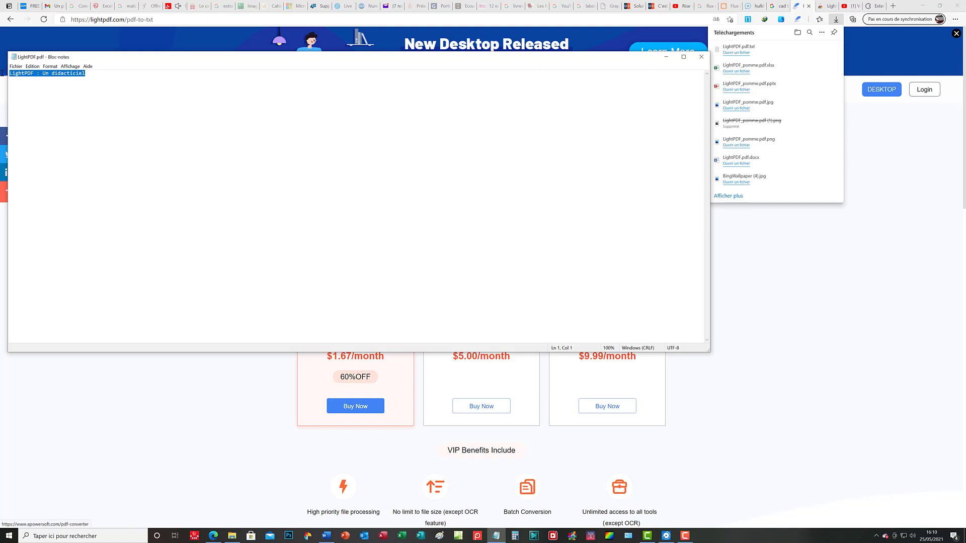
click(701, 56)
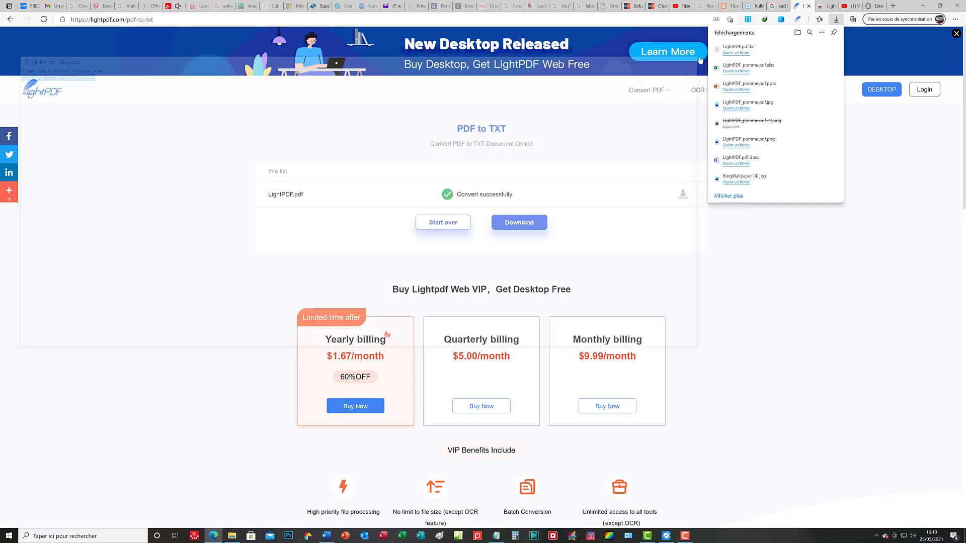
Switch to File Explorer, dismiss the Edge notification, and check the new LightPDF.pdf text document in Téléchargements
click(232, 536)
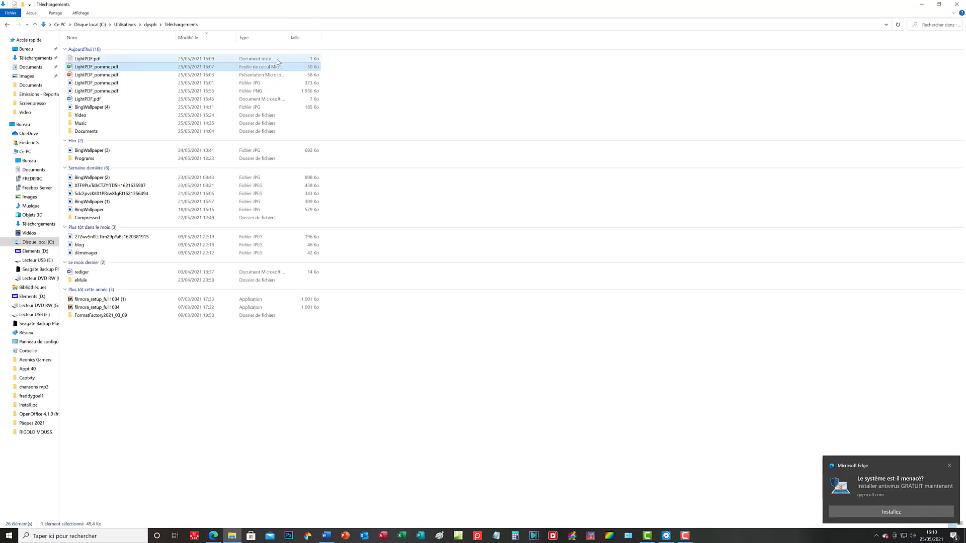
click(951, 466)
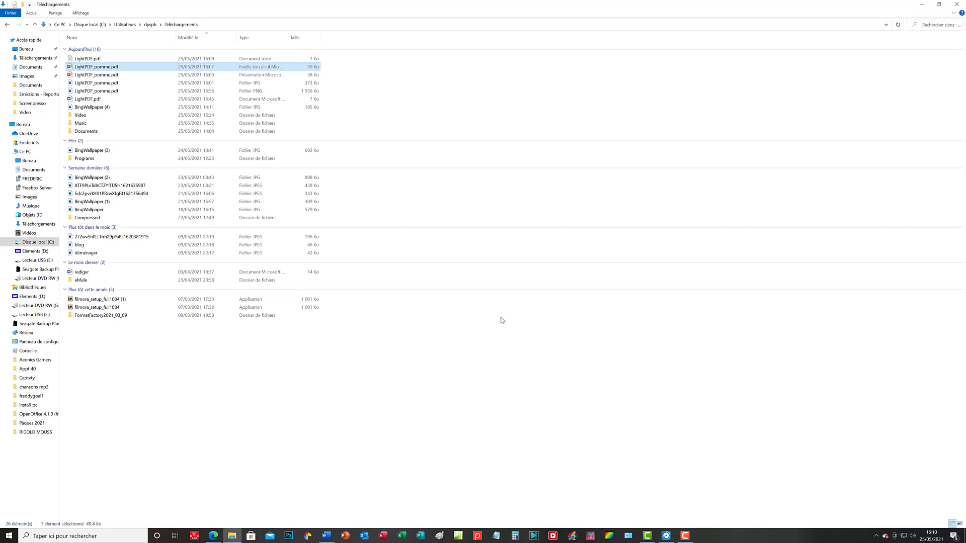
click(345, 360)
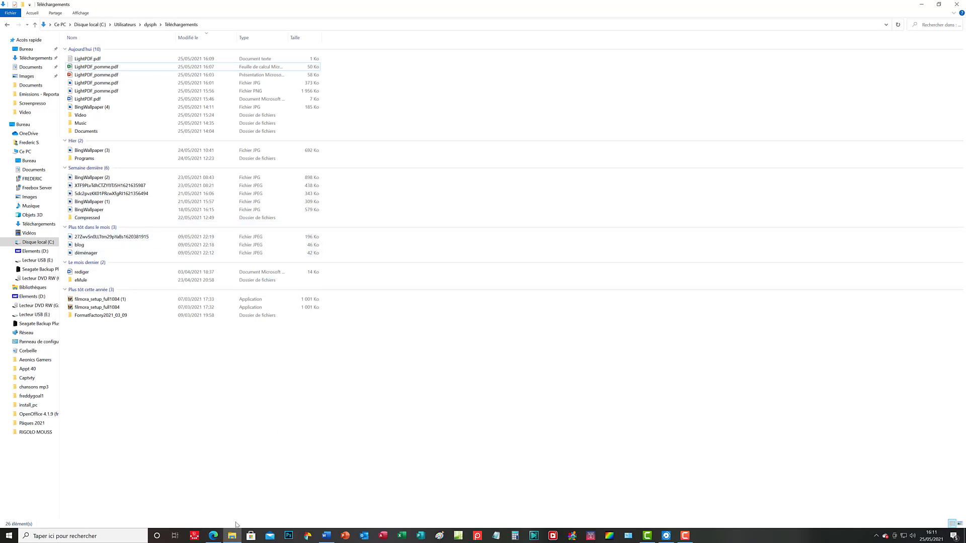
Return to LightPDF in Edge and convert the LightPDF Word document from the Bureau folder with Word to PDF
click(215, 536)
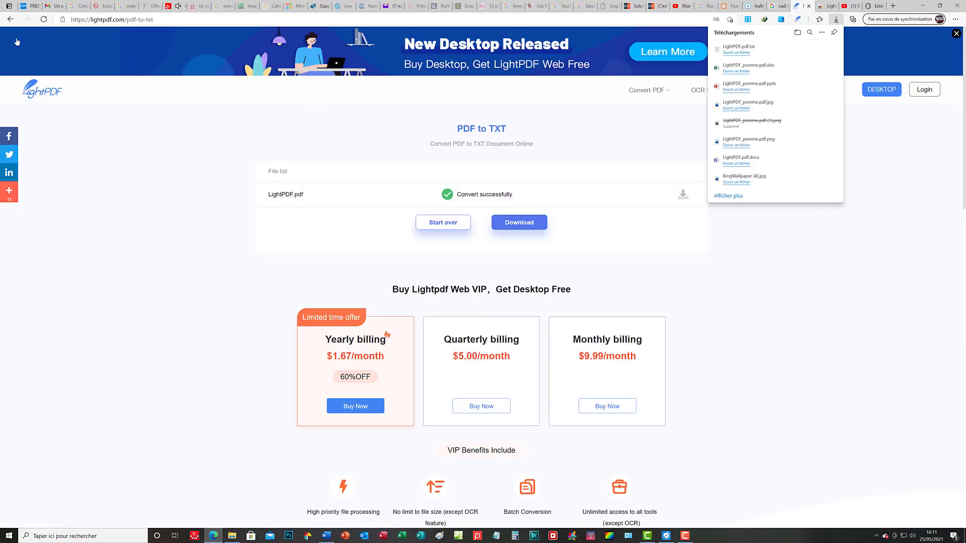
click(10, 20)
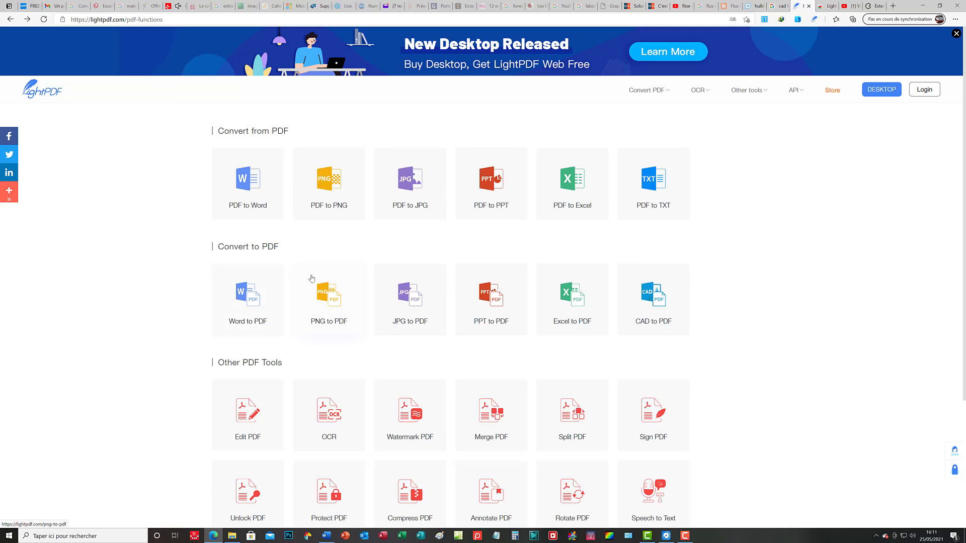
click(246, 297)
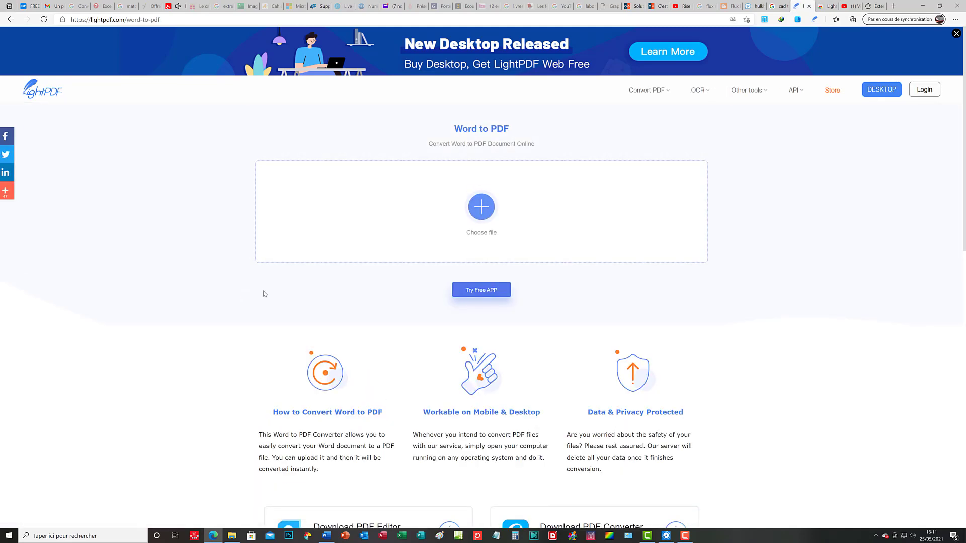
click(487, 209)
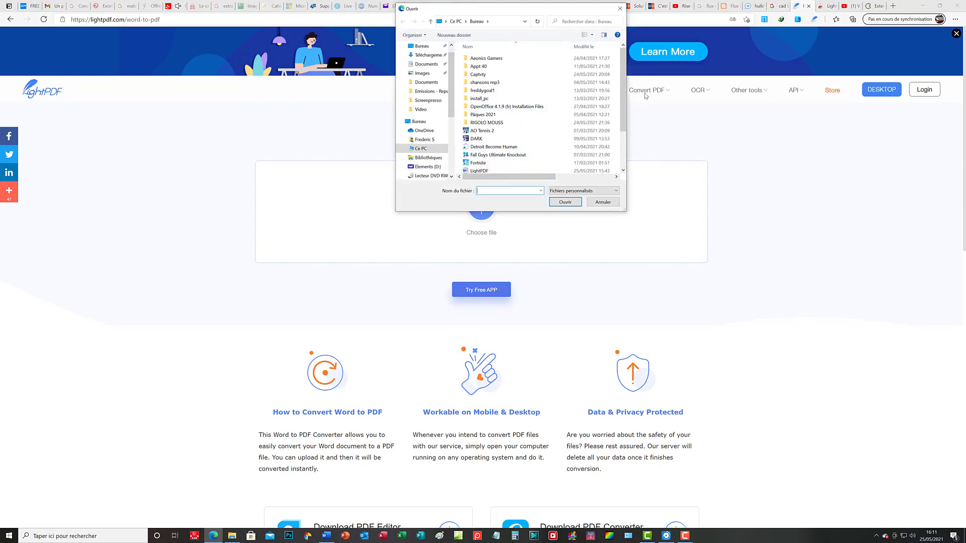
drag(624, 62, 638, 108)
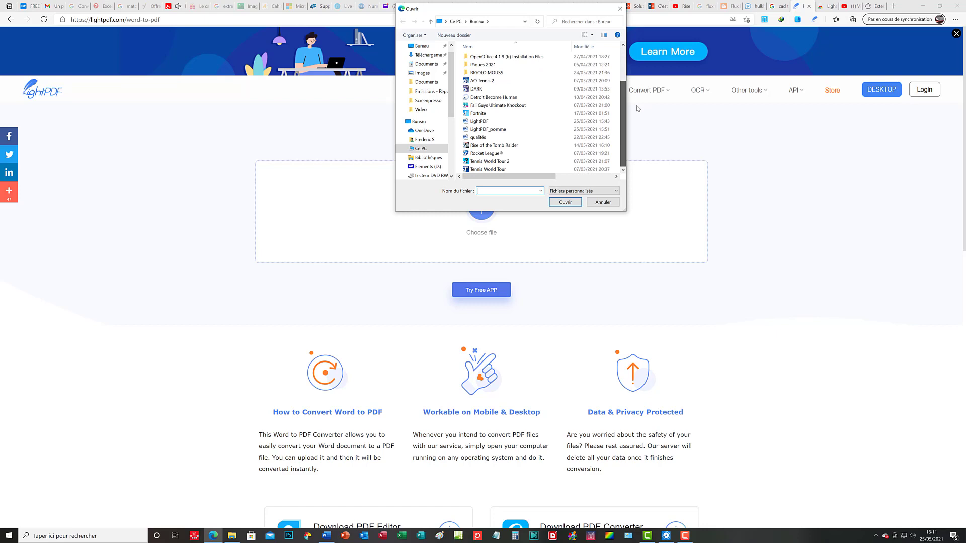
click(478, 121)
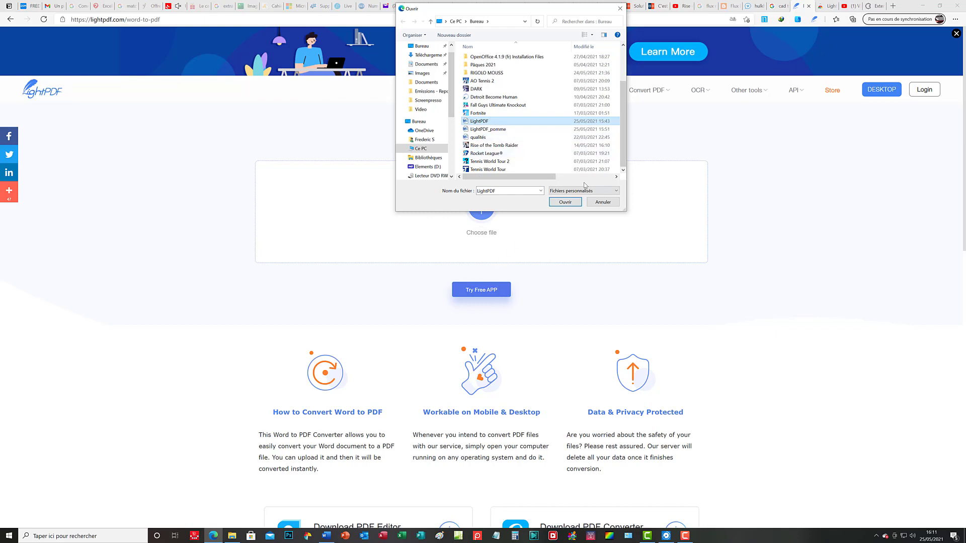
click(565, 202)
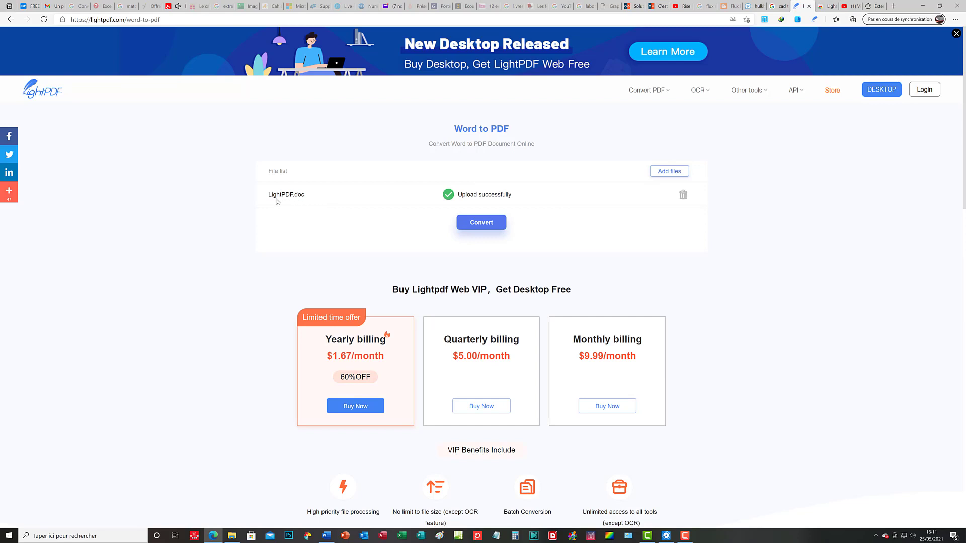
click(482, 222)
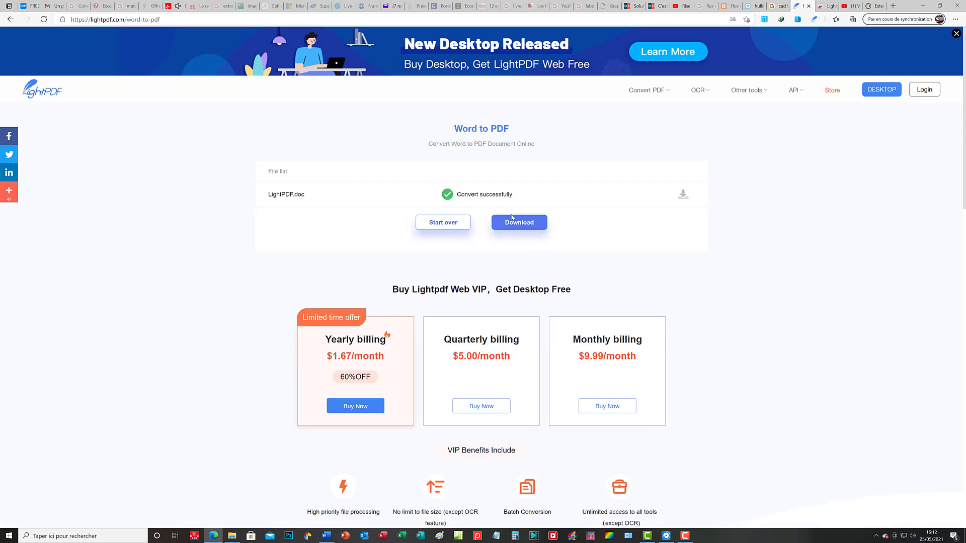
Download the converted PDF to Téléchargements\Documents under the file name LightPDF.doc25052021.pdf
click(683, 195)
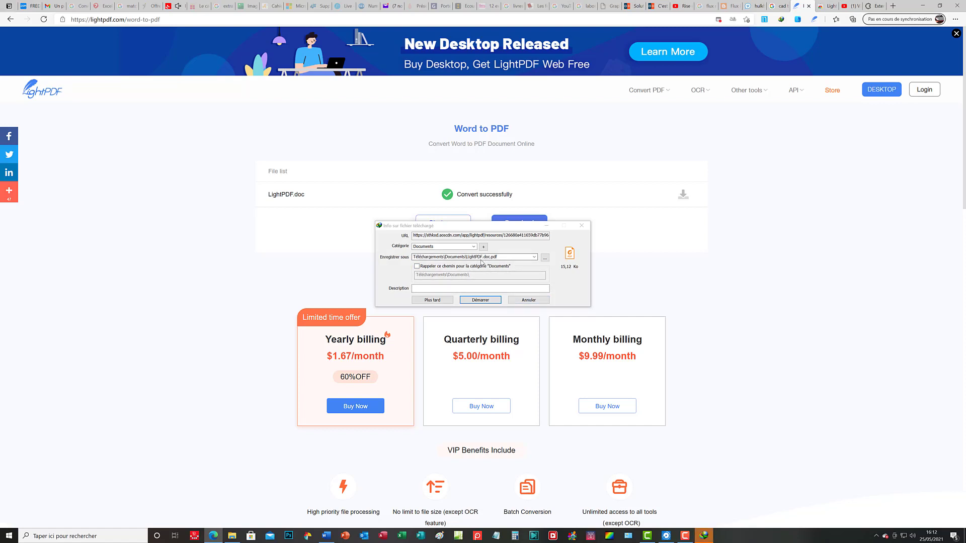
click(491, 258)
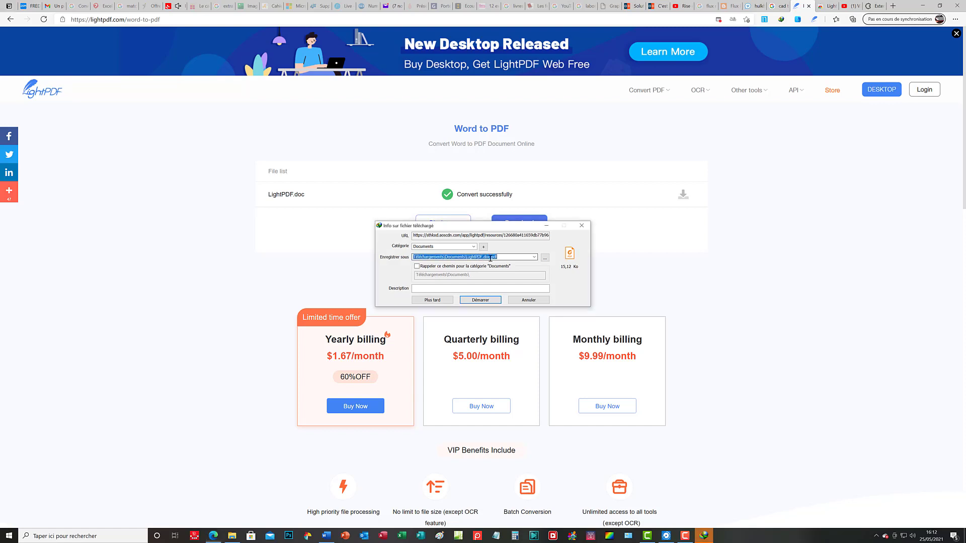
click(490, 258)
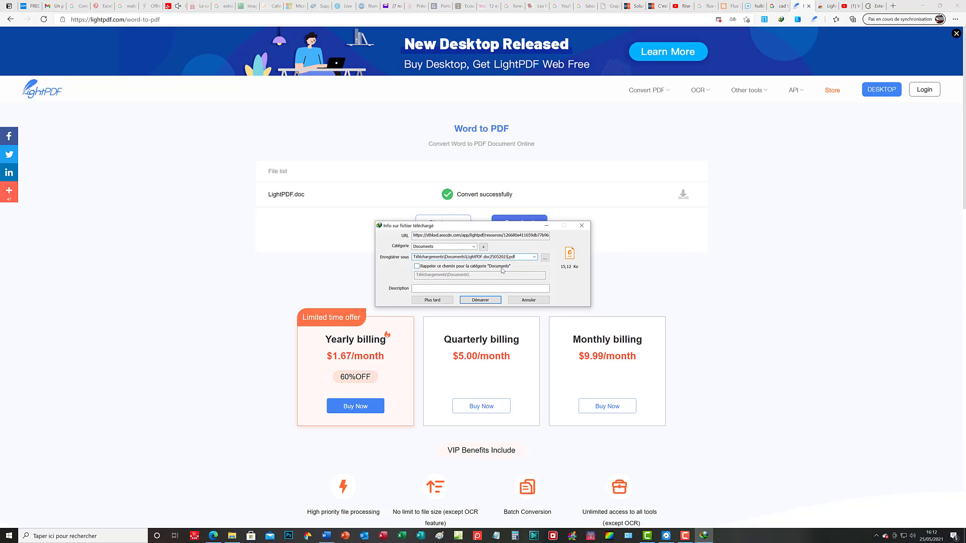
click(492, 298)
click(481, 301)
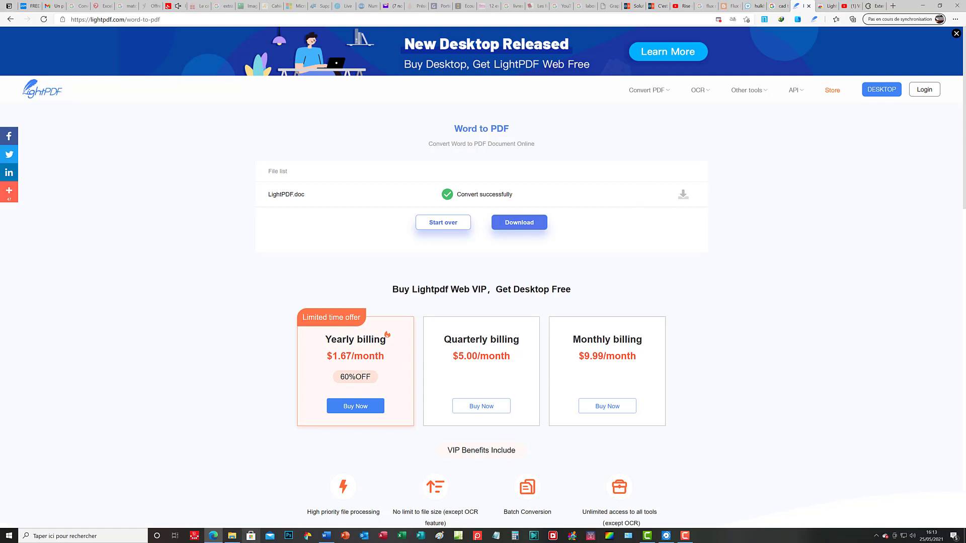
Switch to File Explorer, go to the Documents folder in Téléchargements, and open LightPDF.doc25052021 with Foxit Reader 10.1
click(232, 536)
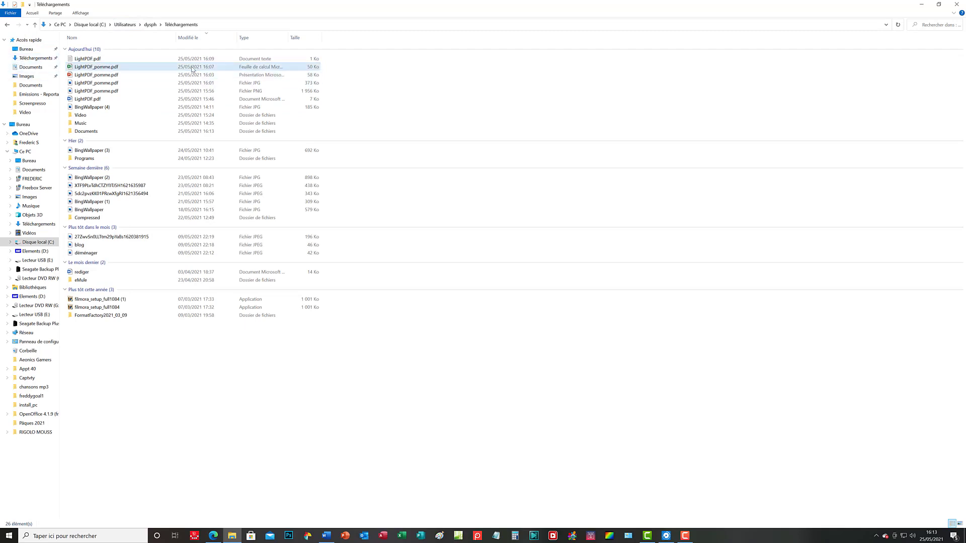
click(93, 133)
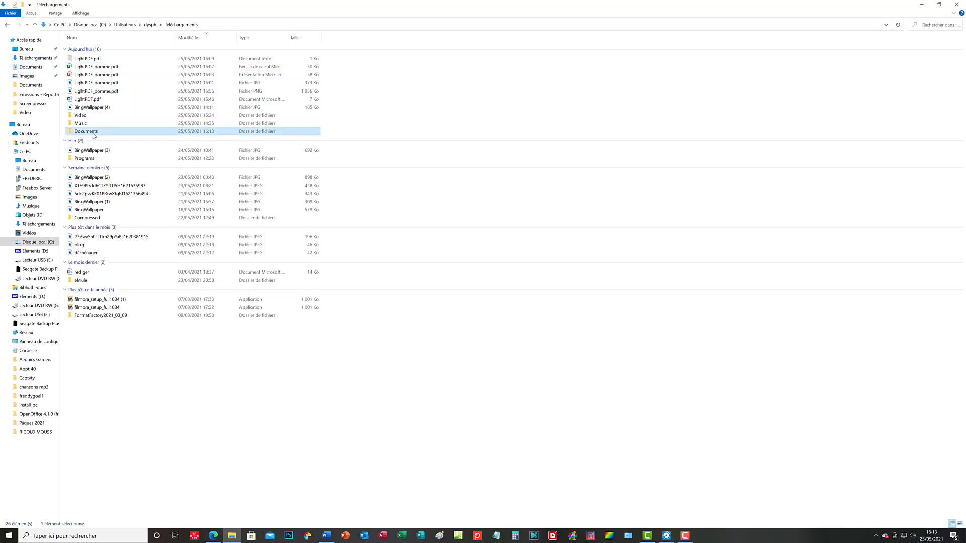
click(93, 133)
double_click(74, 130)
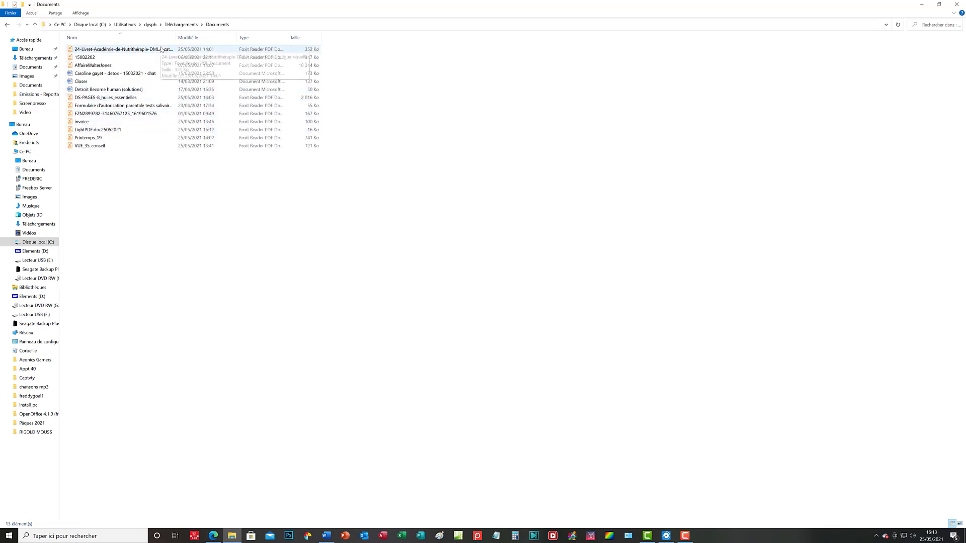
click(107, 133)
right_click(107, 133)
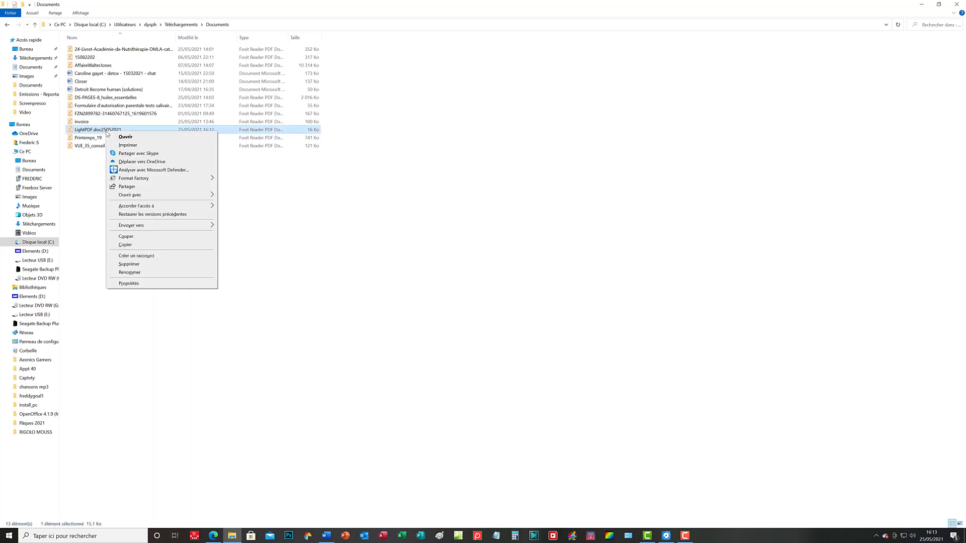
mouse_move(155, 197)
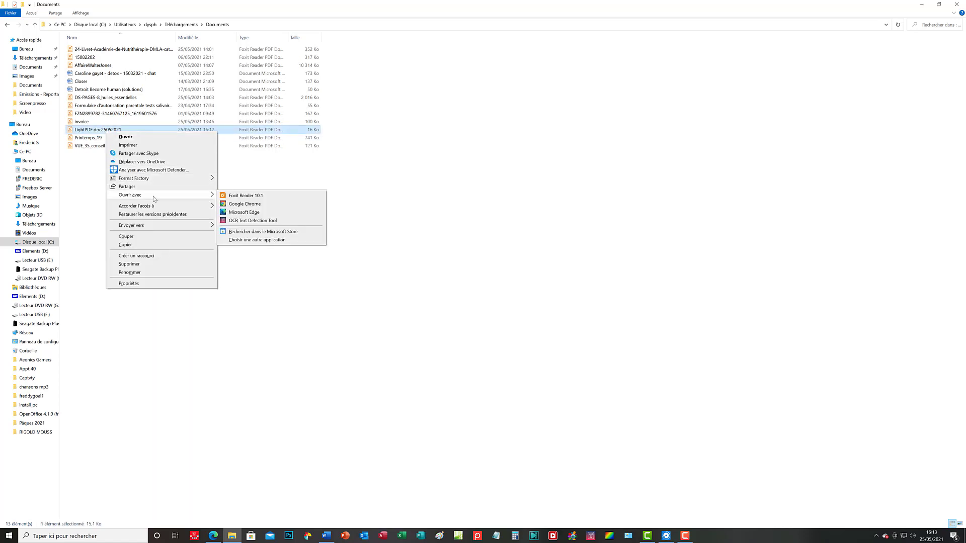
click(238, 197)
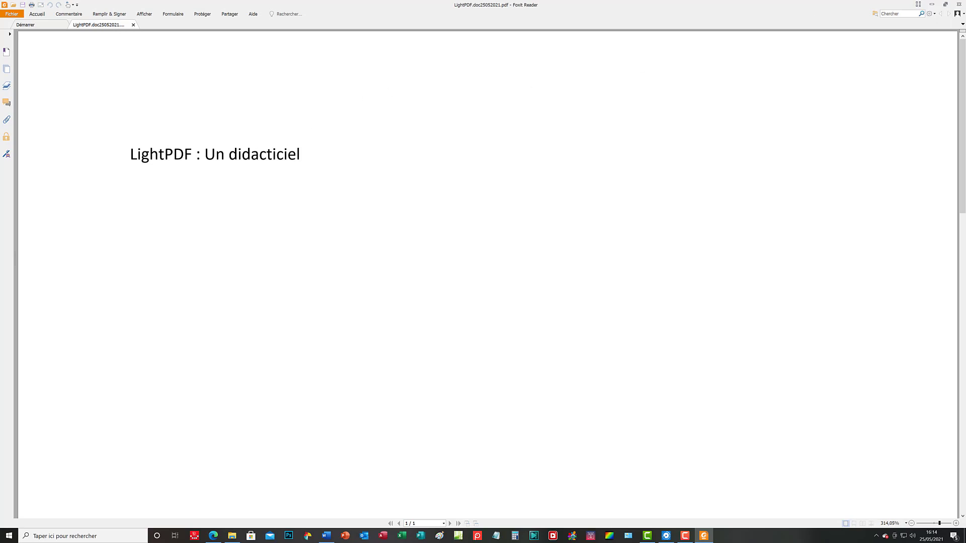
Close Foxit Reader, return to LightPDF in Edge, and open the PNG to PDF tool
click(959, 4)
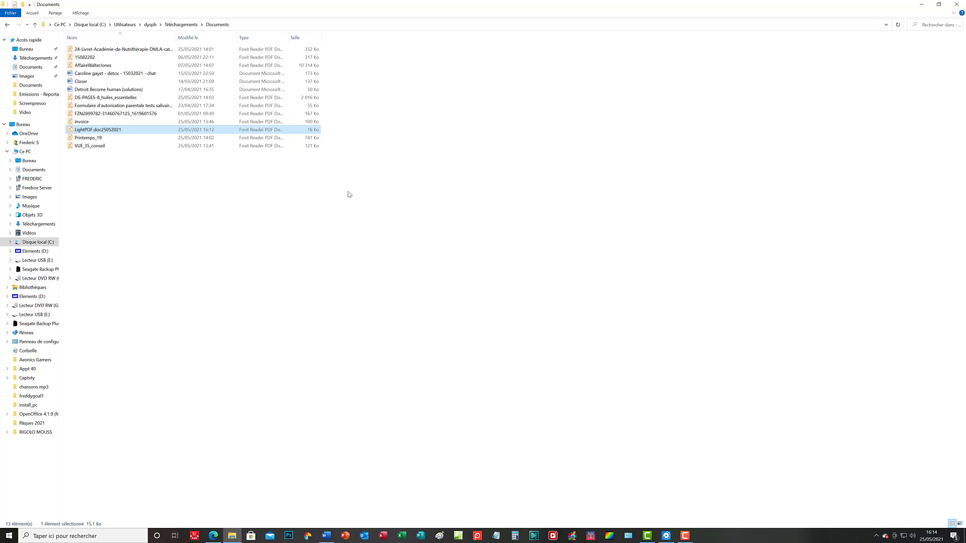
click(214, 536)
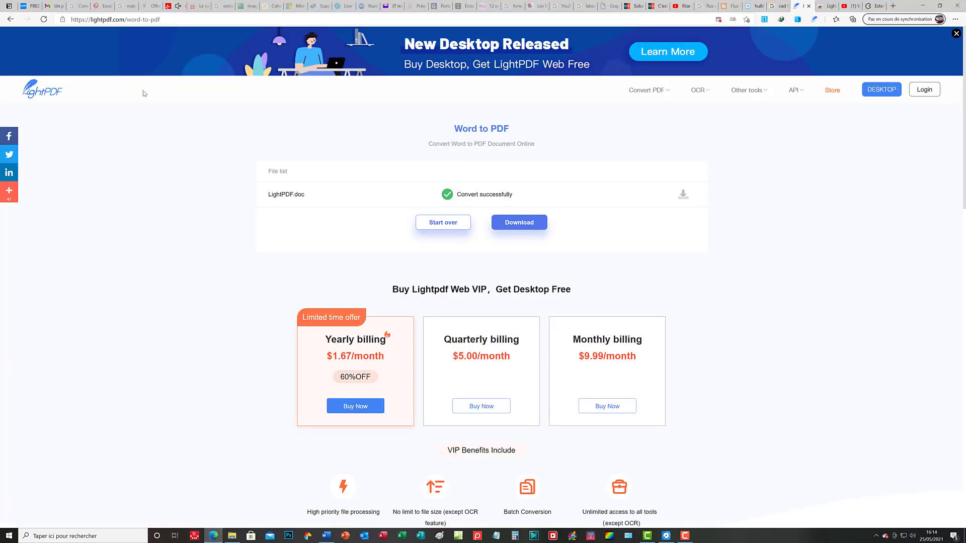
click(10, 19)
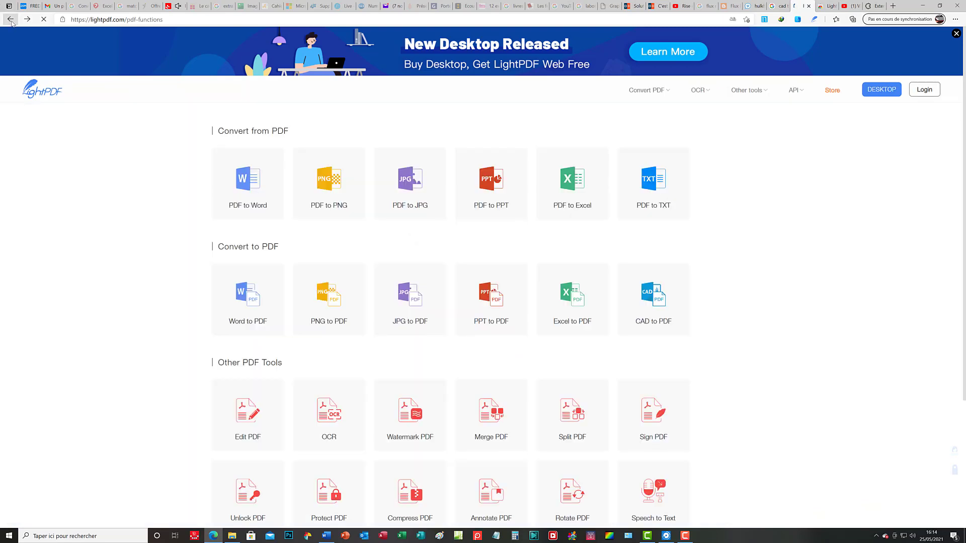
click(339, 302)
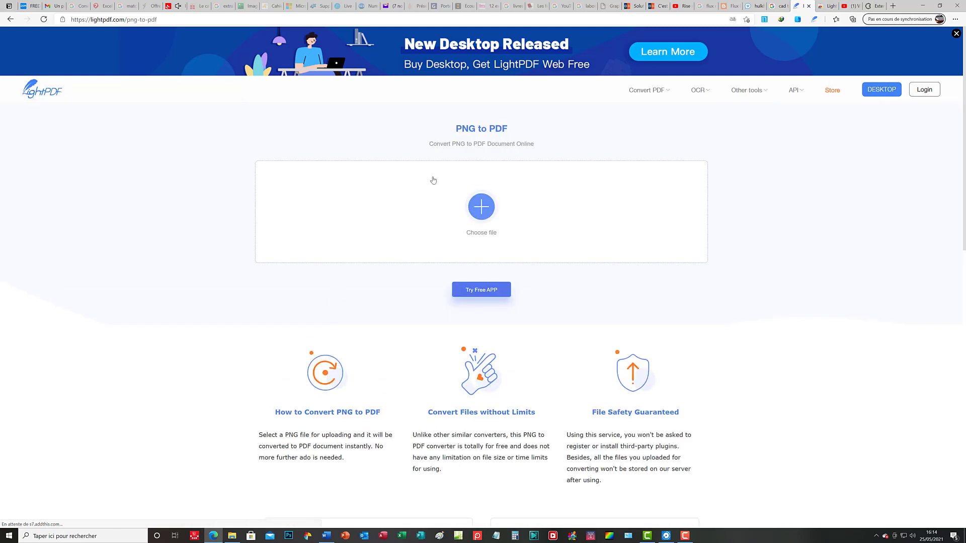
Upload the PNG image 2021-03-30_17h42_40 from the Bureau folder for conversion
click(488, 209)
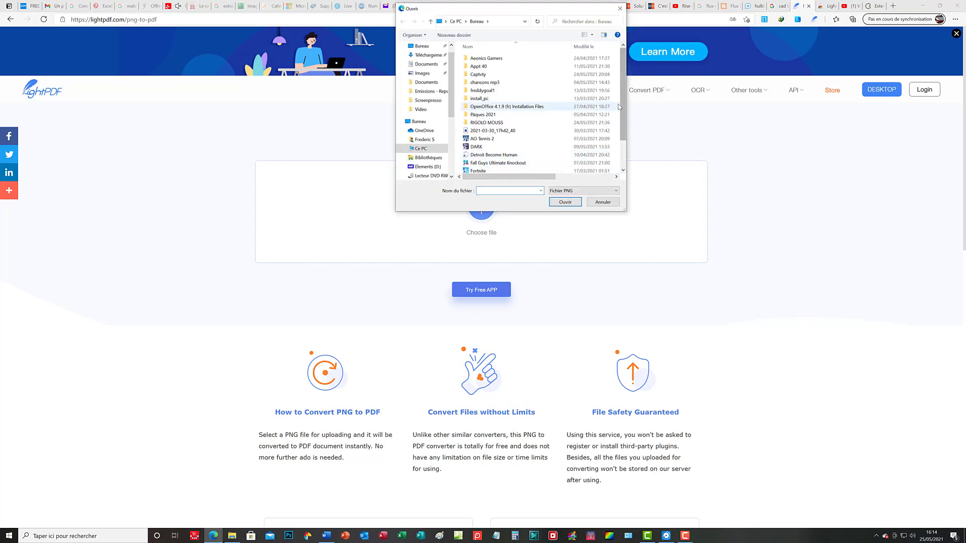
drag(626, 109, 637, 160)
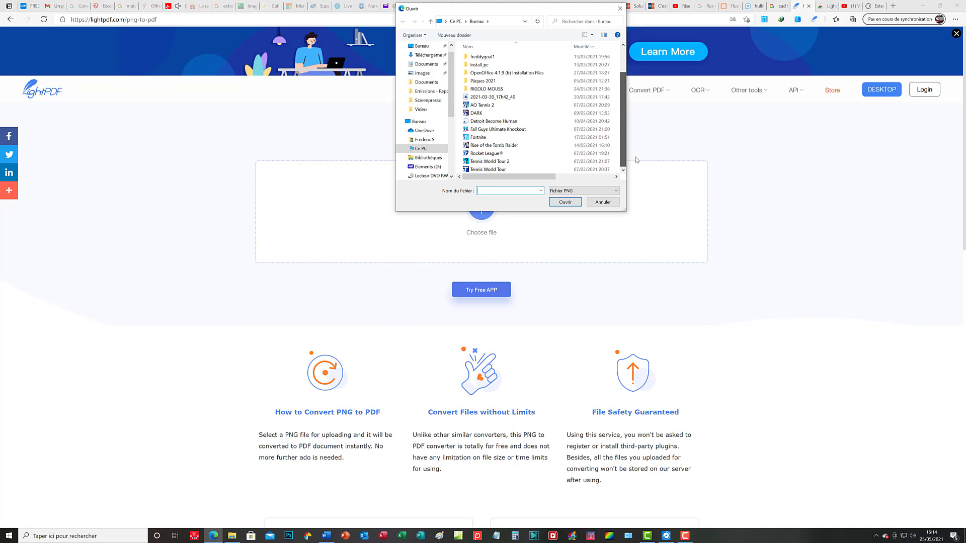
click(482, 97)
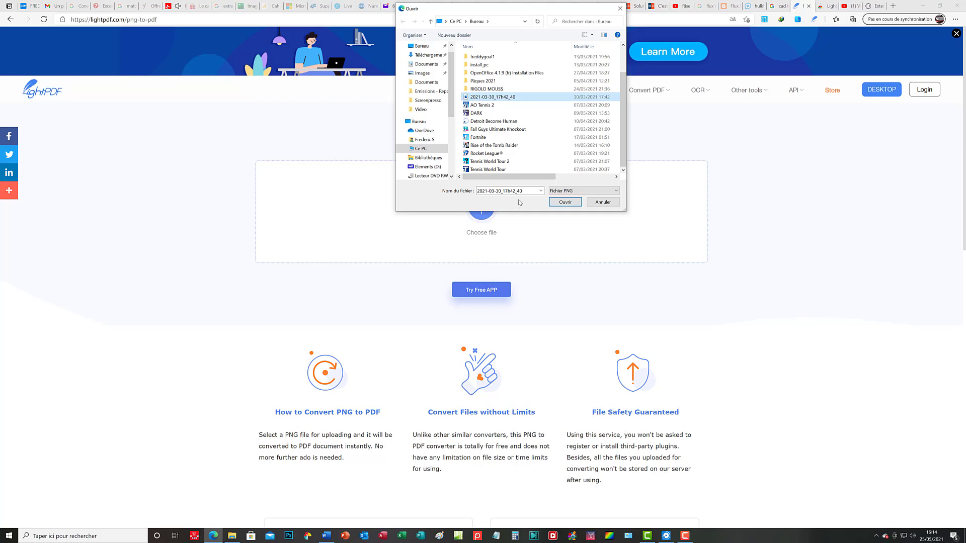
click(564, 203)
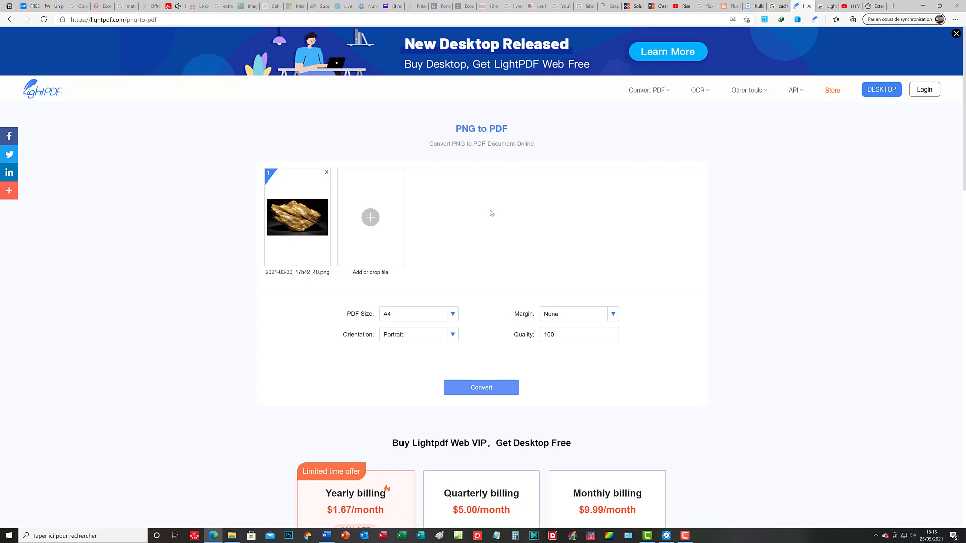
Check the PDF size choices, try the Landscape orientation, and set the orientation back to Portrait
click(454, 316)
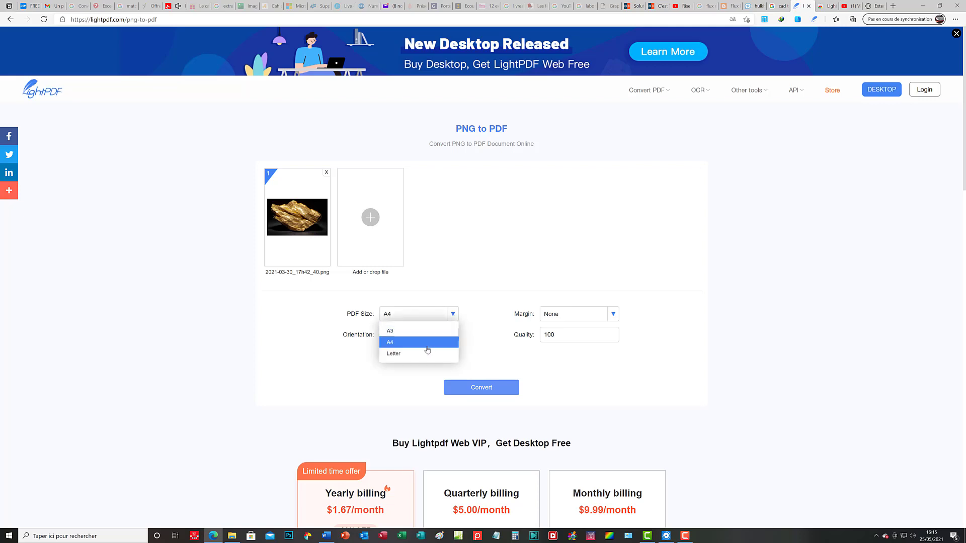
click(453, 316)
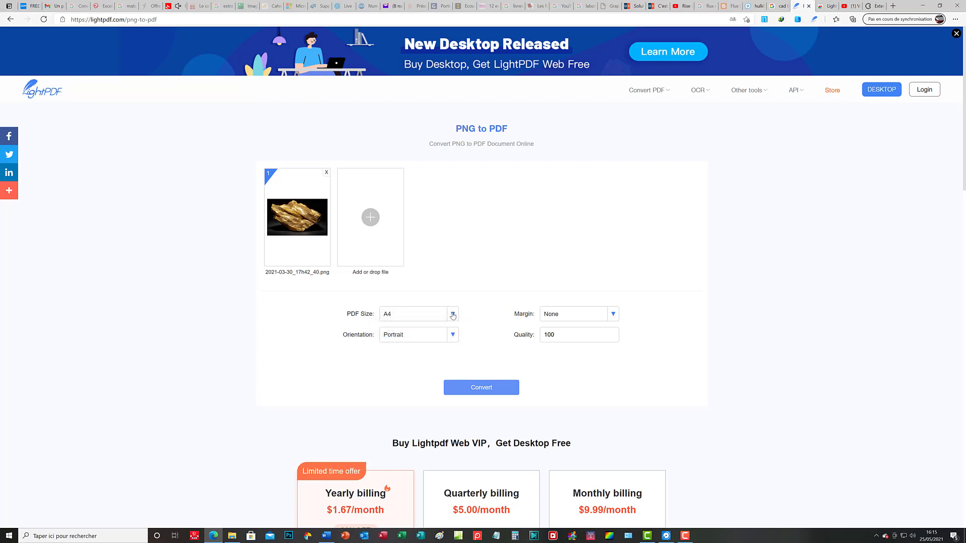
click(455, 338)
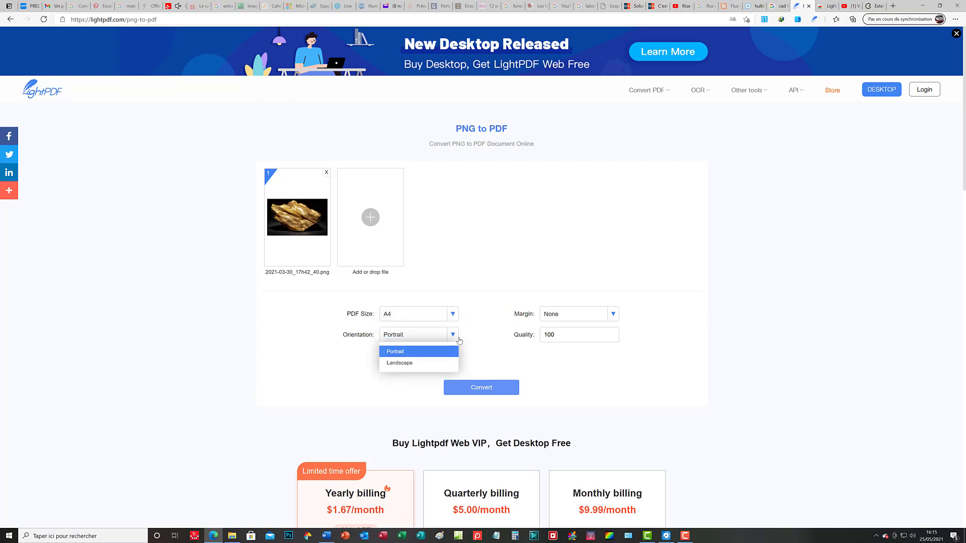
click(435, 364)
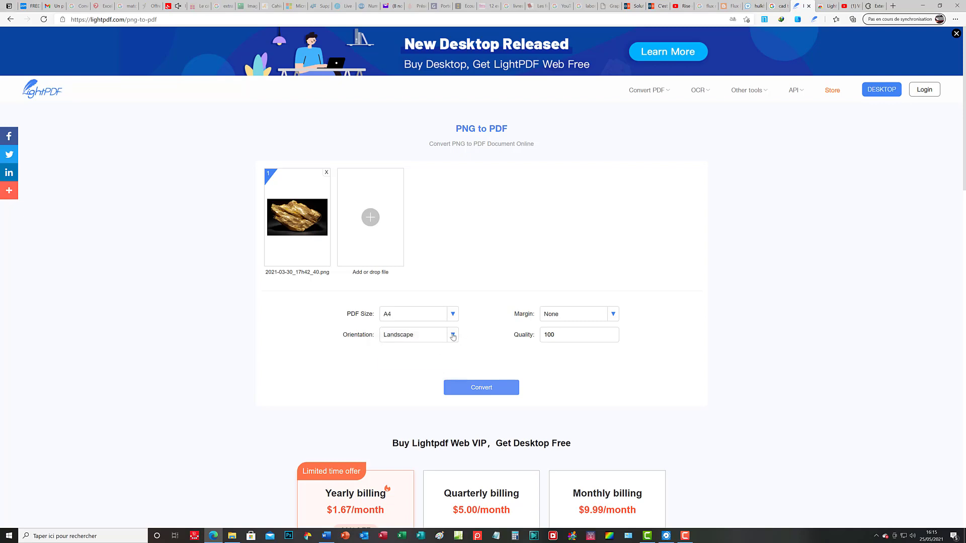
click(453, 337)
click(436, 351)
Set the margin to Small and convert the PNG image to PDF
click(613, 315)
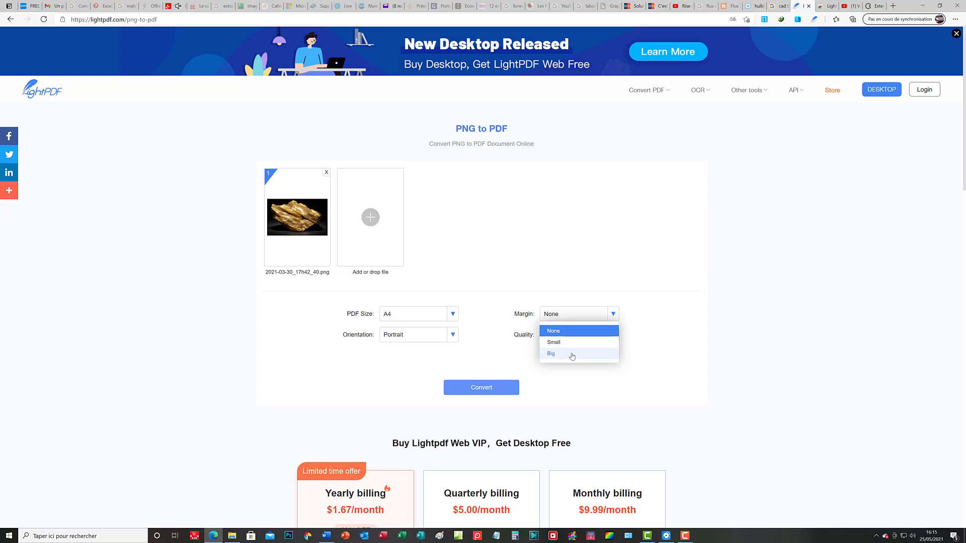
click(615, 315)
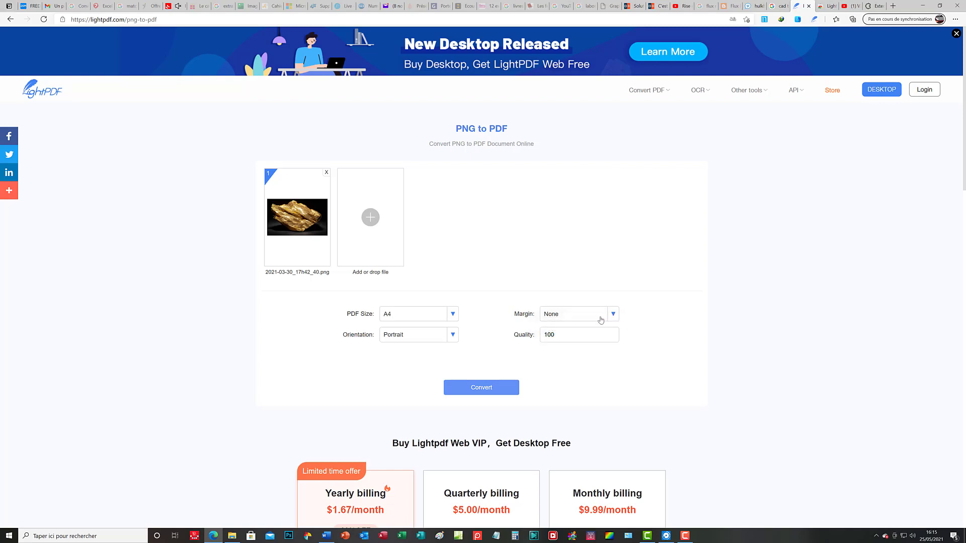
click(596, 340)
click(613, 315)
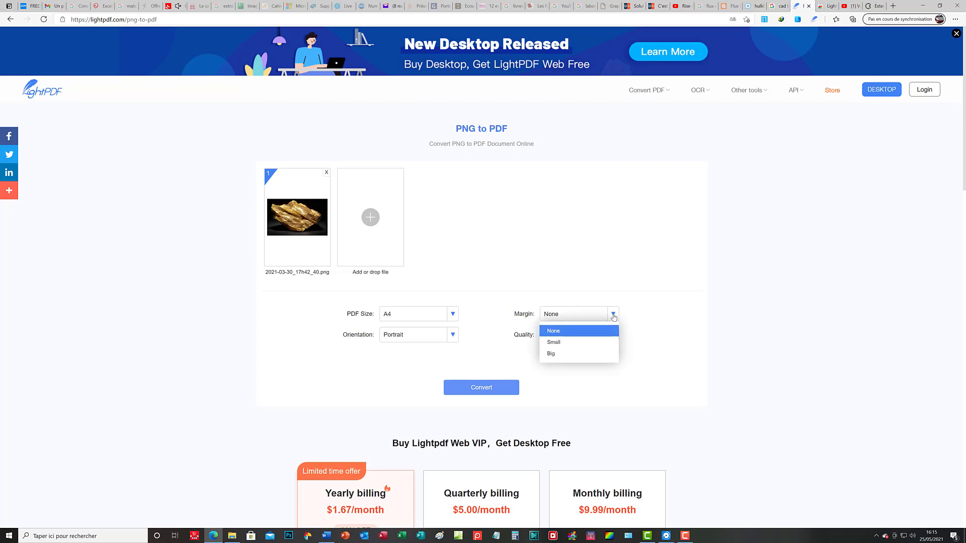
click(578, 344)
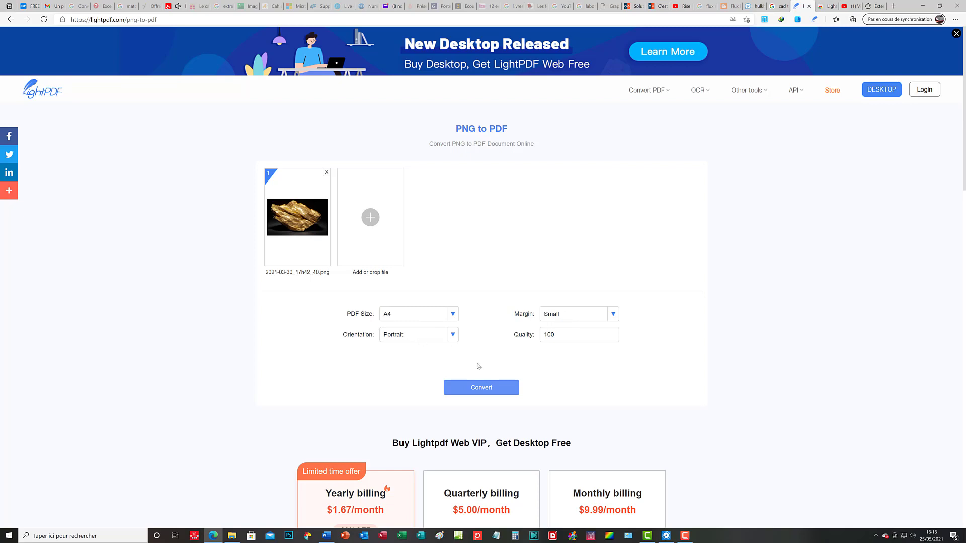
click(482, 388)
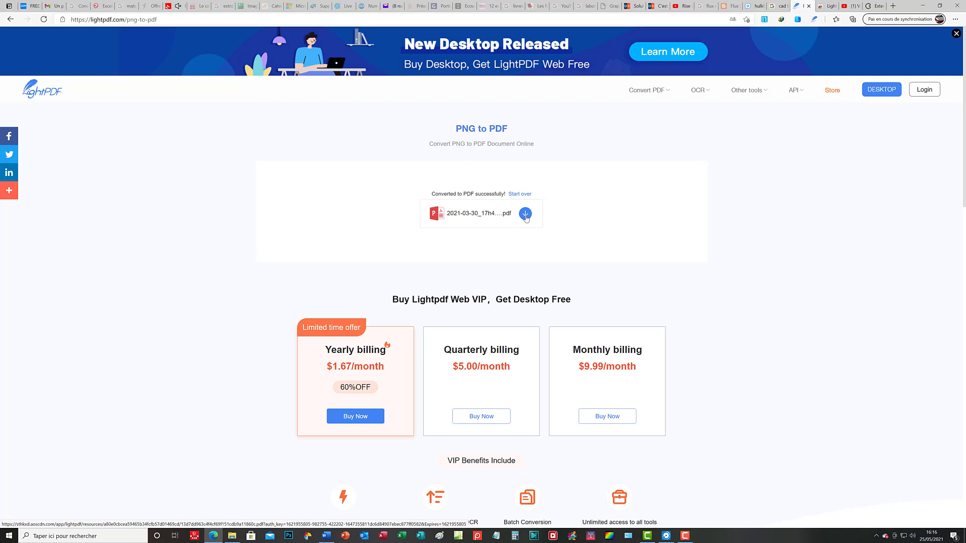
Download the converted PDF to Téléchargements\Documents under its proposed name, and switch to File Explorer to find it
click(526, 218)
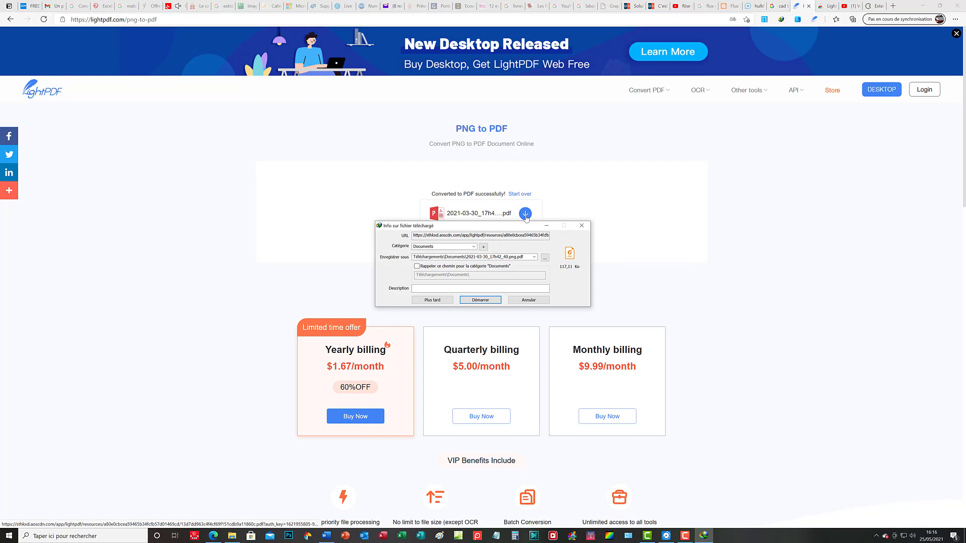
click(488, 300)
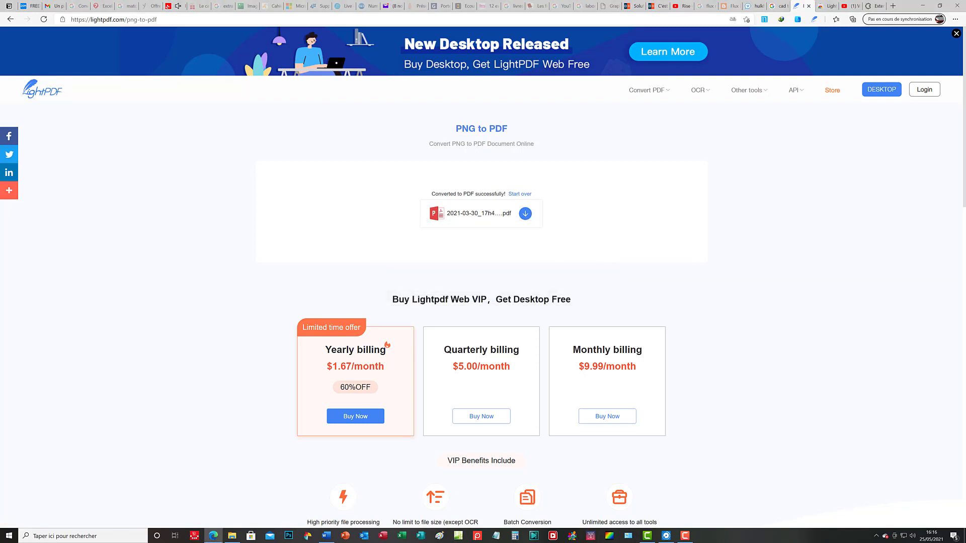
click(238, 537)
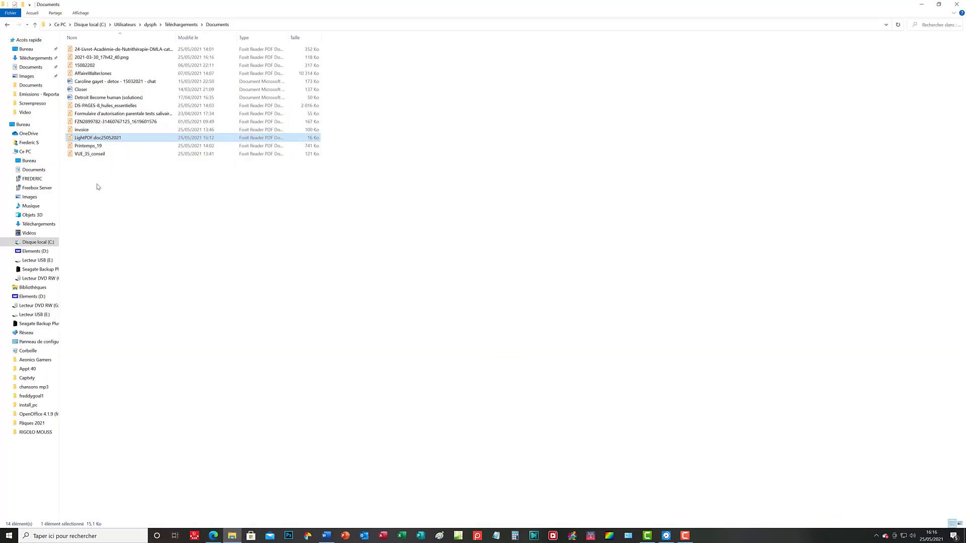
click(180, 26)
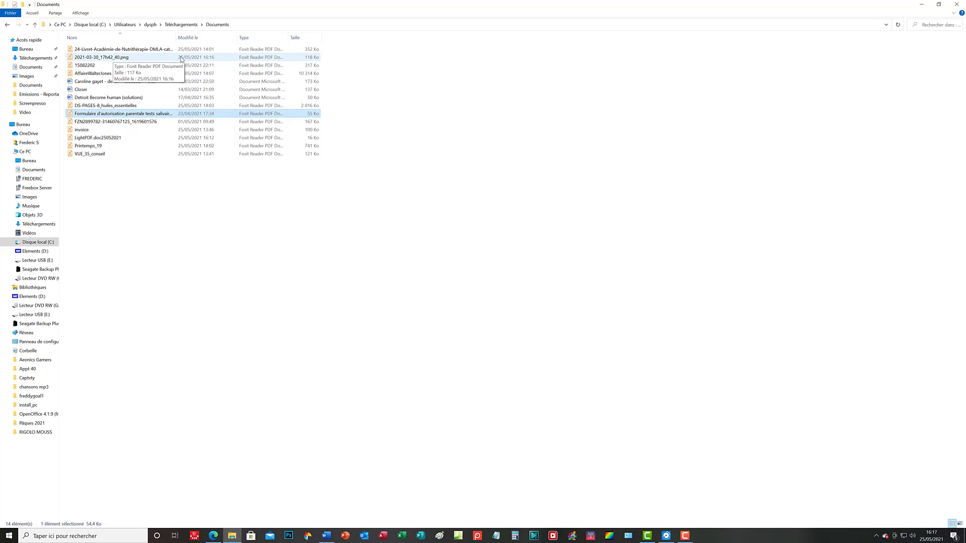
Try to open the converted file 2021-03-30_17h42_40.png with Paint by choosing another application, and dismiss the Paint message
click(99, 58)
right_click(98, 59)
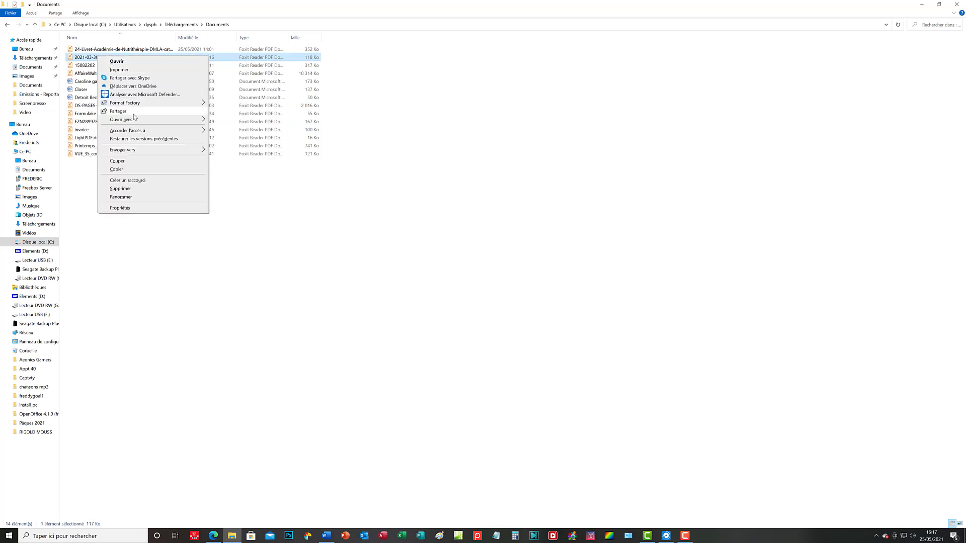
mouse_move(136, 121)
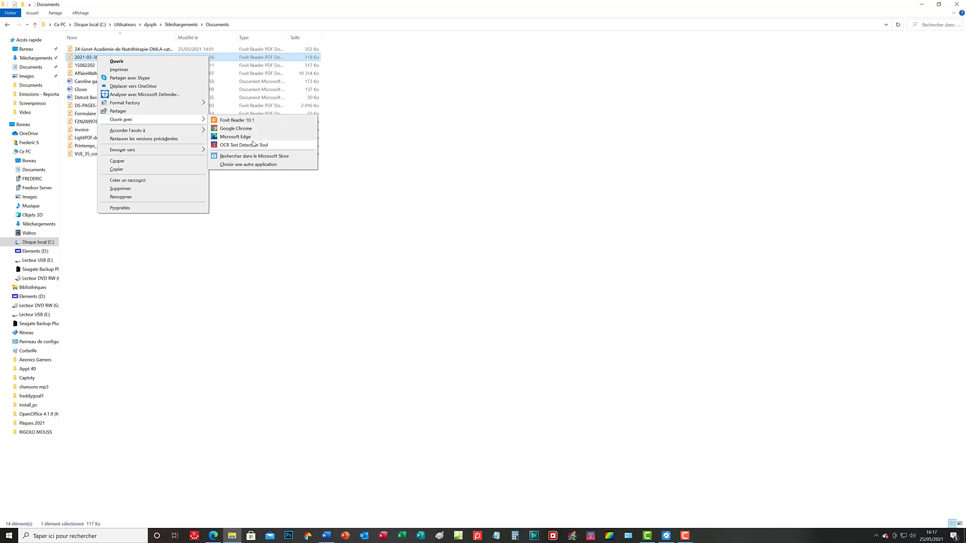
click(254, 167)
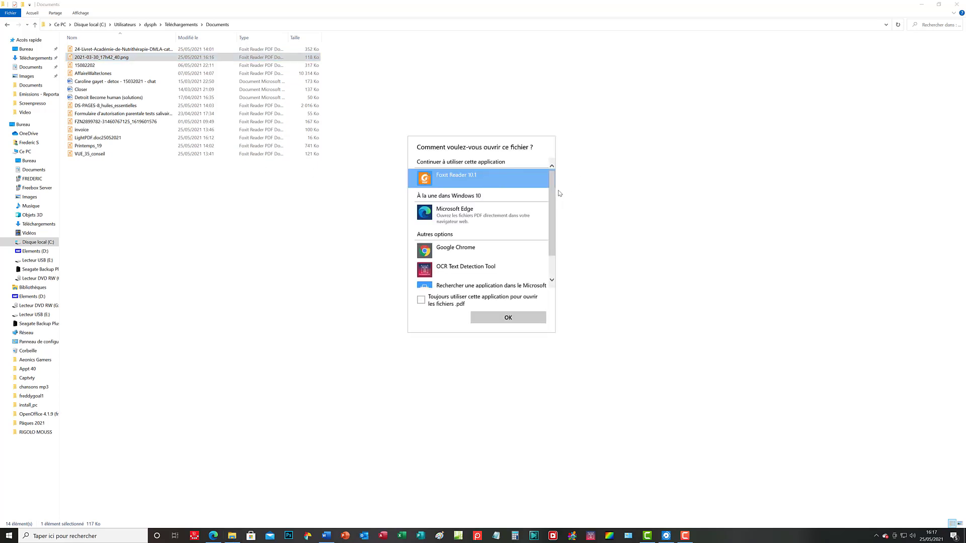
scroll(552, 186, down, 1)
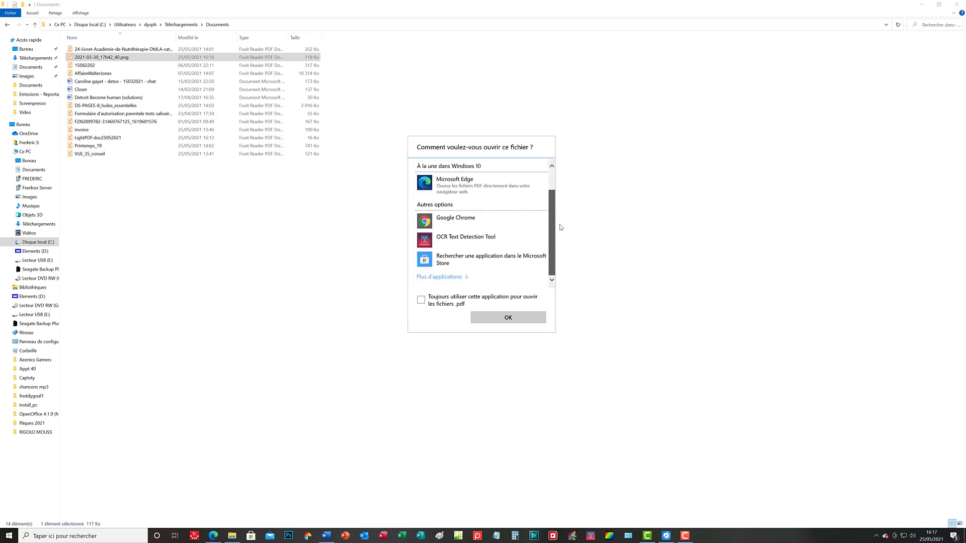
scroll(540, 192, up, 1)
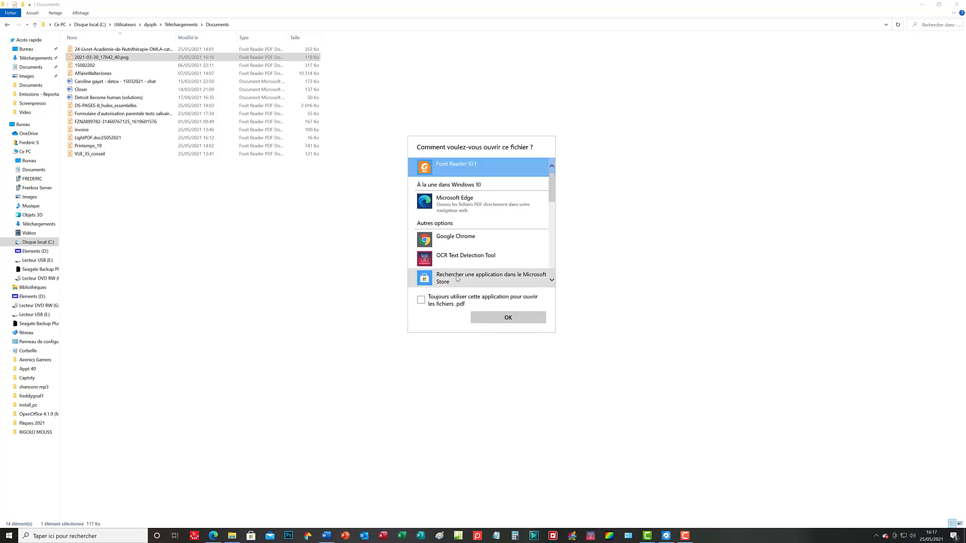
drag(551, 182, 542, 243)
click(484, 195)
click(520, 318)
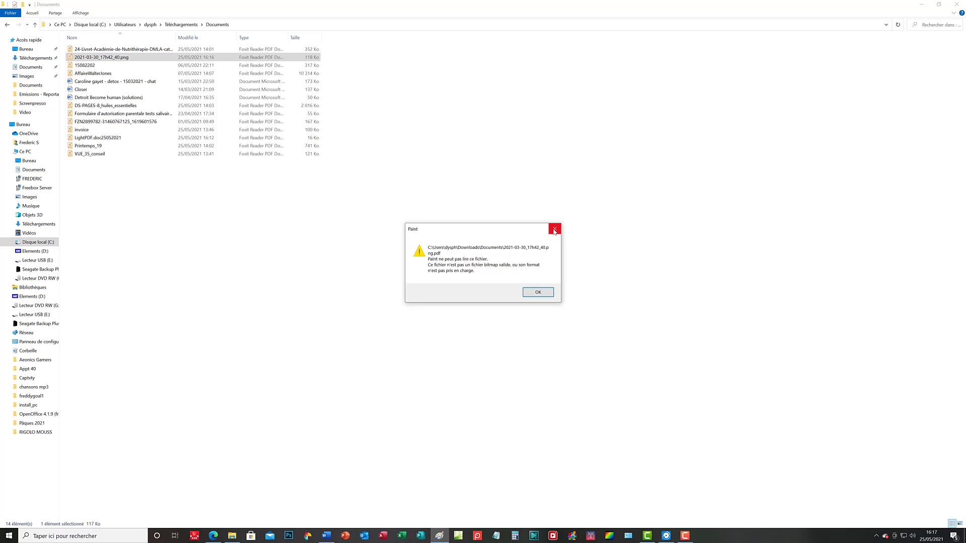
click(552, 291)
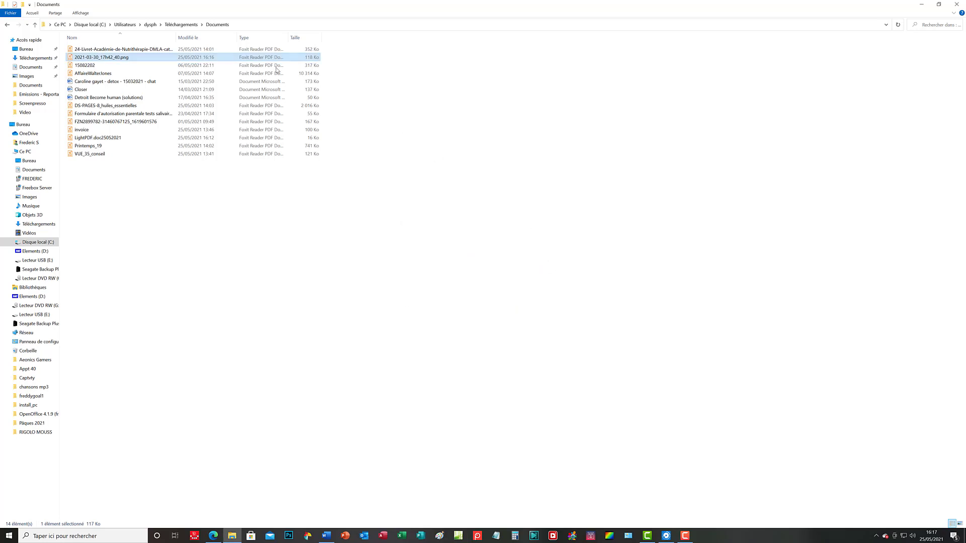
Open the converted file 2021-03-30_17h42_40.png from the Documents folder
right_click(149, 57)
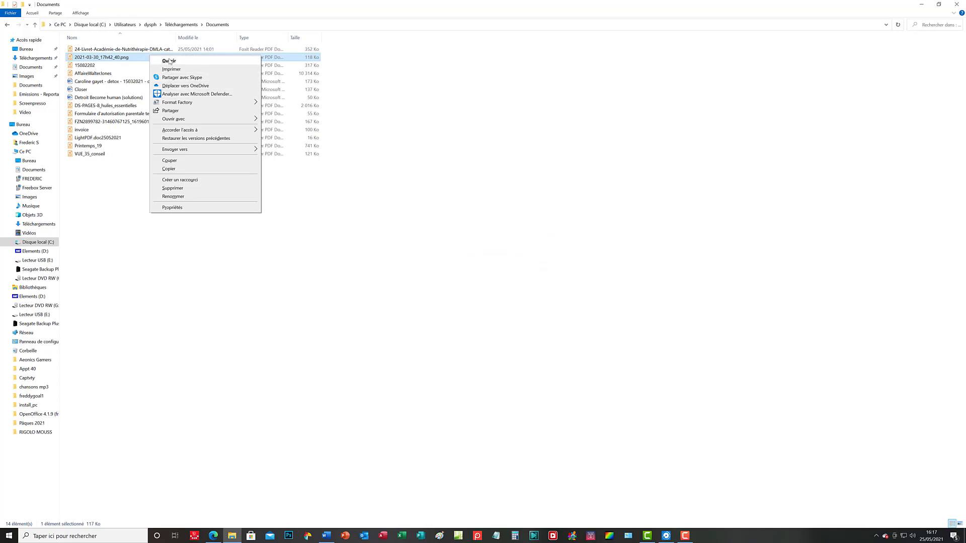
View the converted 2021-03-30_17h42_40.png PDF, close it, and sort the Documents folder by type
click(169, 61)
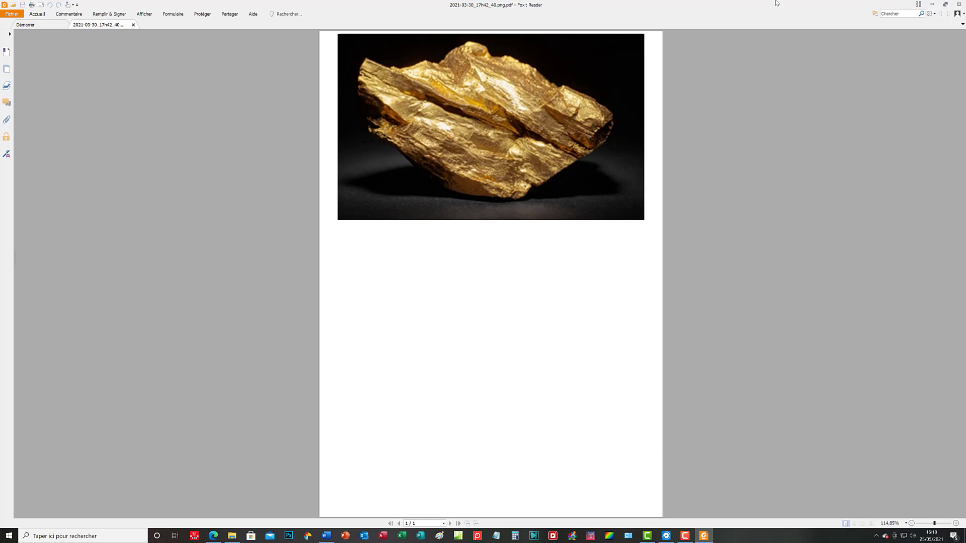
click(958, 4)
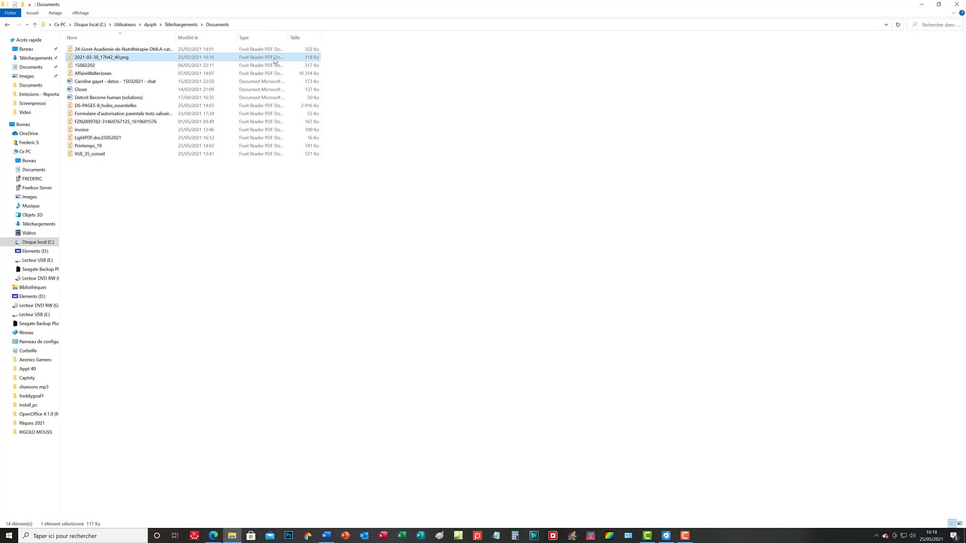
click(262, 38)
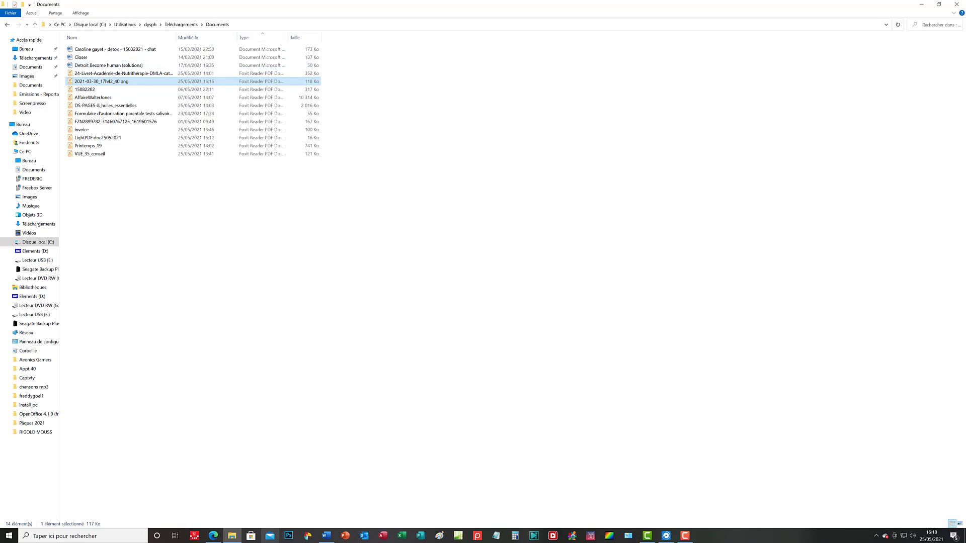
Switch to the Edge browser and load 20140809_123839.jpg from the desktop into LightPDF's JPG to PDF converter
click(215, 536)
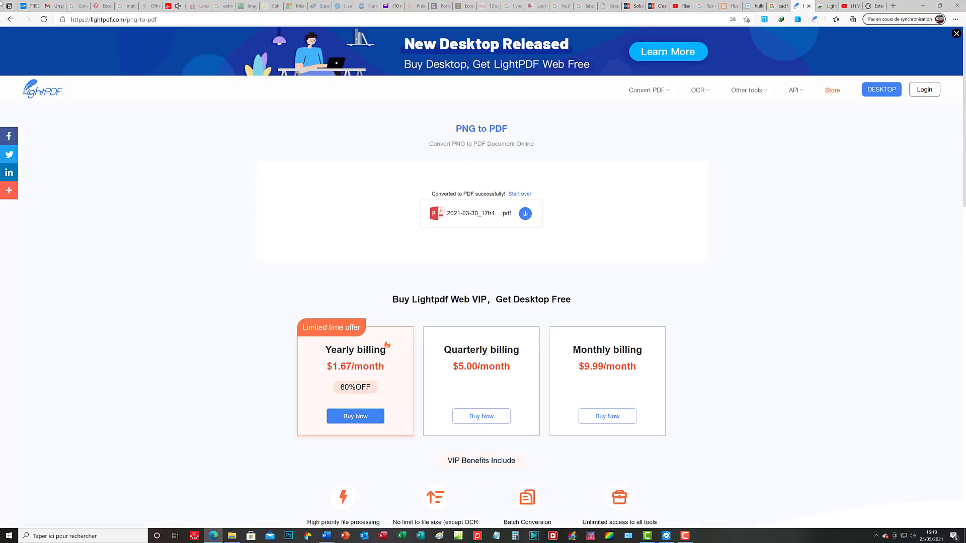
click(10, 19)
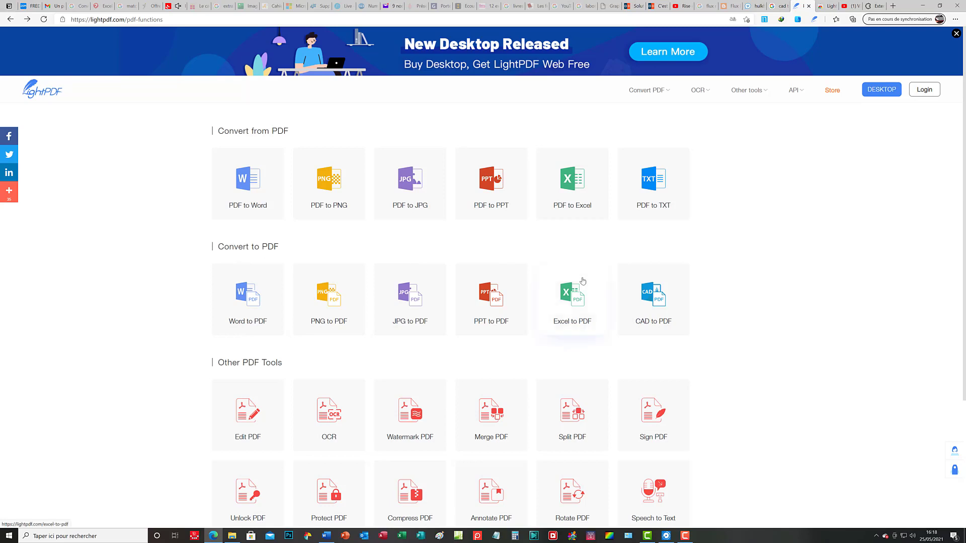
click(412, 305)
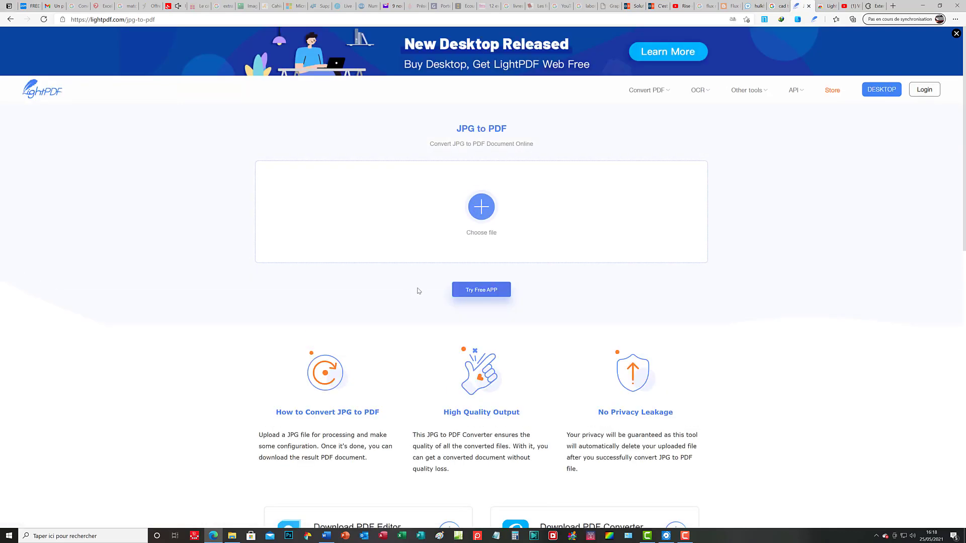
click(486, 213)
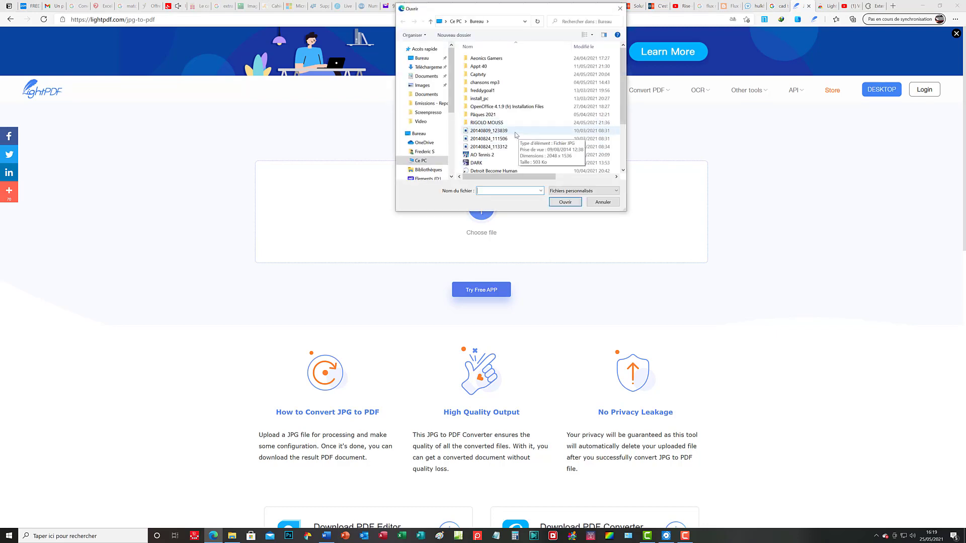
click(504, 132)
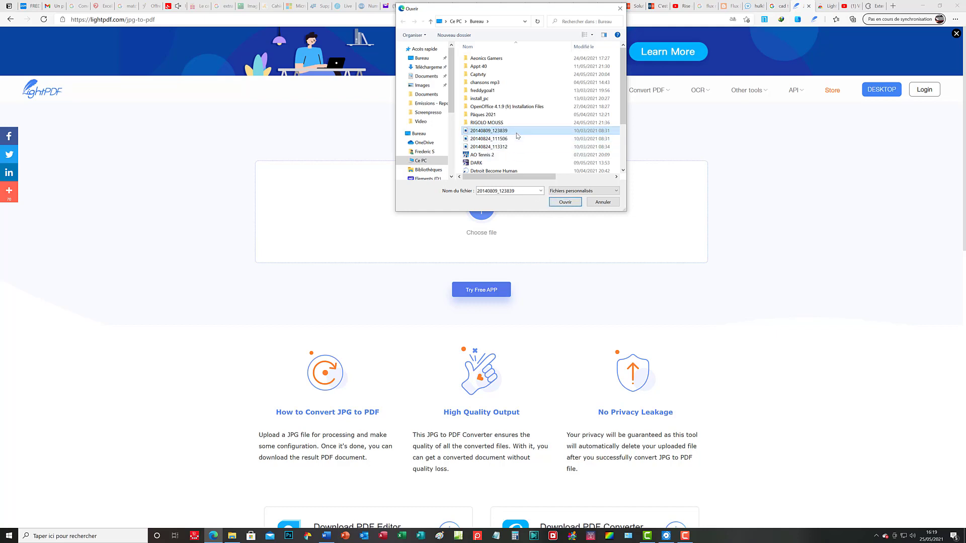
click(567, 204)
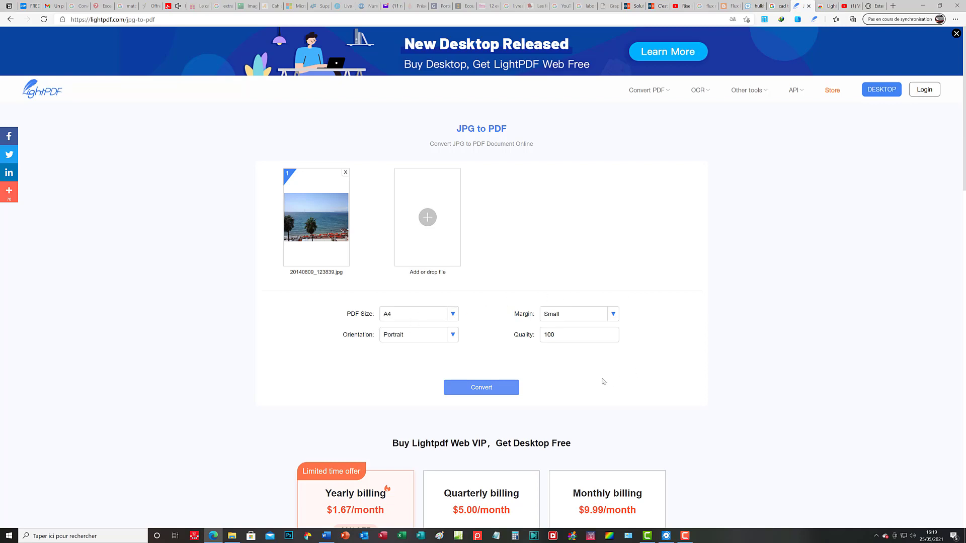
Convert the JPG with A4 size, portrait orientation, small margin and quality 100, and download the PDF to Téléchargements\Documents
click(494, 389)
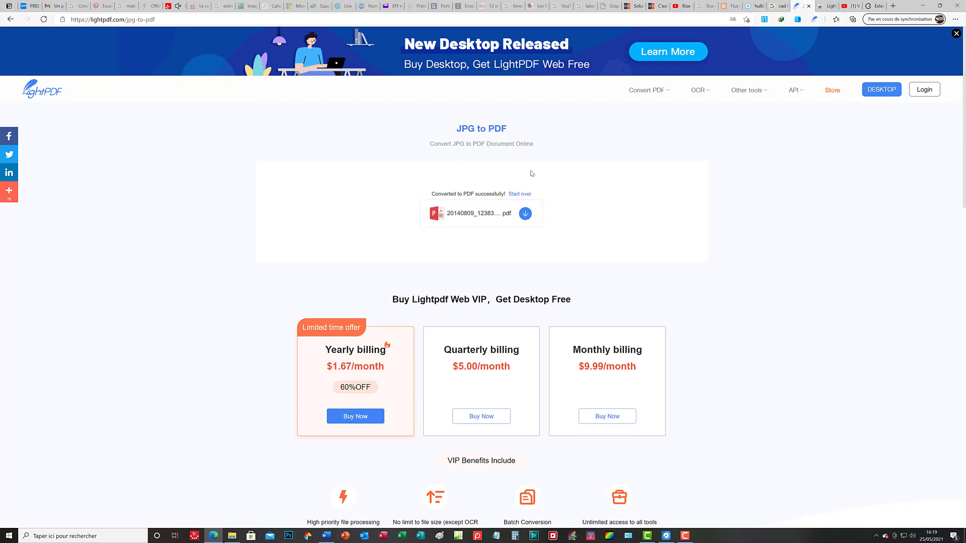
click(525, 214)
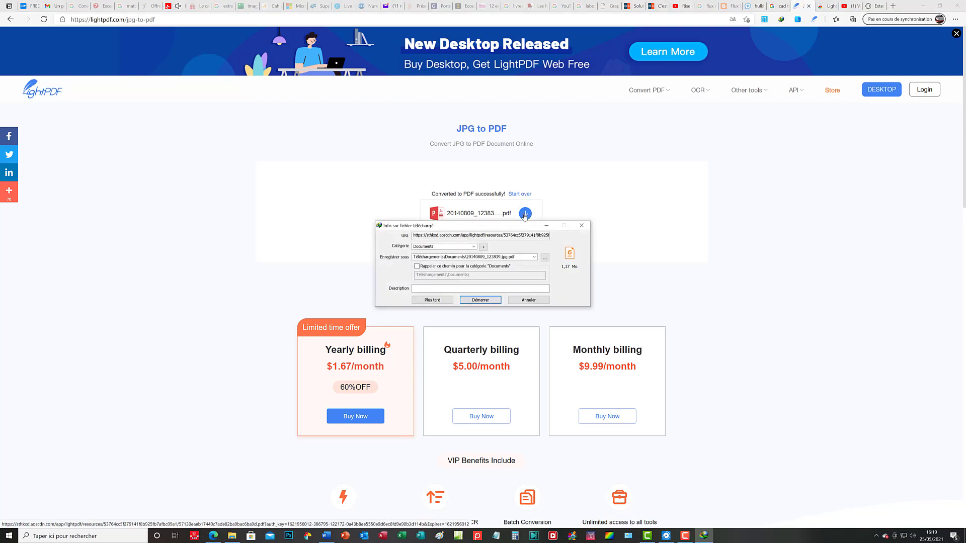
click(480, 300)
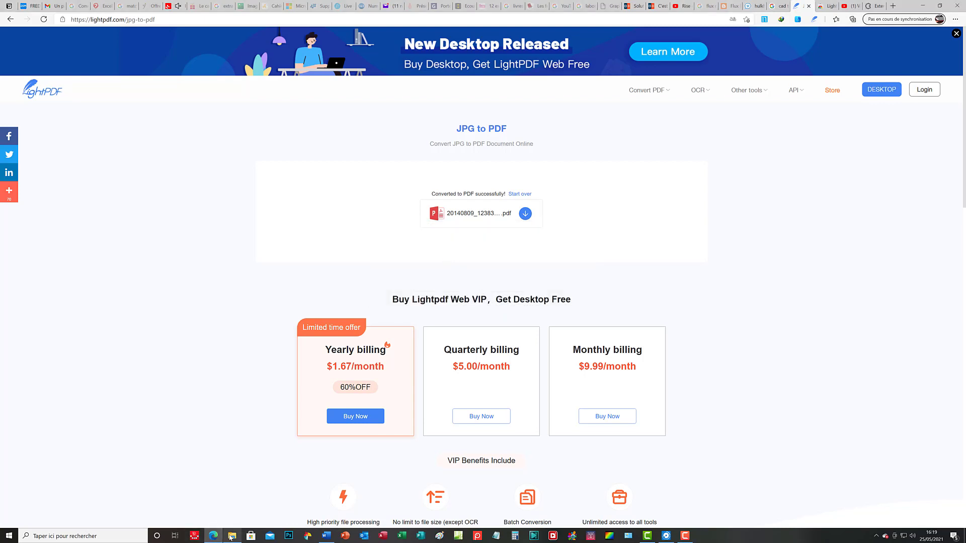
Switch to File Explorer and open the Documents folder inside Téléchargements
mouse_move(231, 538)
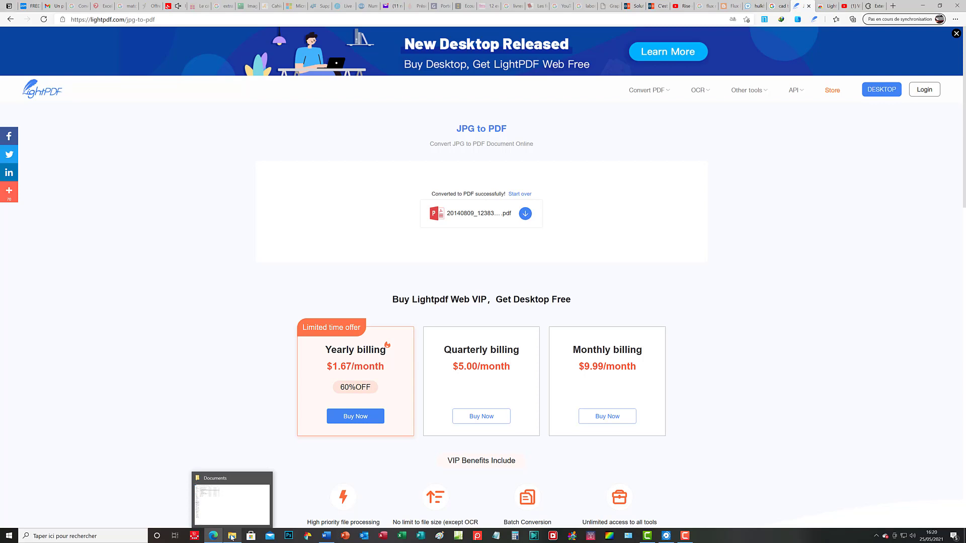
click(232, 538)
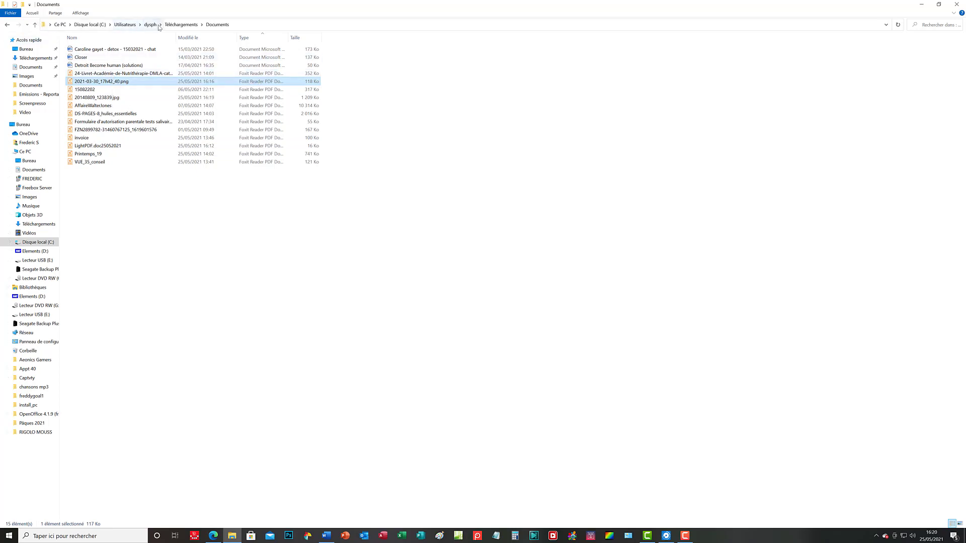
click(172, 25)
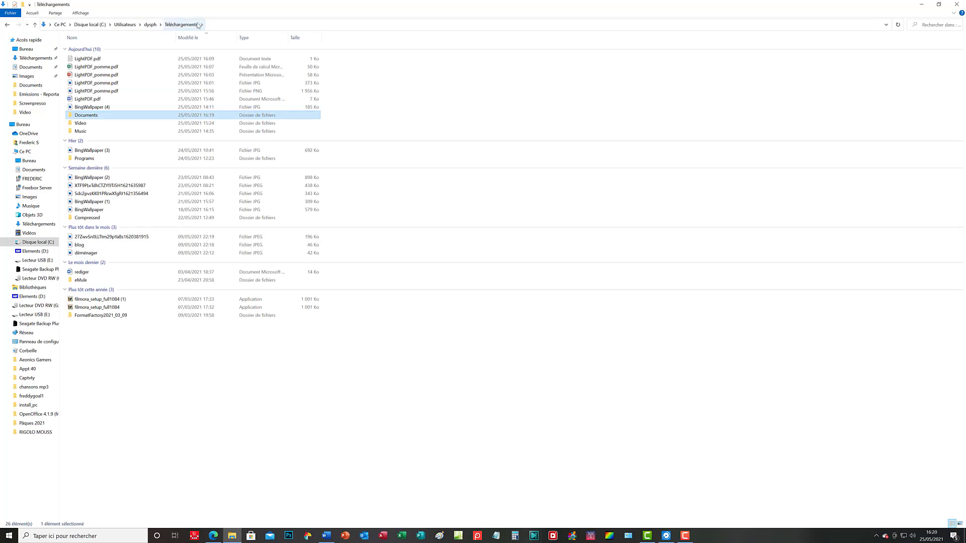
double_click(95, 118)
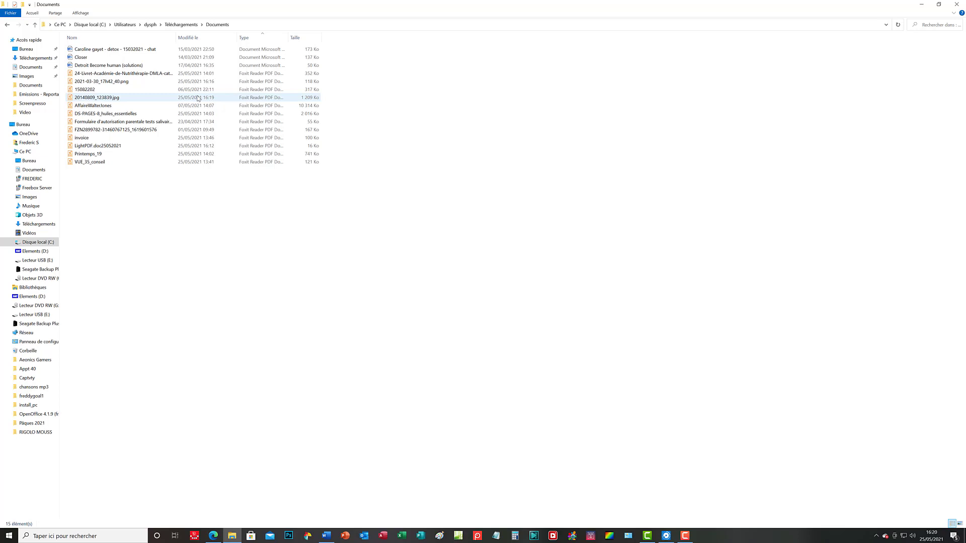
Open the downloaded 20140809_123839.jpg PDF, examine the page from top to bottom, and close the reader
right_click(147, 99)
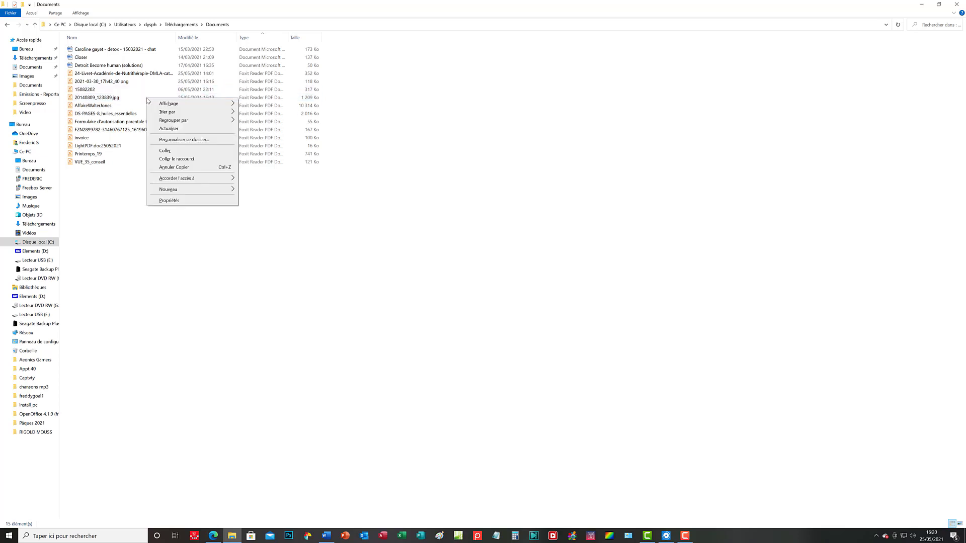
right_click(126, 98)
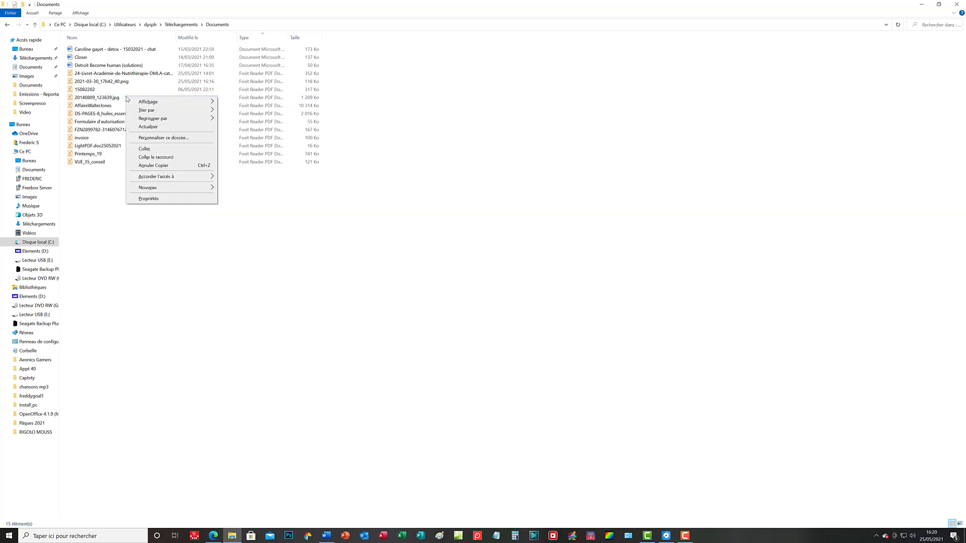
right_click(123, 98)
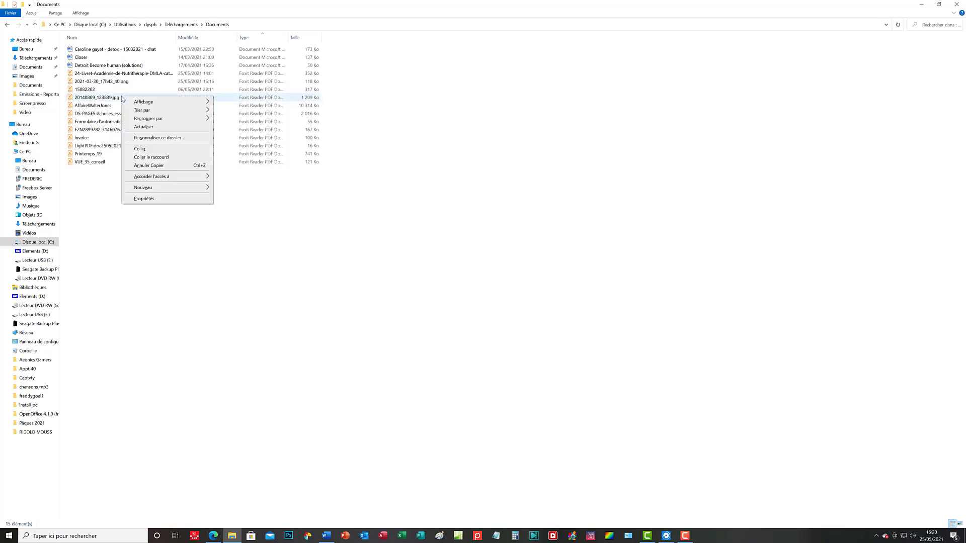
click(88, 100)
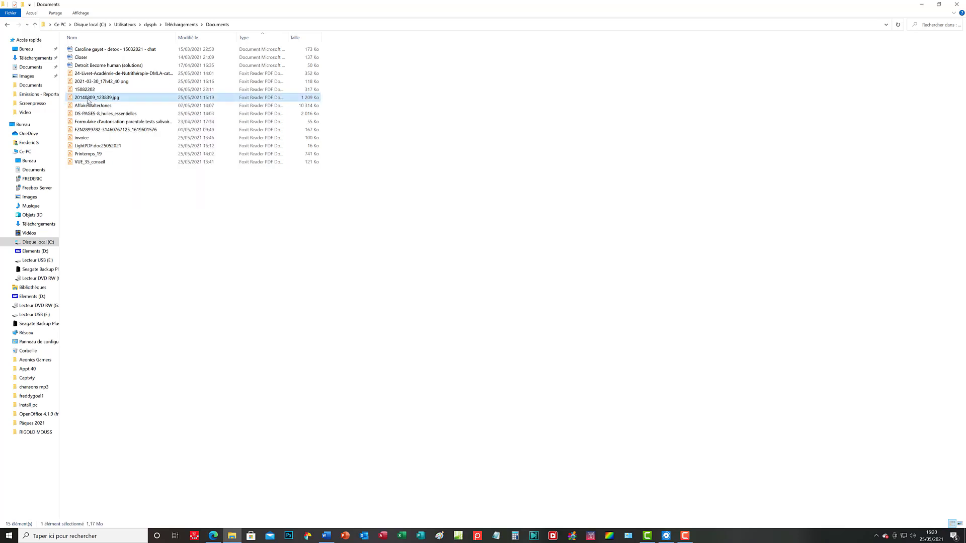
right_click(88, 101)
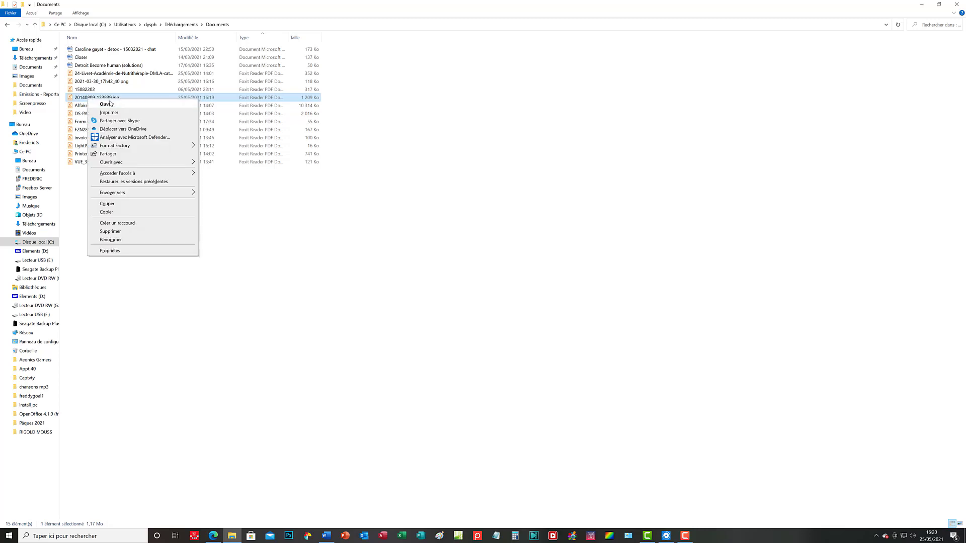
click(110, 103)
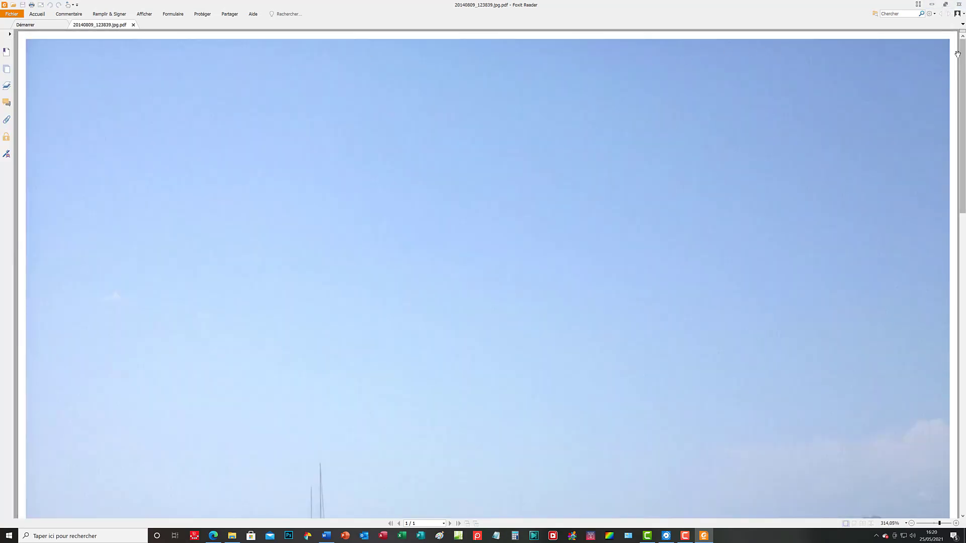
drag(964, 63, 945, 399)
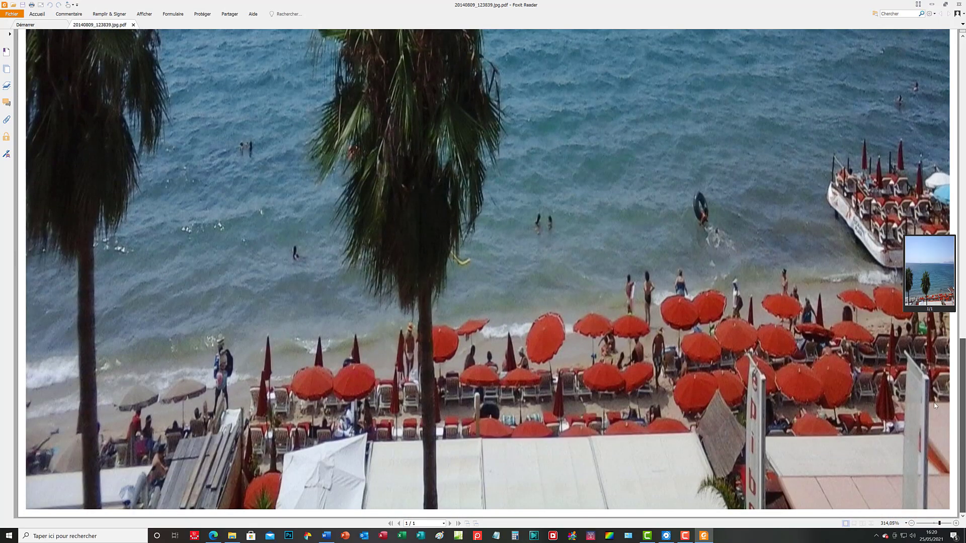
drag(929, 353, 889, 3)
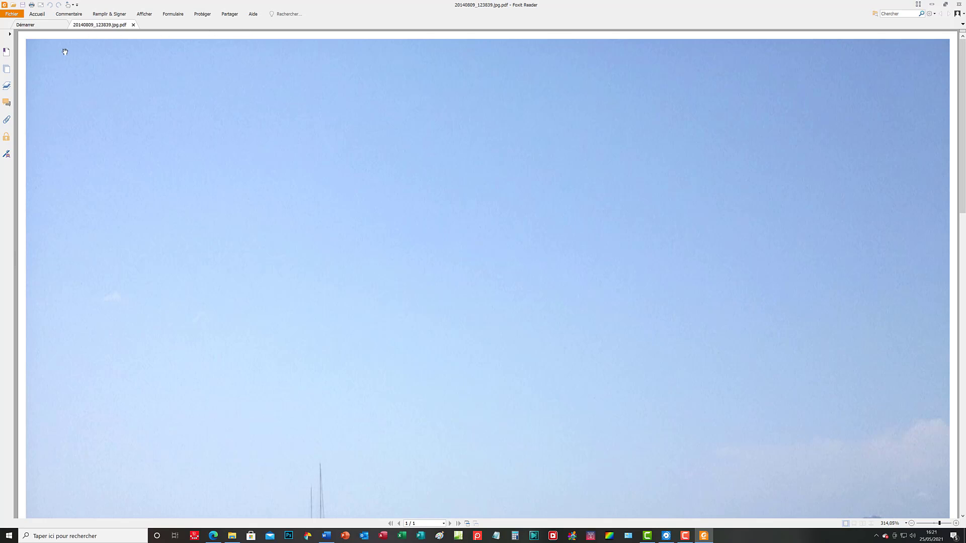
click(960, 6)
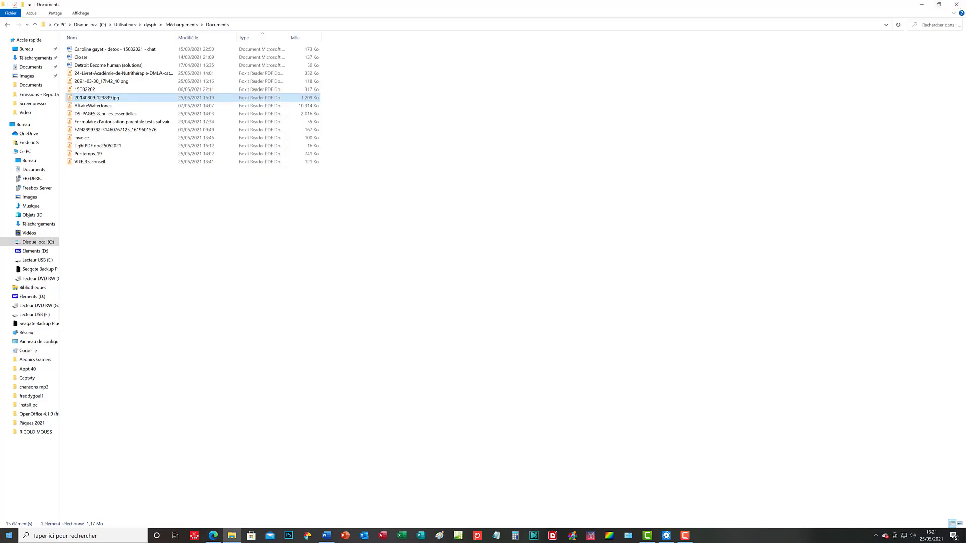
Return to the Edge browser and open LightPDF's PPT to PDF converter to choose a file
click(213, 536)
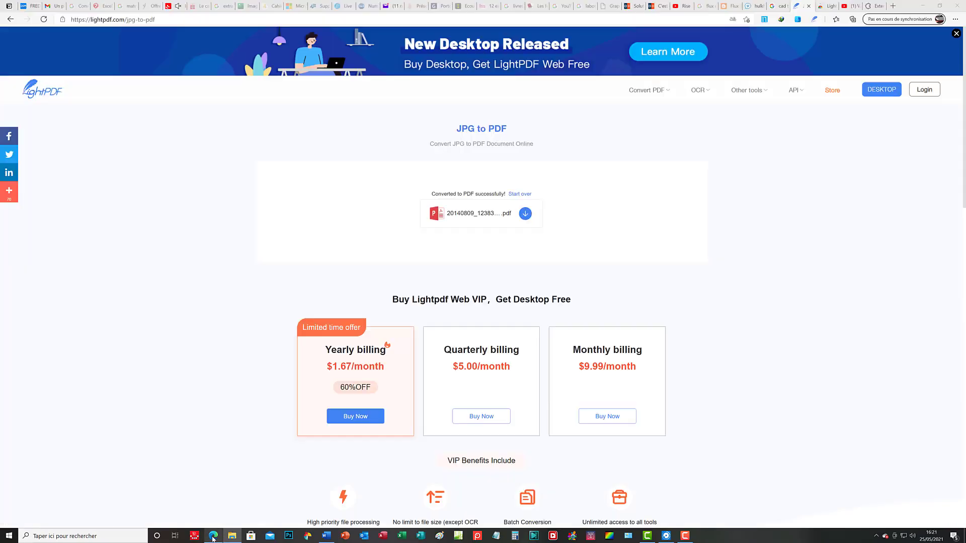
click(11, 19)
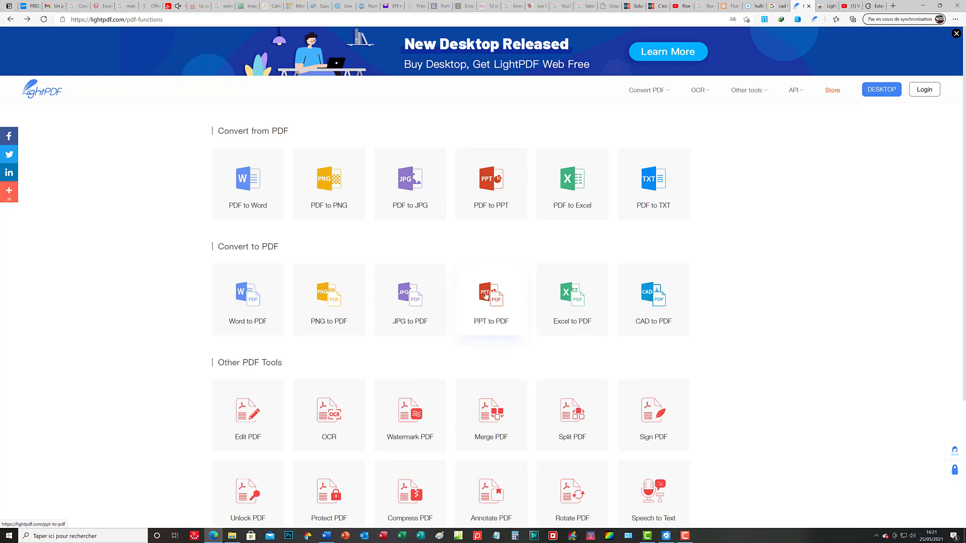
click(488, 299)
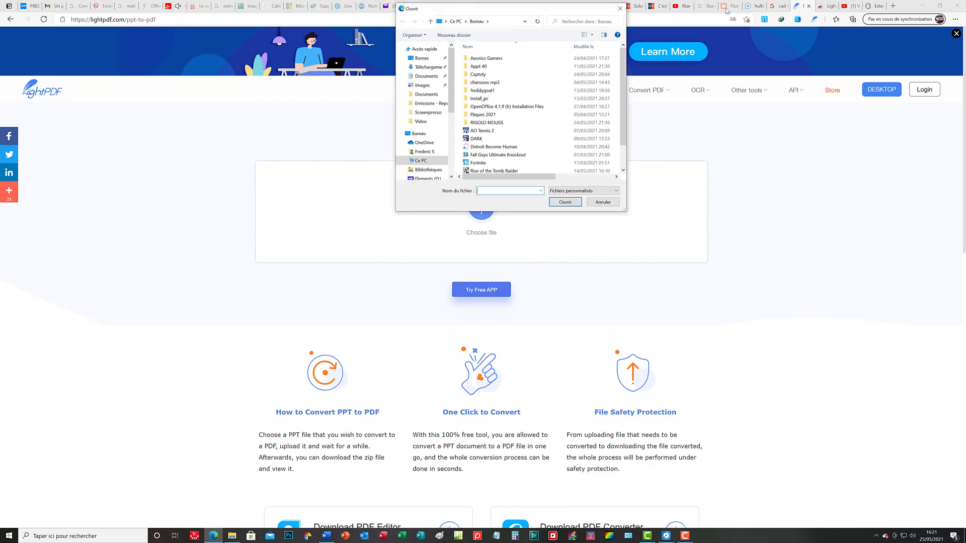
Upload the LightPDF_pomme.pdf.pptx presentation from the Téléchargements folder and convert it to PDF
scroll(623, 96, down, 1)
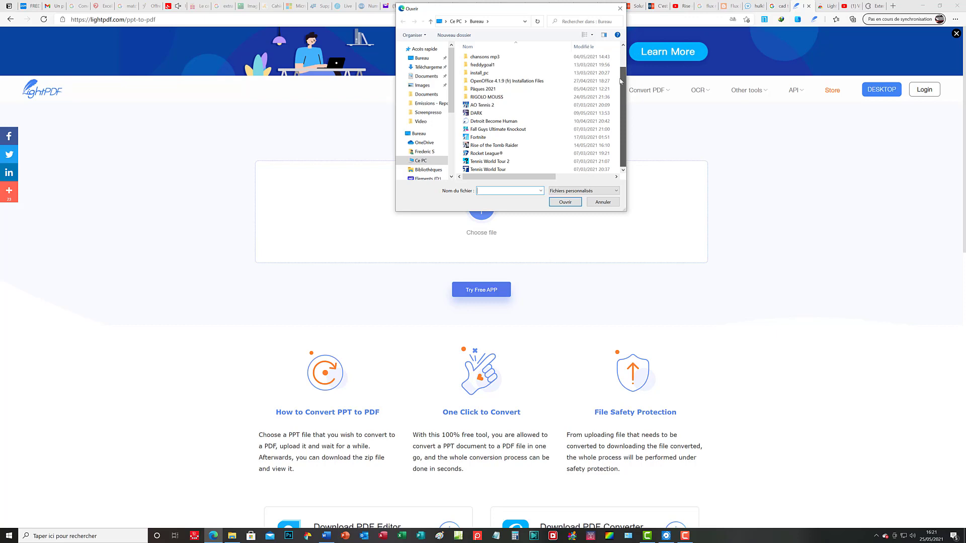
scroll(622, 86, up, 1)
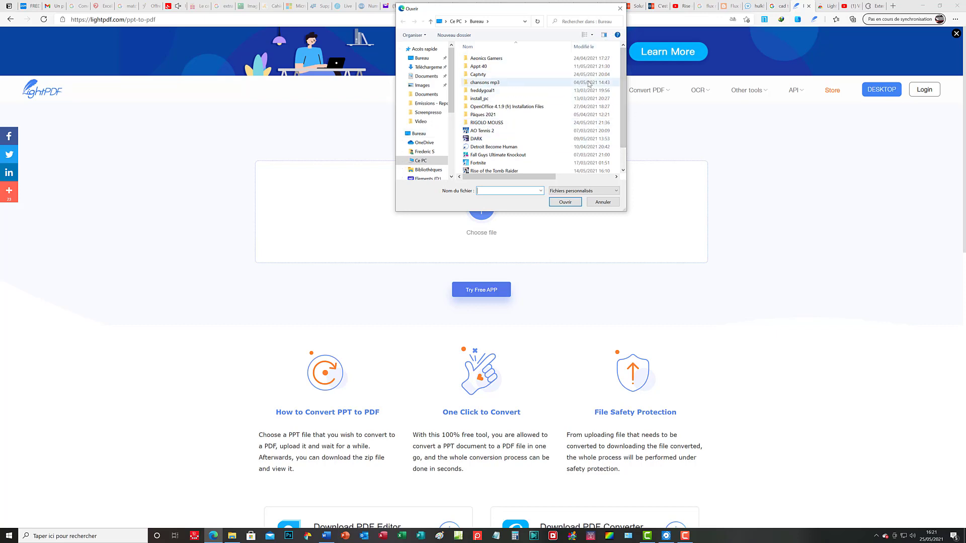
click(427, 95)
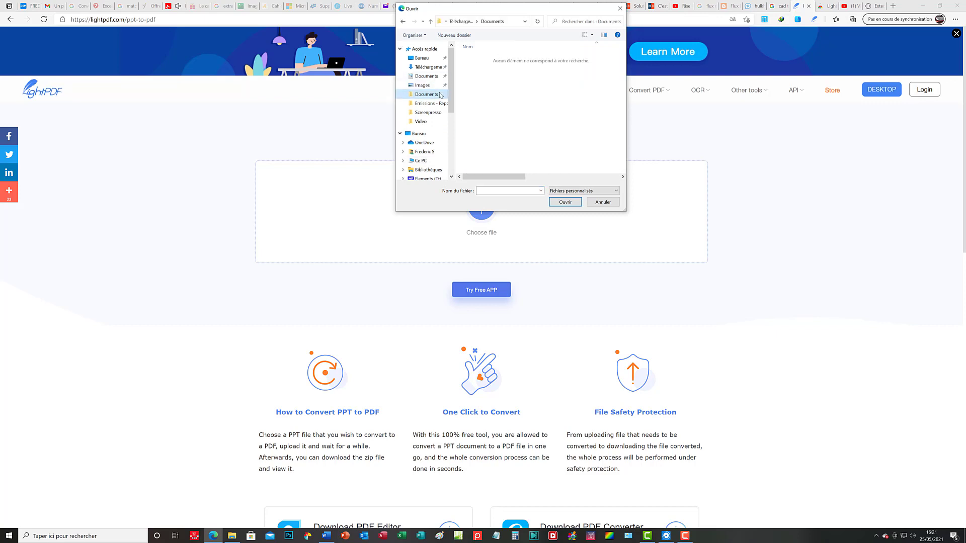
click(431, 68)
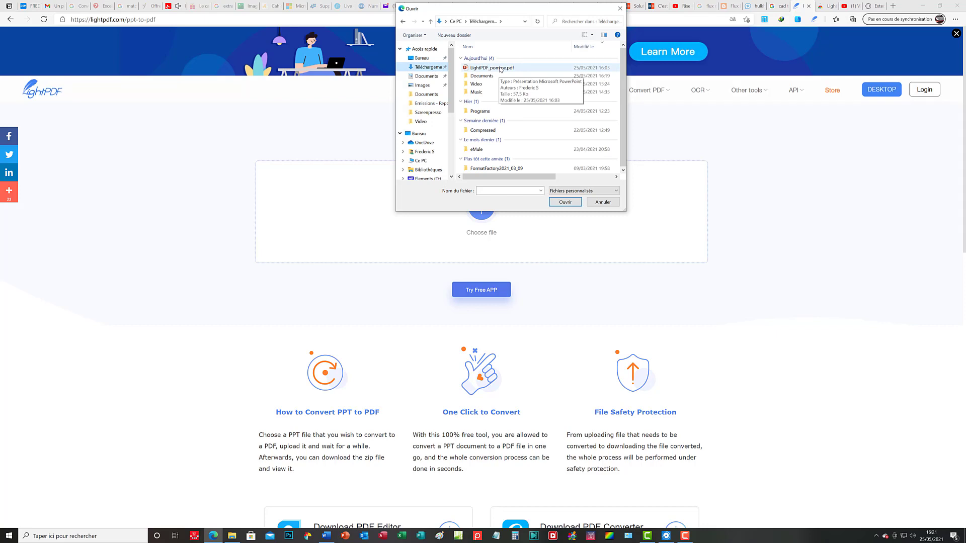
click(500, 69)
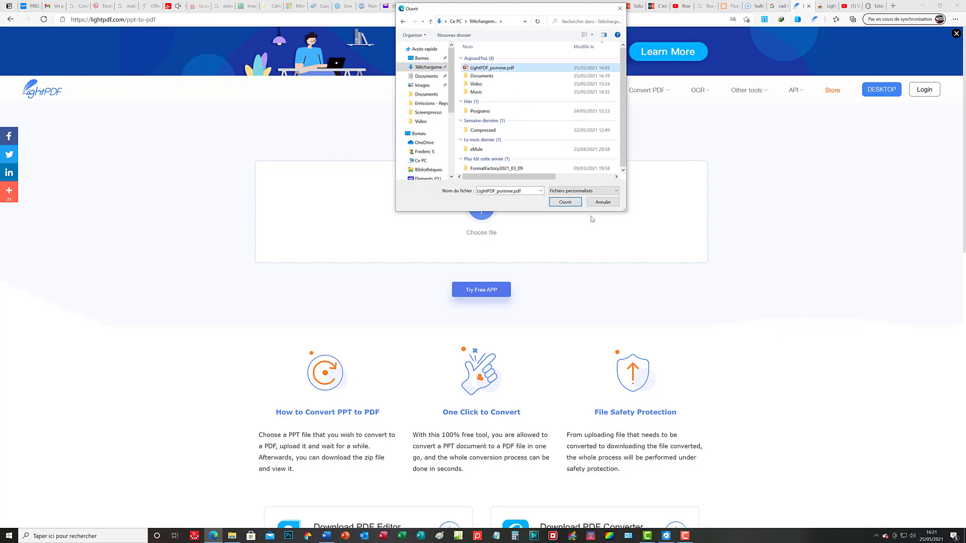
click(566, 203)
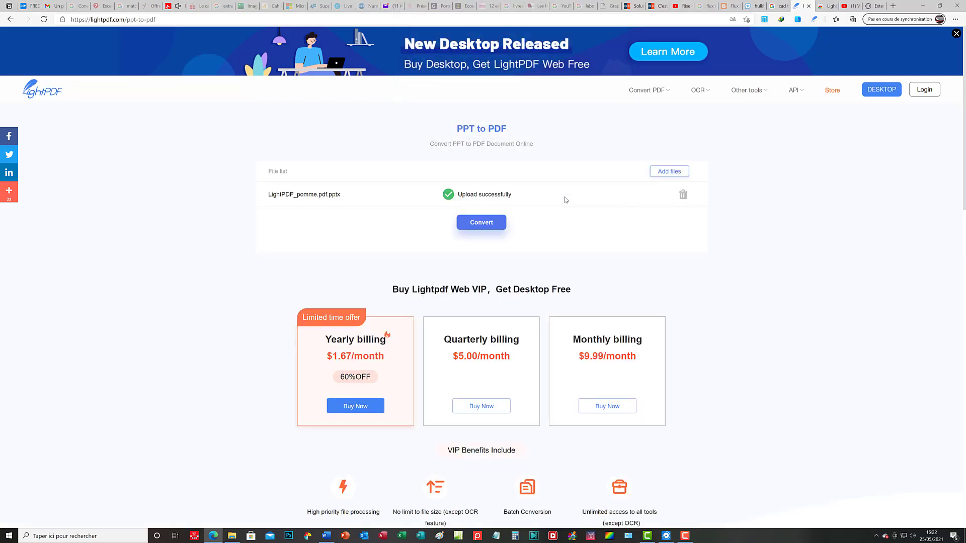
click(486, 226)
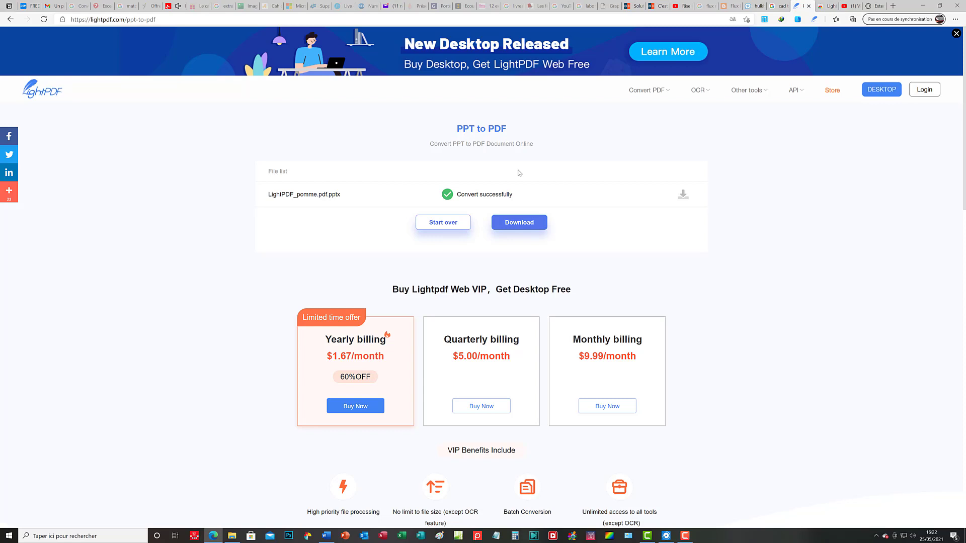
Download the PDF converted from the presentation, and open the Documents folder inside Téléchargements in File Explorer
click(513, 225)
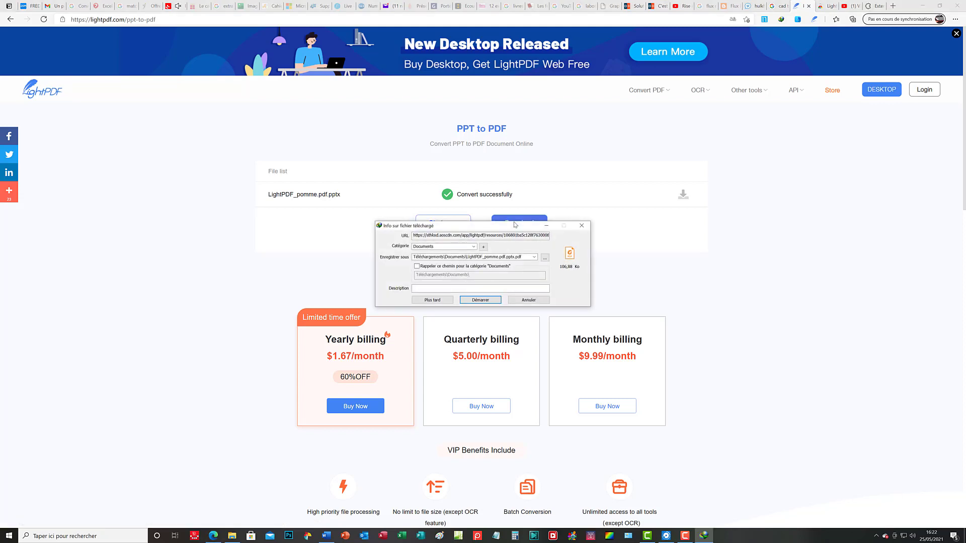
click(495, 302)
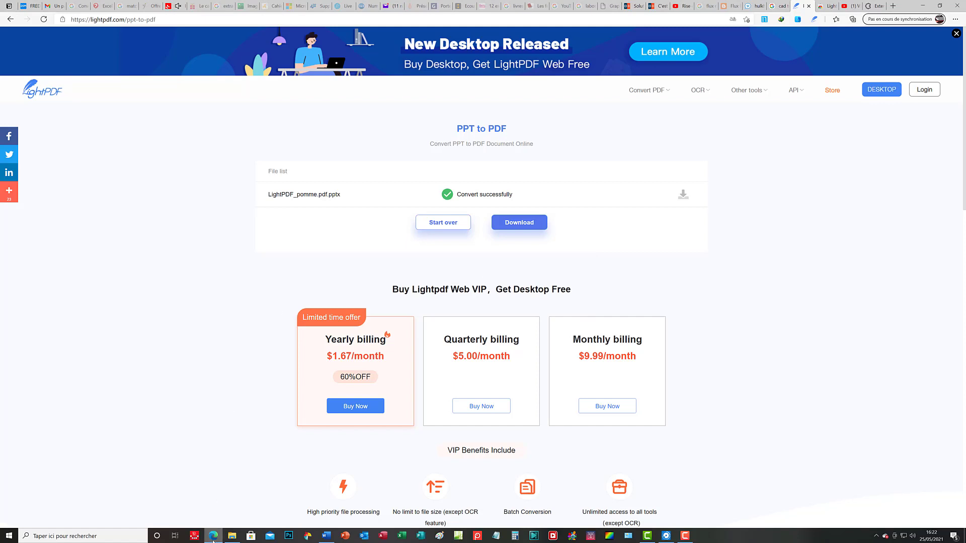
click(231, 537)
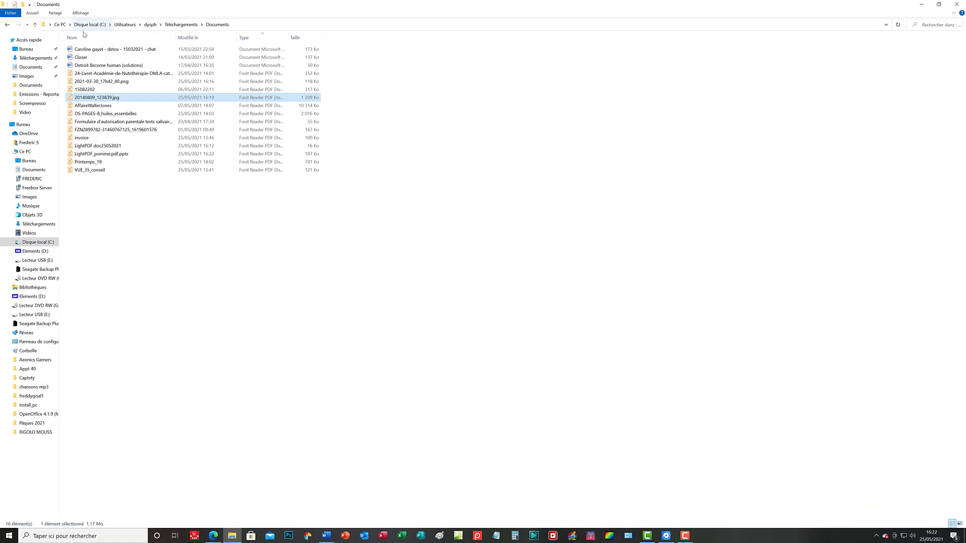
click(187, 25)
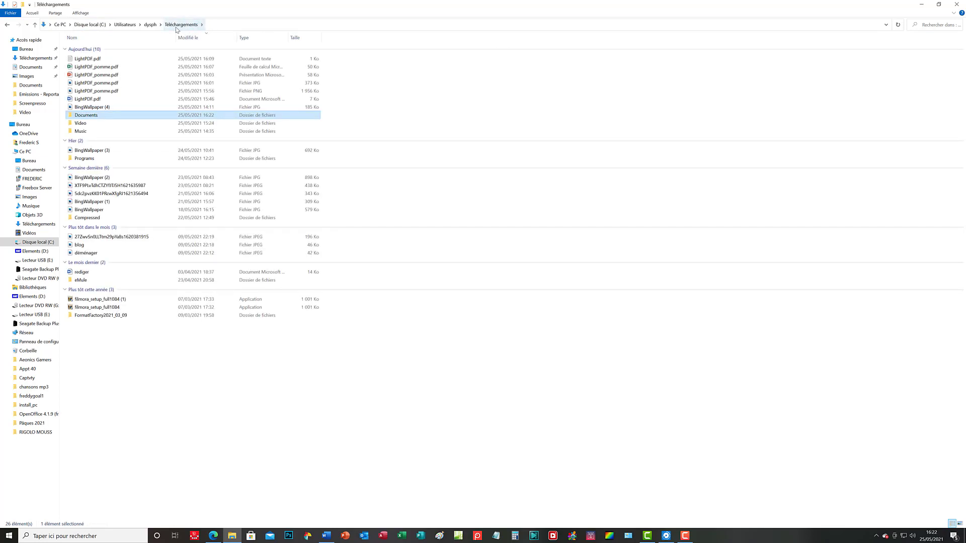
double_click(89, 118)
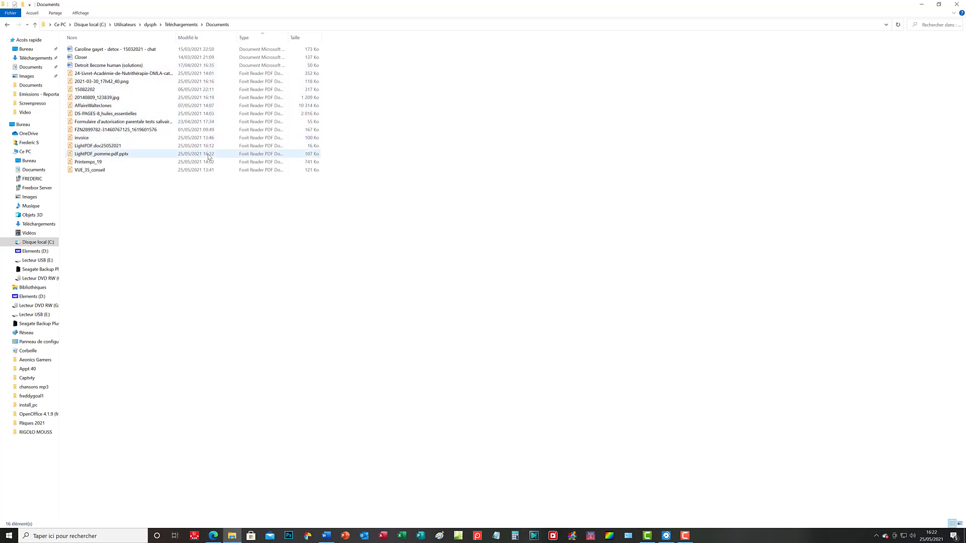
Open the downloaded LightPDF_pomme.pdf.pptx PDF, check its title text and apple picture, and close the reader
right_click(144, 157)
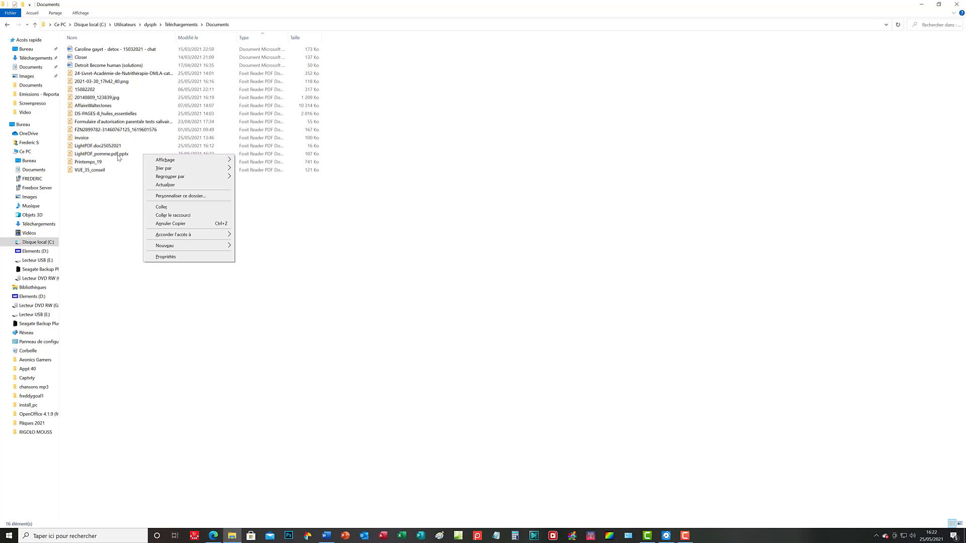
click(119, 158)
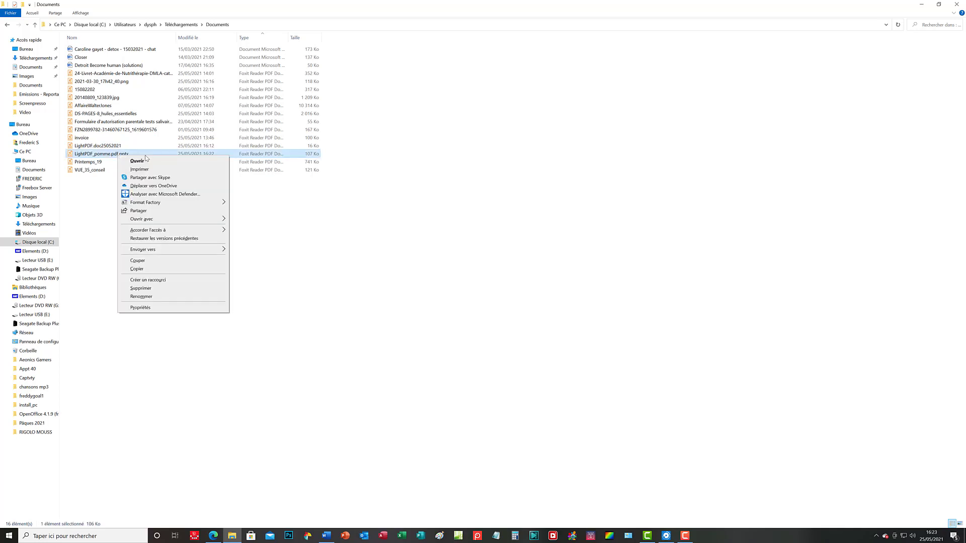
click(150, 162)
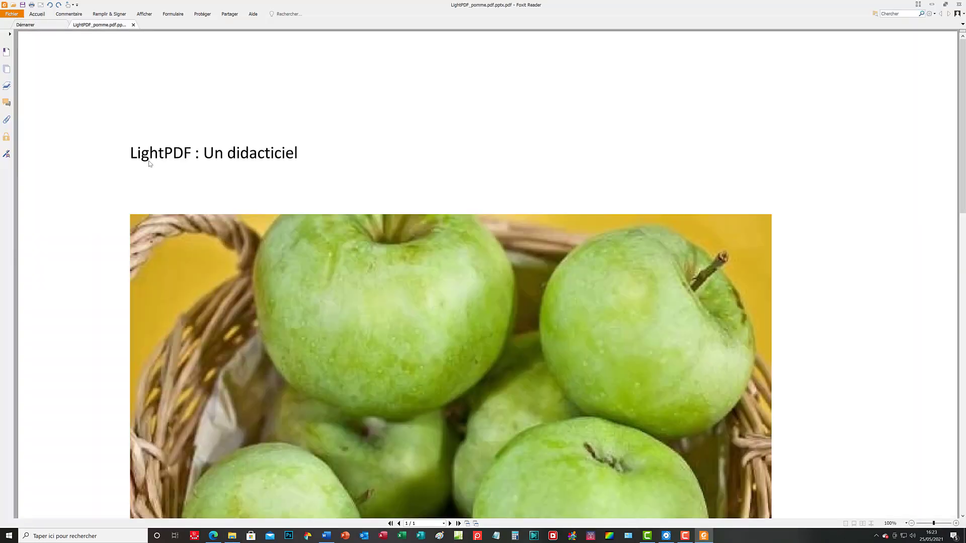
click(960, 5)
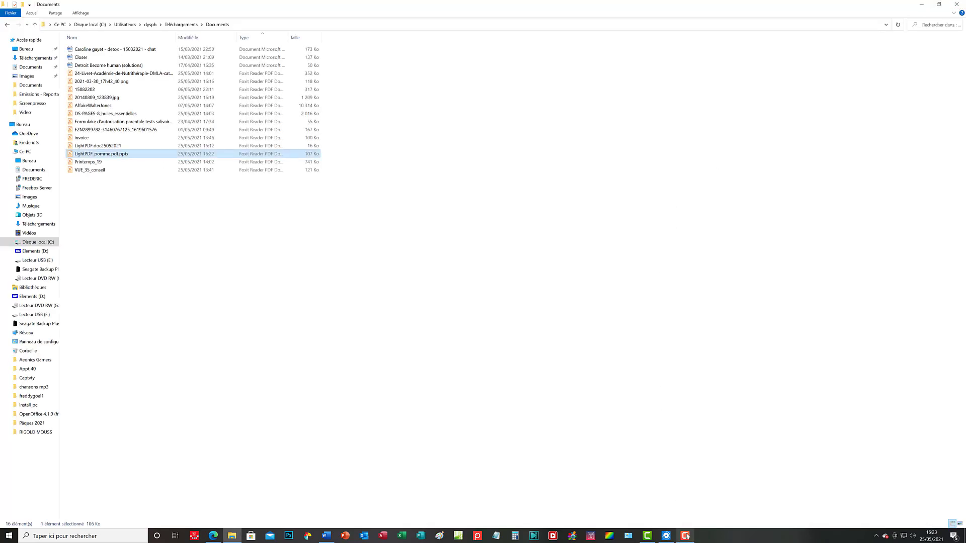
mouse_move(687, 540)
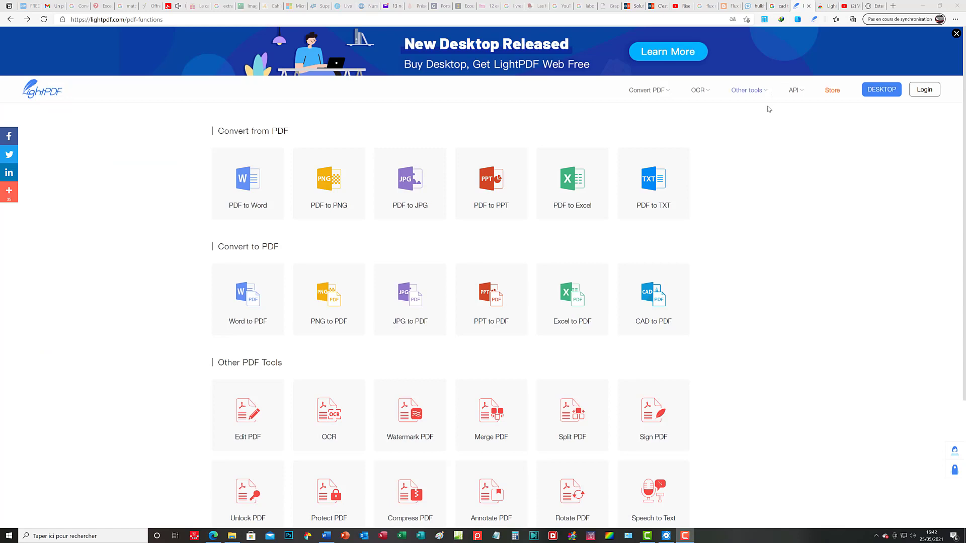
Open LightPDF's Excel to PDF converter, upload LightPDF_pomme.pdf.xlsx from the Téléchargements folder, and convert it
mouse_move(768, 107)
click(563, 301)
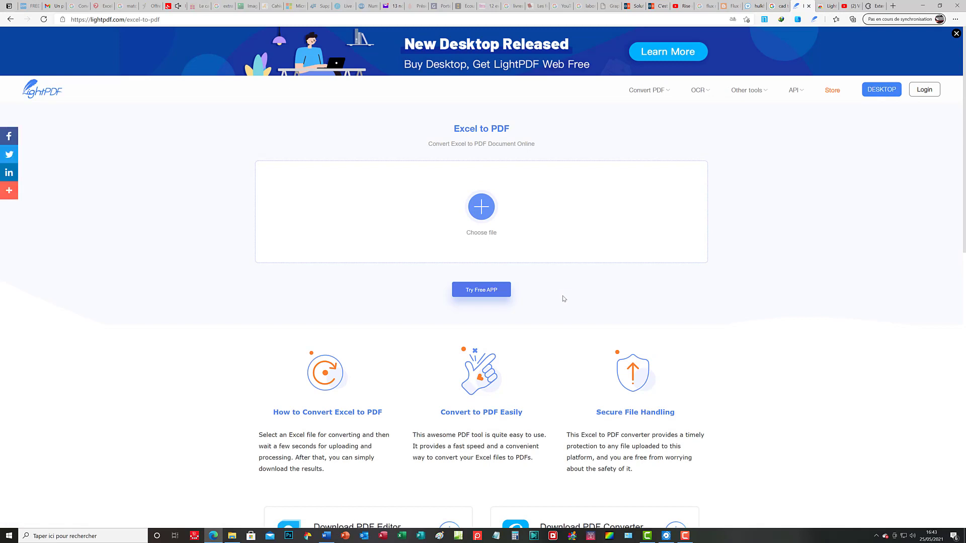
click(482, 213)
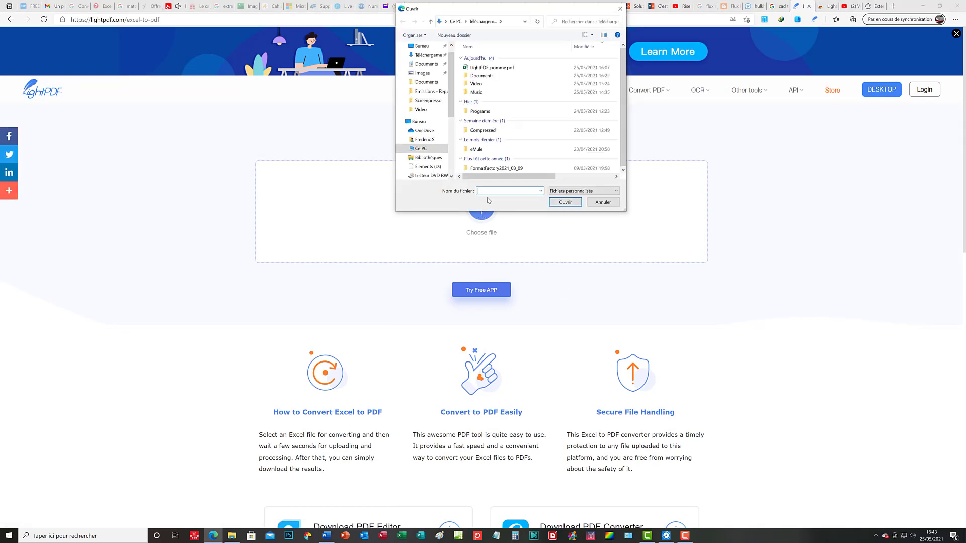
click(484, 68)
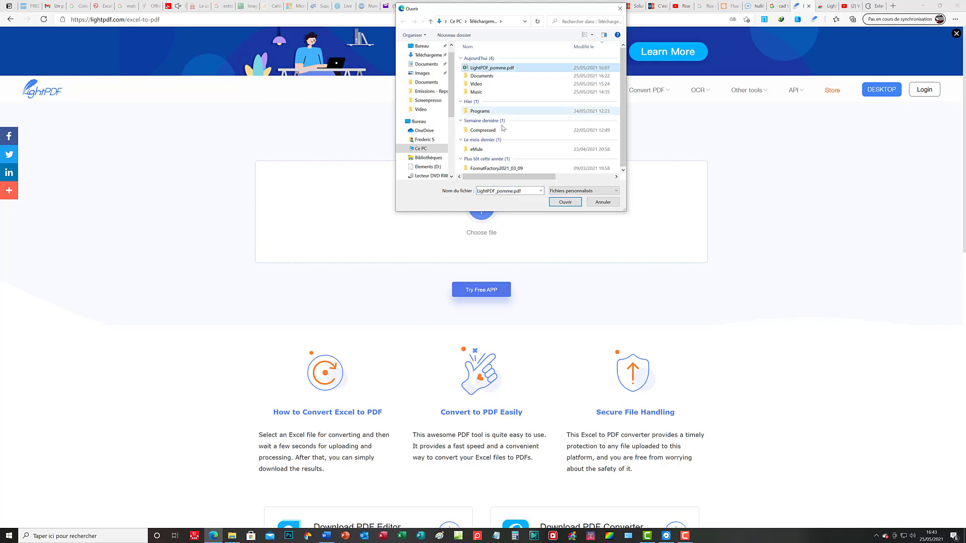
click(565, 202)
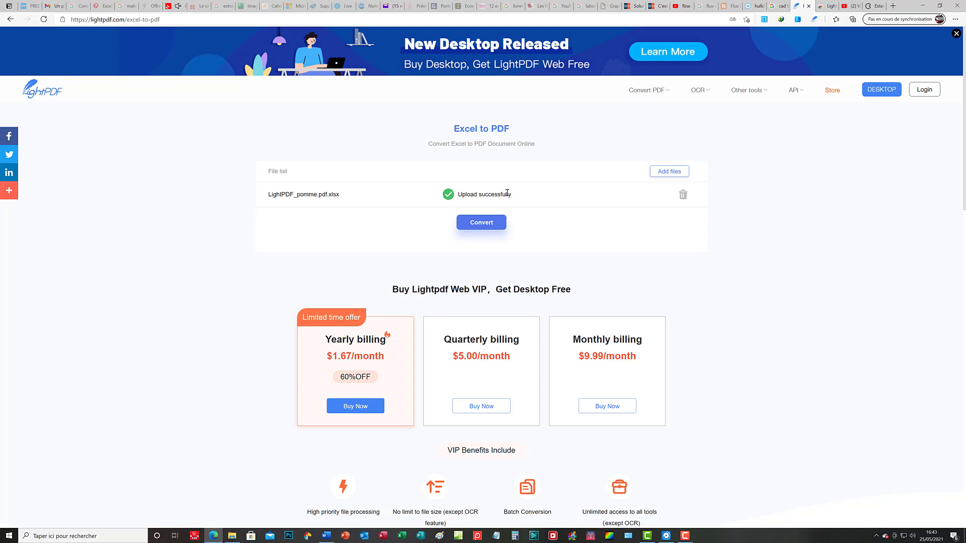
click(481, 222)
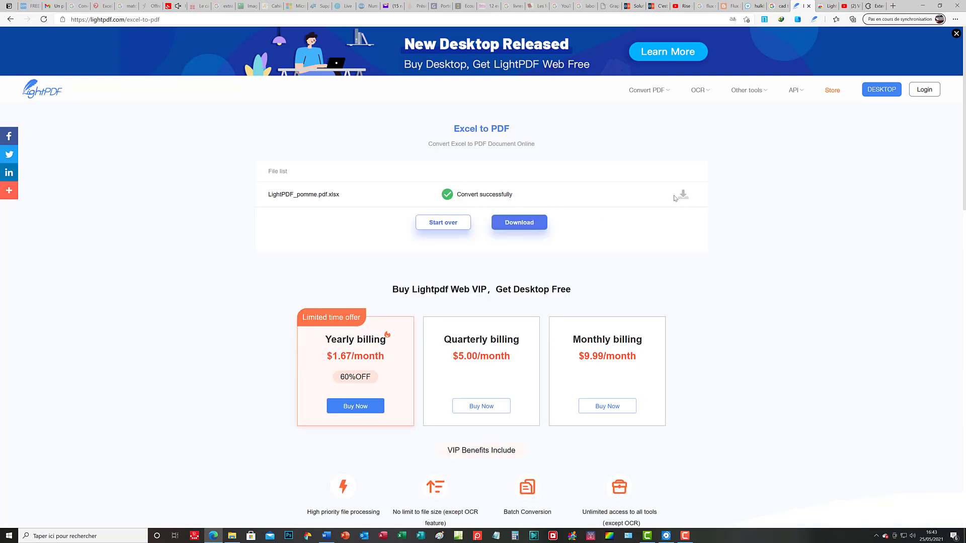
Download the converted spreadsheet to Téléchargements\Documents as LightPDF_pomme.pdf.xlsx.pdf
click(520, 225)
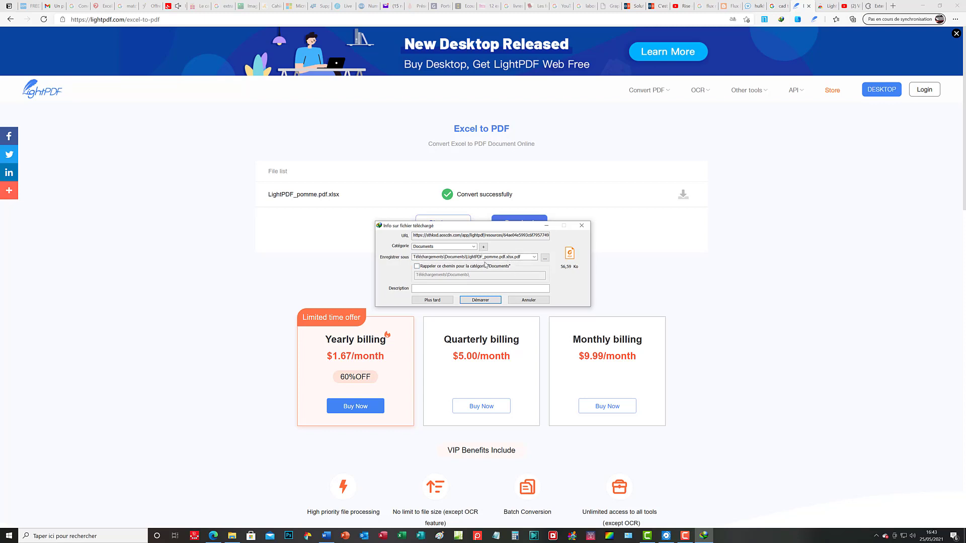
click(505, 257)
key(BackSpace)
click(481, 301)
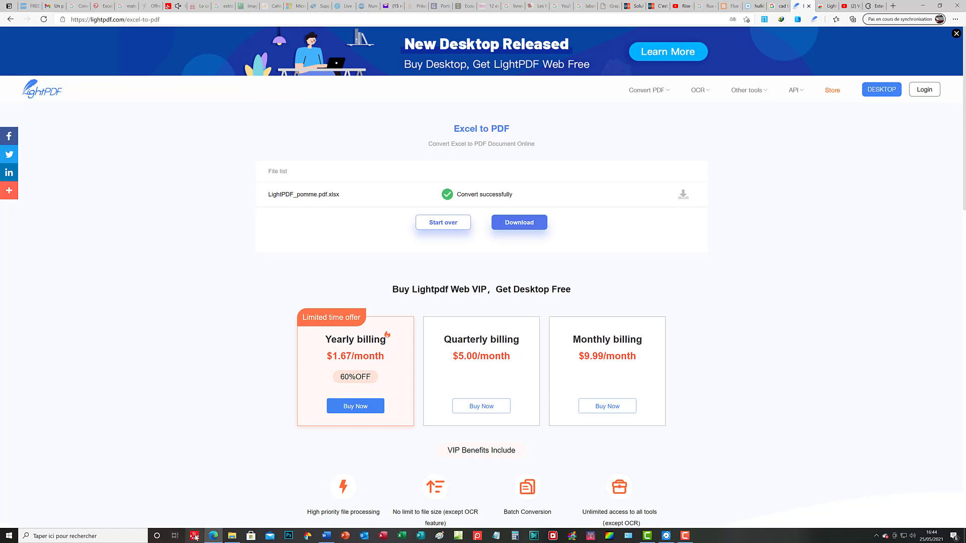
Switch to File Explorer and reopen the Documents folder from Téléchargements
click(231, 536)
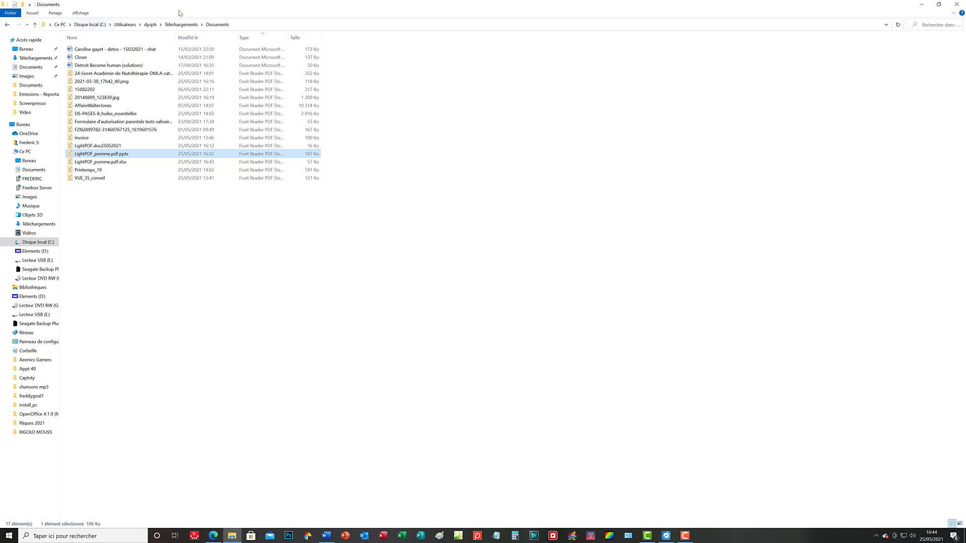
click(187, 26)
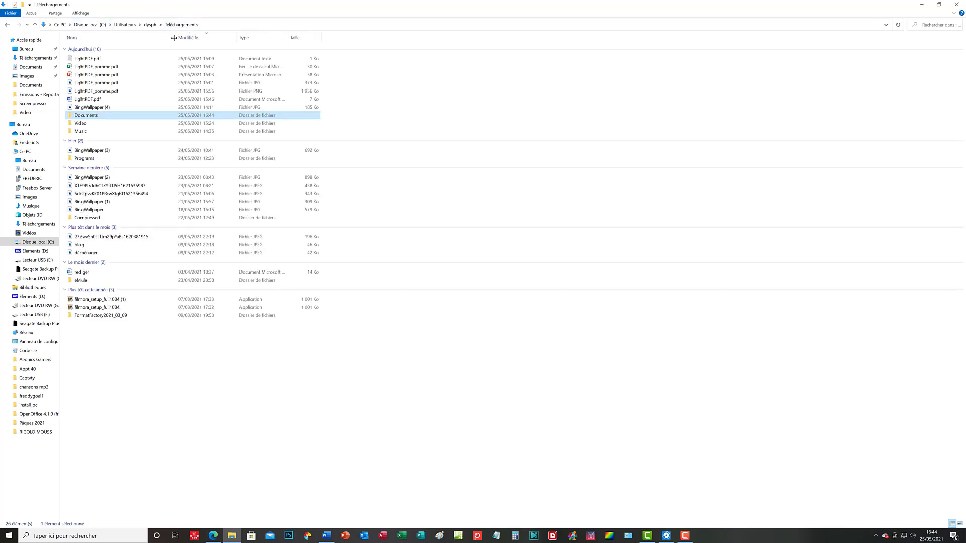
double_click(72, 117)
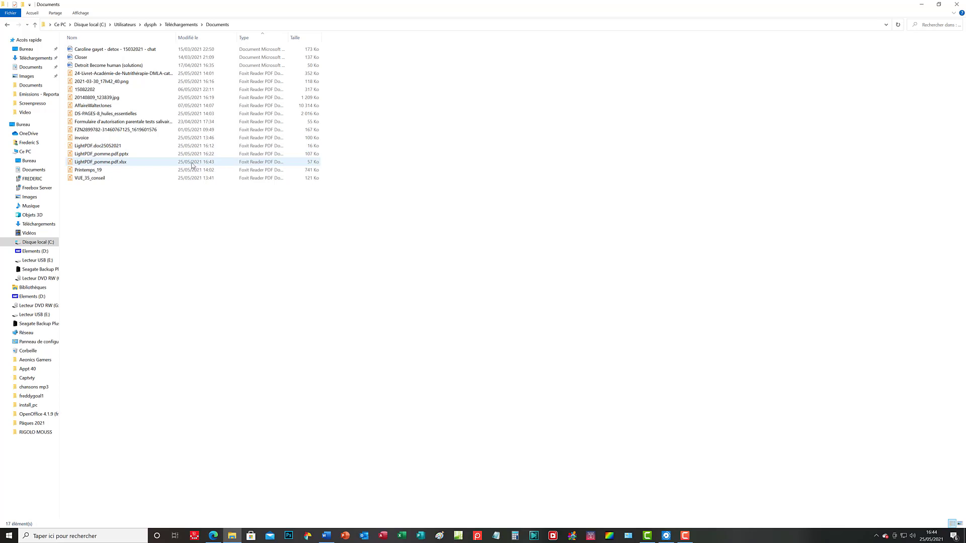
Open the downloaded LightPDF_pomme.pdf.xlsx PDF, examine how the title text and apple picture are laid out, and close the reader
right_click(128, 165)
click(122, 164)
click(122, 164)
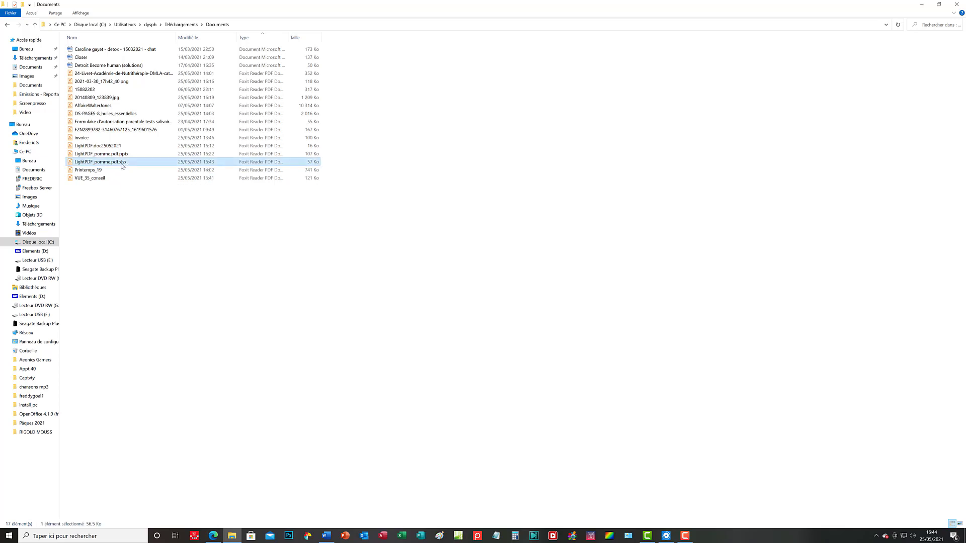
right_click(122, 164)
click(150, 177)
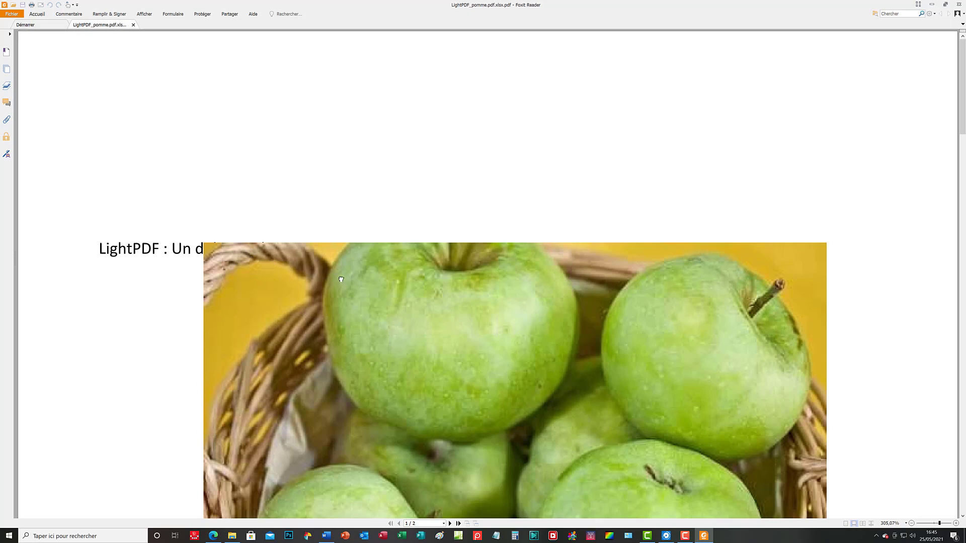
drag(342, 270, 298, 165)
scroll(313, 121, down, 1)
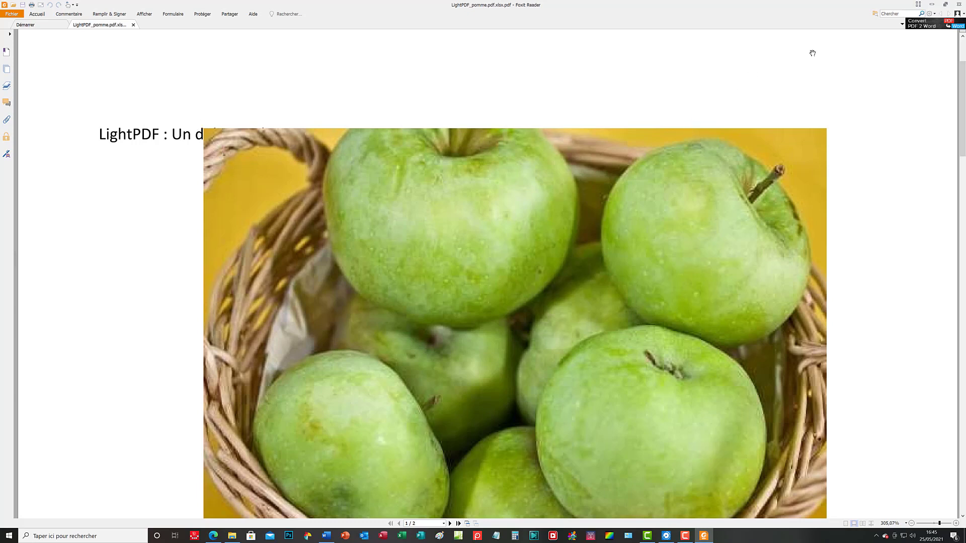
click(959, 4)
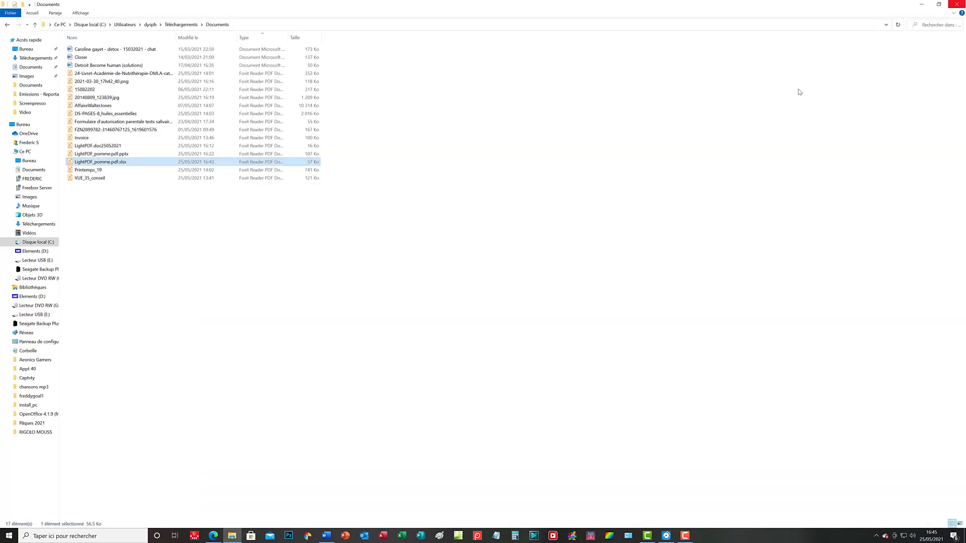
Return to the Edge browser, go back to LightPDF's tool overview, and launch the online PDF editor from the Edit PDF page
click(216, 536)
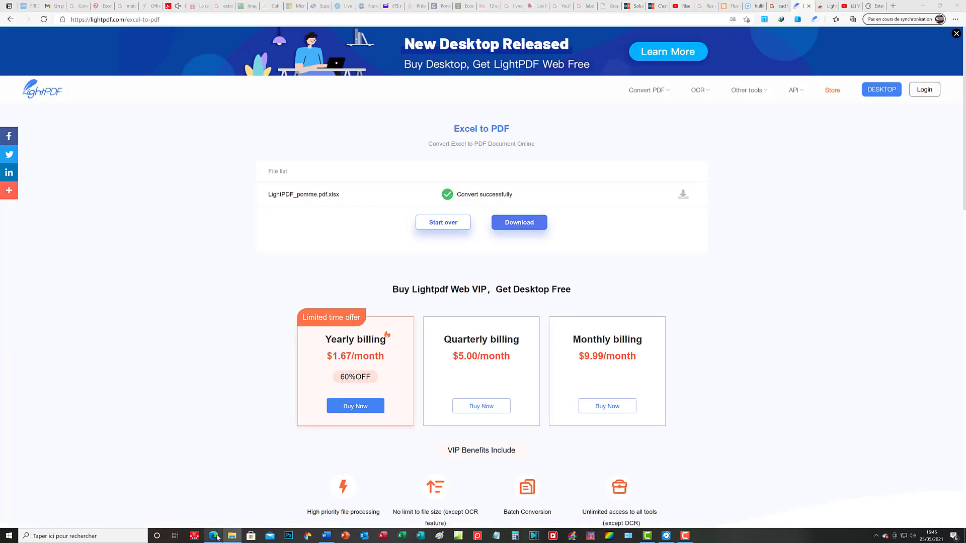
click(15, 21)
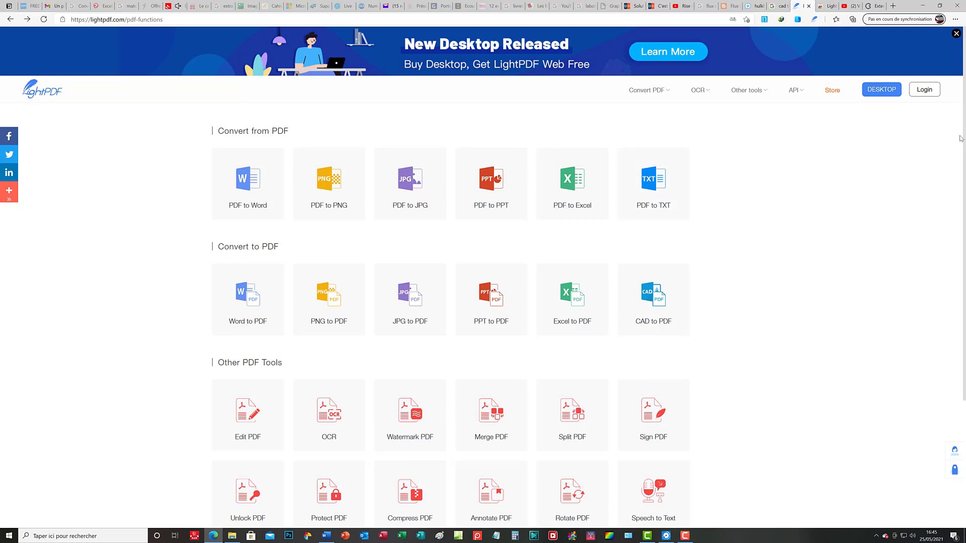
click(253, 420)
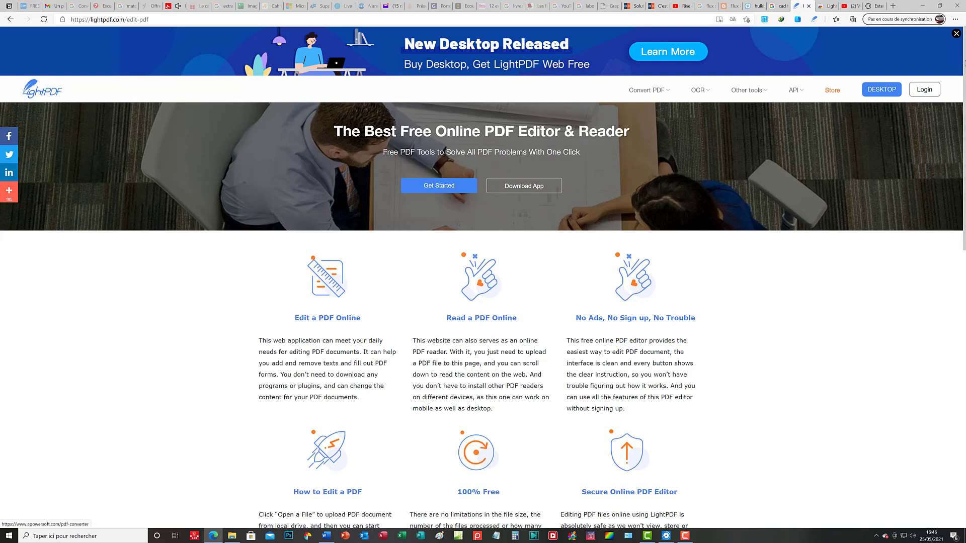
mouse_move(964, 65)
mouse_down()
mouse_move(958, 236)
mouse_move(962, 60)
mouse_up()
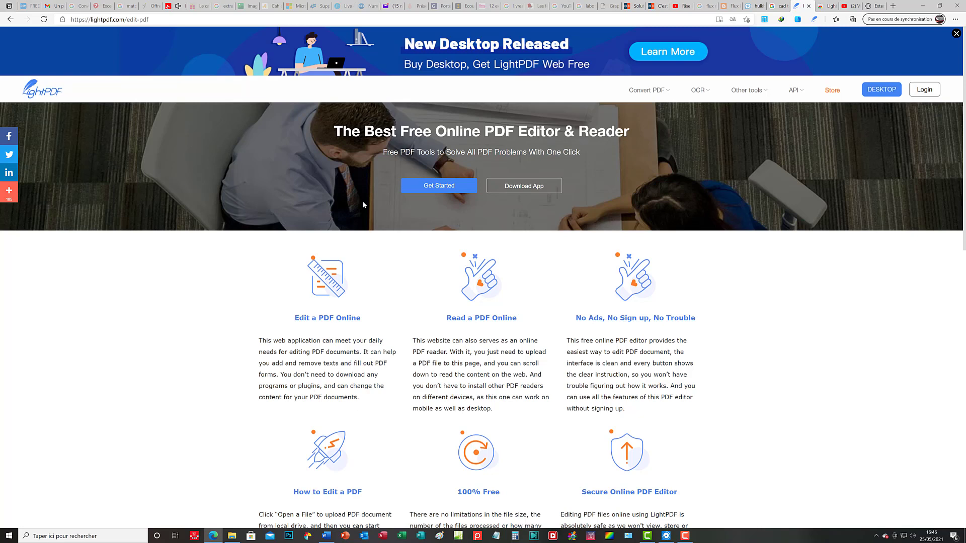
click(451, 188)
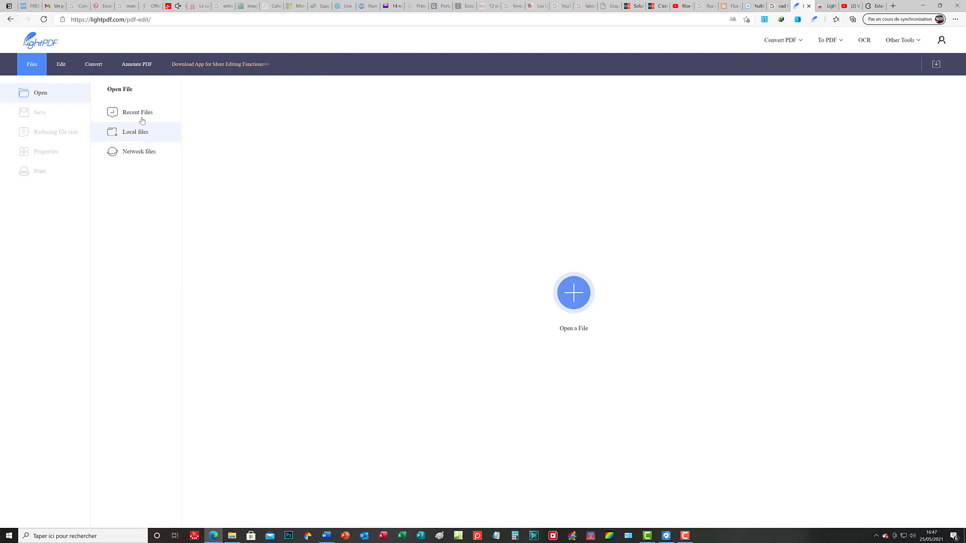
Try to open LightPDF_pomme.pdf.pptx from Téléchargements\Documents in the online editor
click(573, 298)
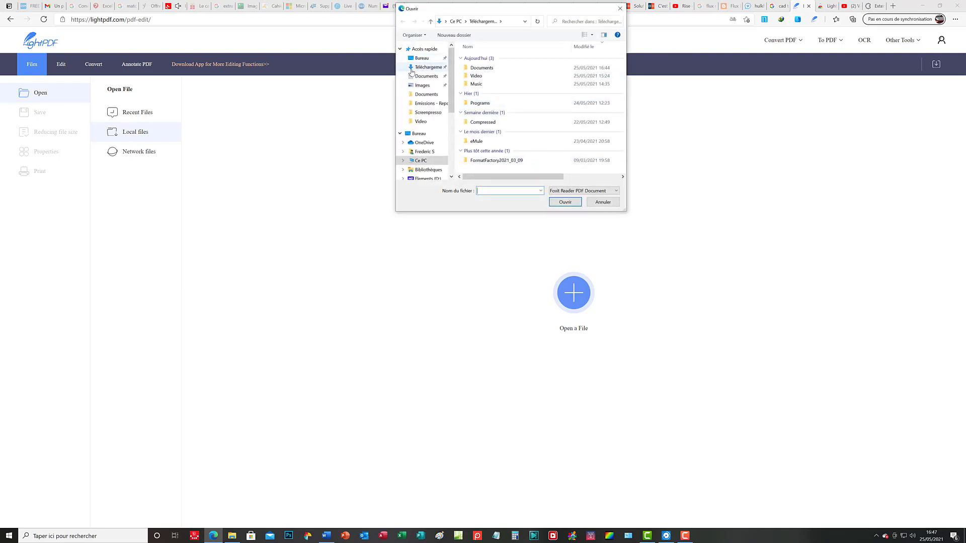
click(424, 67)
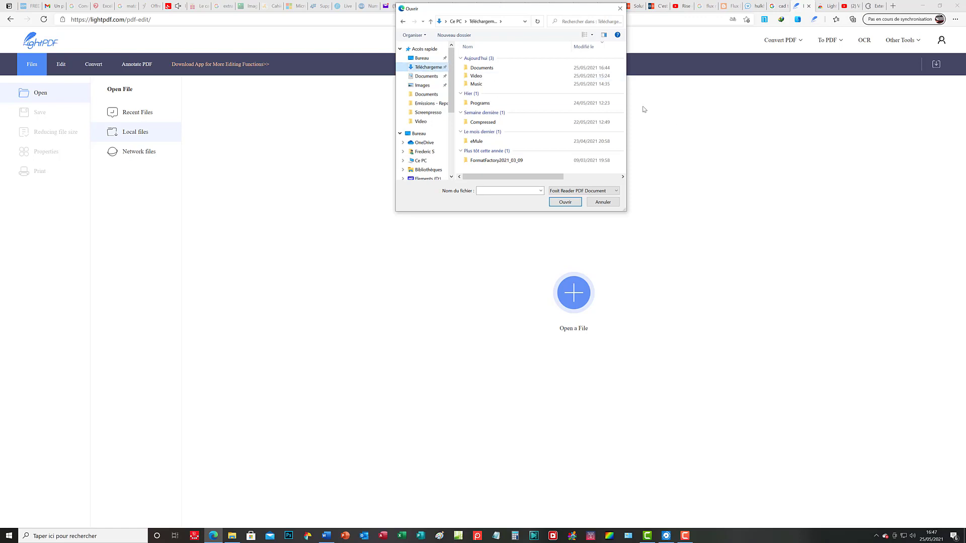
mouse_move(505, 177)
mouse_down()
mouse_move(539, 178)
mouse_move(503, 178)
mouse_up()
click(422, 76)
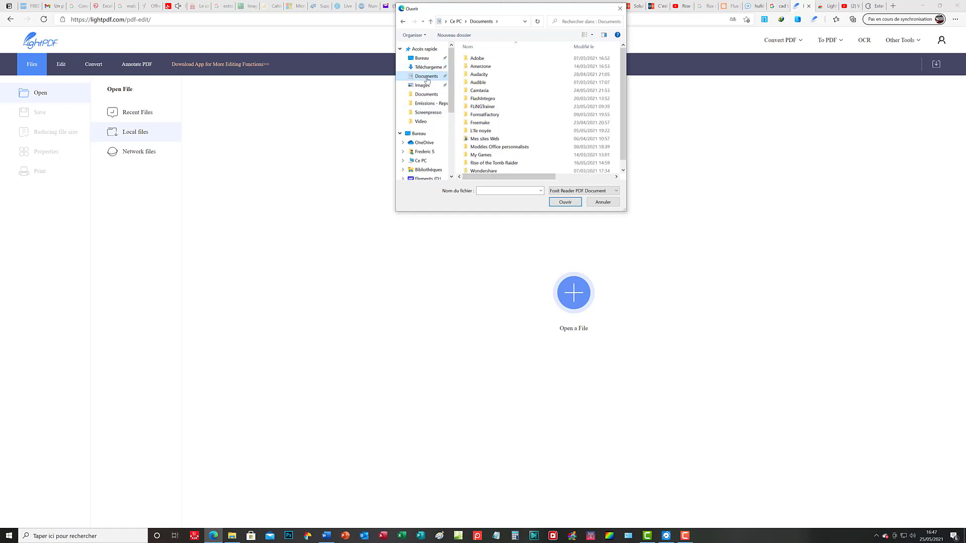
click(443, 68)
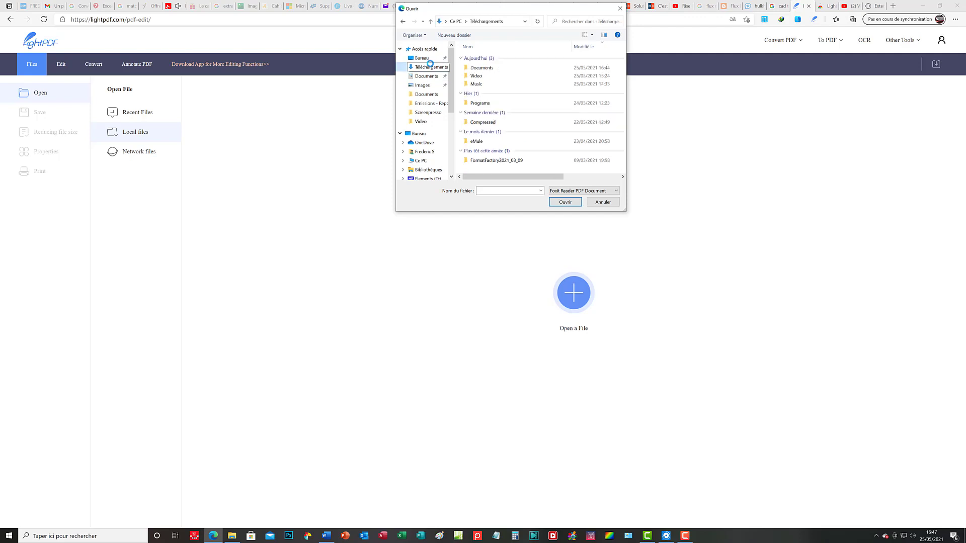
double_click(486, 68)
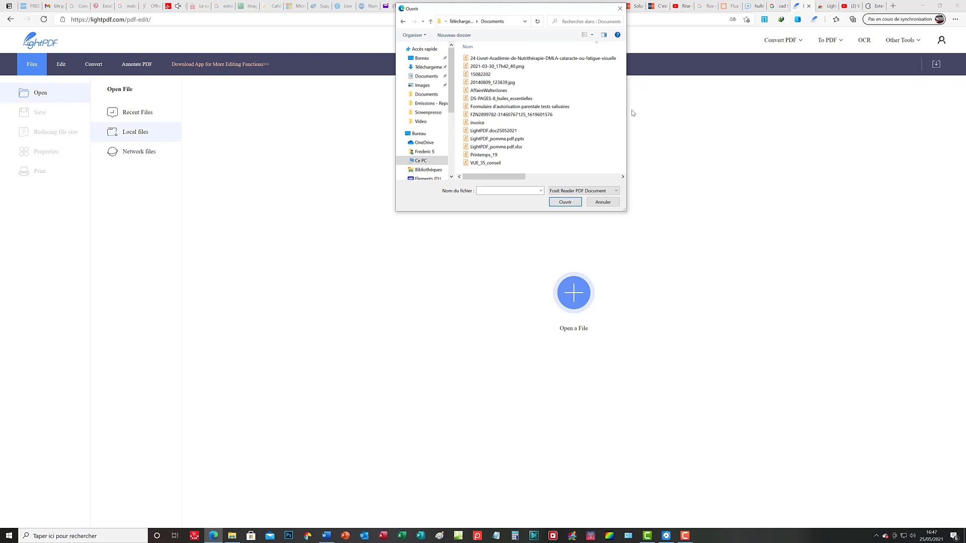
click(524, 142)
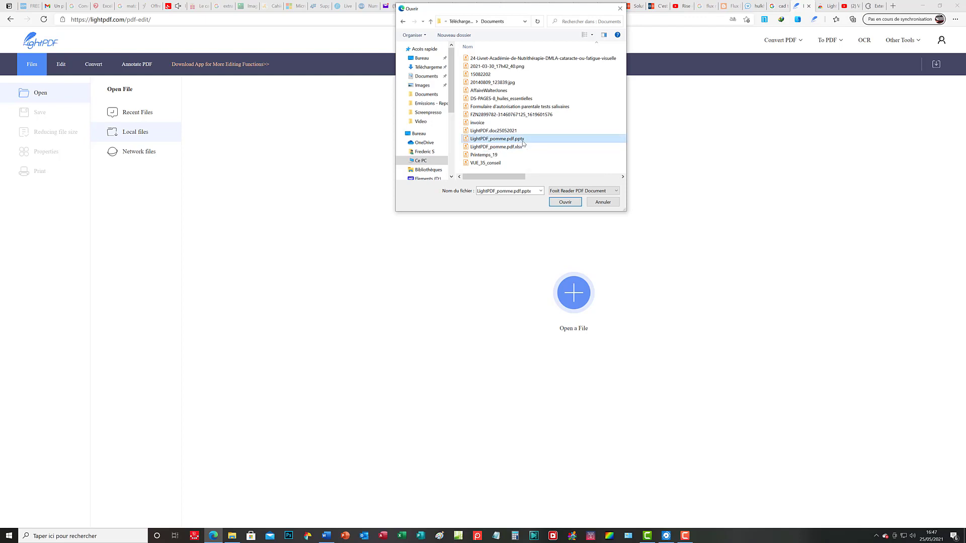
click(562, 203)
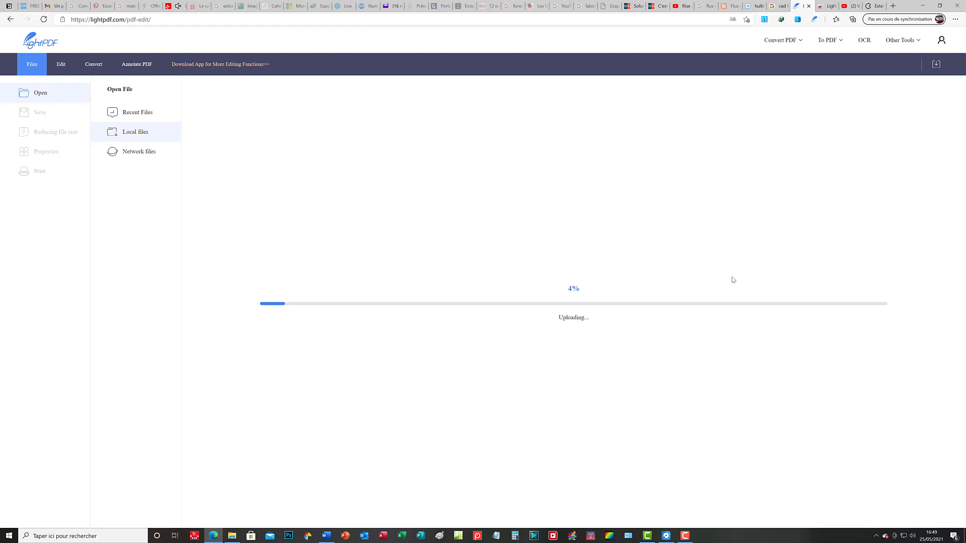
Check the Documents folder in File Explorer, return to Edge, and open LightPDF_pomme.pdf.xlsx in the online editor
click(235, 537)
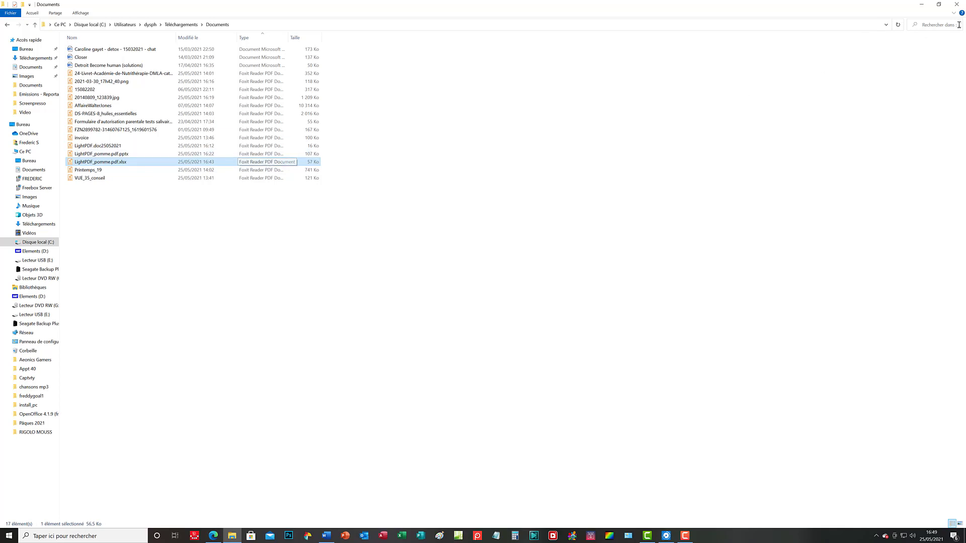
click(215, 536)
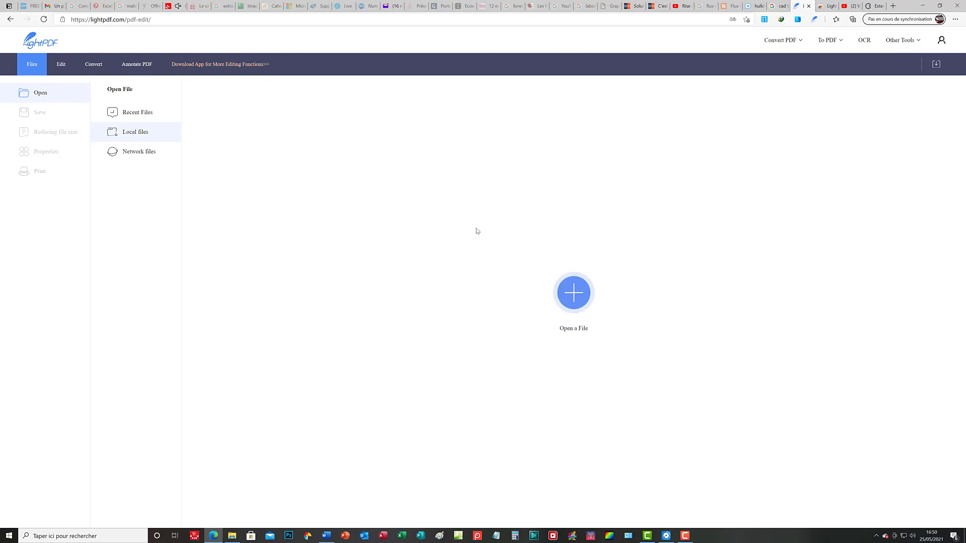
click(577, 300)
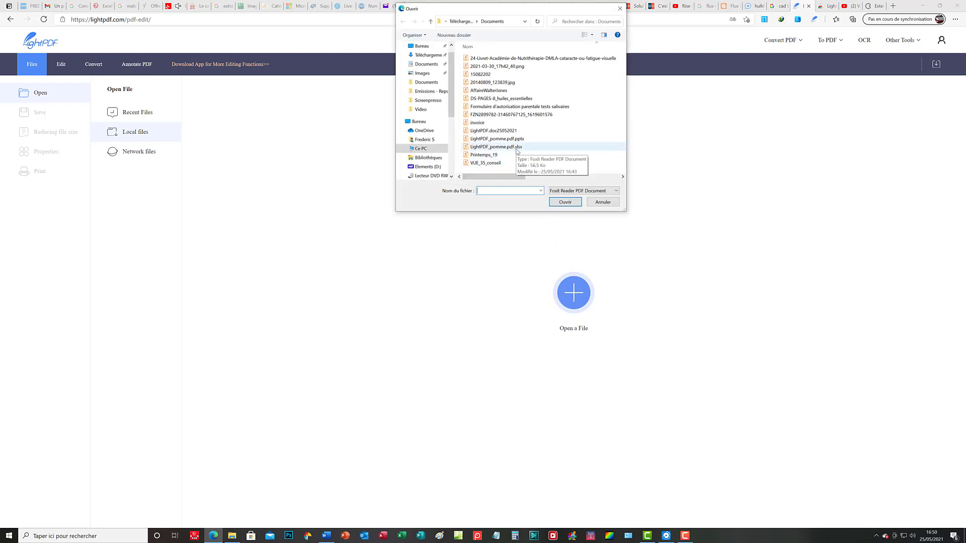
click(517, 147)
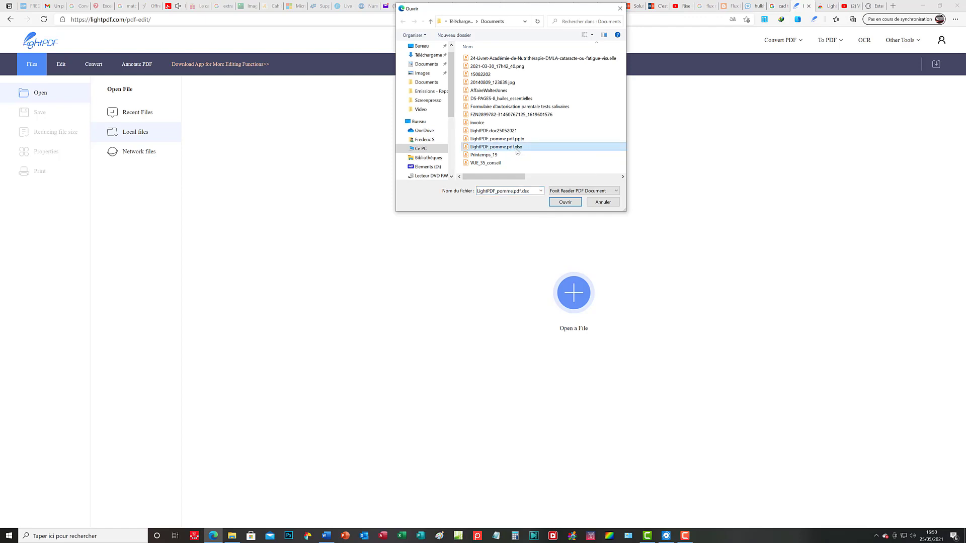
click(571, 204)
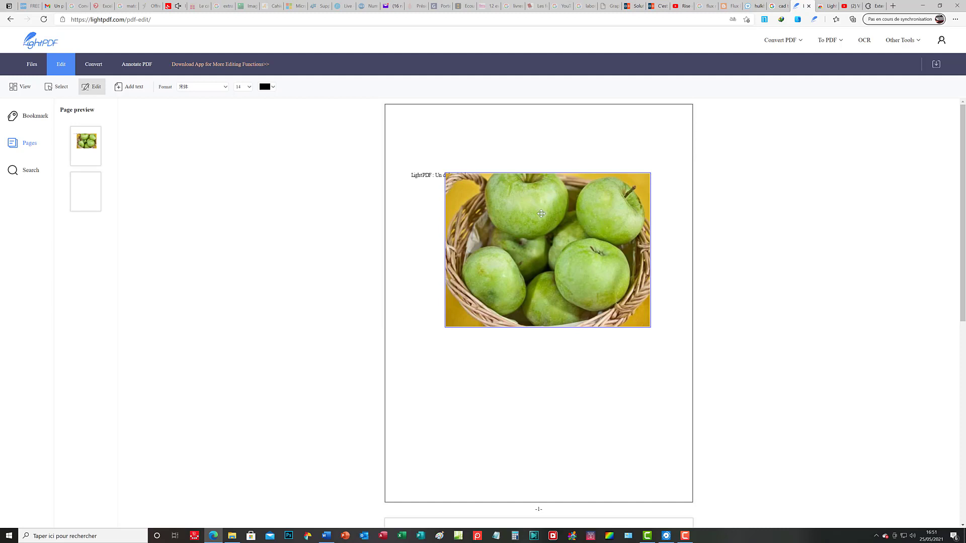
Move the apple picture below the title, flush with the title's left edge, and shift the title up above the picture's right half
drag(547, 208, 504, 225)
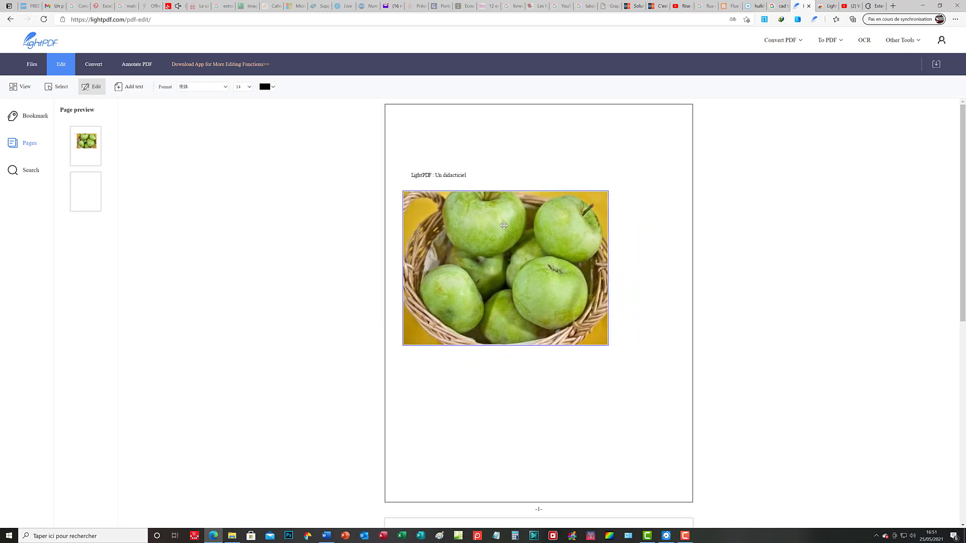
drag(503, 225, 511, 229)
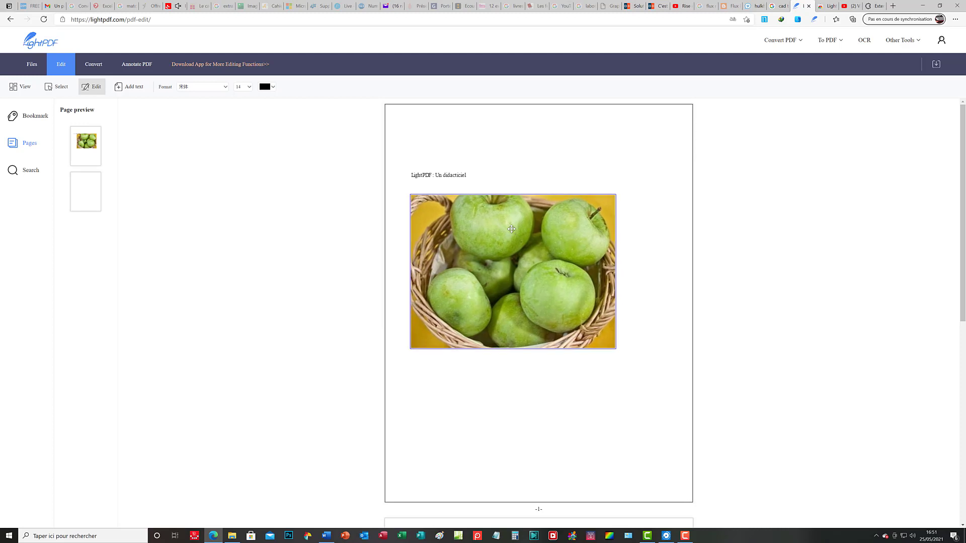
click(477, 191)
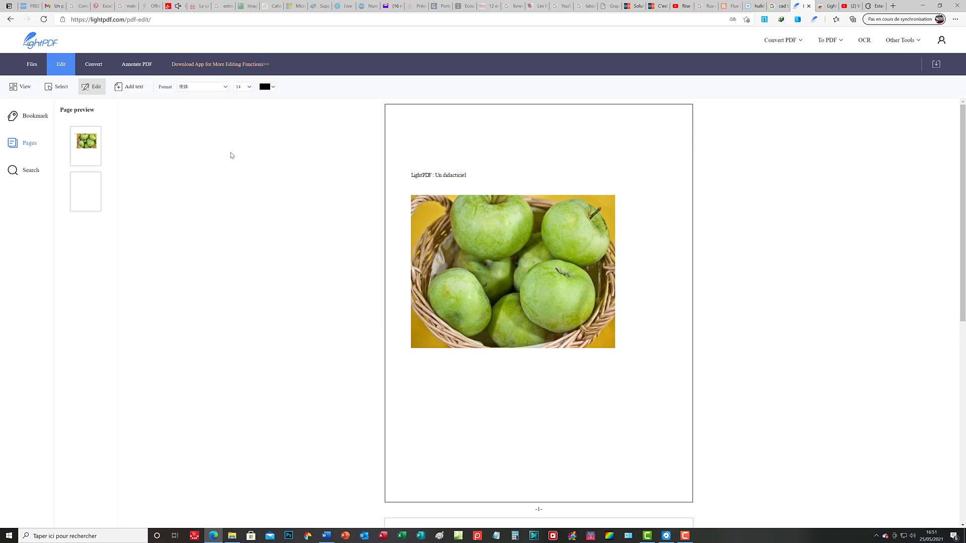
click(55, 91)
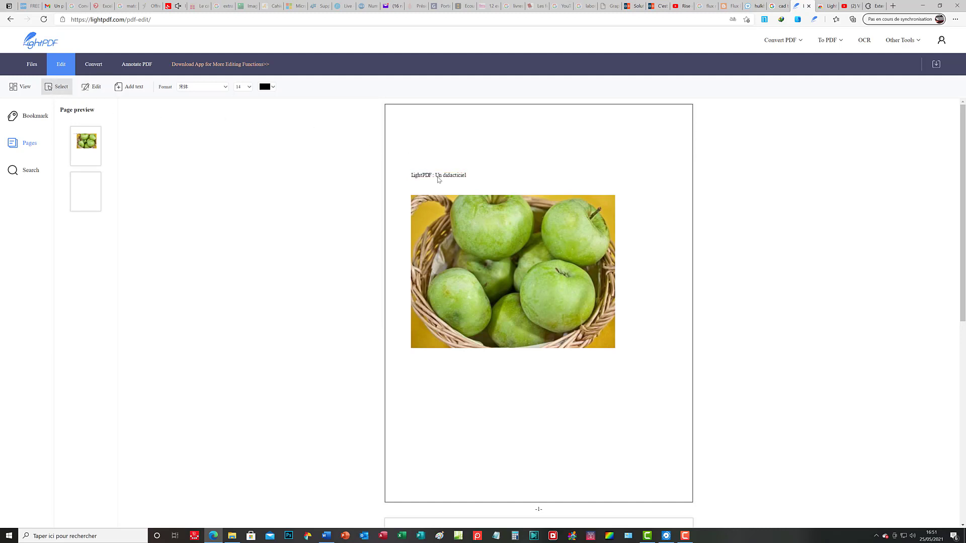
drag(455, 170, 559, 141)
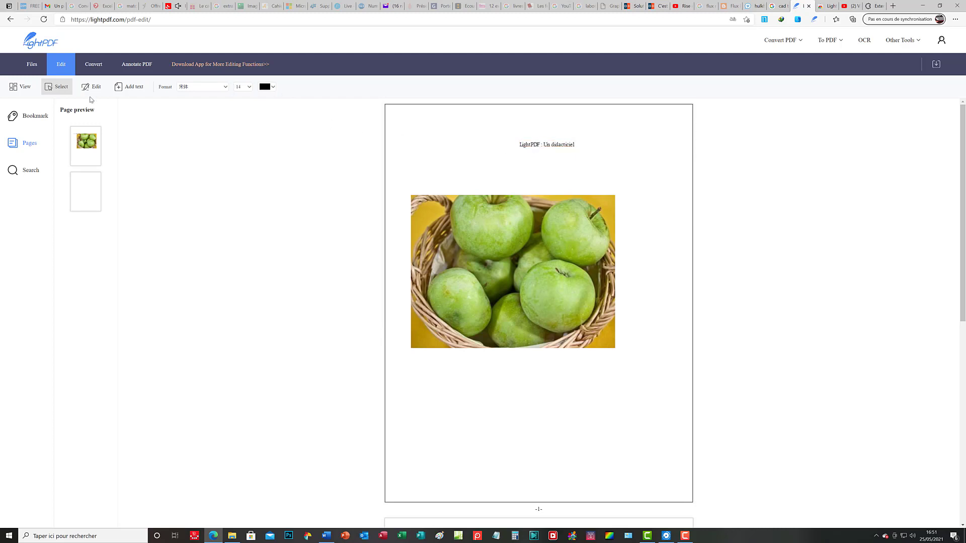
Add the text "Pommes vertes" between the title and the apple picture
click(130, 89)
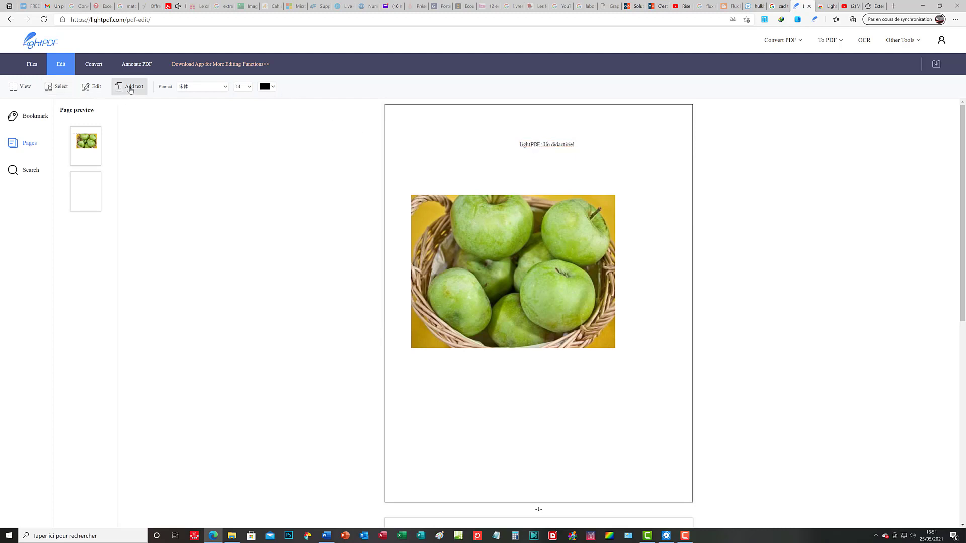
click(447, 167)
text(Pommes vertes)
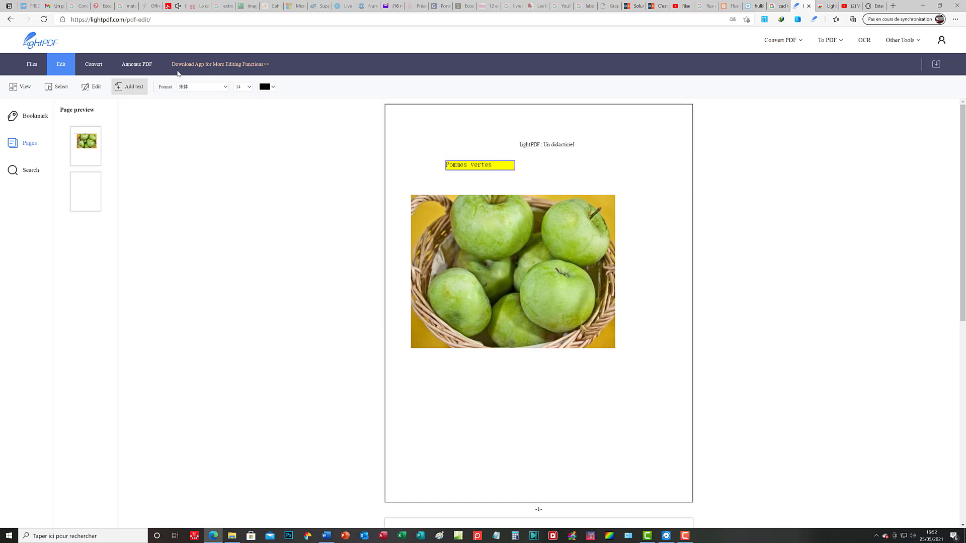
click(552, 152)
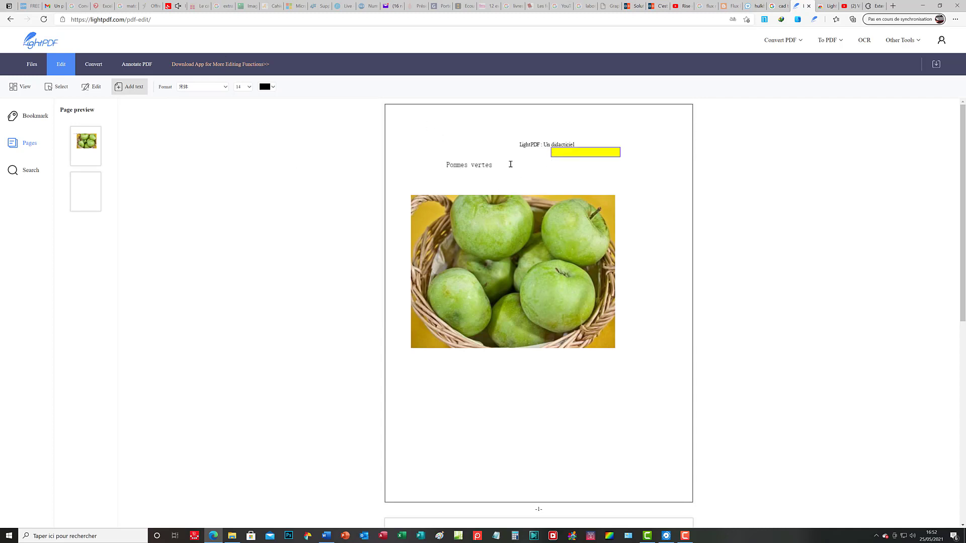
click(401, 148)
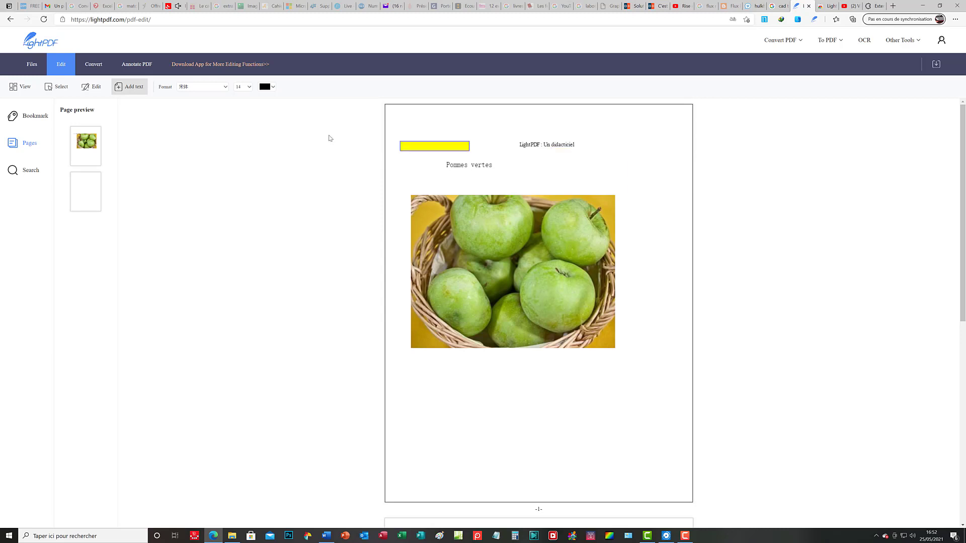
Move the "Pommes vertes" text directly beneath the apple picture, roughly centred, as a caption
click(66, 89)
click(484, 166)
drag(486, 166, 517, 359)
click(523, 349)
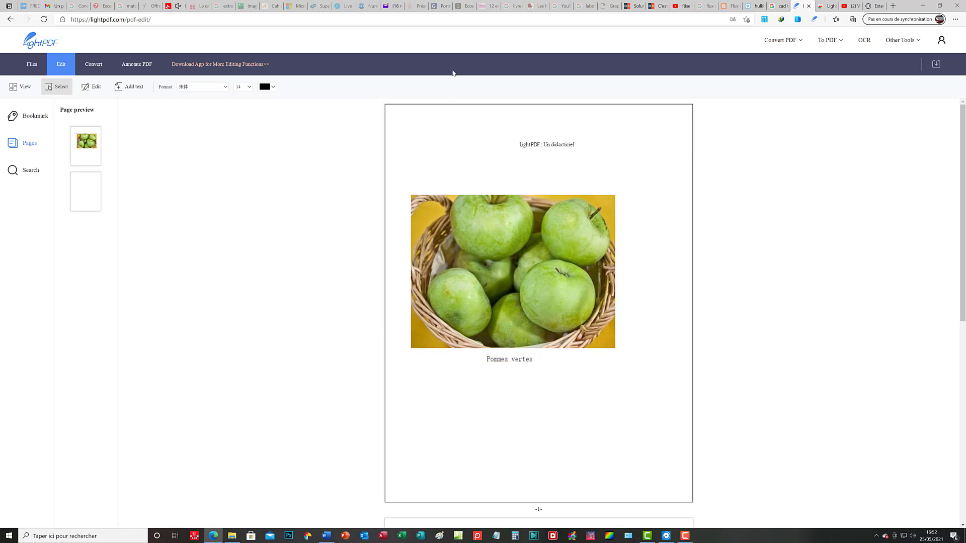
Try the Comic Sans MS font on the title text and move the title to just above the apple picture
click(228, 88)
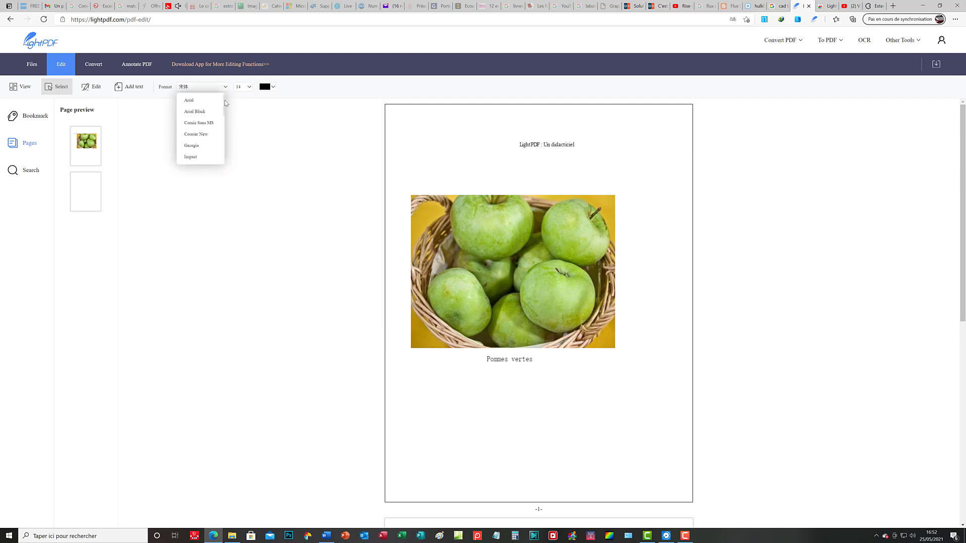
mouse_move(225, 104)
mouse_down()
mouse_move(226, 151)
mouse_move(222, 103)
mouse_up()
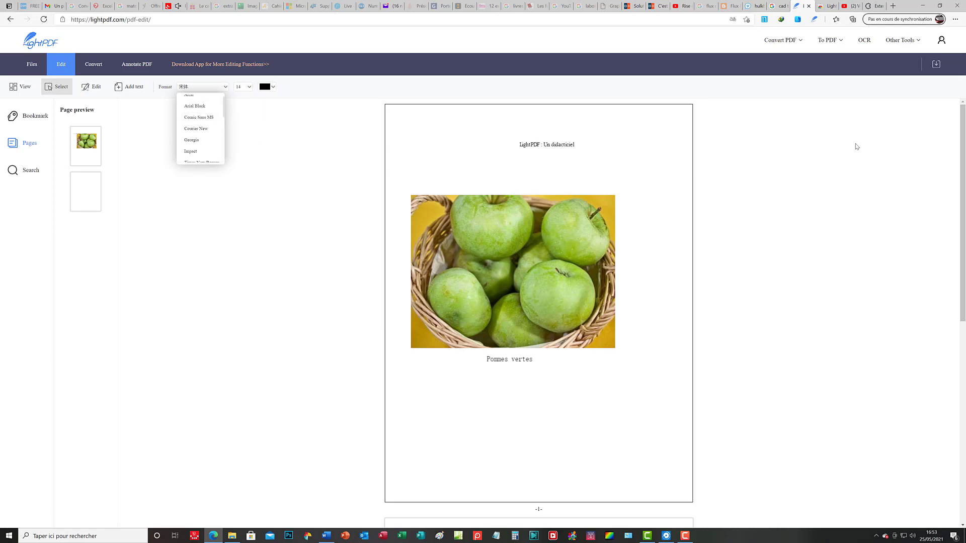
click(581, 145)
drag(577, 143, 508, 147)
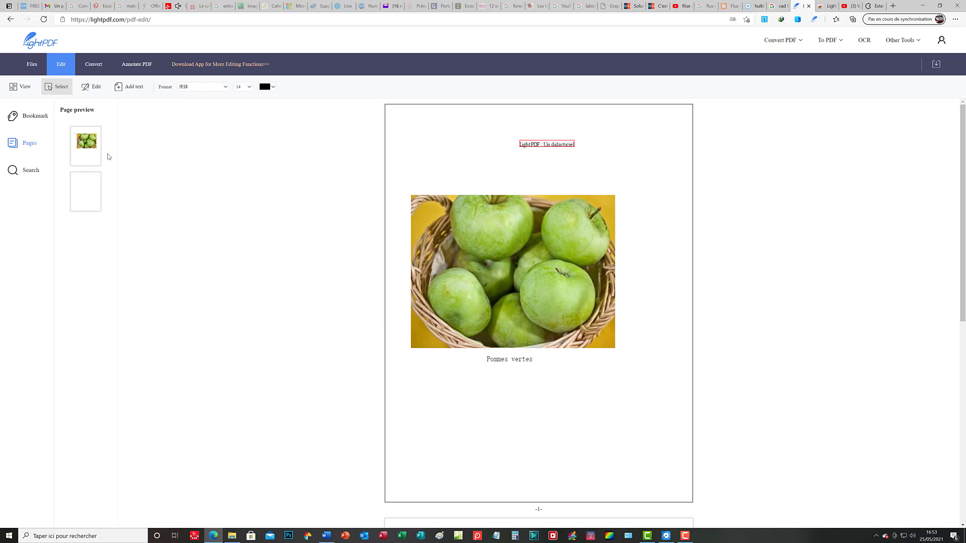
click(225, 87)
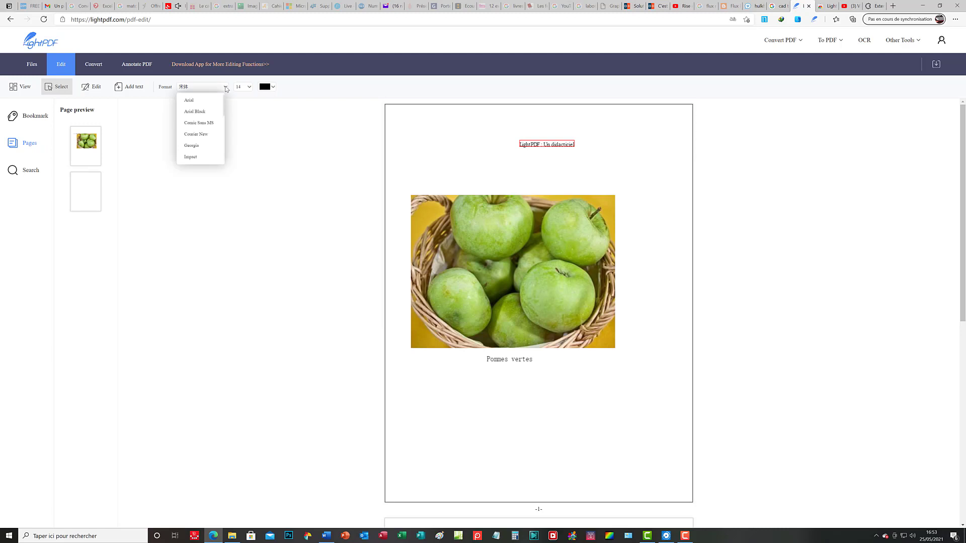
click(210, 127)
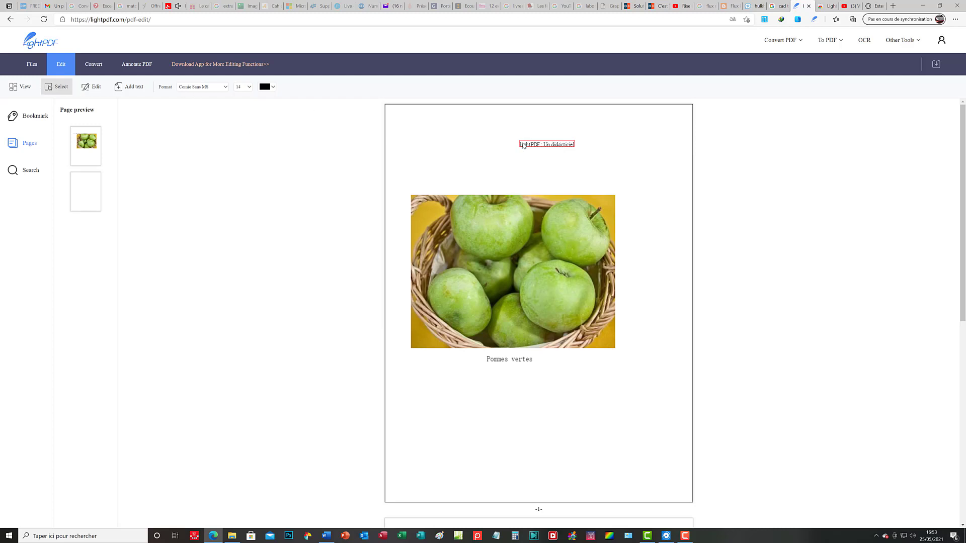
drag(522, 143, 513, 180)
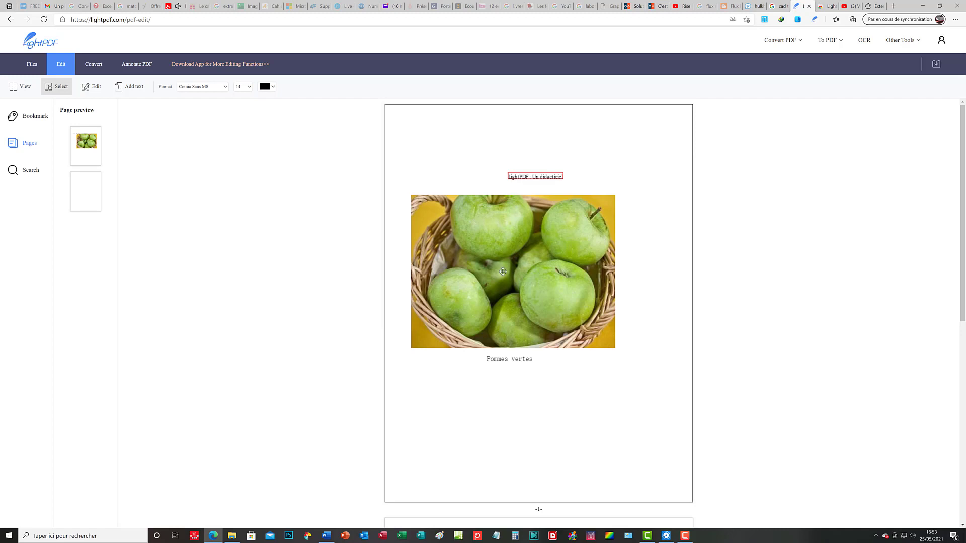
Try to set the selected title's font size to 22
right_click(509, 359)
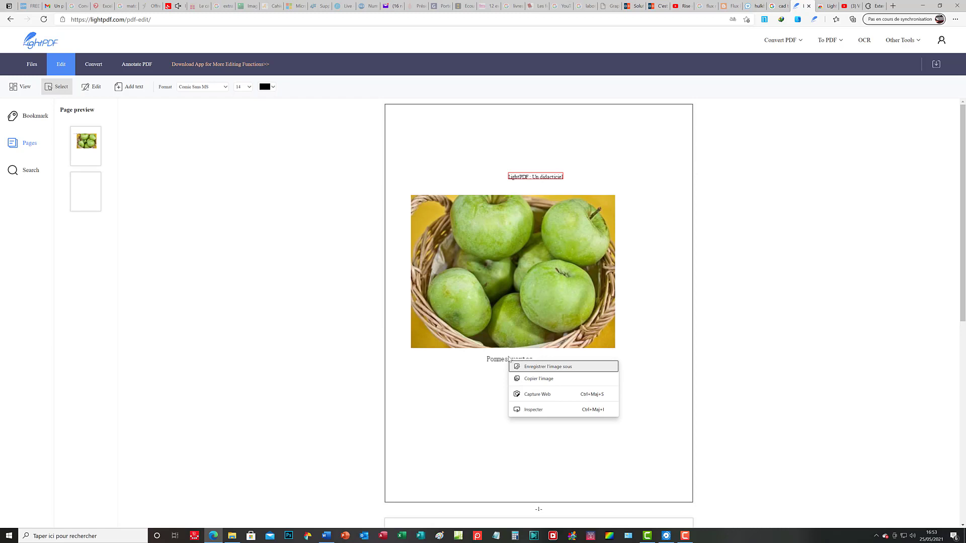
click(249, 87)
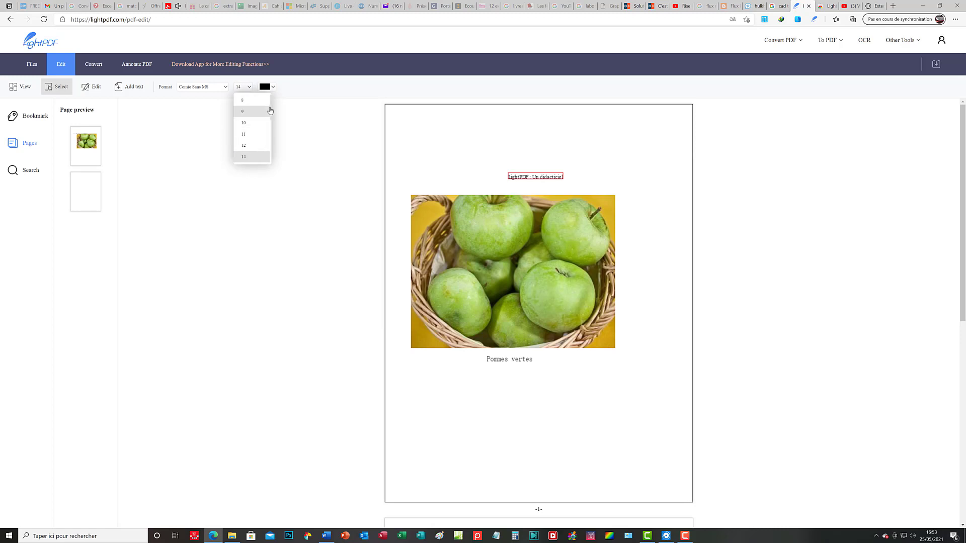
scroll(270, 131, down, 2)
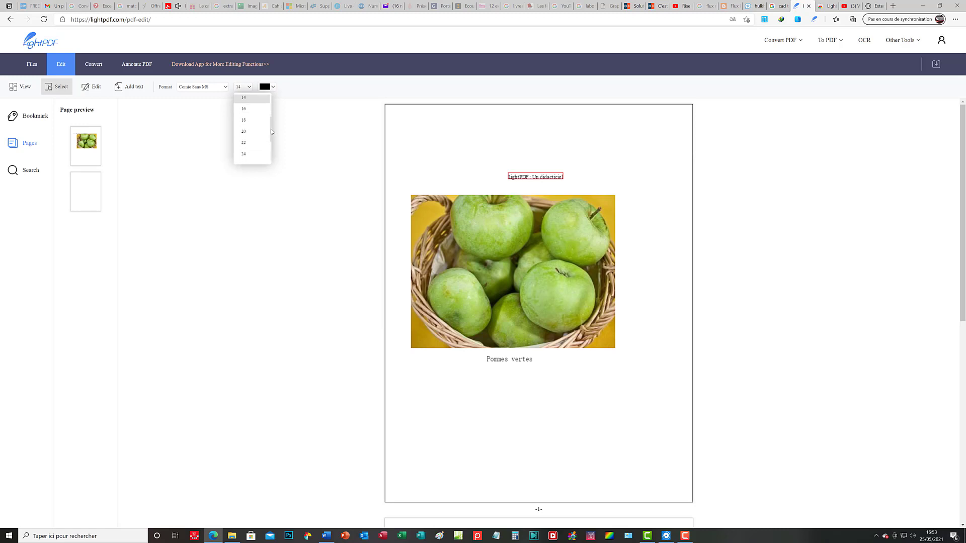
click(244, 143)
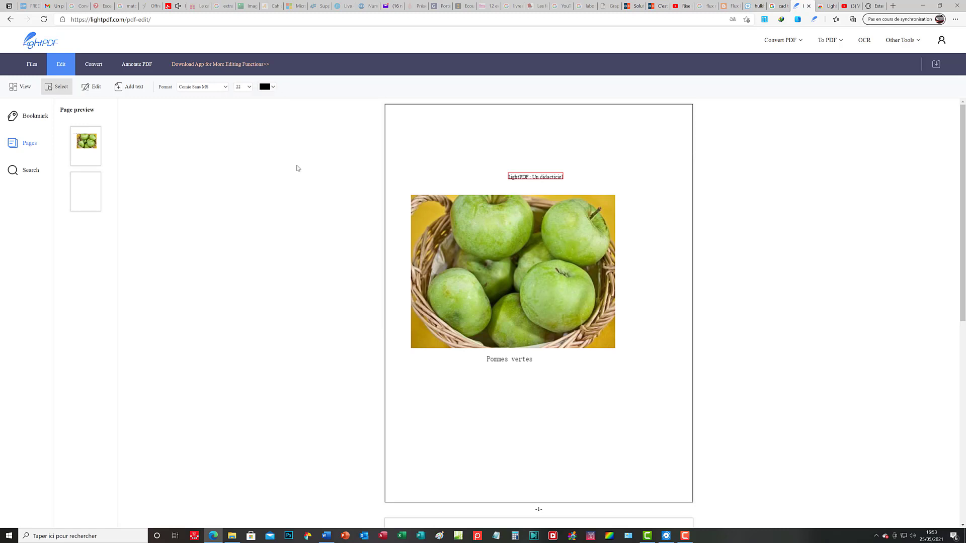
click(521, 361)
Open the title text above the apple picture for editing and set its colour to red
click(93, 88)
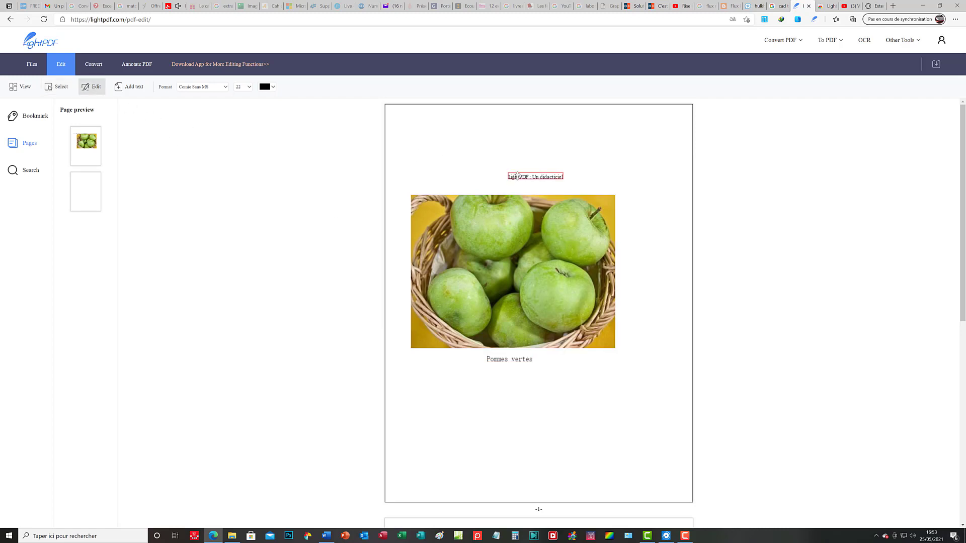
click(530, 180)
click(530, 180)
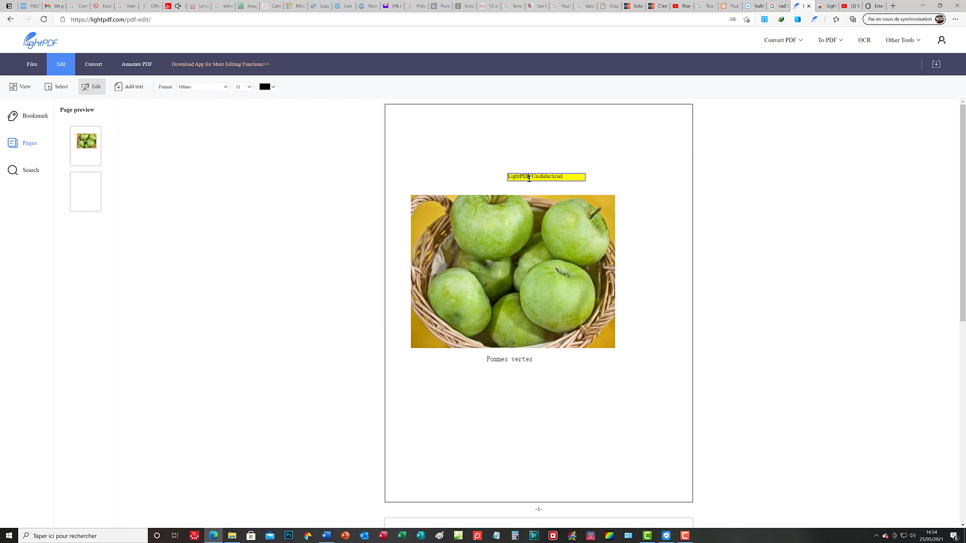
drag(560, 179, 537, 177)
click(579, 178)
double_click(571, 179)
click(274, 88)
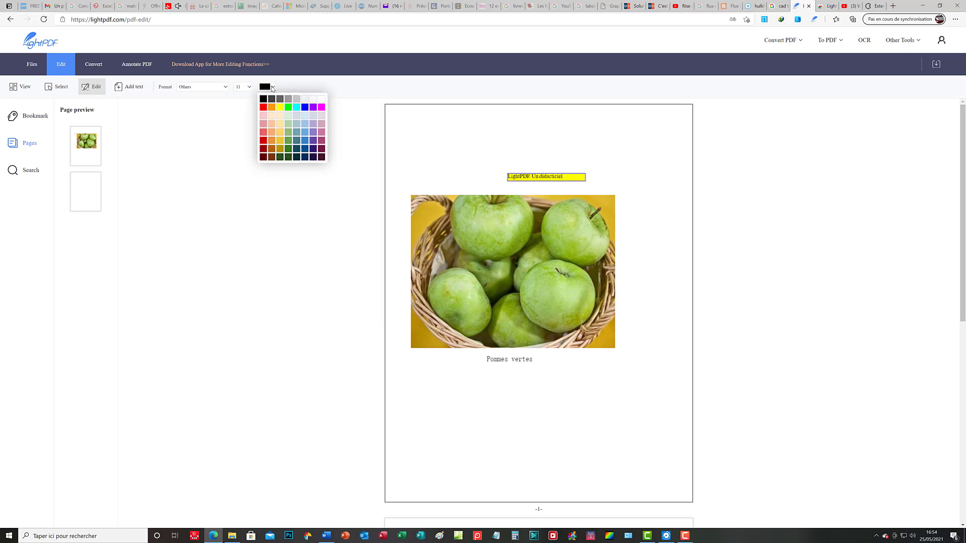
click(263, 108)
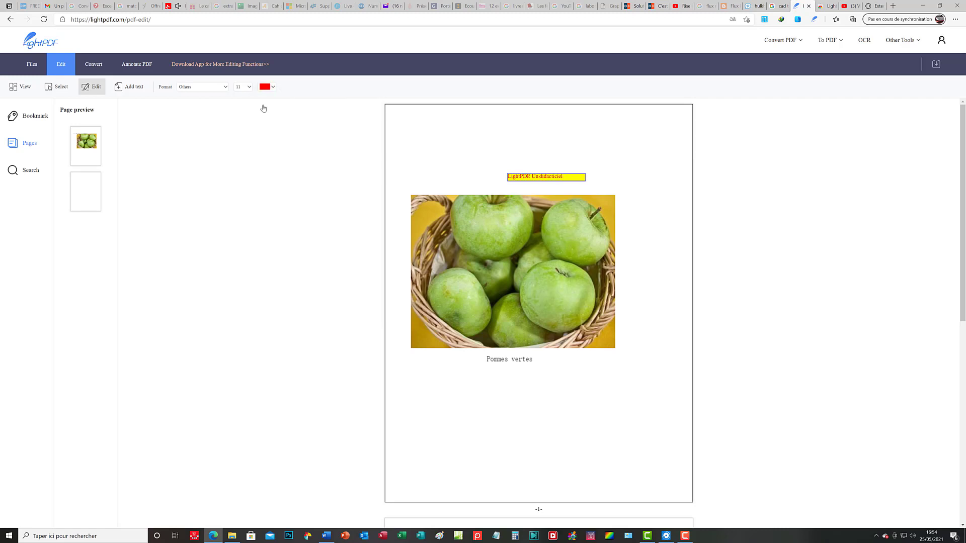
Set the title text's font size to 14
double_click(568, 178)
click(568, 178)
double_click(568, 178)
click(250, 87)
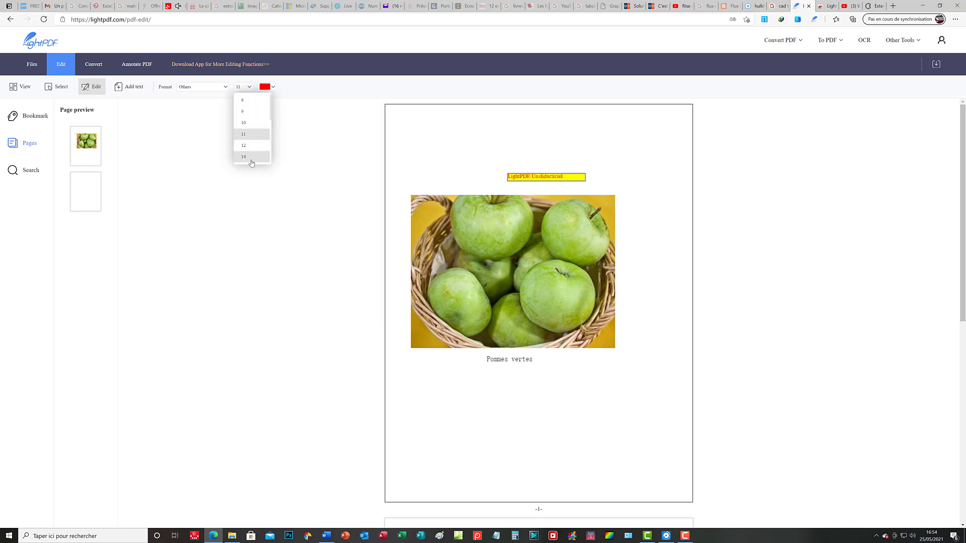
click(251, 157)
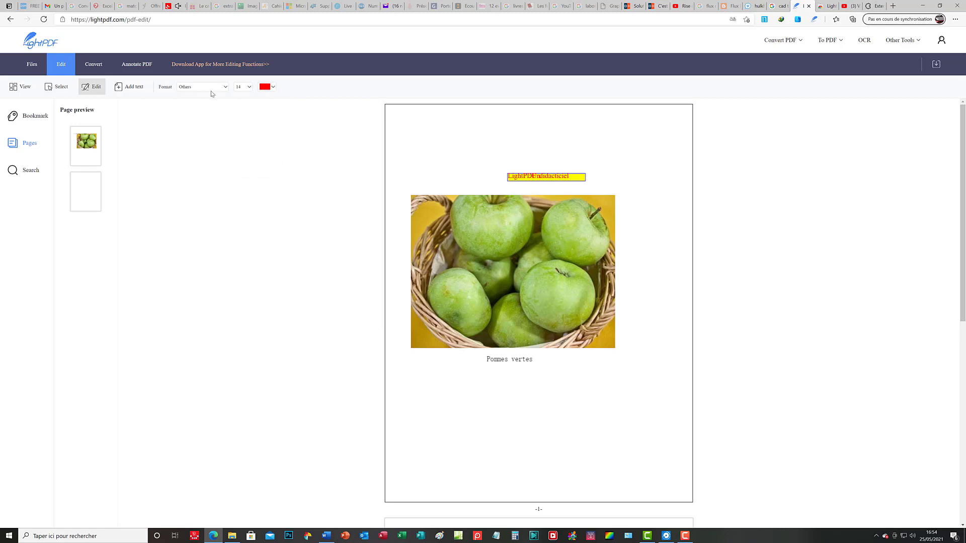
Change the title's font to Impact and move the title slightly up and left, above the apple picture
click(226, 87)
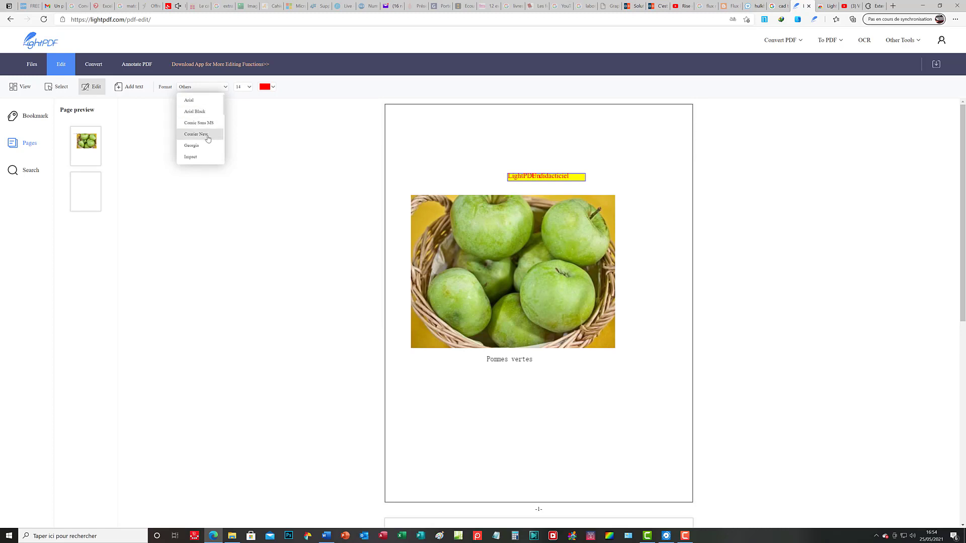
click(206, 158)
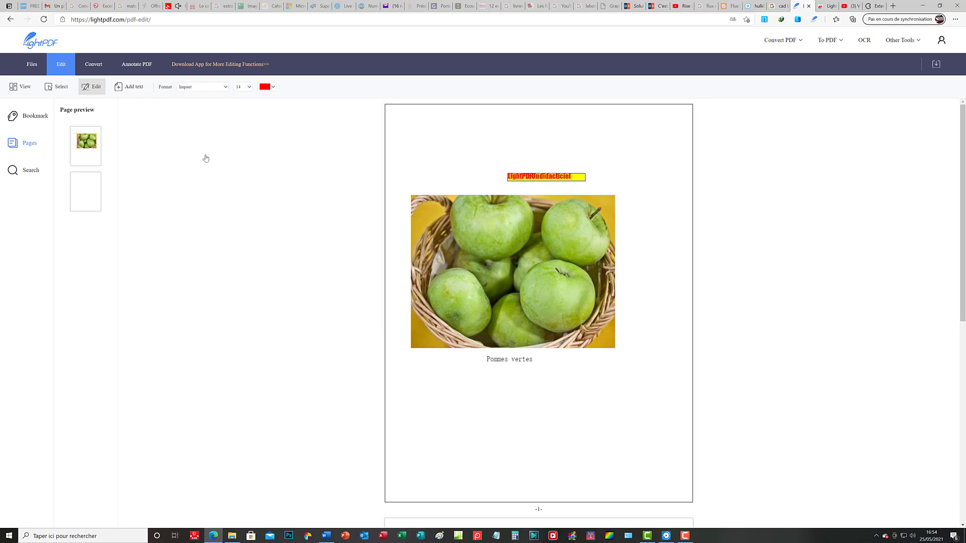
click(635, 156)
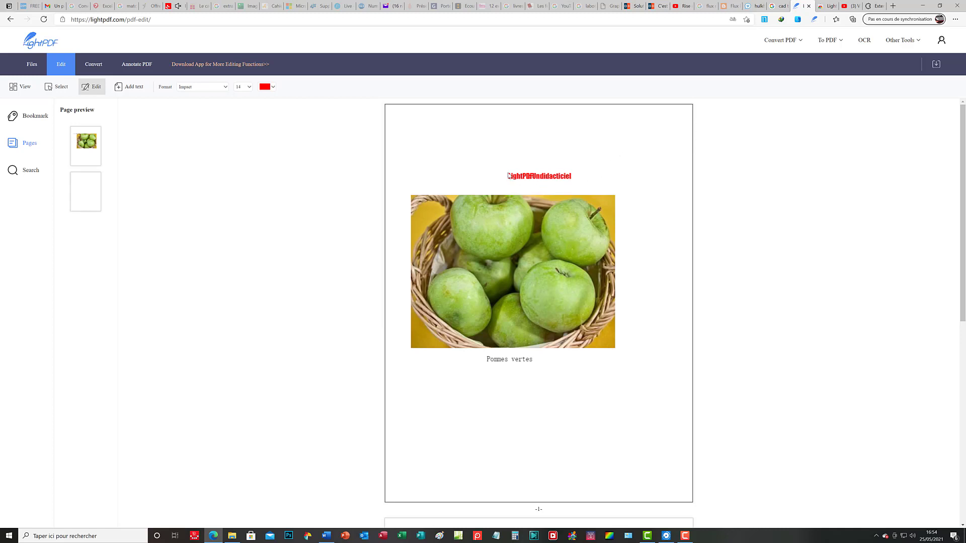
drag(525, 177, 504, 164)
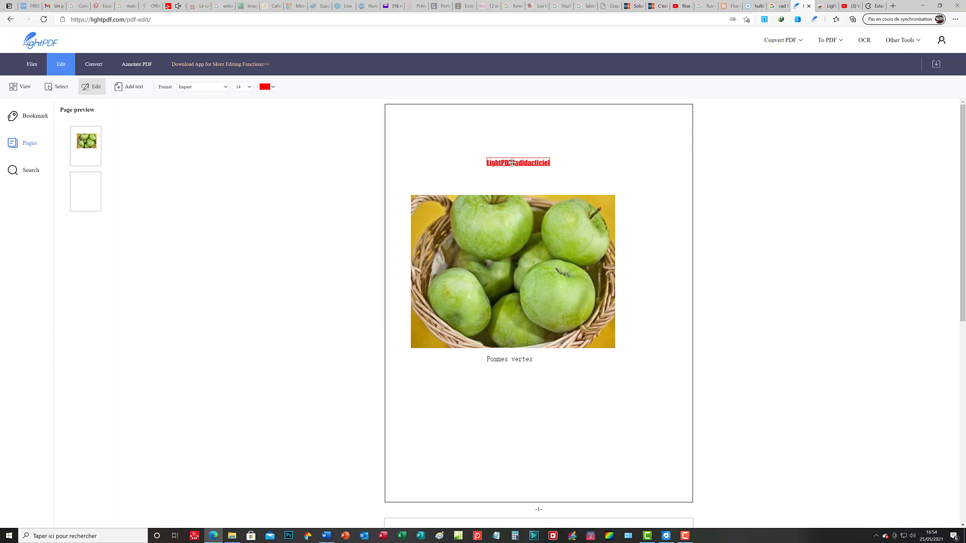
Delete the overlapping words before "didacticiel" in the title
double_click(515, 161)
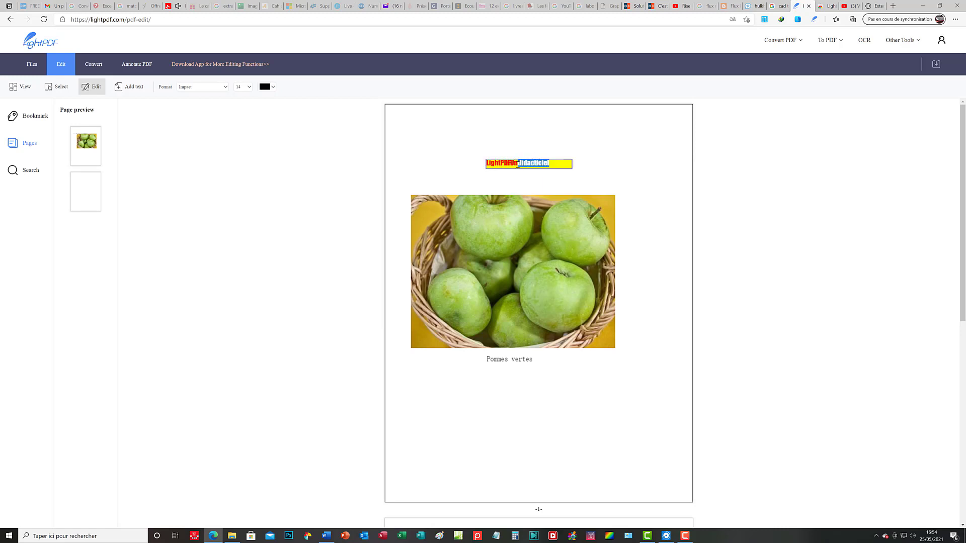
click(489, 160)
key(BackSpace)
key(BackSpace)
key(BackSpace)
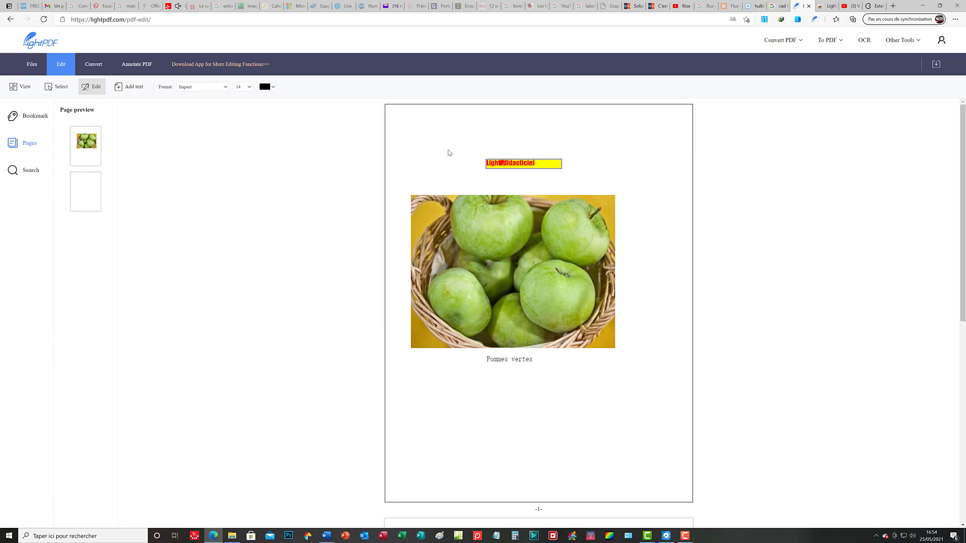
key(BackSpace)
key(BackSpace)
key(BackSpace)
key(BackSpace)
key(BackSpace)
key(BackSpace)
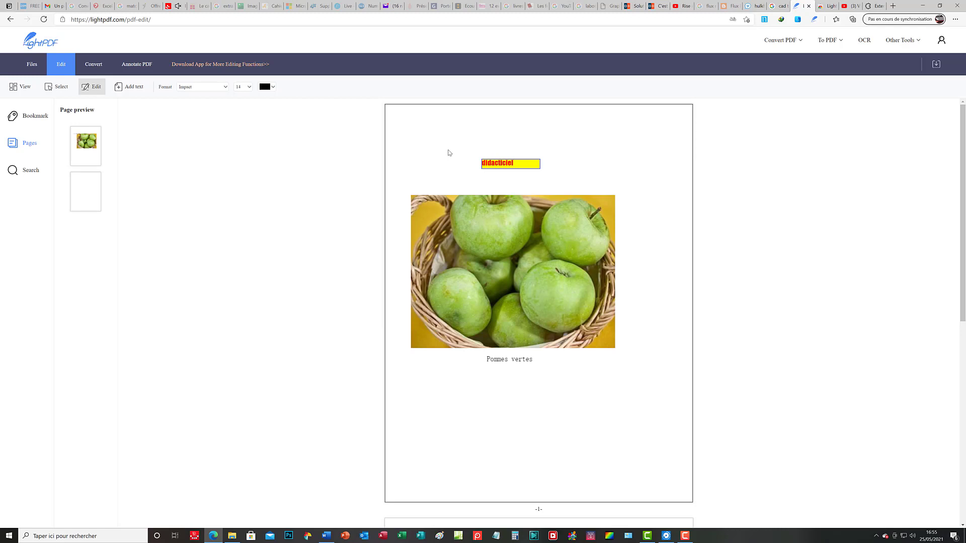
text(Lifg)
key(BackSpace)
key(BackSpace)
text(gh)
key(BackSpace)
key(BackSpace)
key(BackSpace)
key(BackSpace)
key(BackSpace)
key(BackSpace)
text(Ligh)
key(BackSpace)
key(BackSpace)
key(BackSpace)
key(BackSpace)
text(Ligh)
key(BackSpace)
key(BackSpace)
key(BackSpace)
key(BackSpace)
Insert "LightPDF : un" before "didacticiel" so the title reads "LightPDF : un didacticiel"
text(Li d)
text(ght)
text(P)
text(DF)
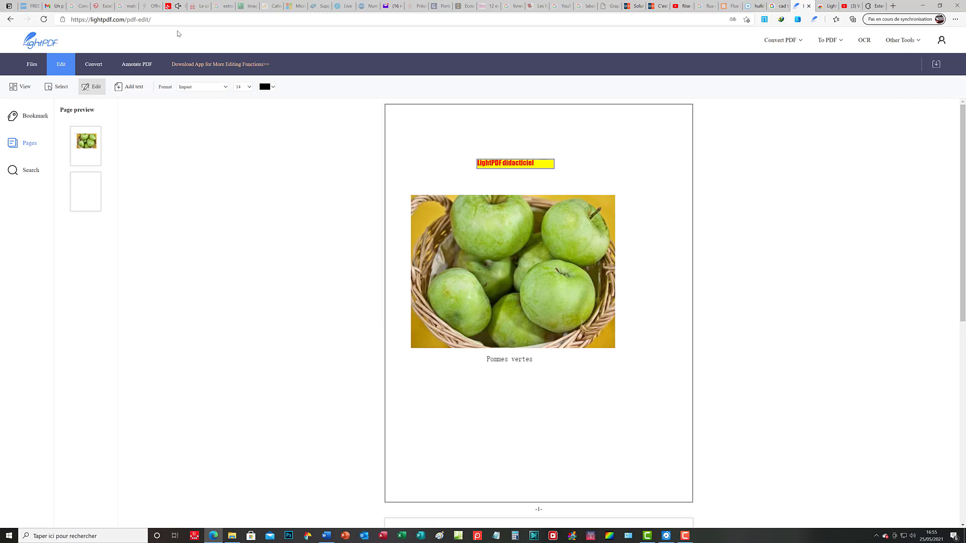
text( : un)
click(547, 374)
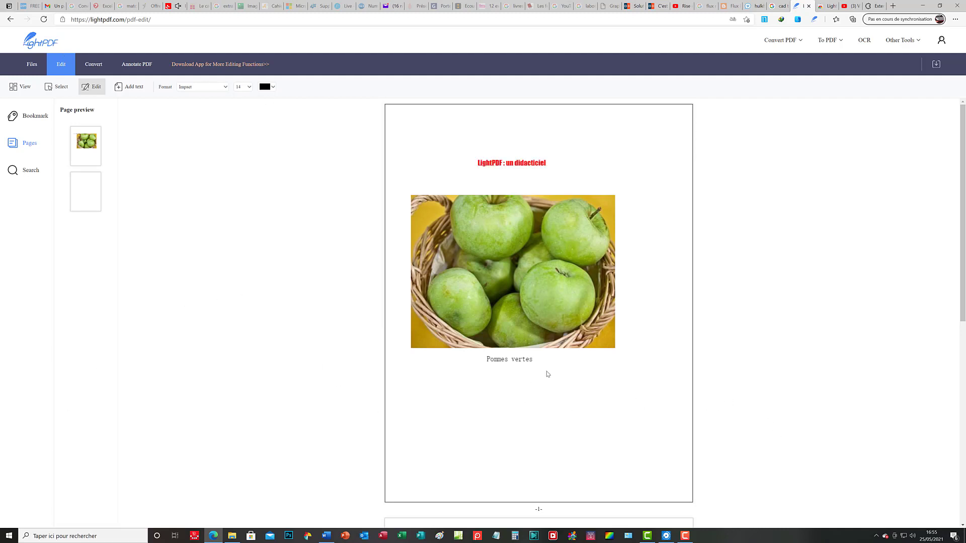
Set the font size of the "Pommes vertes" caption to 24
click(519, 359)
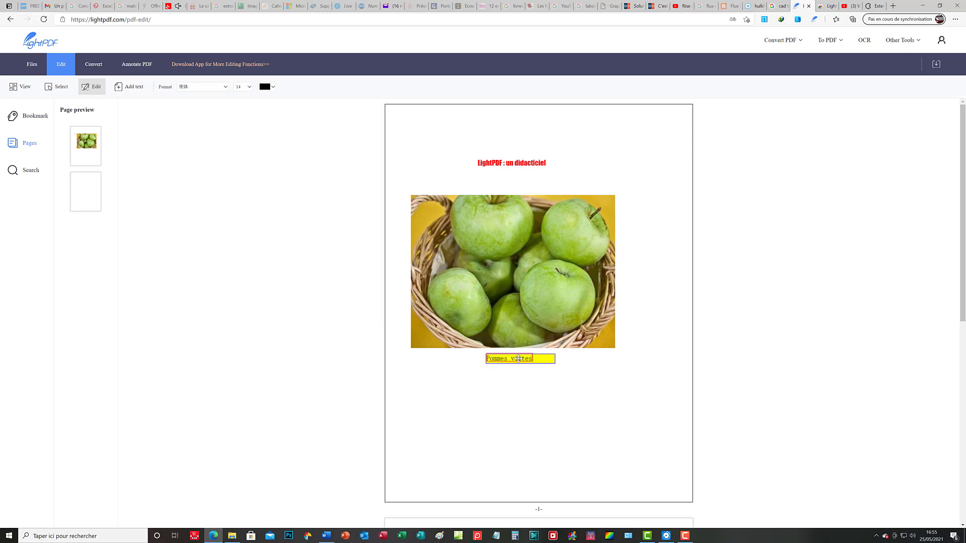
click(539, 373)
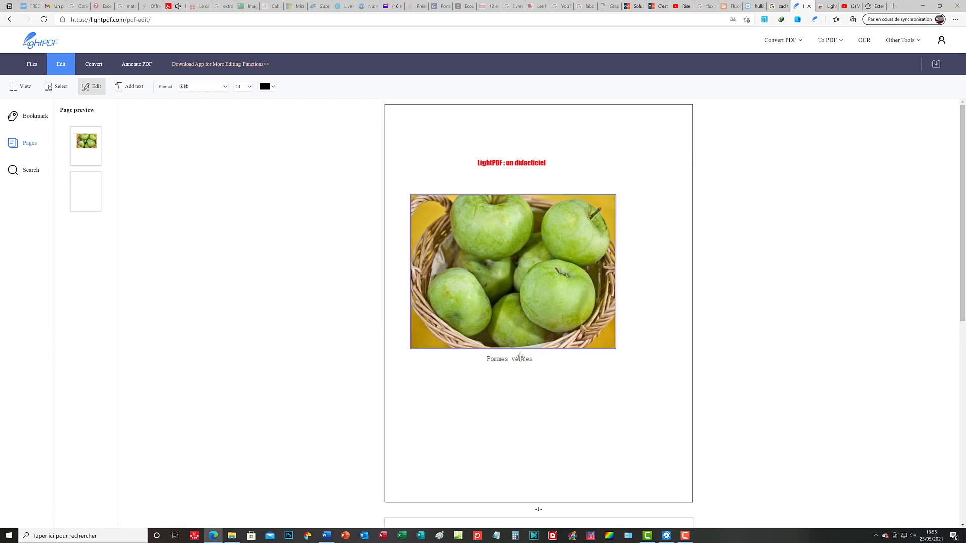
click(532, 360)
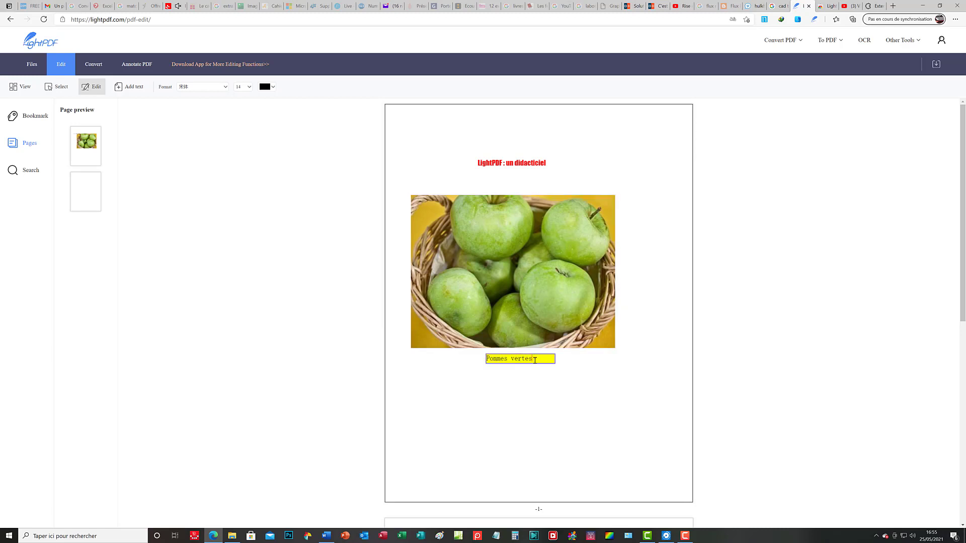
drag(534, 360, 464, 358)
click(249, 87)
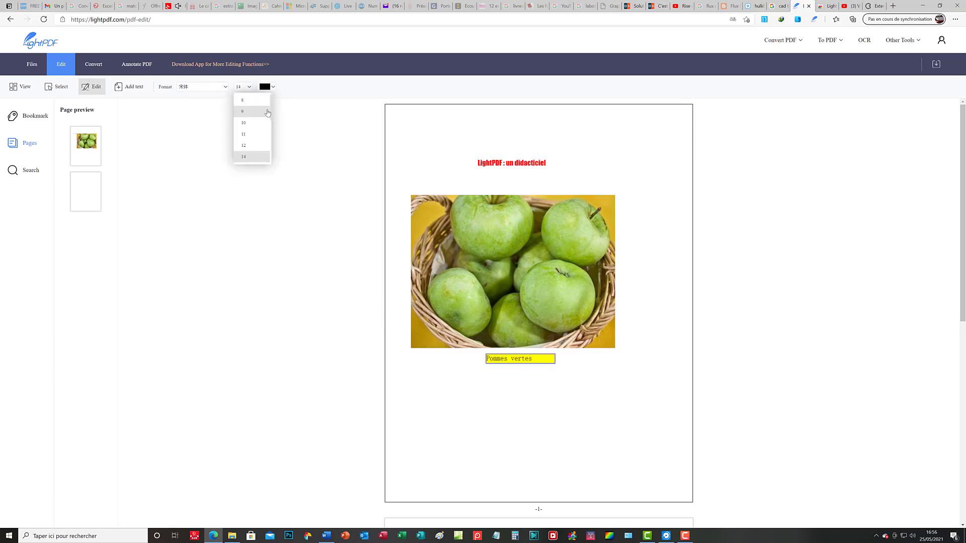
scroll(271, 125, down, 1)
scroll(271, 125, down, 3)
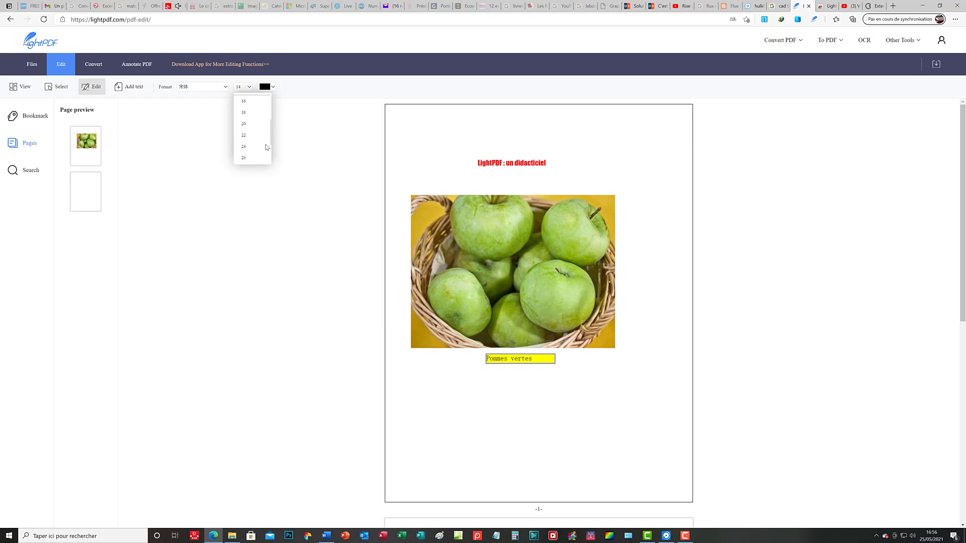
click(249, 145)
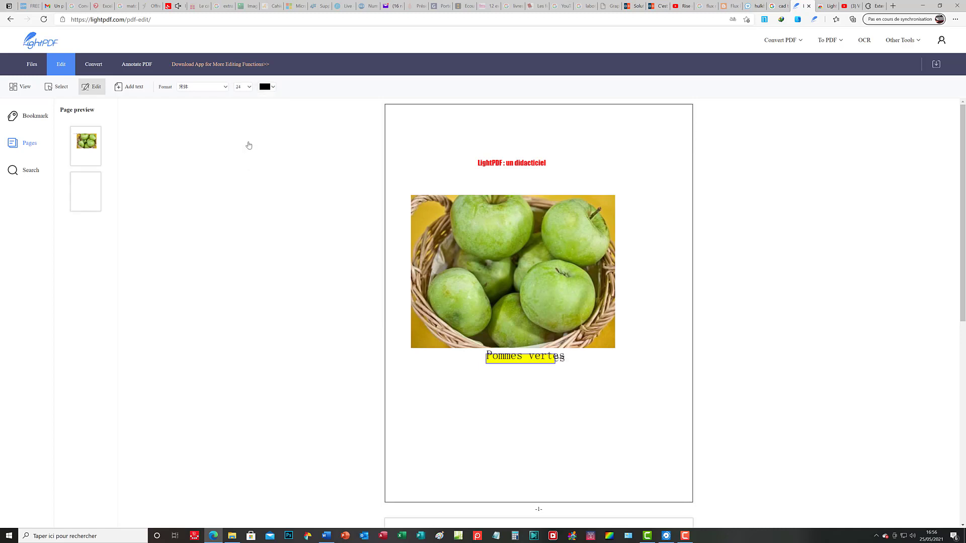
Colour the "Pommes vertes" caption bright green and finish editing it
click(273, 87)
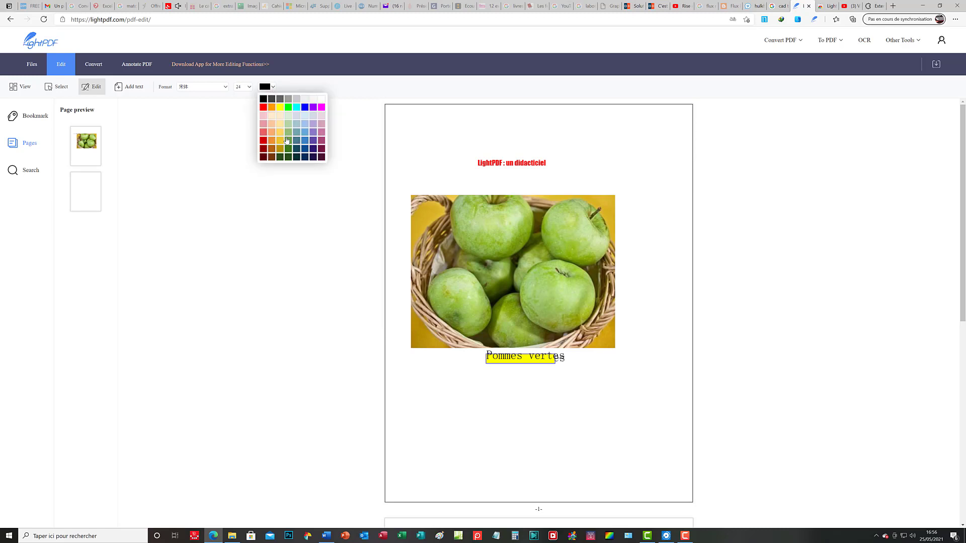
click(287, 108)
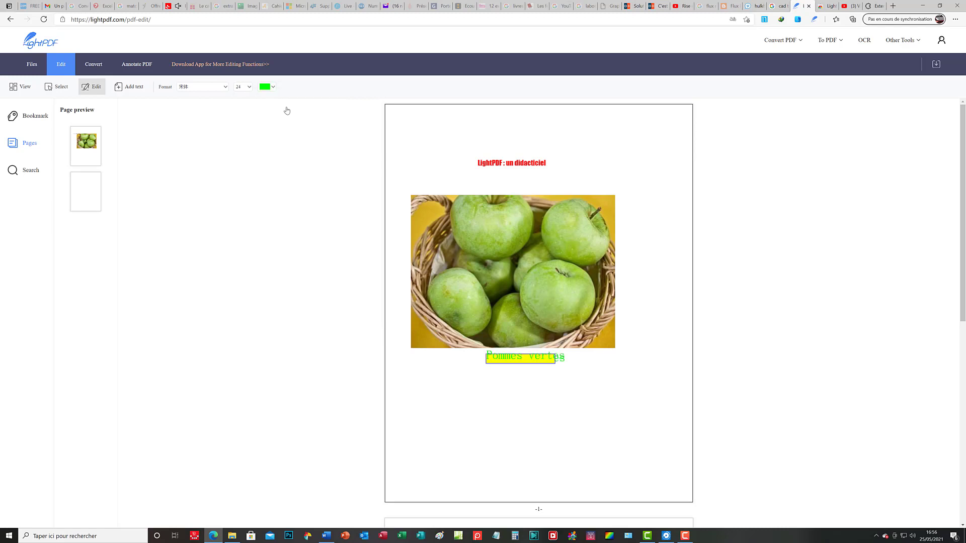
click(588, 368)
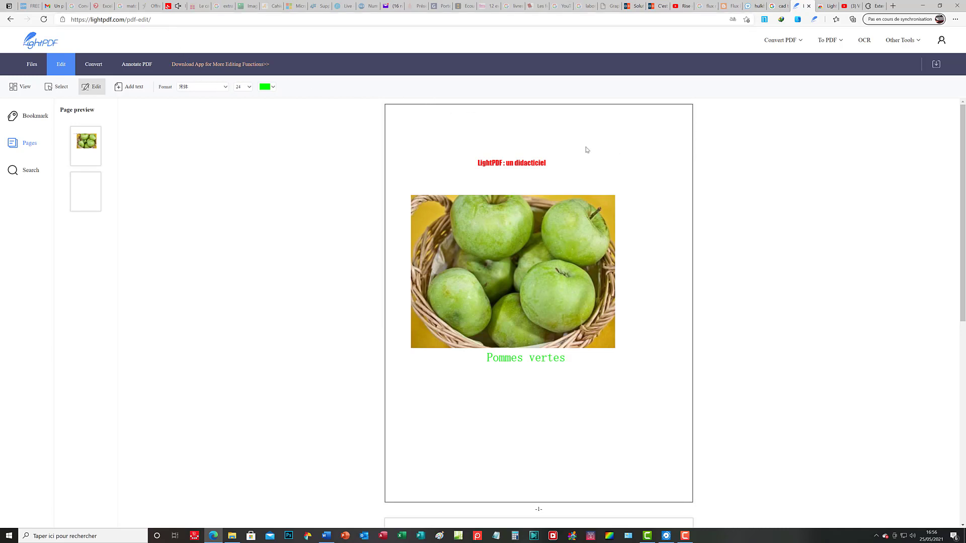
Export the edited PDF and download it to the Documents folder as LightPDF_pomme.pdf.xlsx.pdf
click(935, 65)
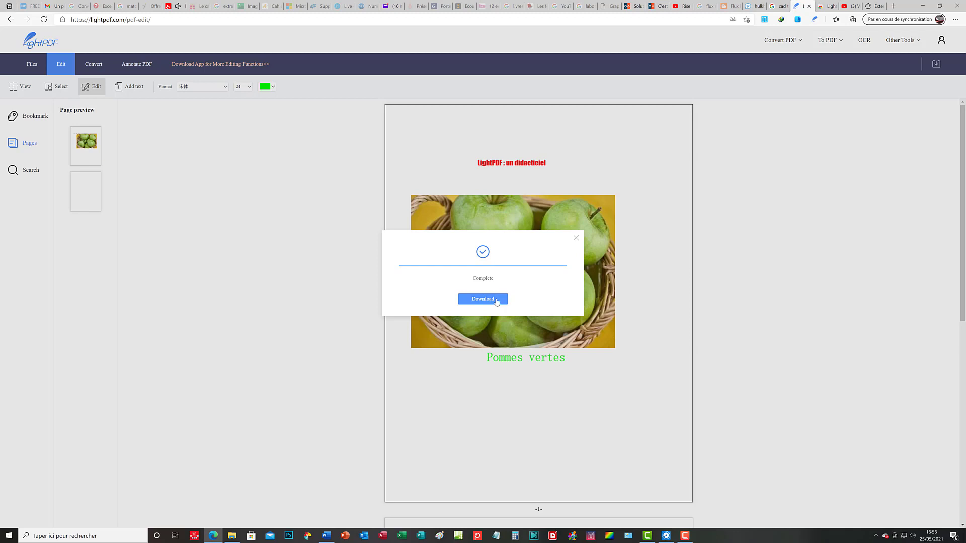
click(487, 300)
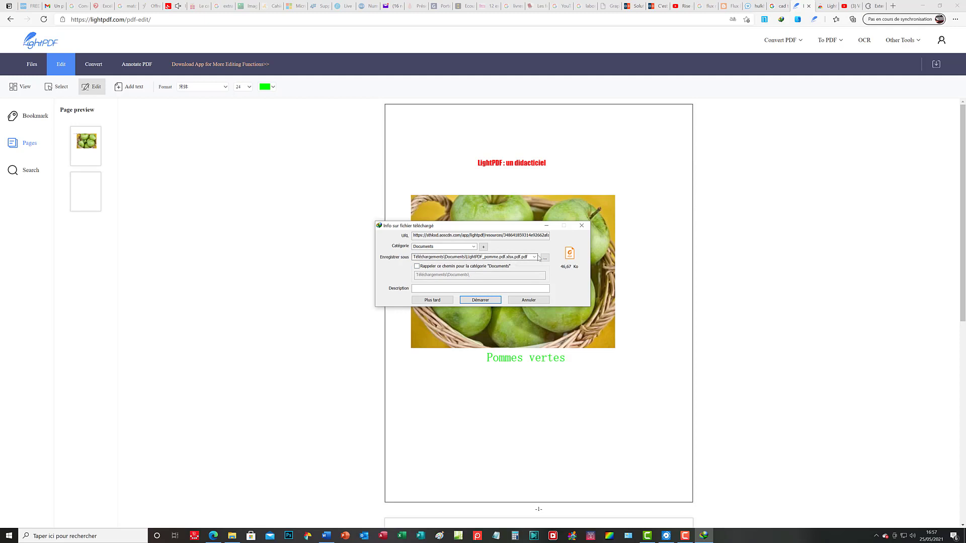
click(443, 209)
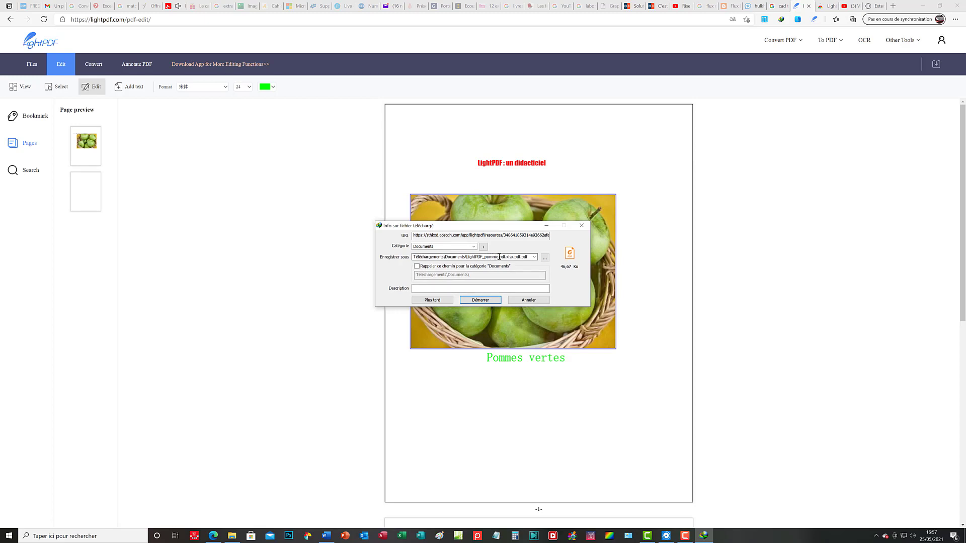
click(491, 301)
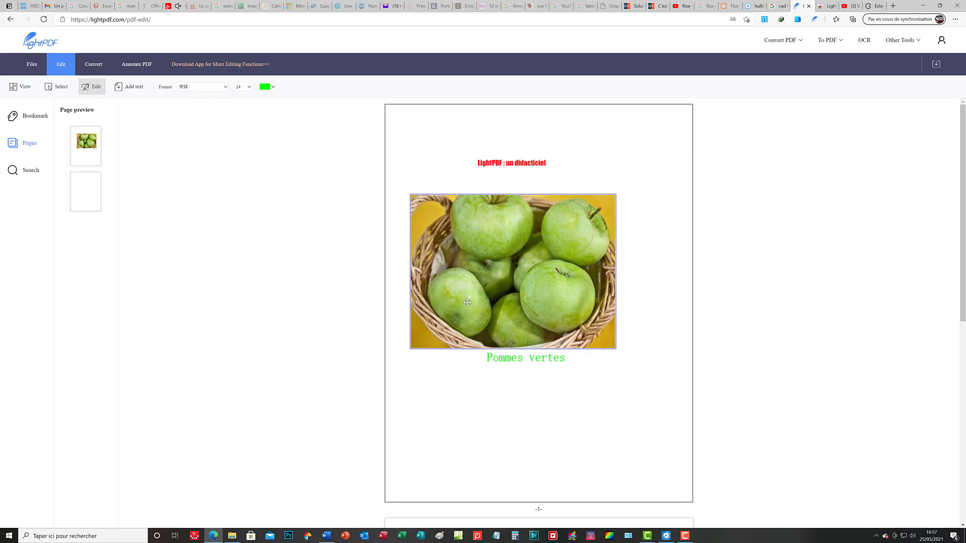
Switch to File Explorer and open the Documents folder inside Téléchargements
click(232, 536)
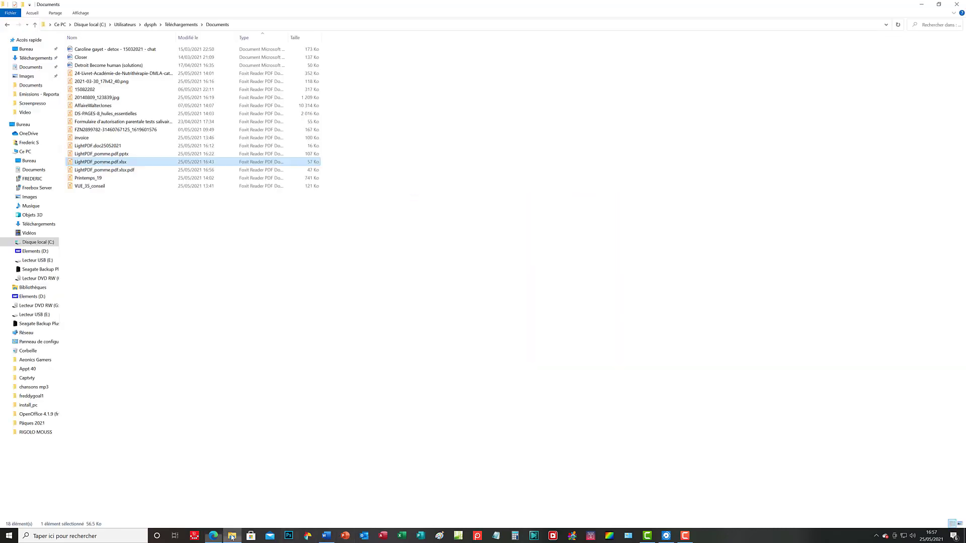
click(181, 24)
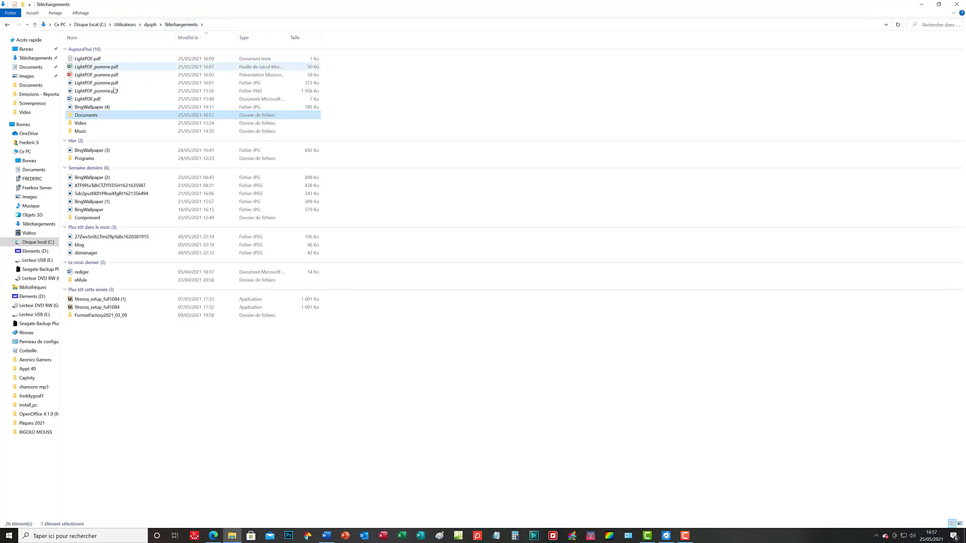
double_click(90, 115)
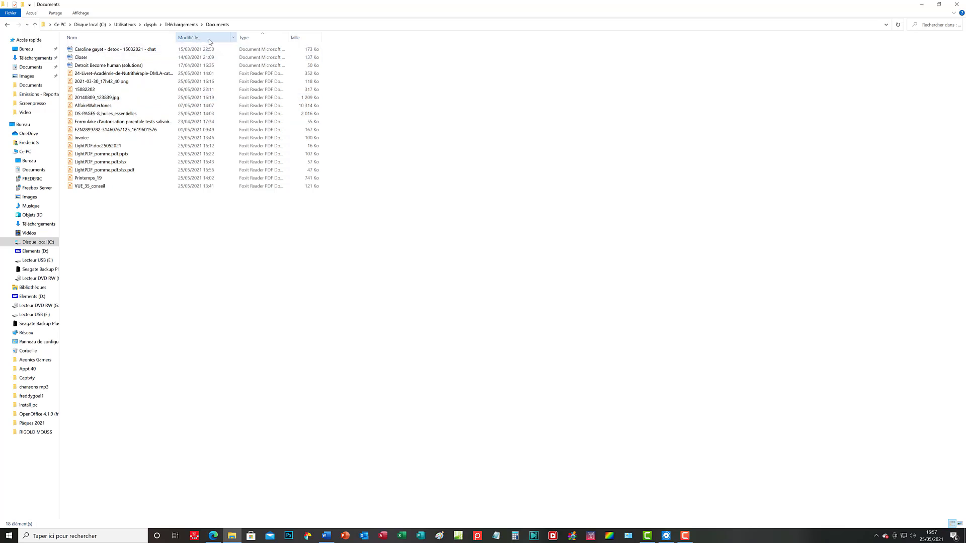
Filter the folder to files modified on 25/05/2021 and select LightPDF_pomme.pdf.xlsx.pdf
click(233, 38)
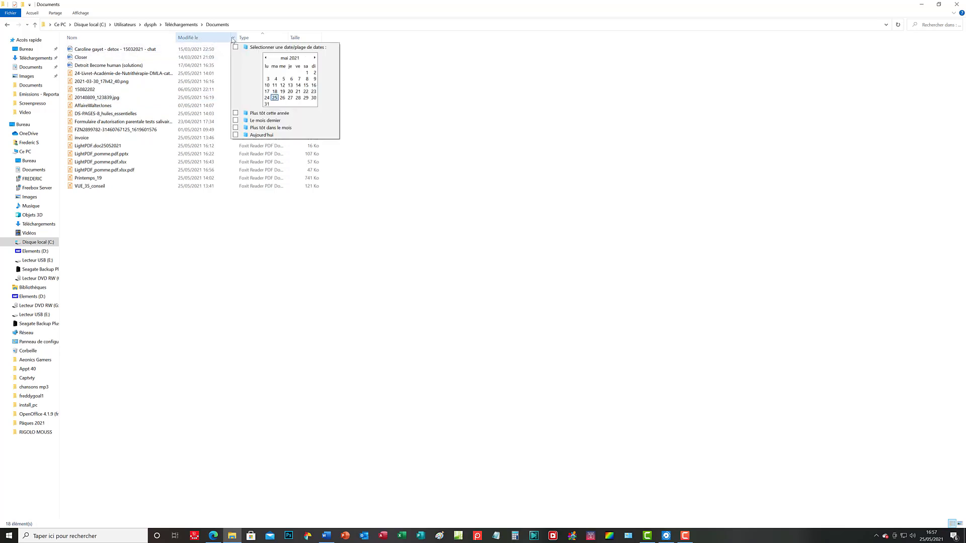
click(275, 98)
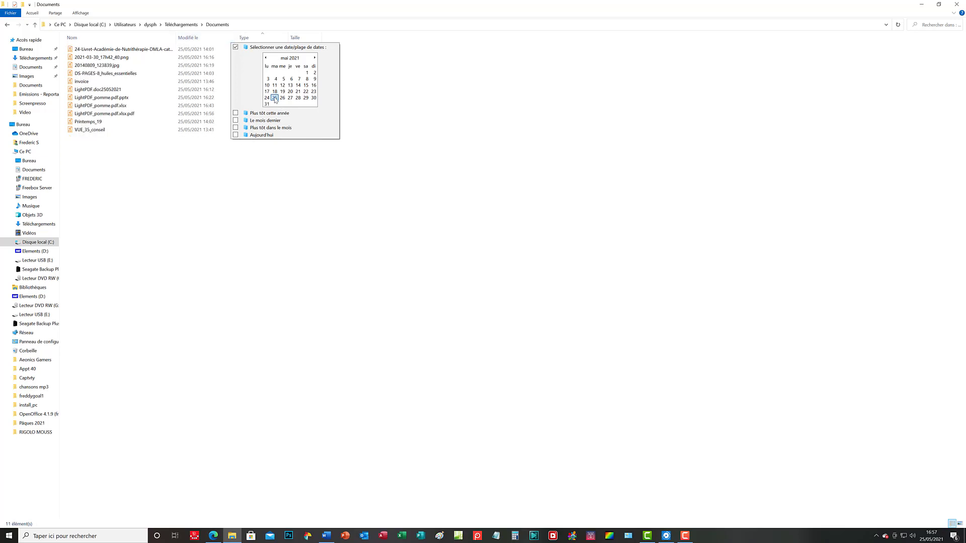
click(206, 167)
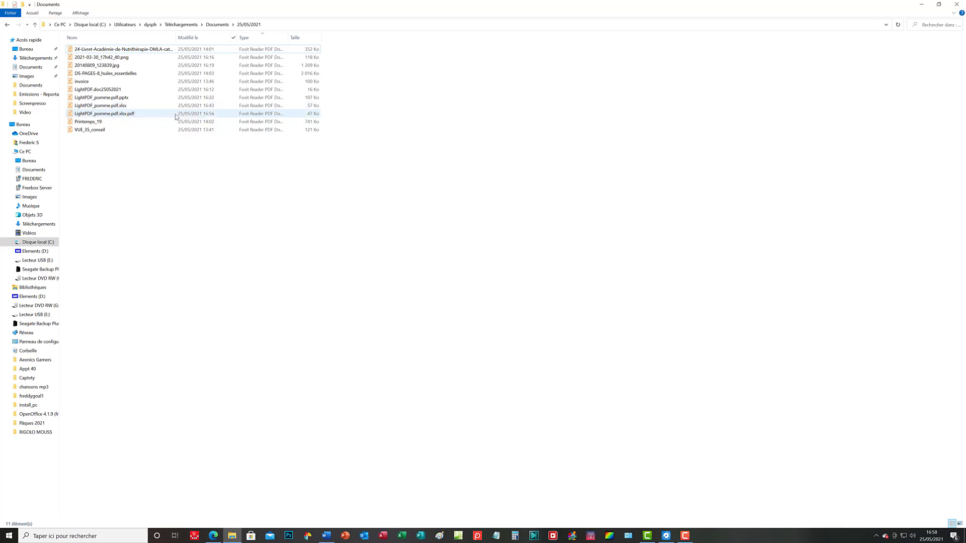
right_click(141, 117)
click(127, 114)
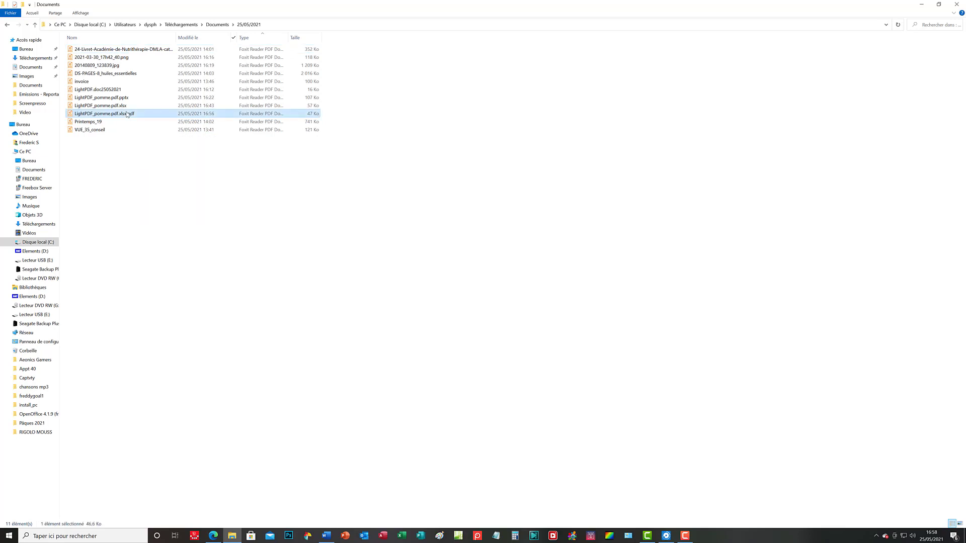
Open LightPDF_pomme.pdf.xlsx.pdf in Foxit Reader and examine its title, apple picture and caption before closing it
right_click(128, 114)
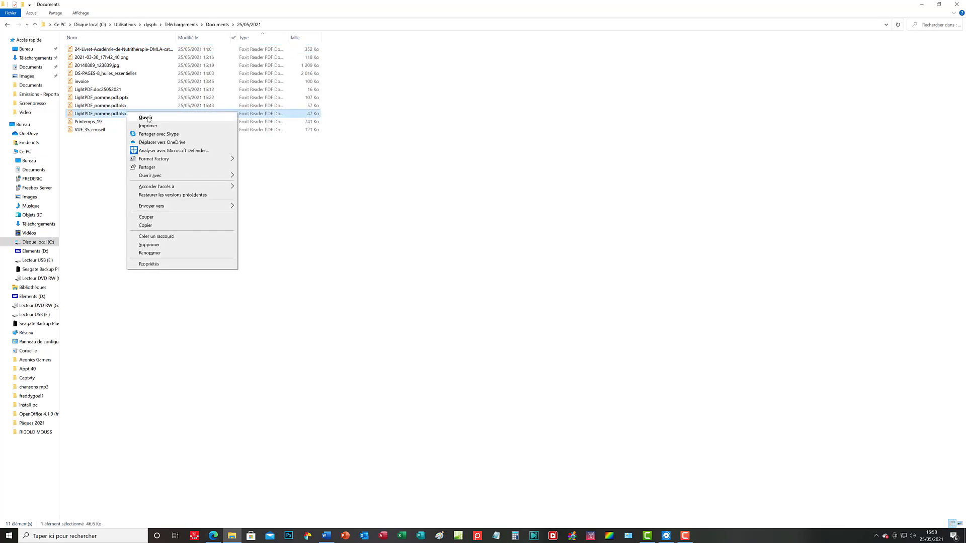
click(149, 119)
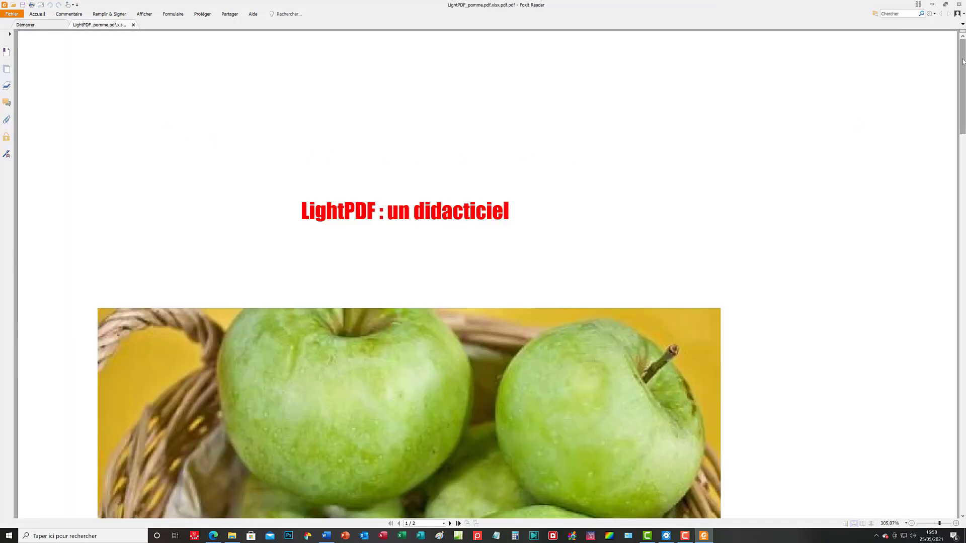
scroll(963, 71, down, 3)
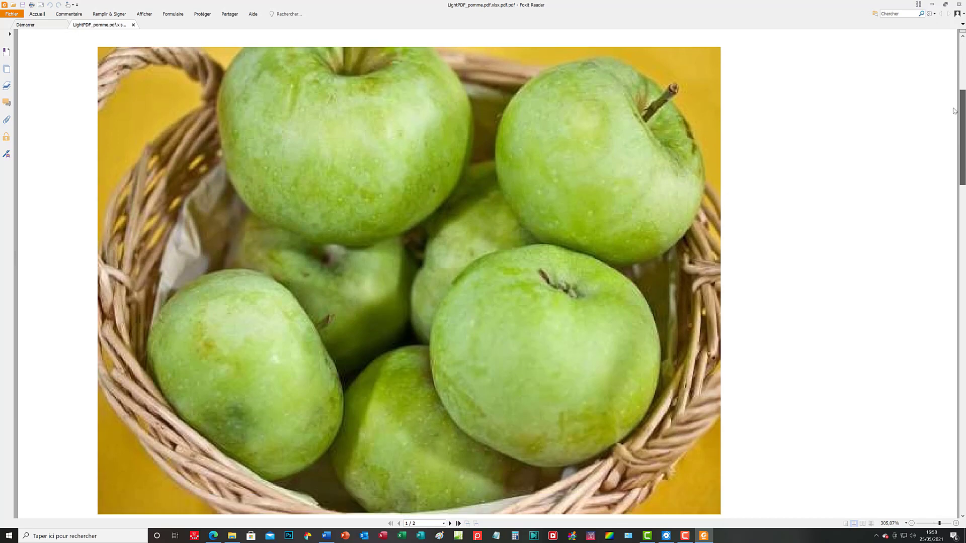
scroll(954, 73, up, 3)
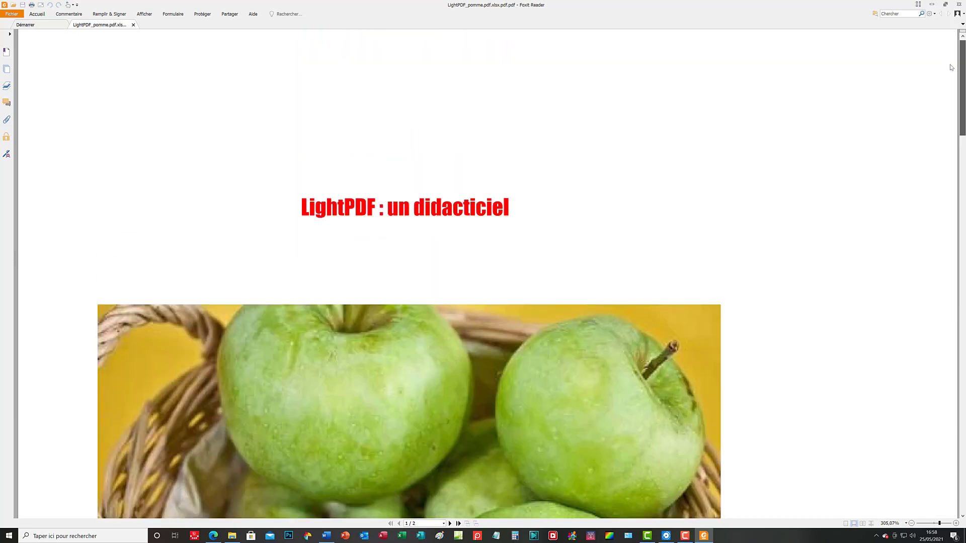
scroll(960, 74, down, 1)
mouse_move(962, 80)
mouse_down()
mouse_move(955, 177)
mouse_move(938, 62)
mouse_move(963, 92)
mouse_up()
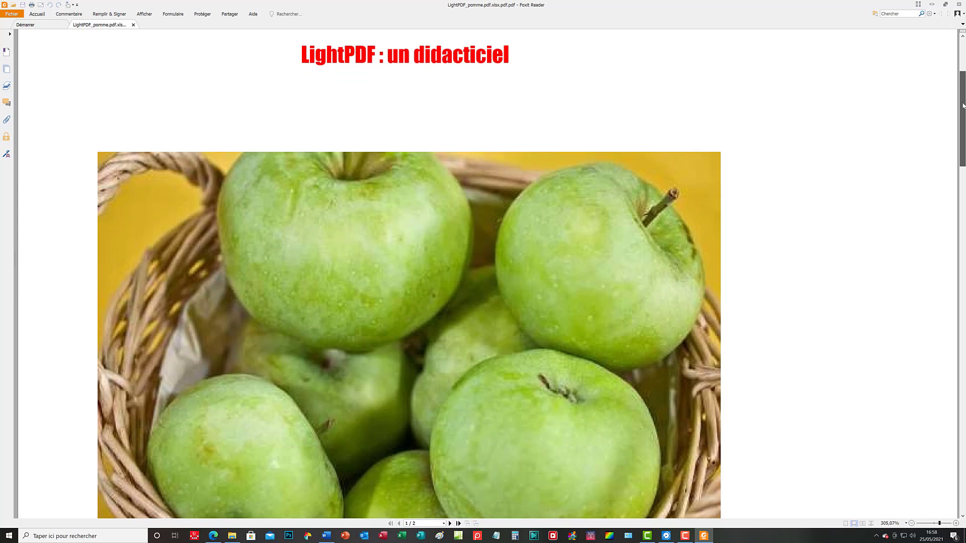
scroll(963, 105, down, 4)
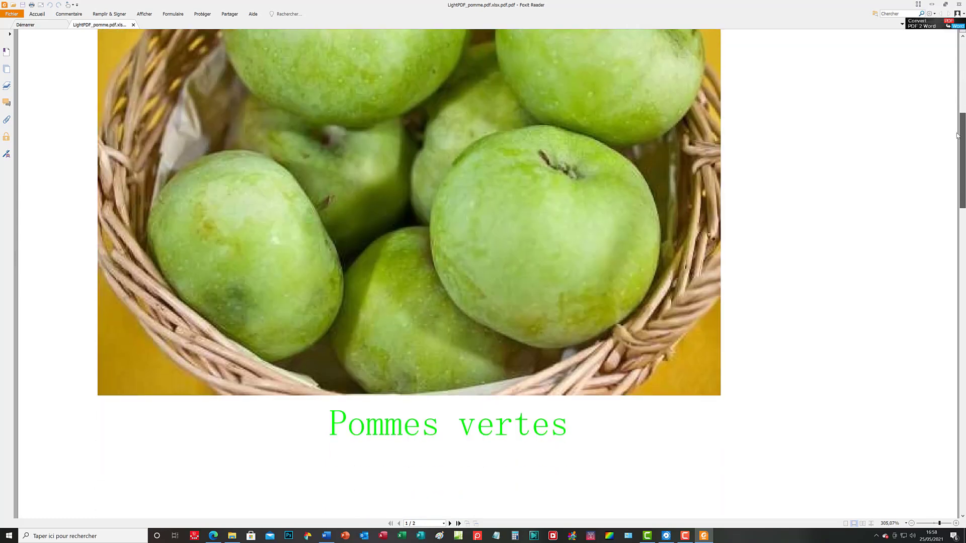
click(961, 5)
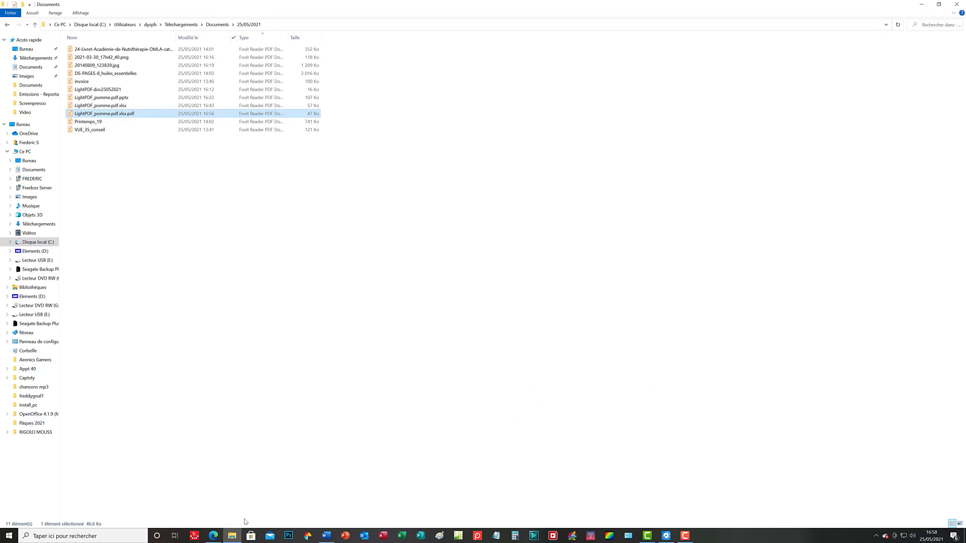
Switch back to the LightPDF editor in the browser and try to open the edited apple PDF for annotation, accepting the offered download
mouse_move(214, 536)
click(217, 506)
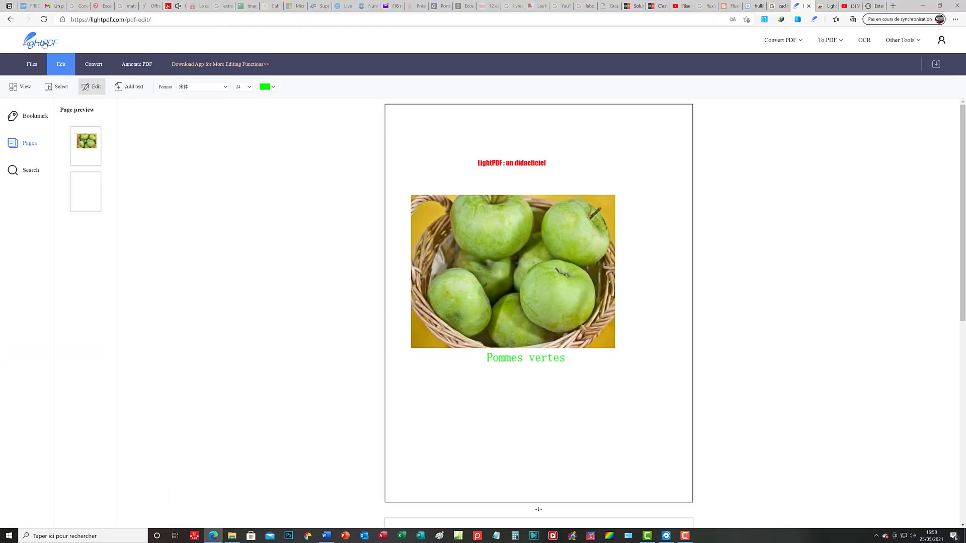
click(33, 65)
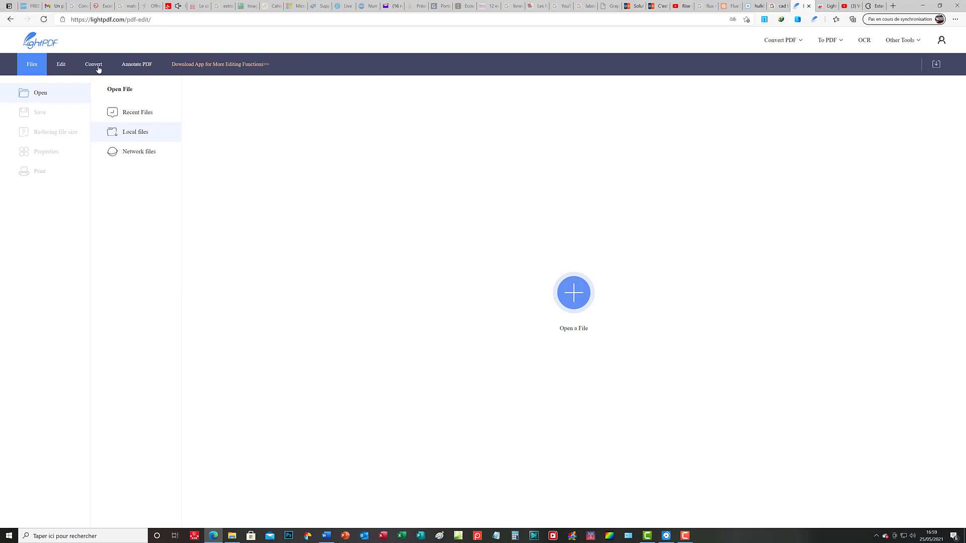
click(134, 66)
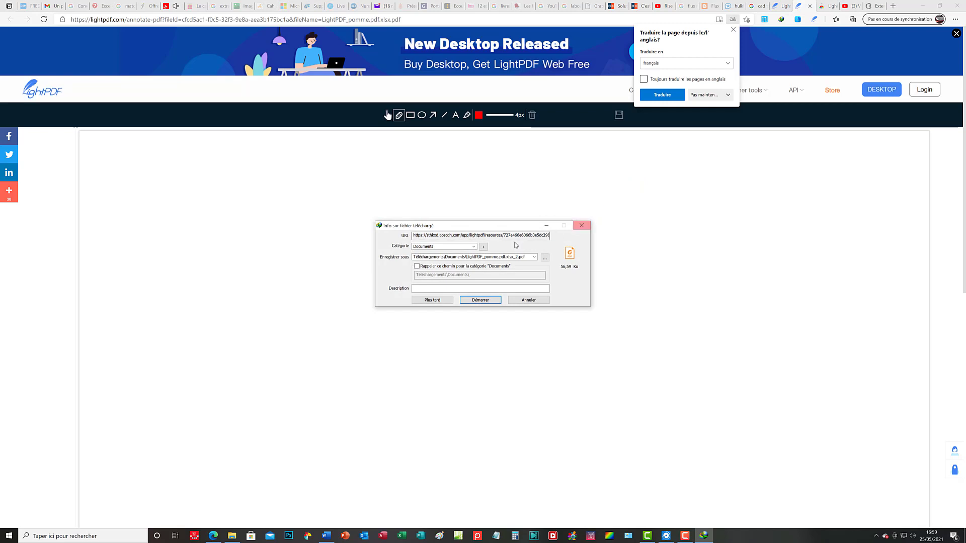
click(480, 300)
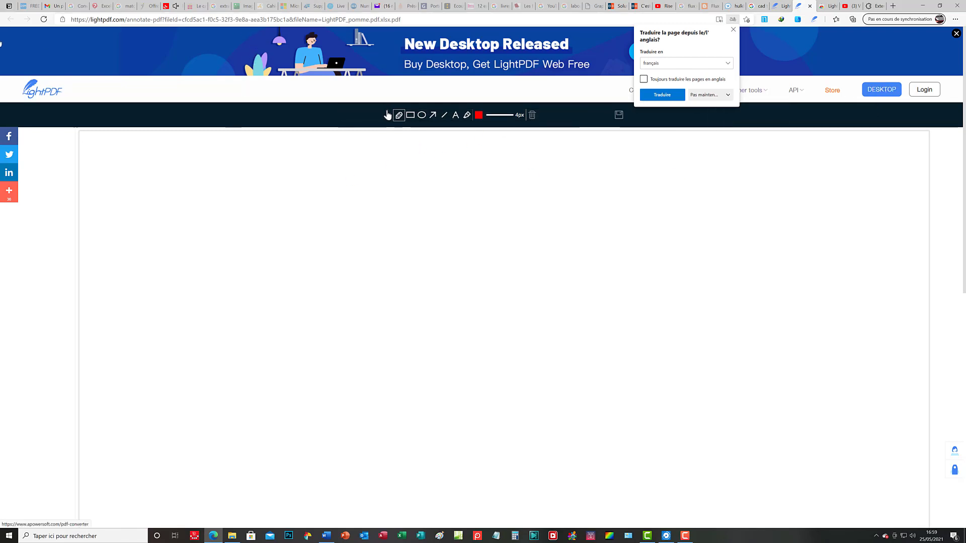
click(810, 6)
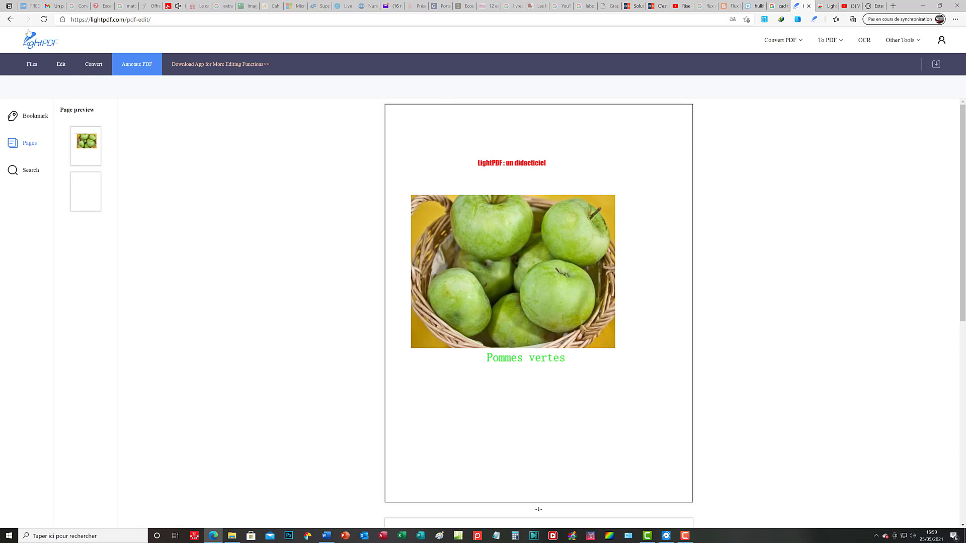
Return to LightPDF's tool overview and load LightPDF.doc25052021 from the Documents folder into the Annotate PDF tool
click(11, 19)
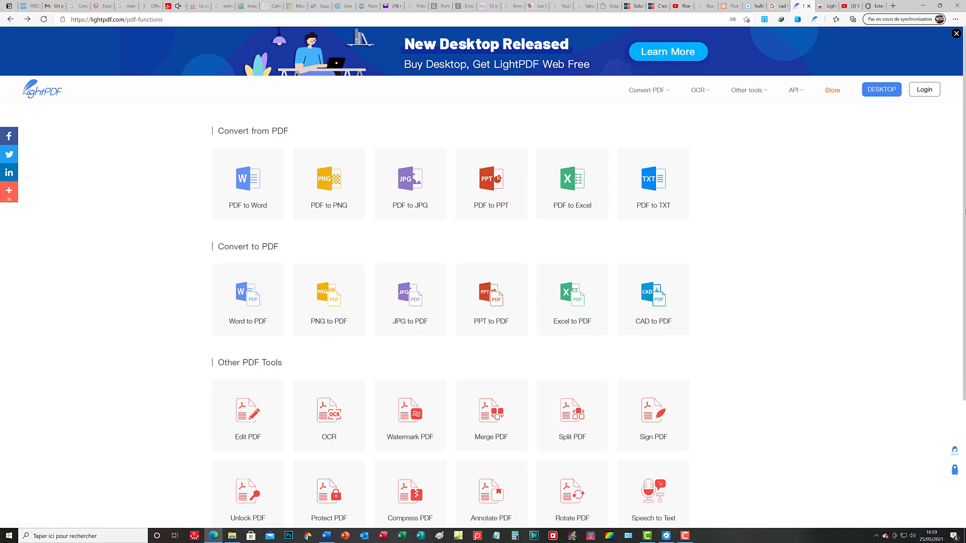
scroll(964, 201, down, 3)
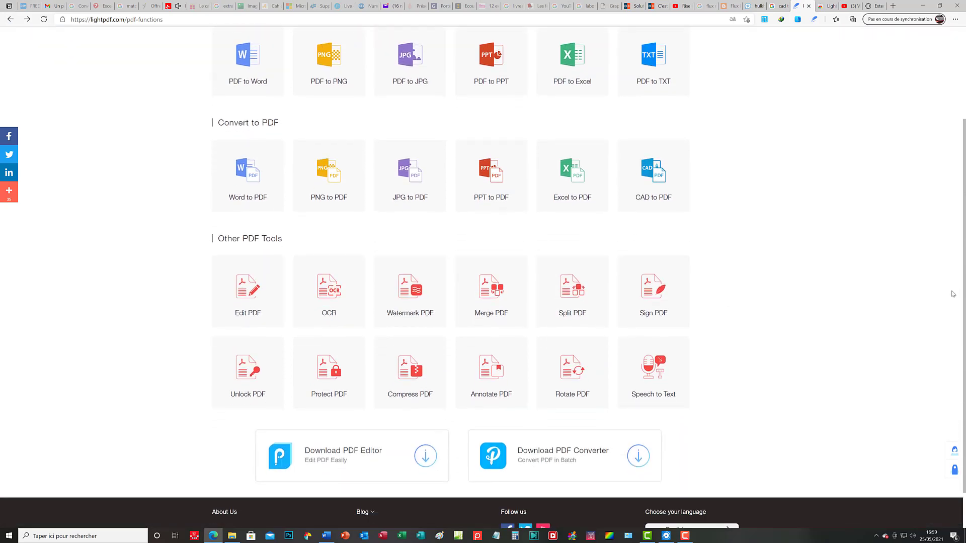
click(484, 372)
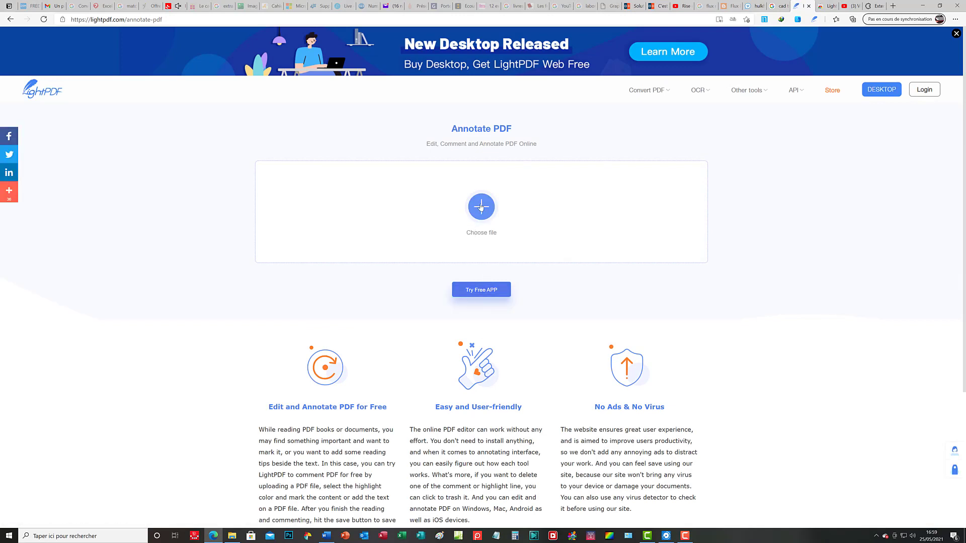
click(481, 207)
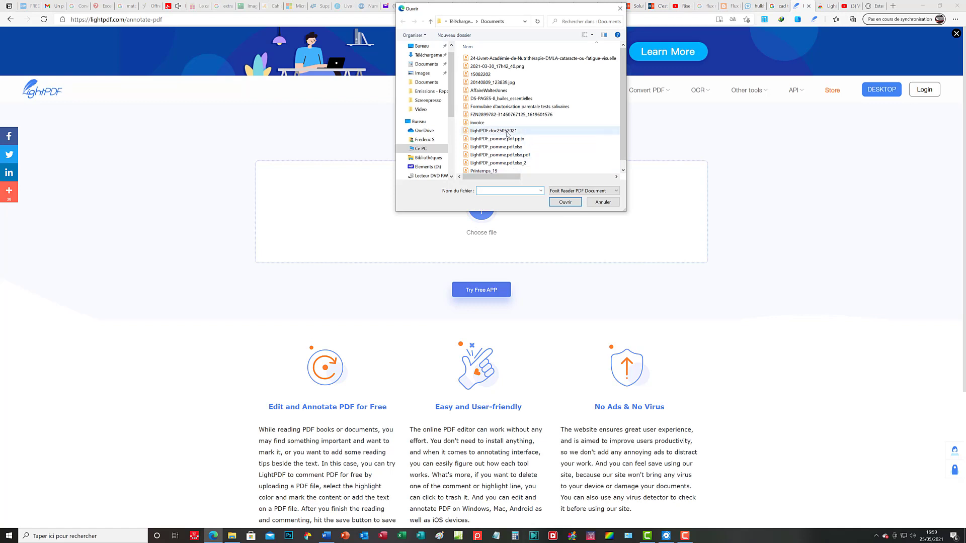
click(507, 131)
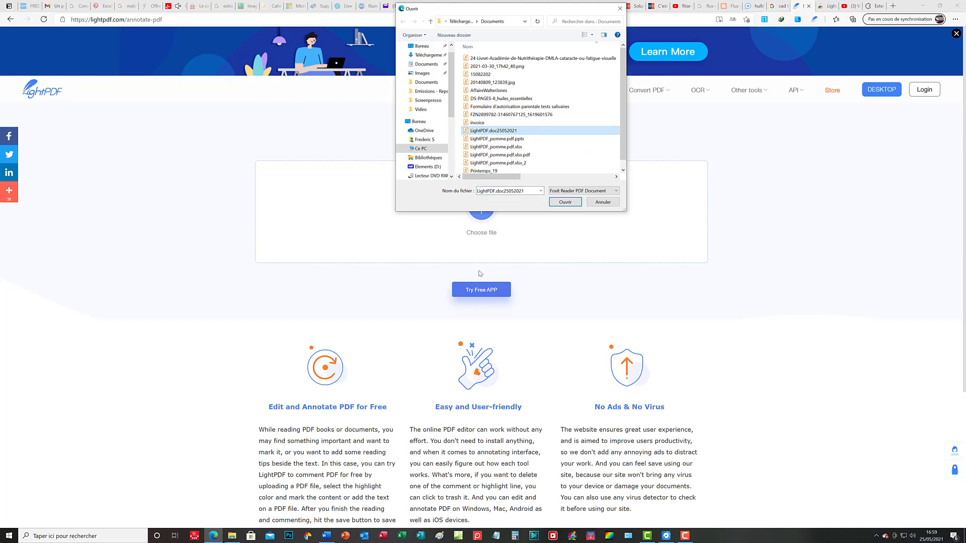
click(565, 204)
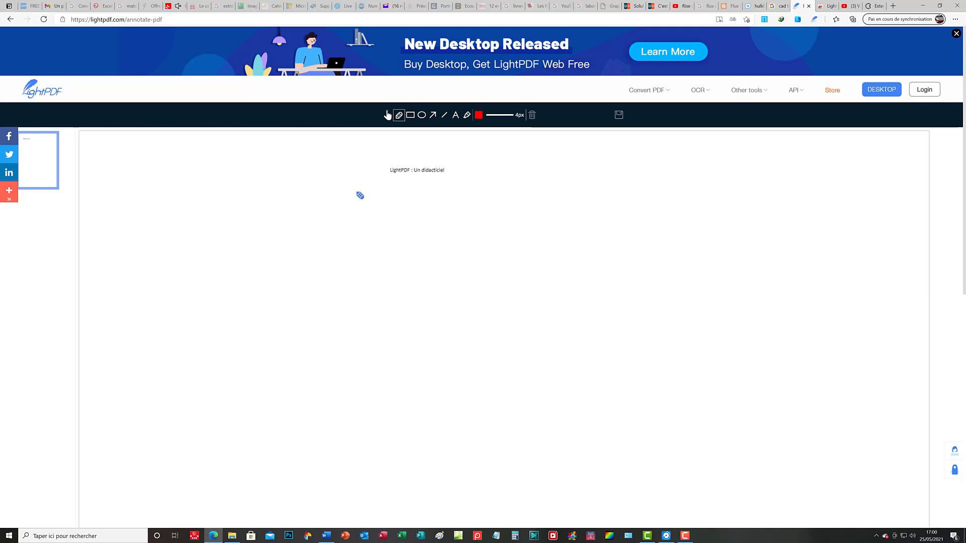
Set the line thickness to 6px and draw a red freehand loop around the "LightPDF : Un didacticiel" title
click(391, 170)
click(500, 117)
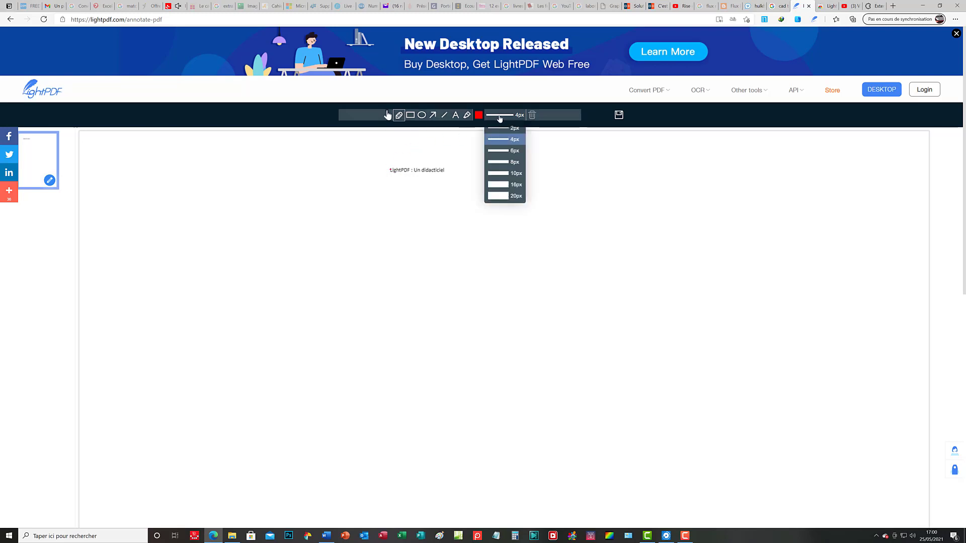
click(505, 151)
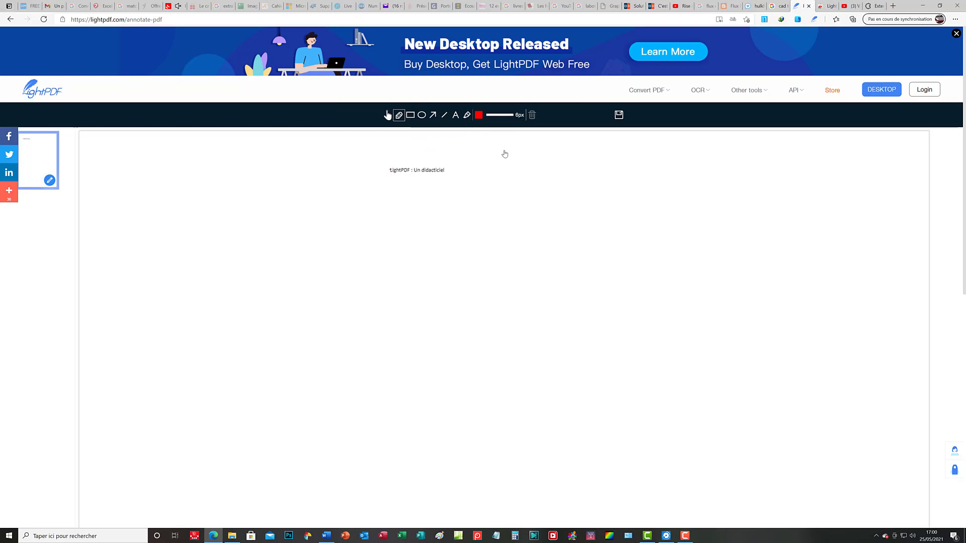
mouse_move(400, 171)
mouse_down()
mouse_move(439, 174)
mouse_move(431, 189)
mouse_move(400, 176)
mouse_up()
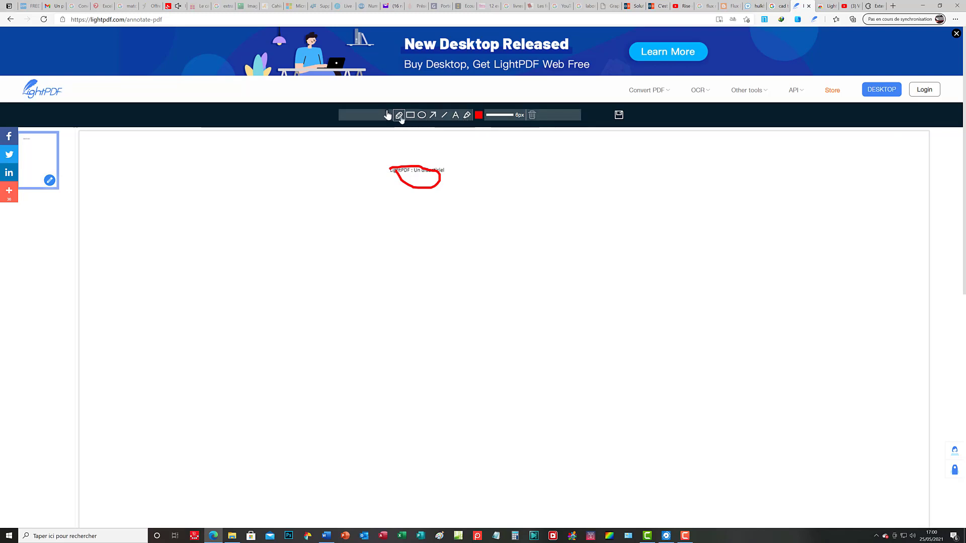
Move the red freehand loop below the title and delete it
click(466, 116)
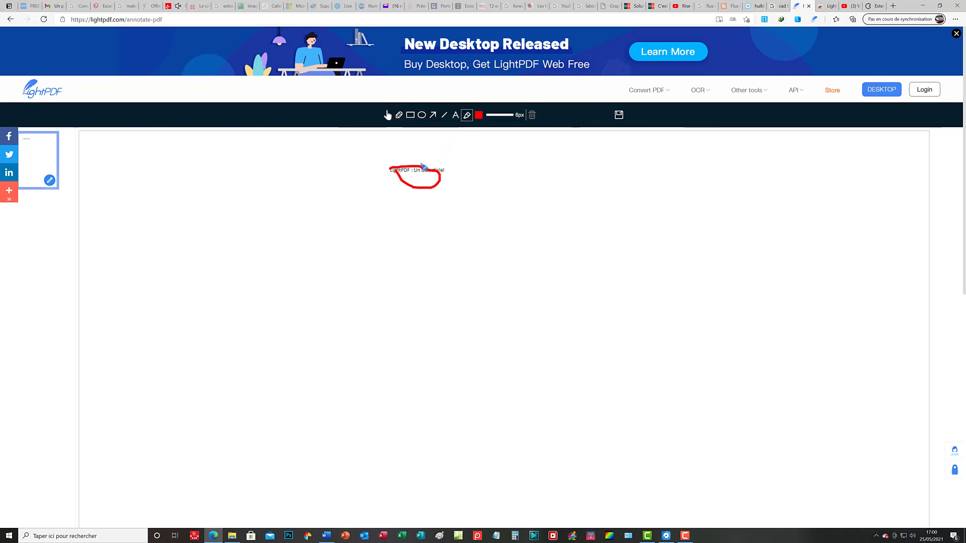
drag(430, 170, 444, 206)
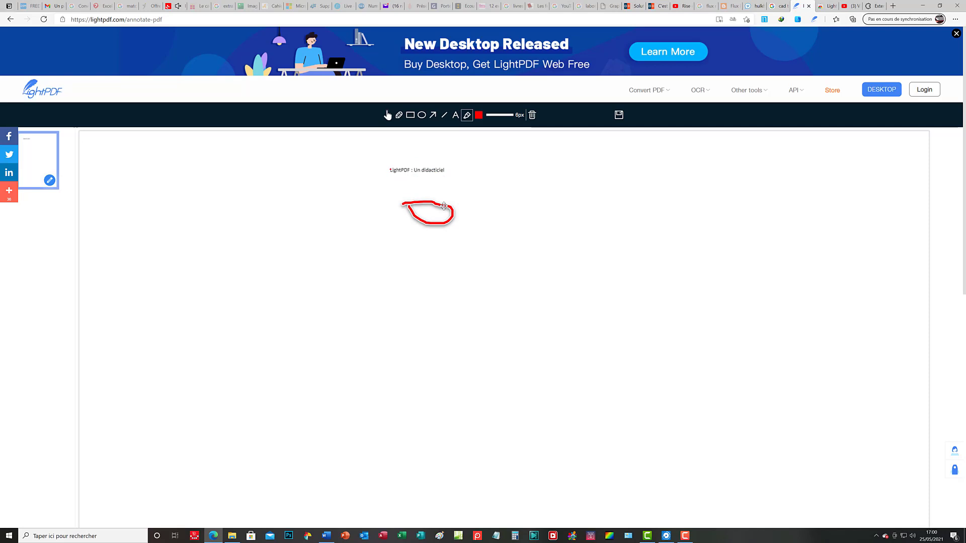
drag(445, 206, 406, 199)
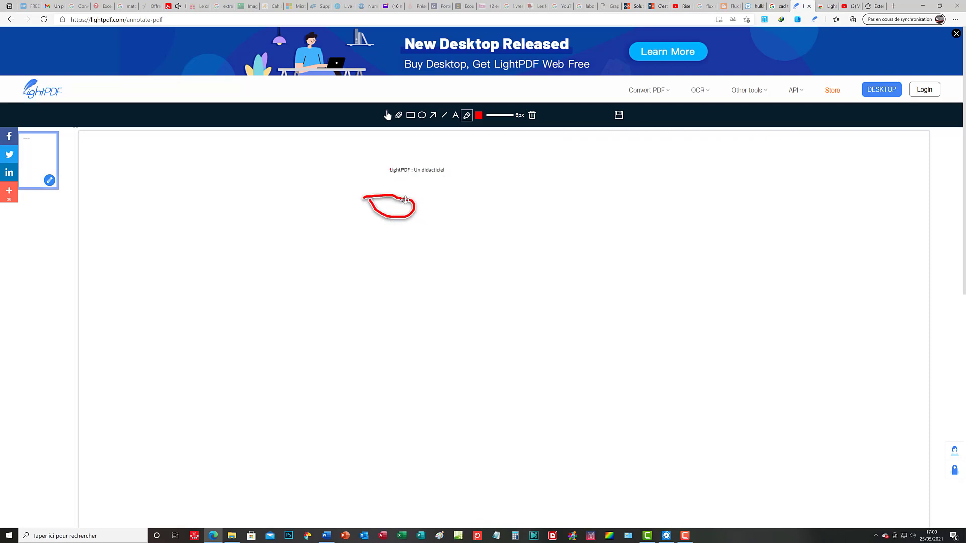
click(530, 115)
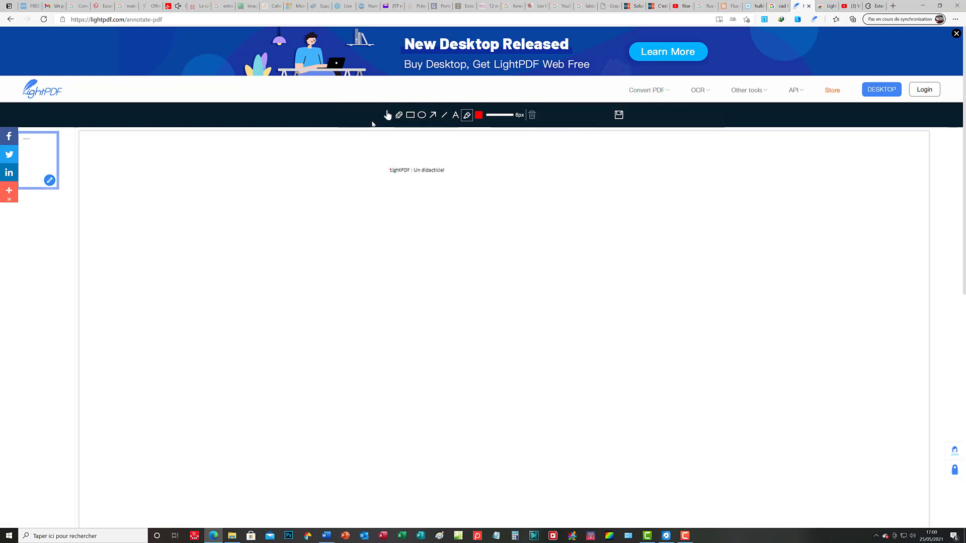
Draw two red arrows below the title, one pointing diagonally up towards it and one pointing diagonally down to the left
click(434, 114)
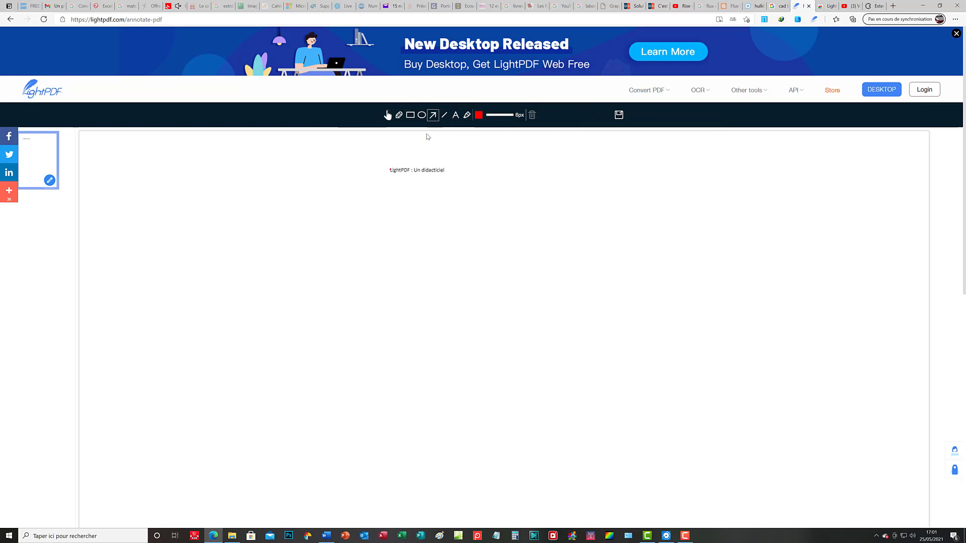
drag(357, 269, 424, 222)
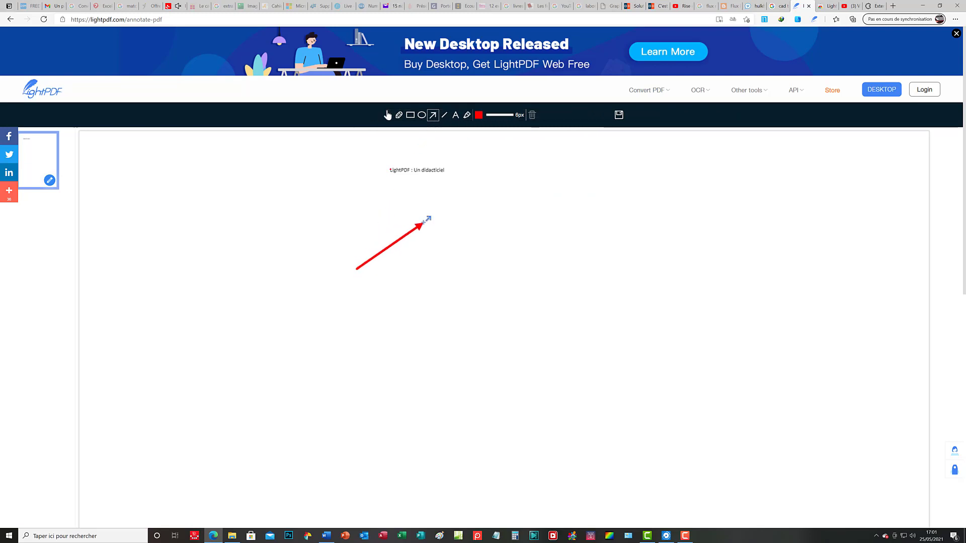
drag(426, 217, 378, 181)
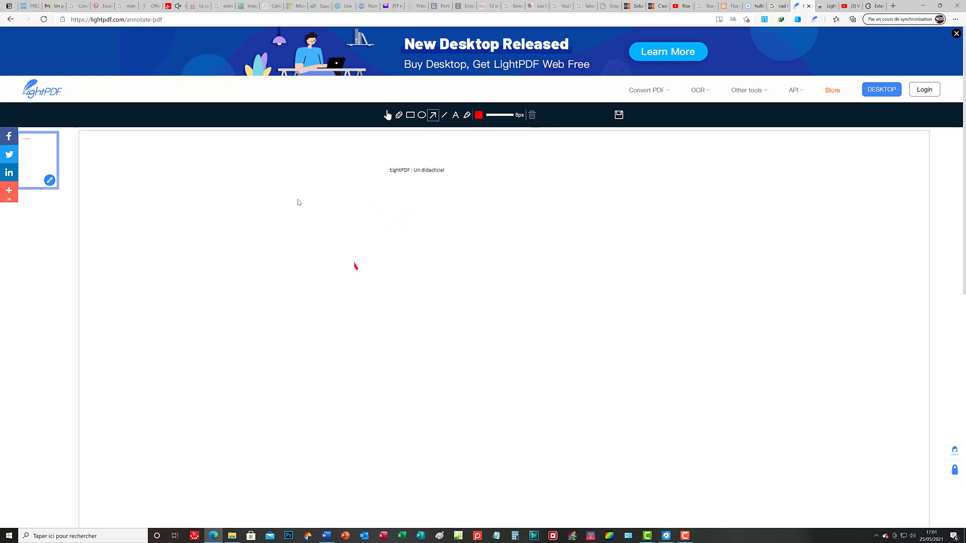
drag(333, 260, 206, 352)
drag(257, 381, 429, 192)
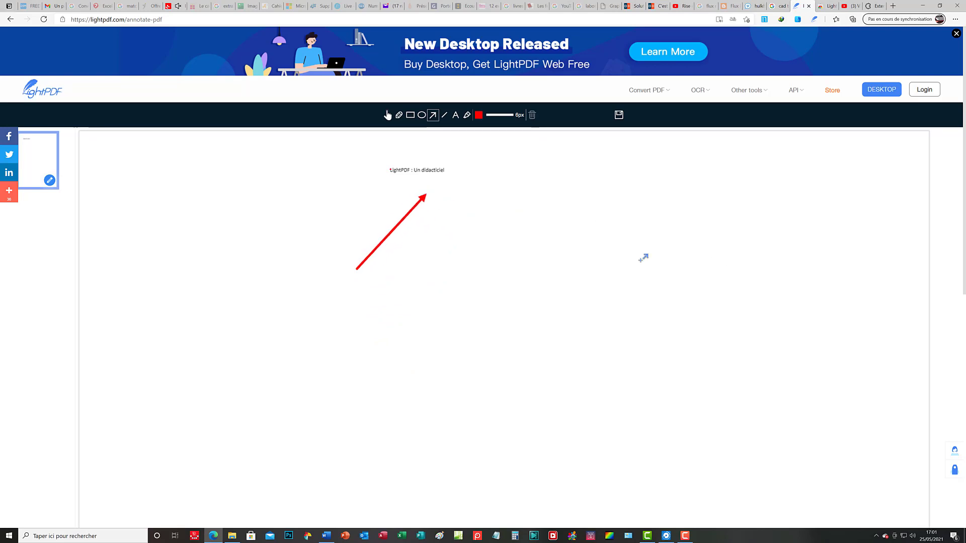
mouse_move(600, 254)
mouse_down()
mouse_move(366, 260)
mouse_move(480, 247)
mouse_up()
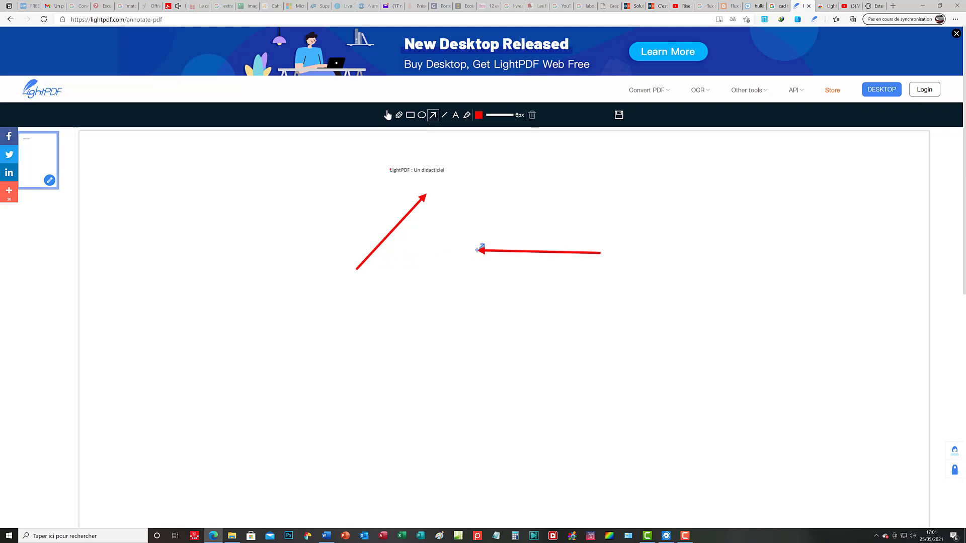
drag(482, 245, 494, 365)
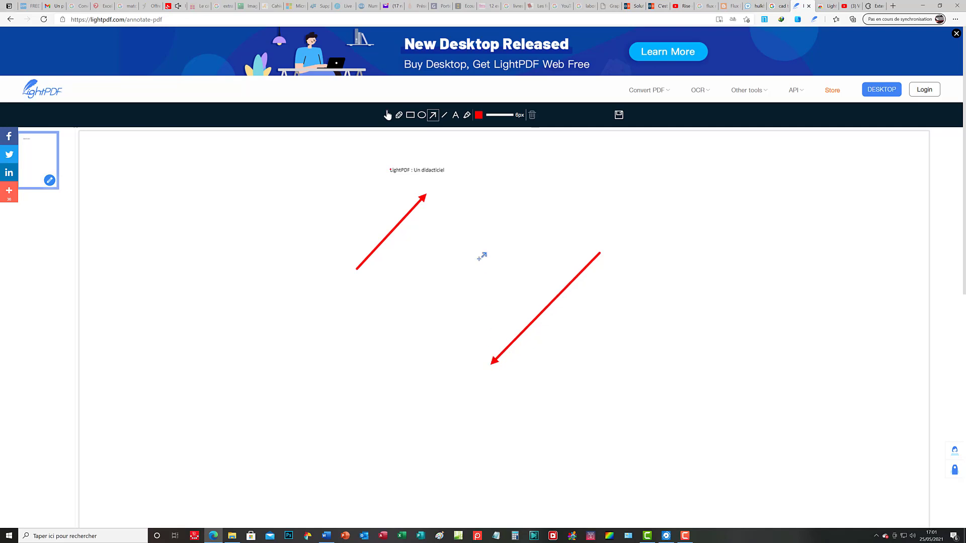
Draw a red straight diagonal line between the two arrows and a roughly parallel blue line above it
click(444, 117)
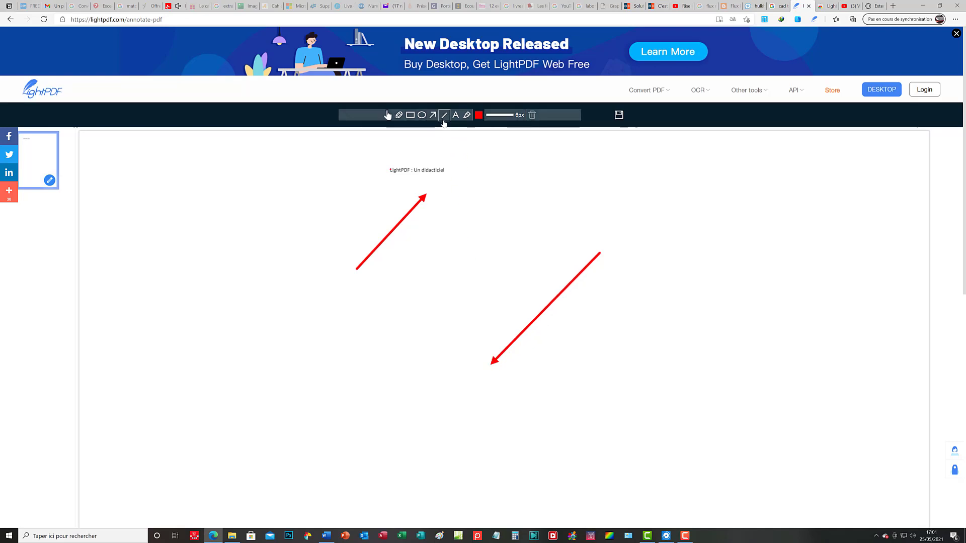
mouse_move(413, 321)
mouse_down()
mouse_move(497, 218)
mouse_move(599, 324)
mouse_move(577, 235)
mouse_move(250, 248)
mouse_move(215, 408)
mouse_move(229, 442)
mouse_move(476, 493)
mouse_move(651, 336)
mouse_move(589, 234)
mouse_up()
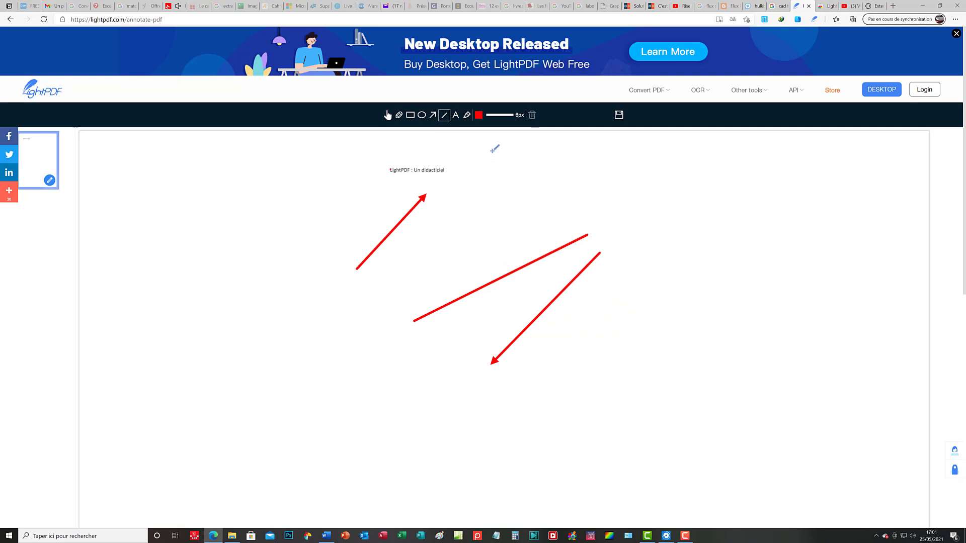
click(477, 119)
click(491, 135)
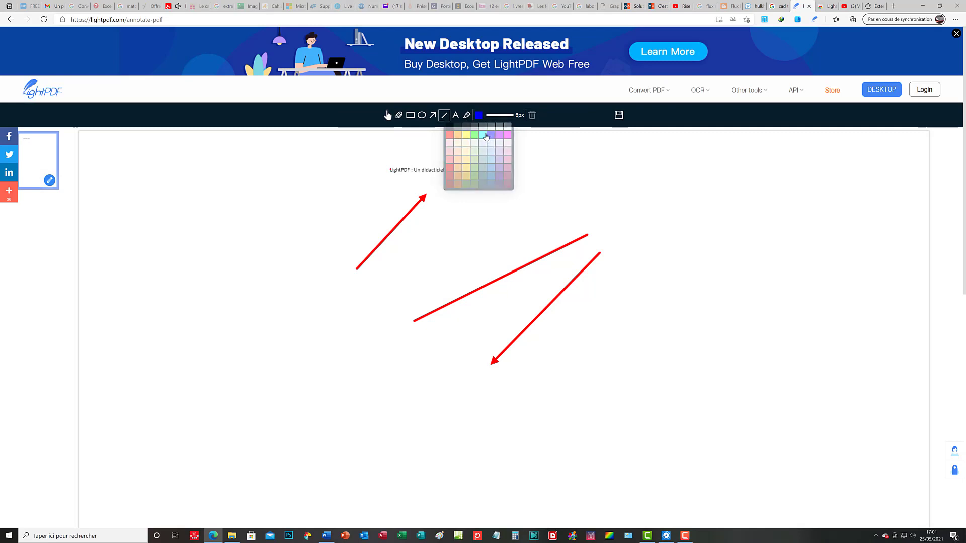
mouse_move(433, 266)
mouse_down()
mouse_move(503, 225)
mouse_move(557, 218)
mouse_up()
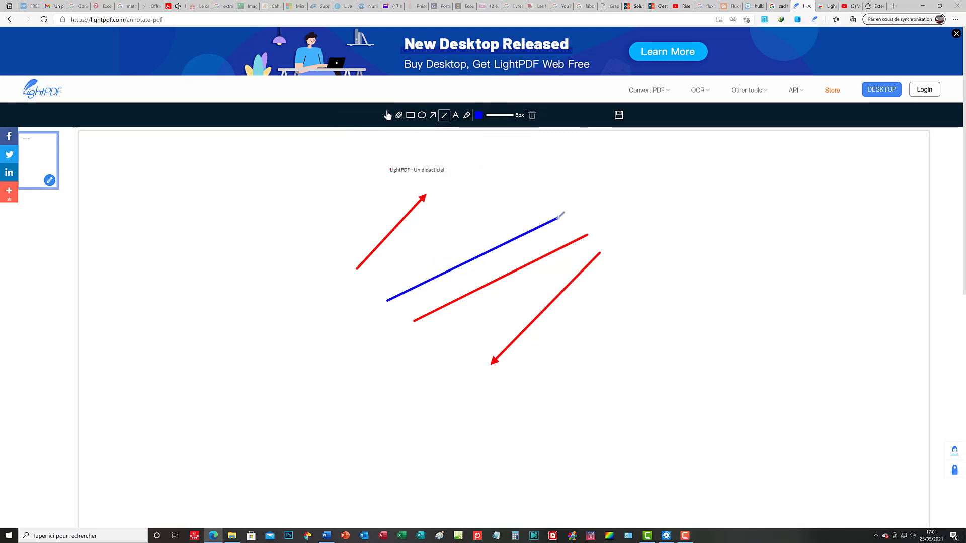
Add the blue text "Flèches" to the right of the red arrow that points up towards the title
click(455, 114)
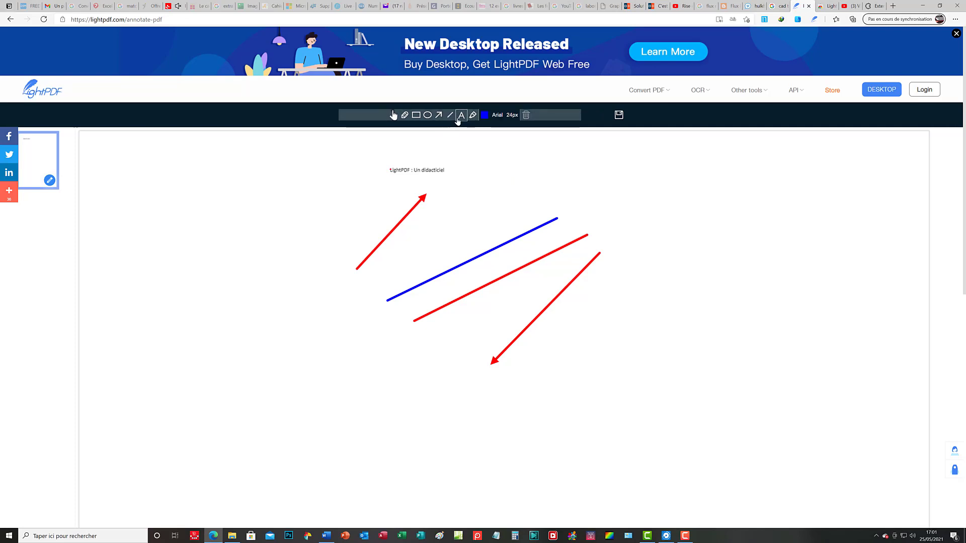
click(410, 227)
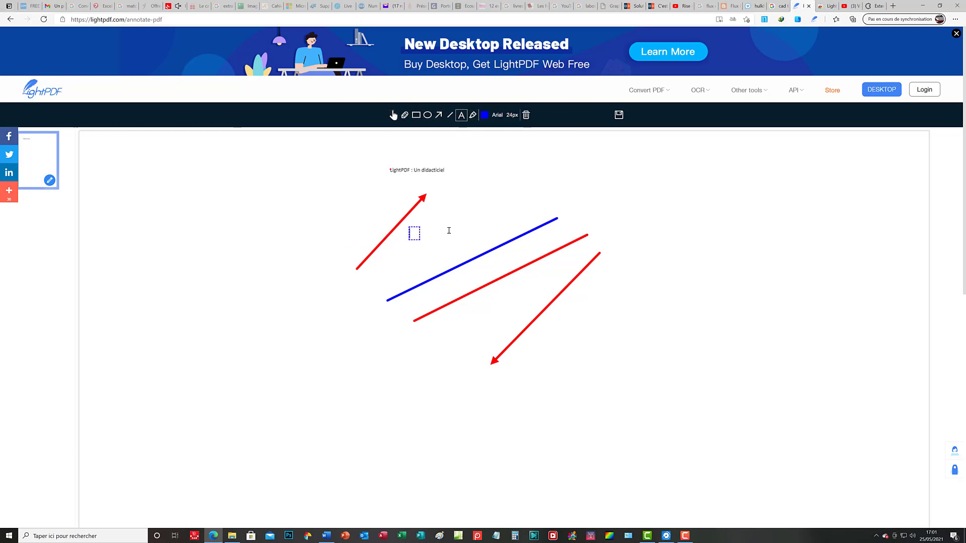
text(Flèches)
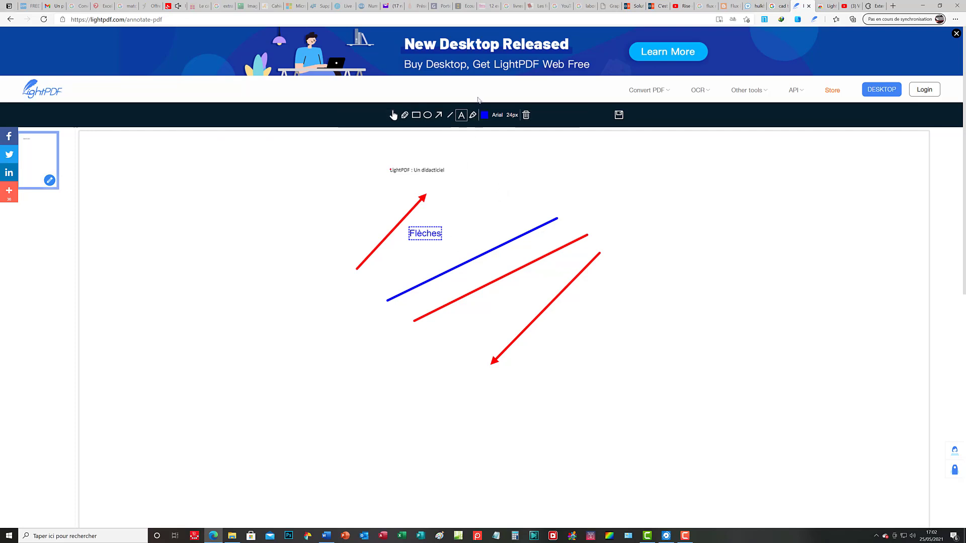
click(513, 117)
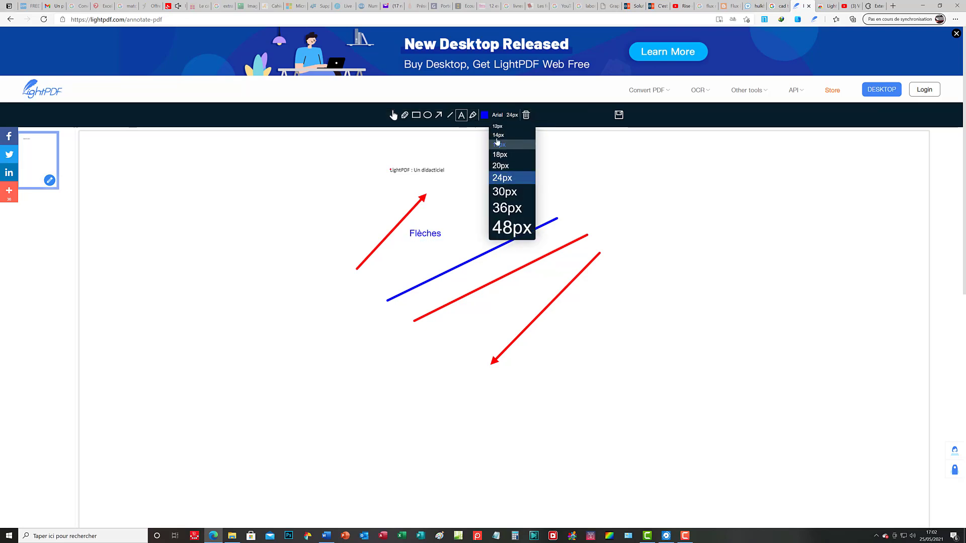
click(445, 232)
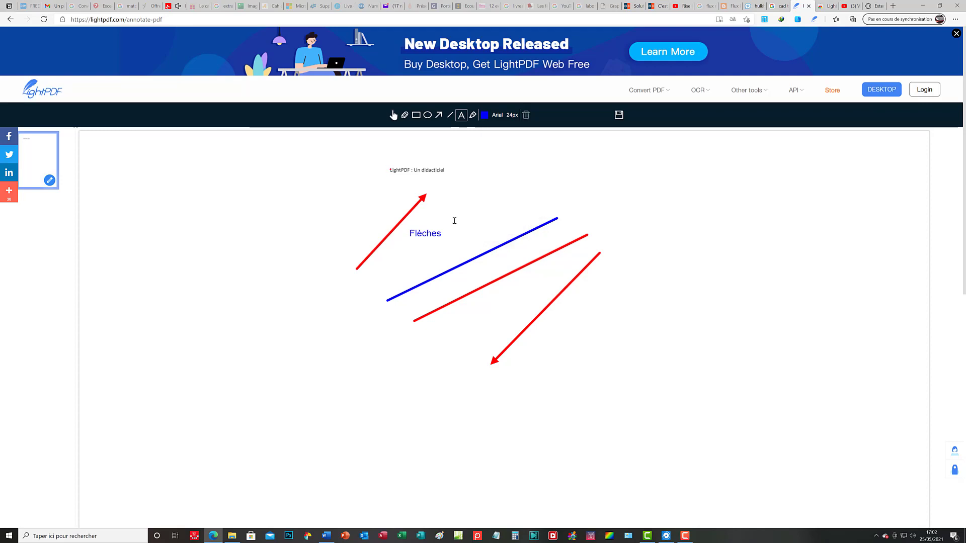
click(495, 197)
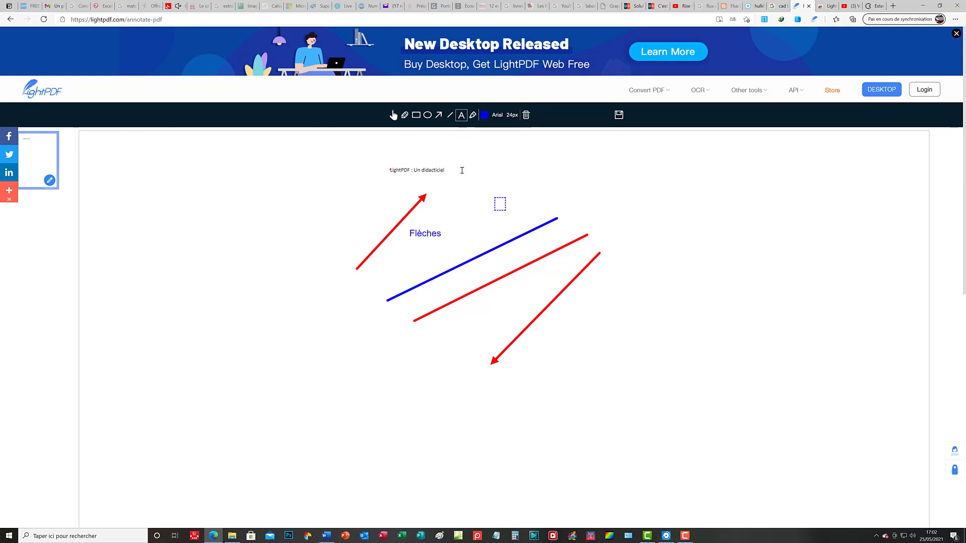
key(ctrl+f)
text(le)
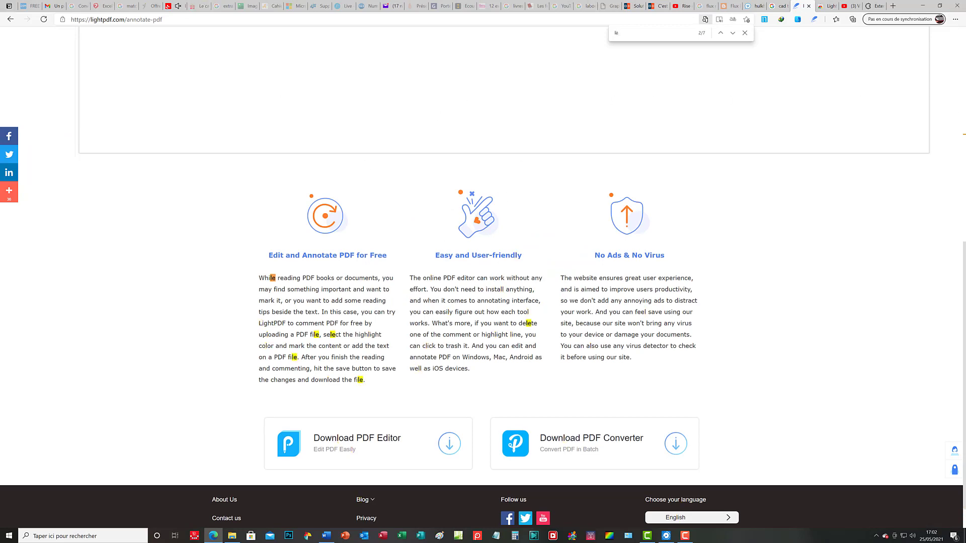
drag(965, 270, 964, 43)
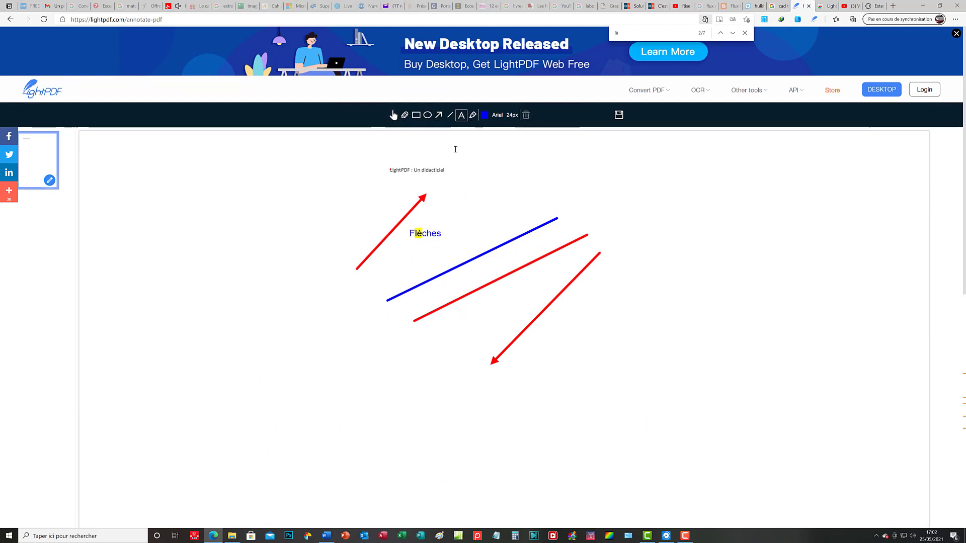
Add a second "Flèches" text just above and right of the first one and colour it orange
click(441, 211)
text(Fl)
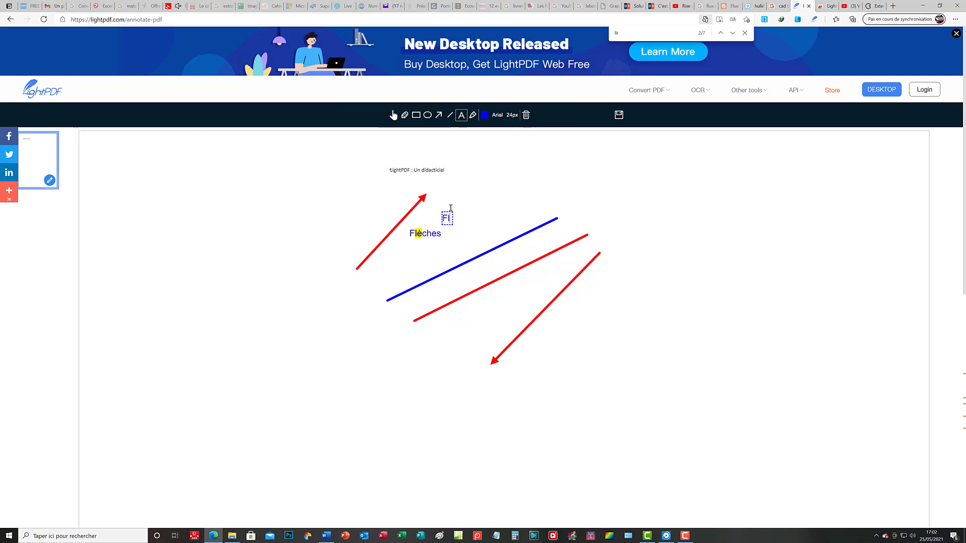
text(èche)
drag(443, 218, 465, 220)
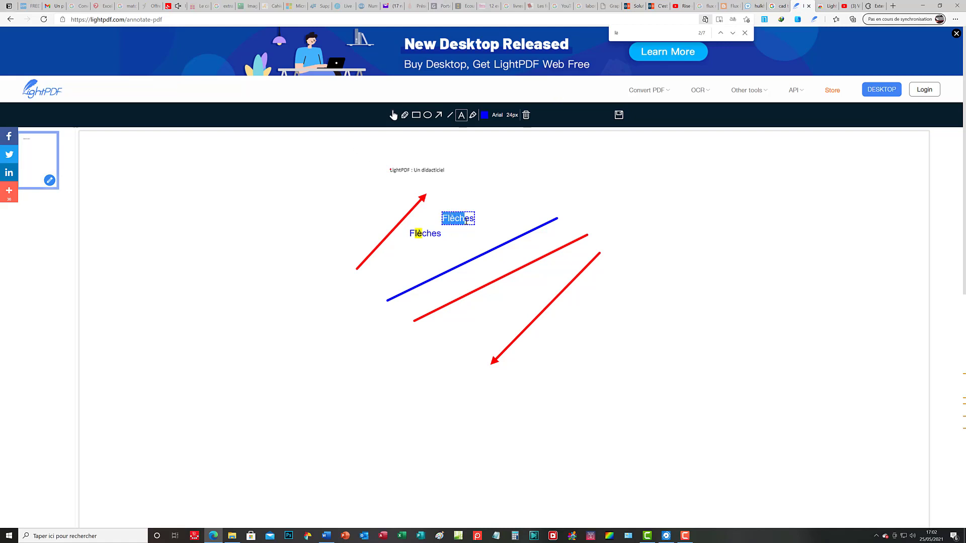
click(484, 115)
click(469, 170)
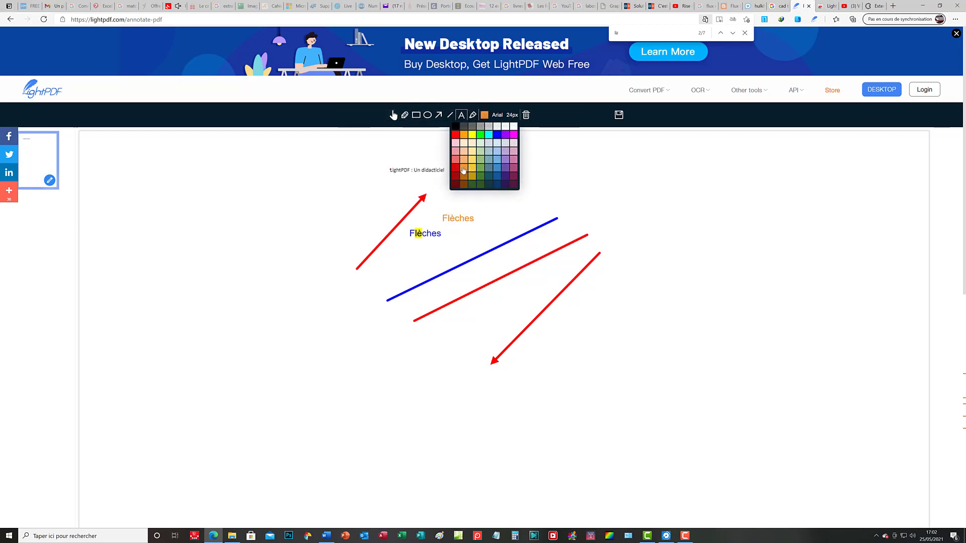
Set the orange "Flèches" text to the Impact font at 48px
click(499, 116)
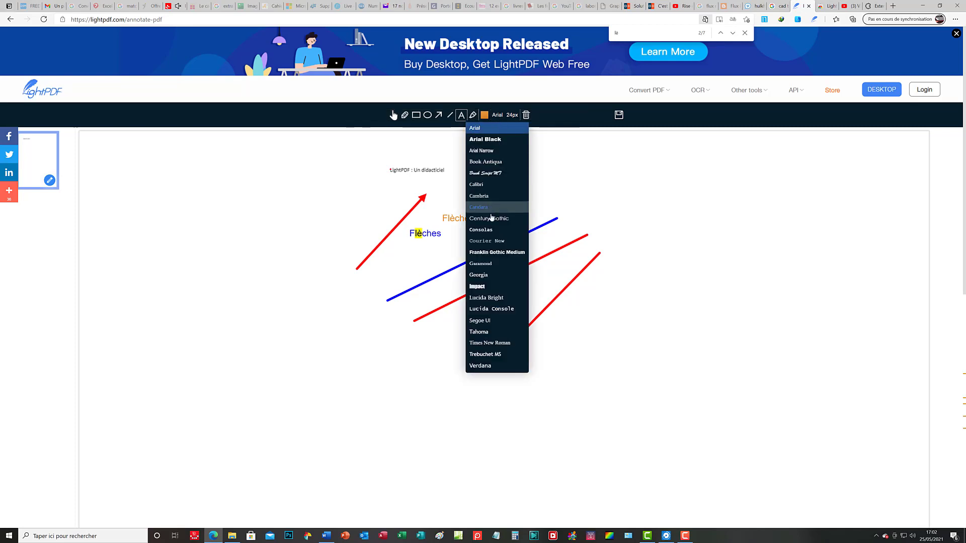
click(481, 286)
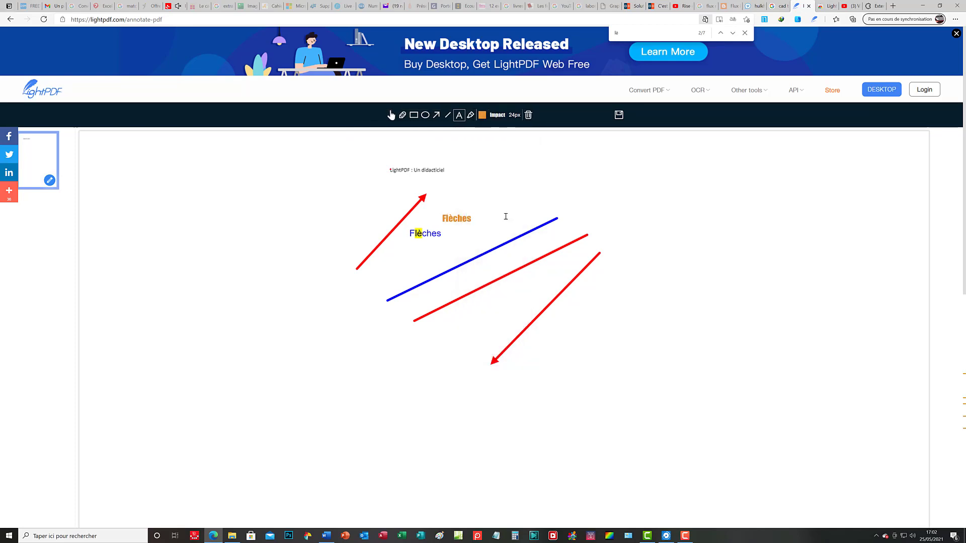
click(514, 115)
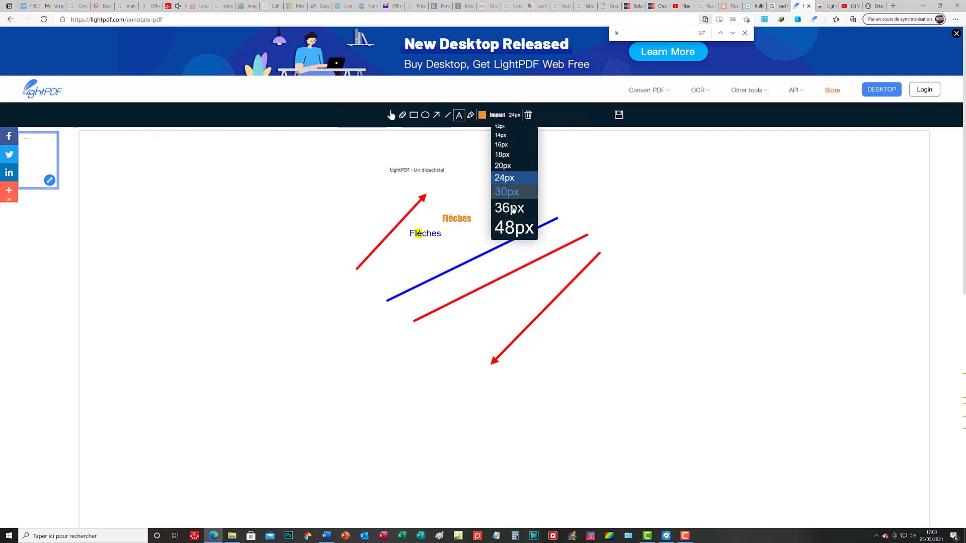
click(524, 229)
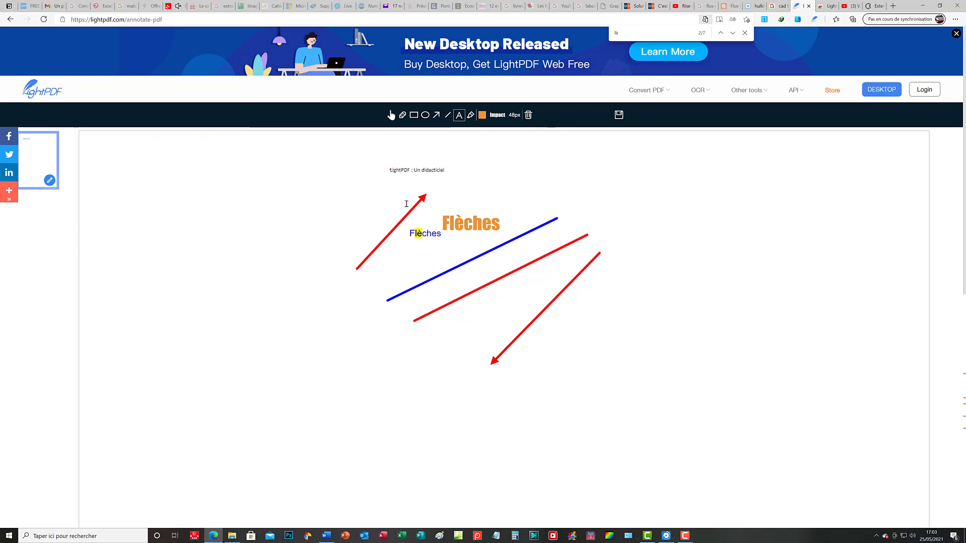
Draw a wide orange ellipse to the right of the title and a large orange circle below the diagonal lines
click(426, 118)
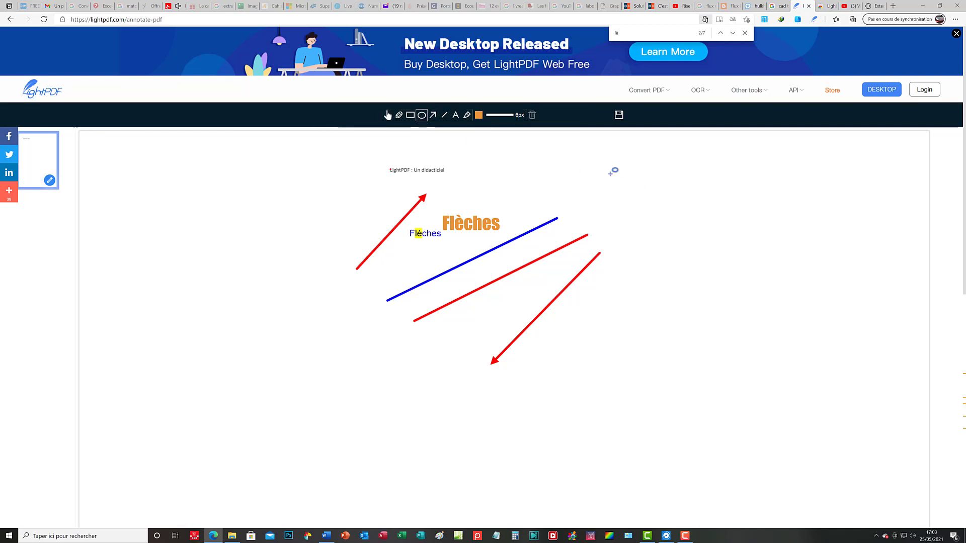
drag(584, 167, 465, 205)
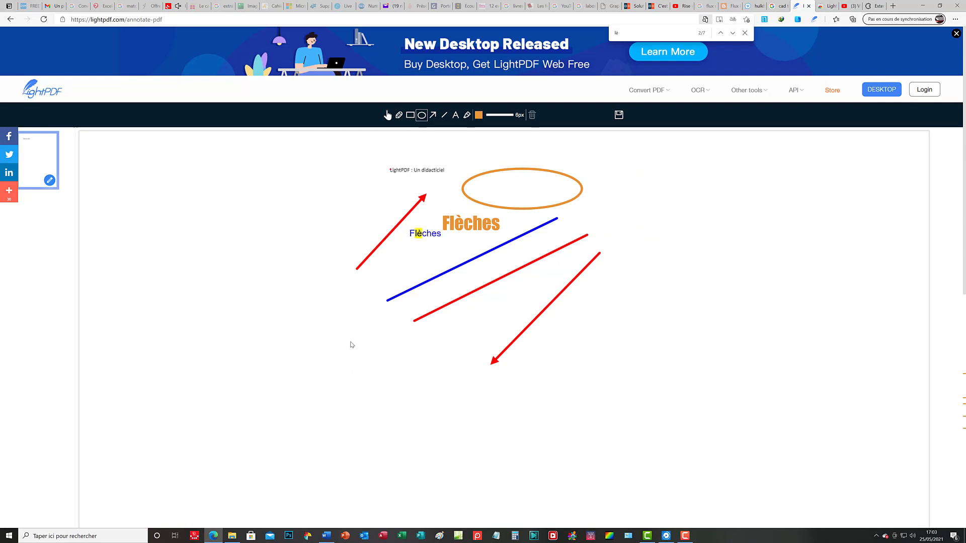
mouse_move(386, 358)
mouse_down()
mouse_move(416, 377)
mouse_move(452, 435)
mouse_move(473, 447)
mouse_up()
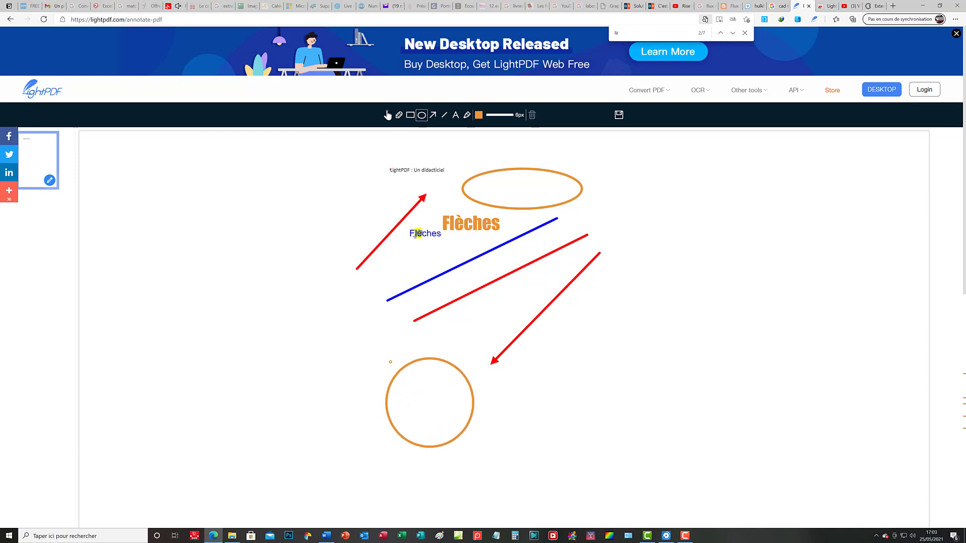
Draw a small orange square to the right of the circle and a larger orange rectangle below it
click(410, 115)
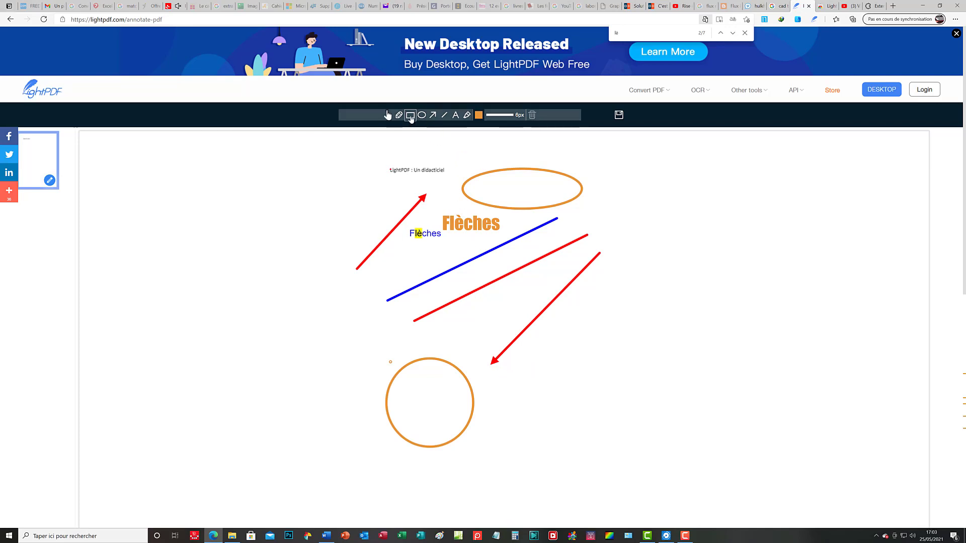
drag(528, 358, 567, 393)
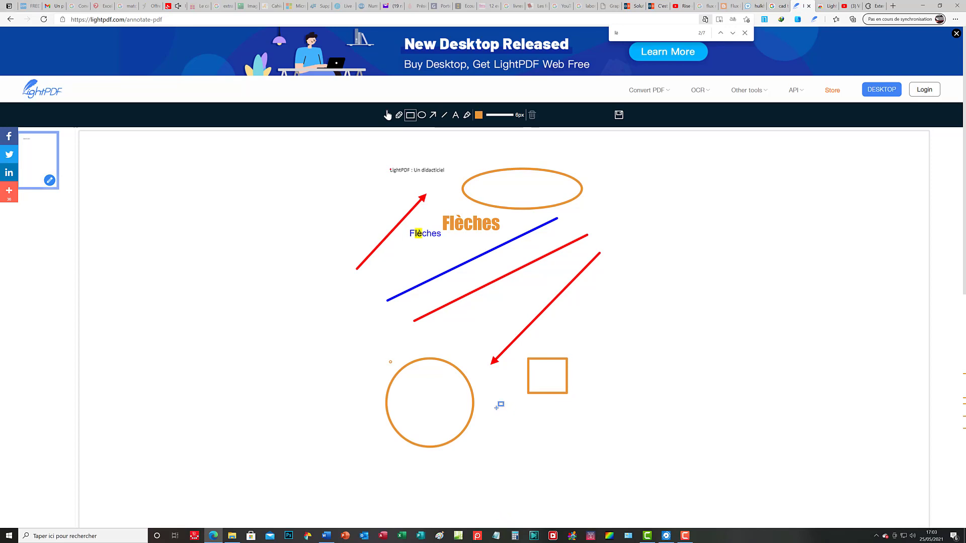
click(519, 428)
drag(529, 422, 621, 473)
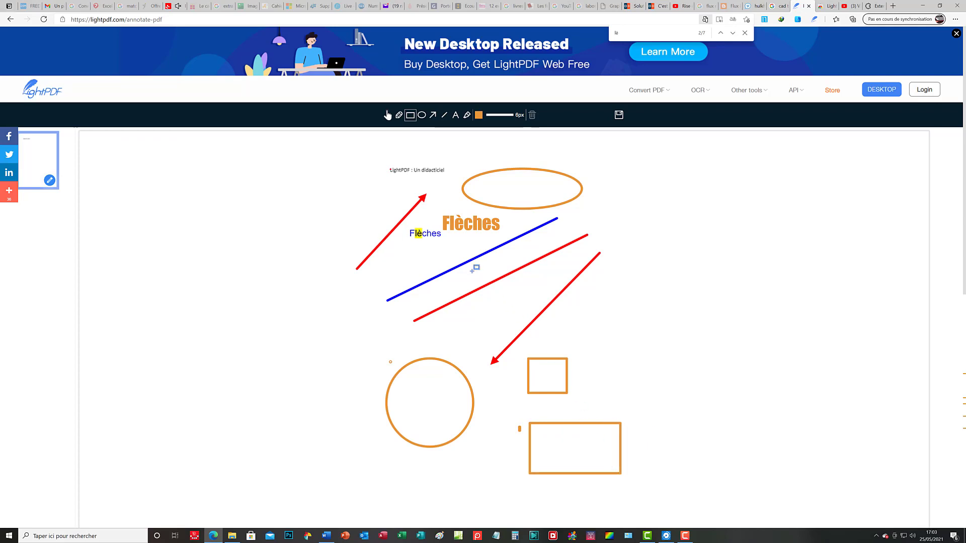
Draw freehand orange dots between the circle and the square, and a small rounded loop above them
click(399, 115)
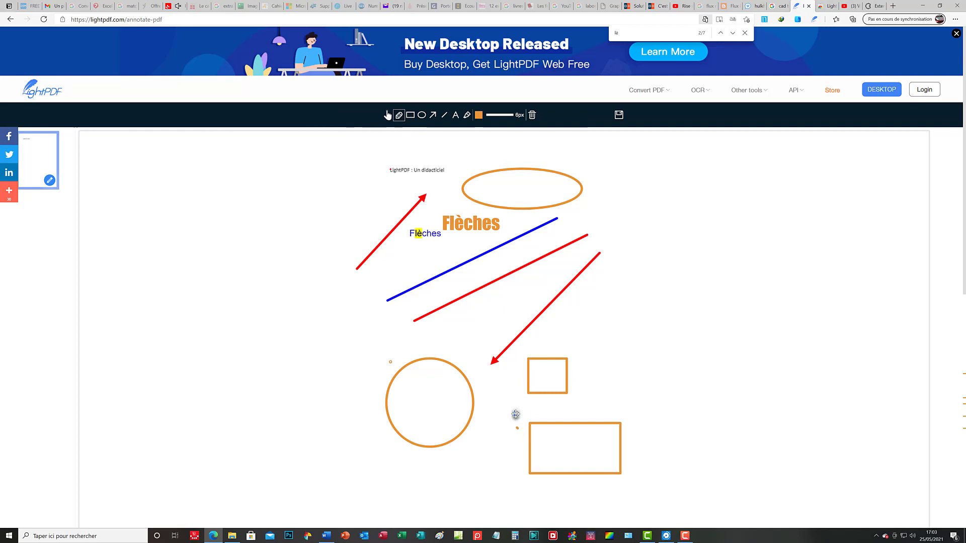
click(506, 392)
click(512, 374)
click(515, 395)
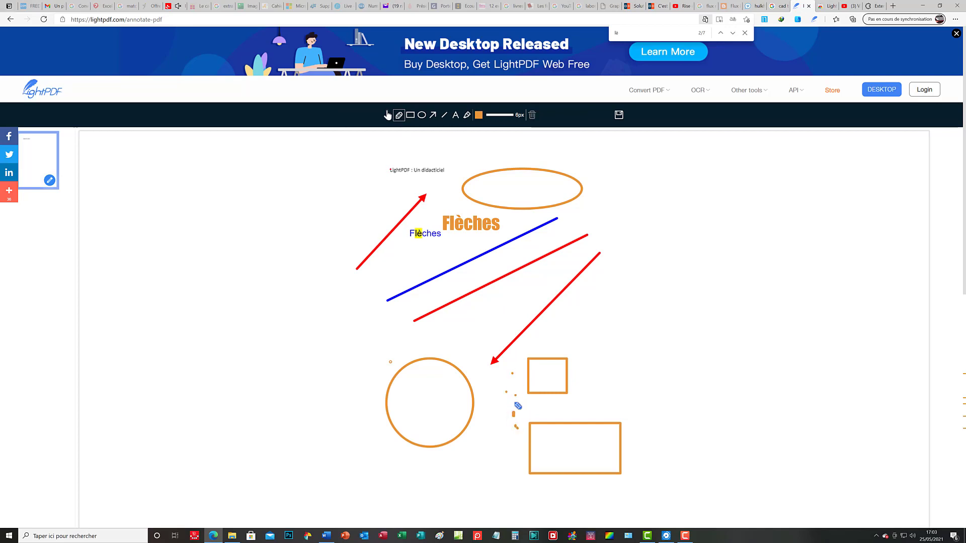
click(491, 382)
click(462, 348)
mouse_move(471, 323)
mouse_down()
mouse_move(512, 313)
mouse_move(518, 336)
mouse_move(491, 346)
mouse_move(477, 320)
mouse_up()
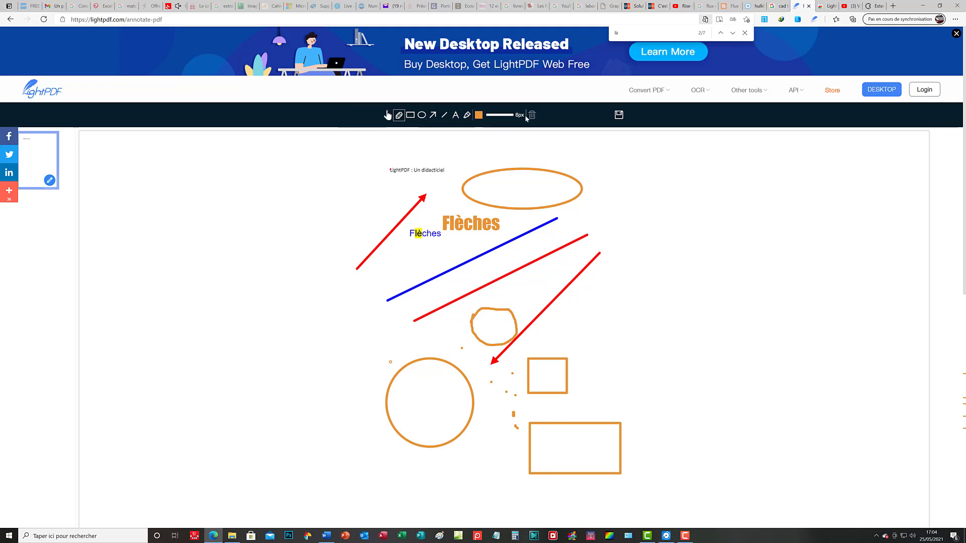
Delete the freehand orange loop and all the stray dots and marks from the page
click(509, 309)
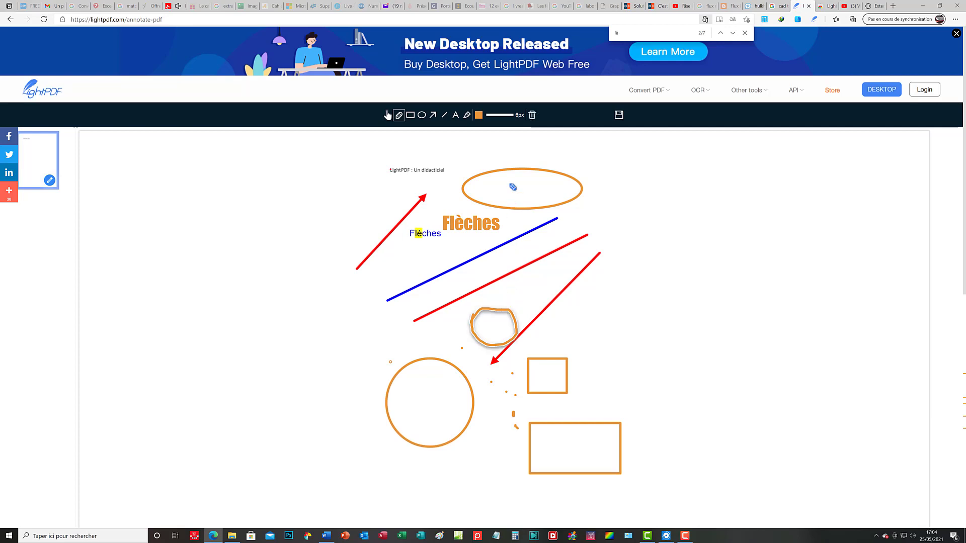
click(533, 116)
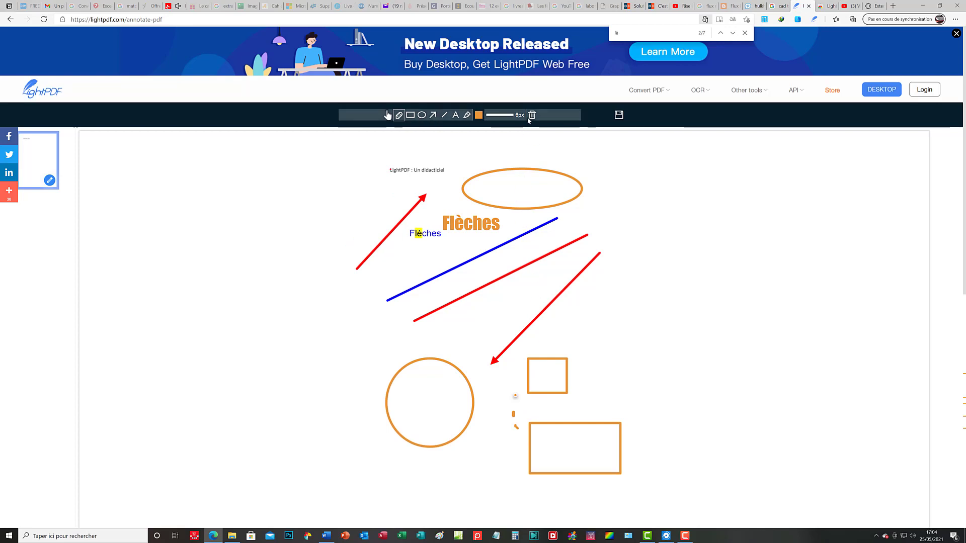
click(515, 395)
click(532, 116)
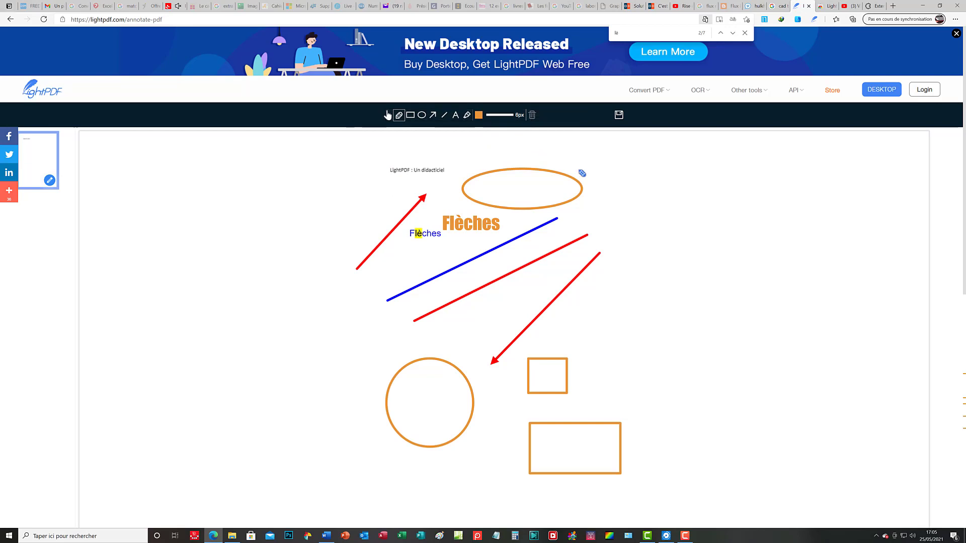
Save the annotated PDF and download it to the Téléchargements\Documents folder
click(619, 116)
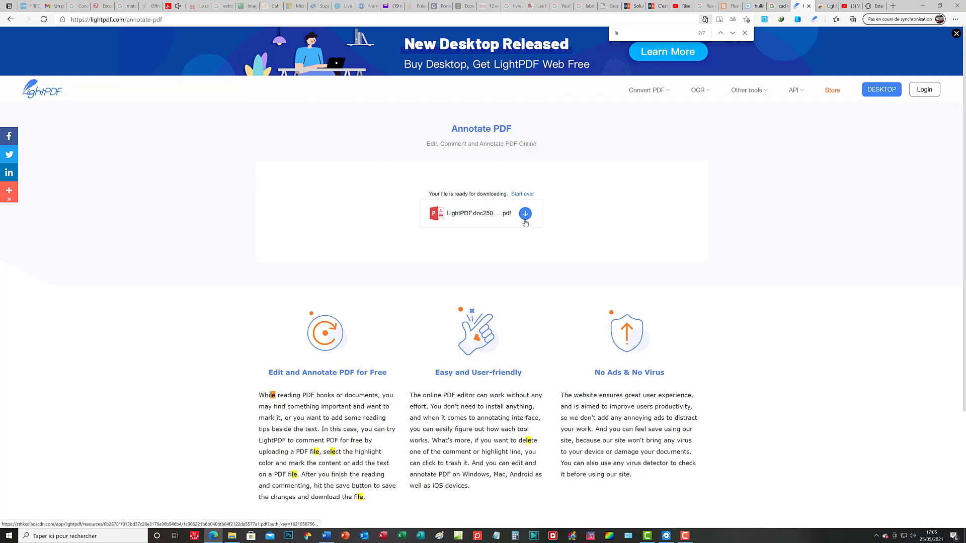
click(524, 215)
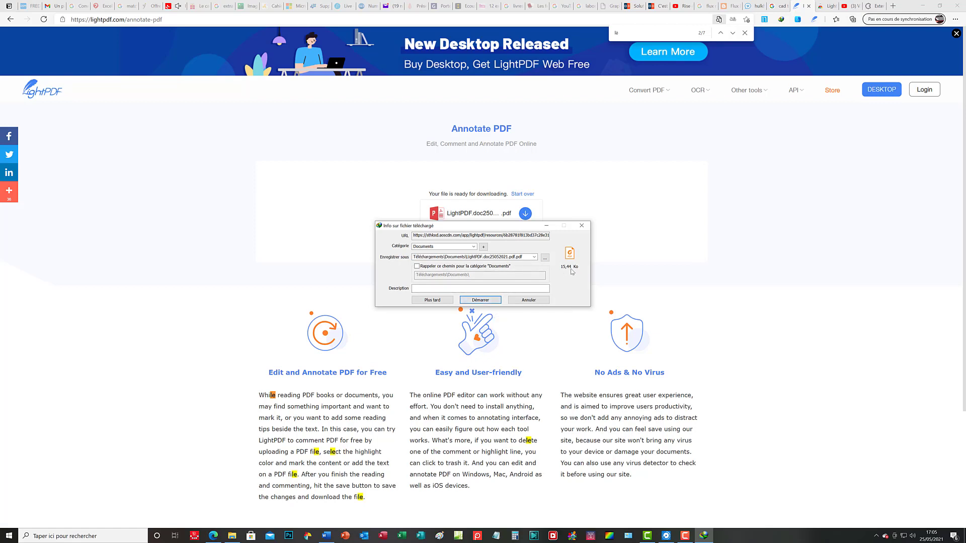
click(481, 300)
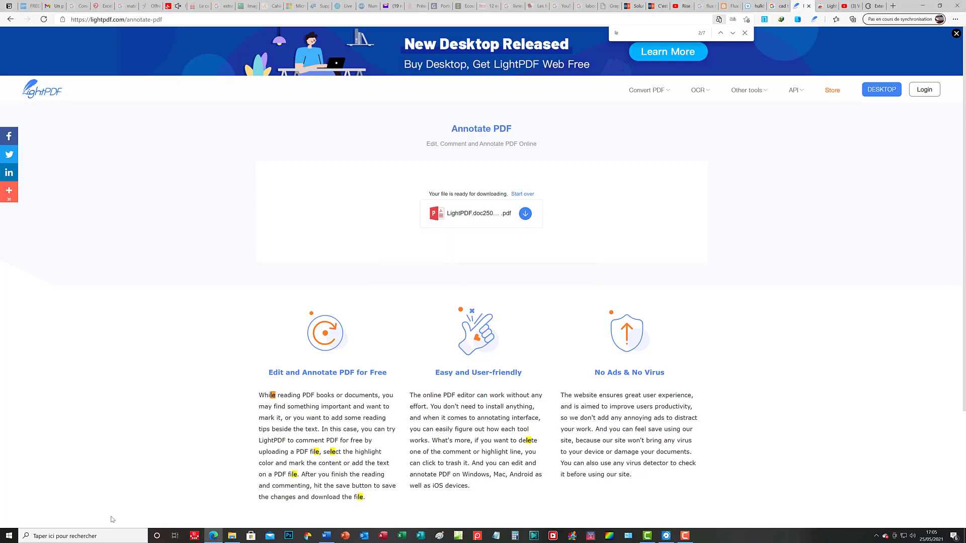
Open the downloaded LightPDF.doc25052021.pdf from File Explorer's Documents folder in Foxit Reader and check the whole page for the annotations
click(232, 536)
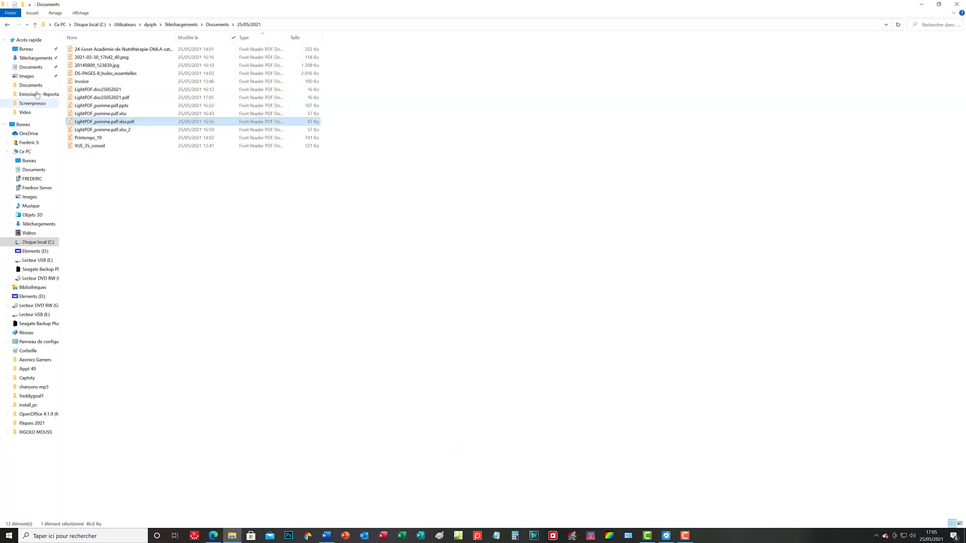
click(215, 24)
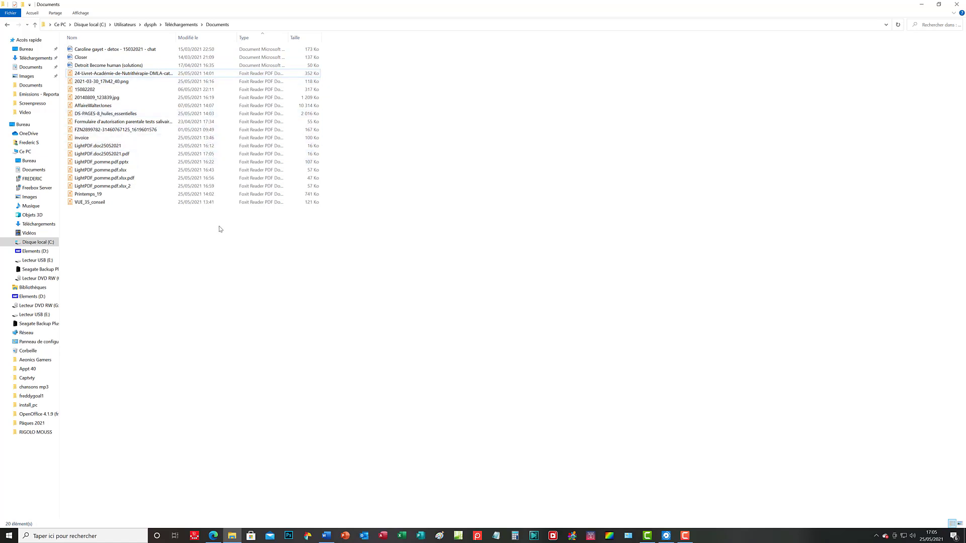
click(126, 156)
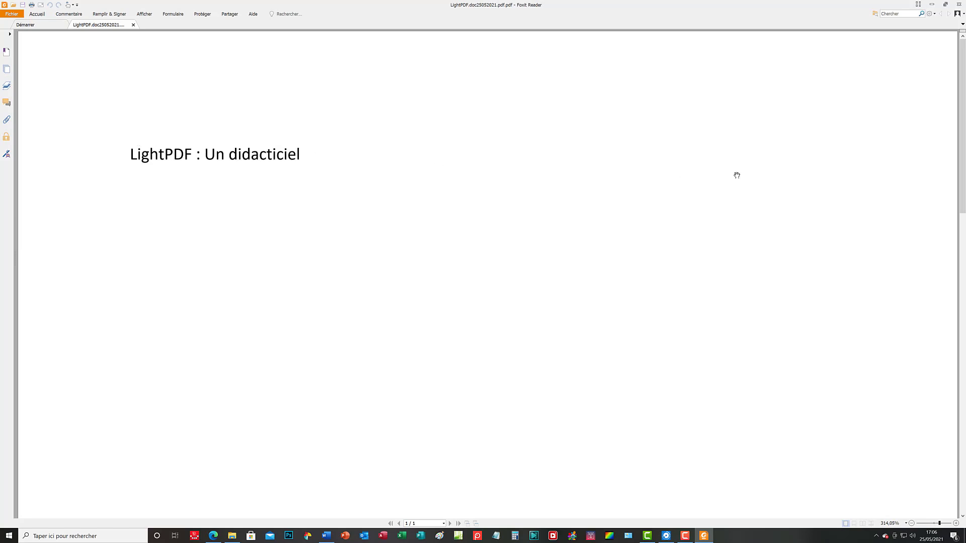
drag(964, 78, 964, 406)
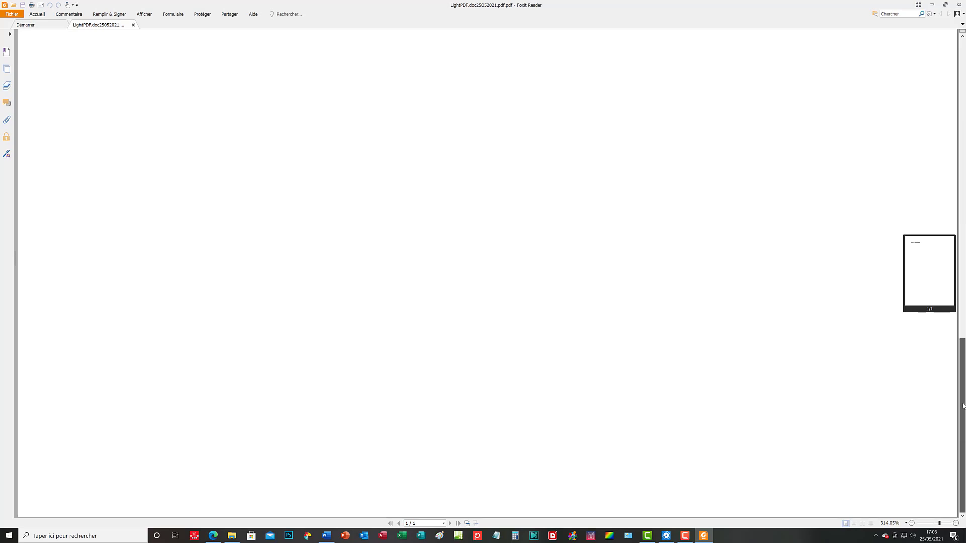
drag(946, 291, 944, 42)
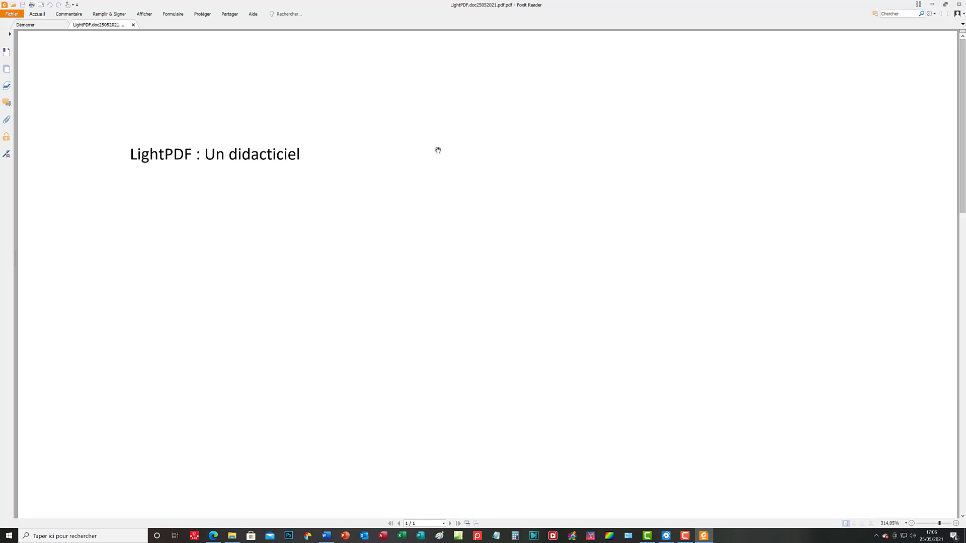
Close the PDF in Foxit Reader, return to LightPDF in the browser, and load LightPDF.doc25052021 into the Annotate PDF tool
click(961, 3)
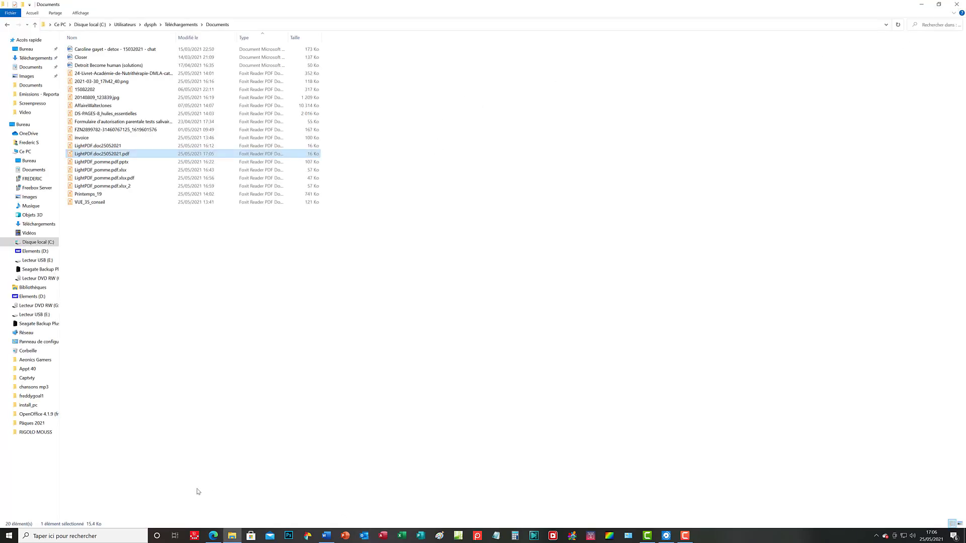
click(217, 539)
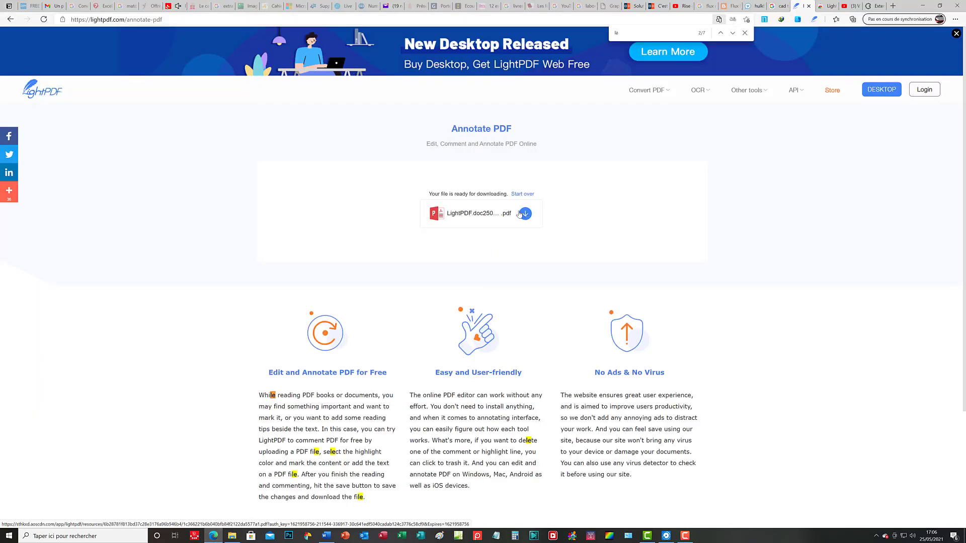
click(8, 21)
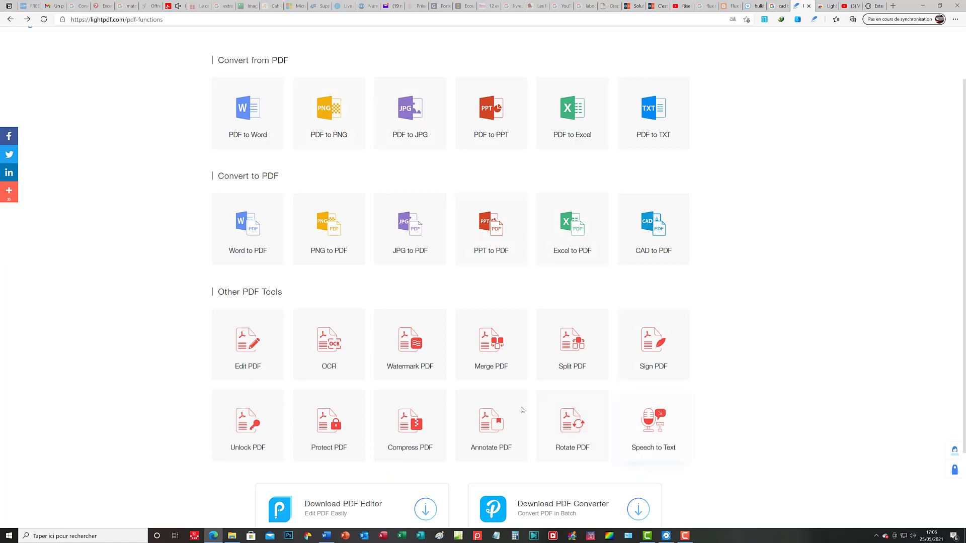
click(491, 429)
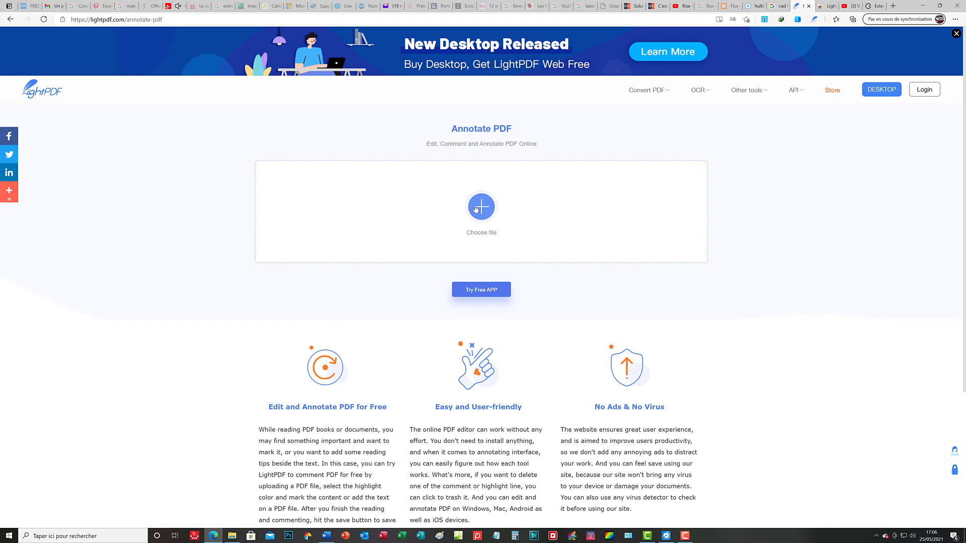
click(476, 209)
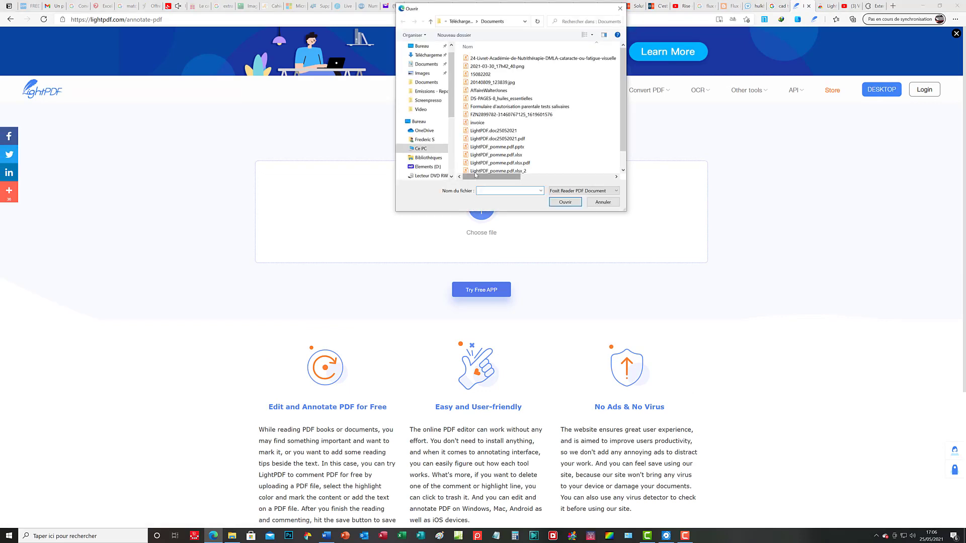
click(496, 132)
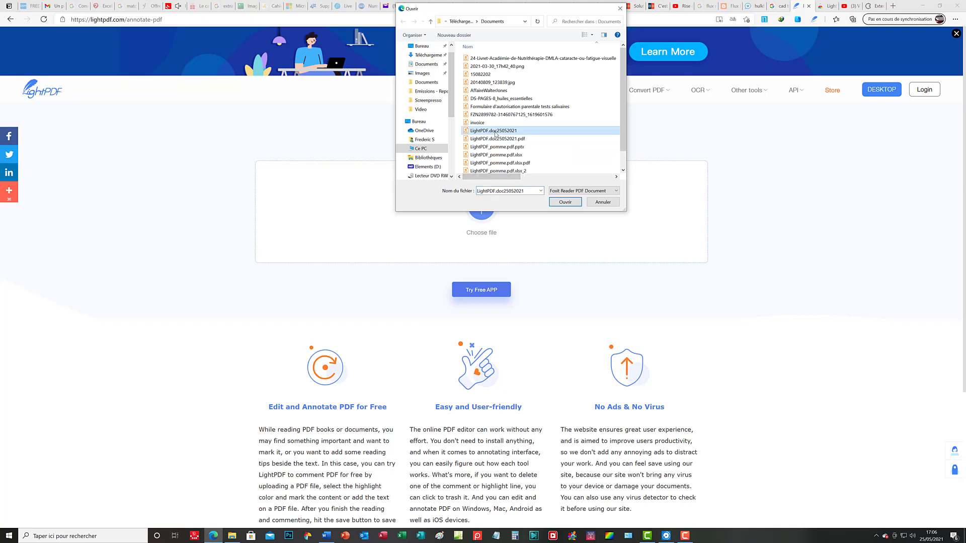
click(565, 202)
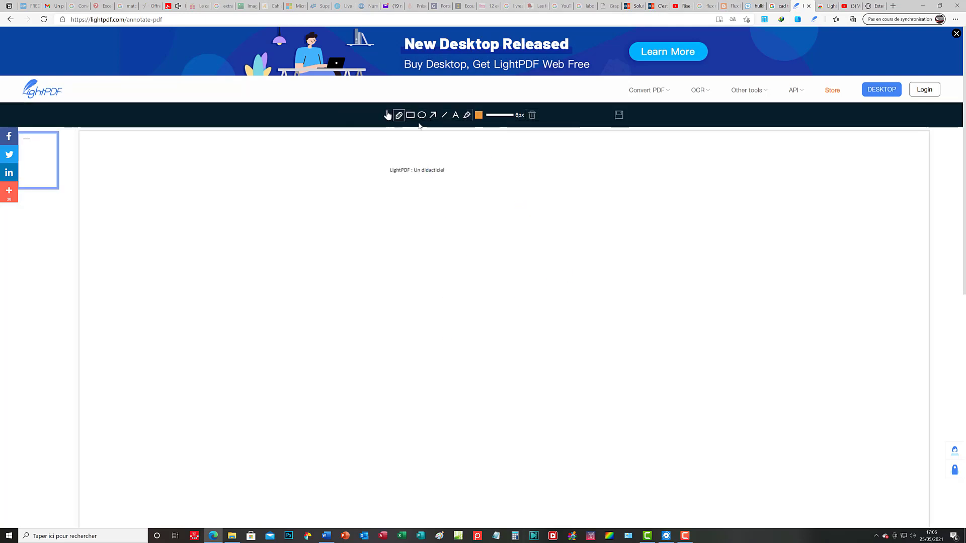
Frame the title "LightPDF : Un didacticiel" with an orange rectangle, then save and download the PDF as LightPDF.doc25052021.pdf_2.pdf in Téléchargements\Documents
click(410, 114)
mouse_move(379, 161)
mouse_down()
mouse_move(410, 181)
mouse_move(454, 186)
mouse_up()
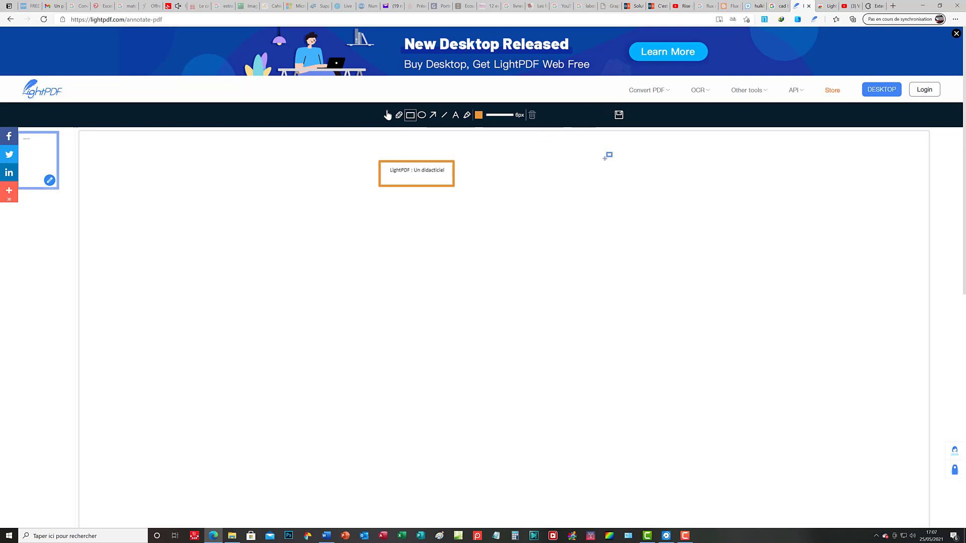
click(619, 115)
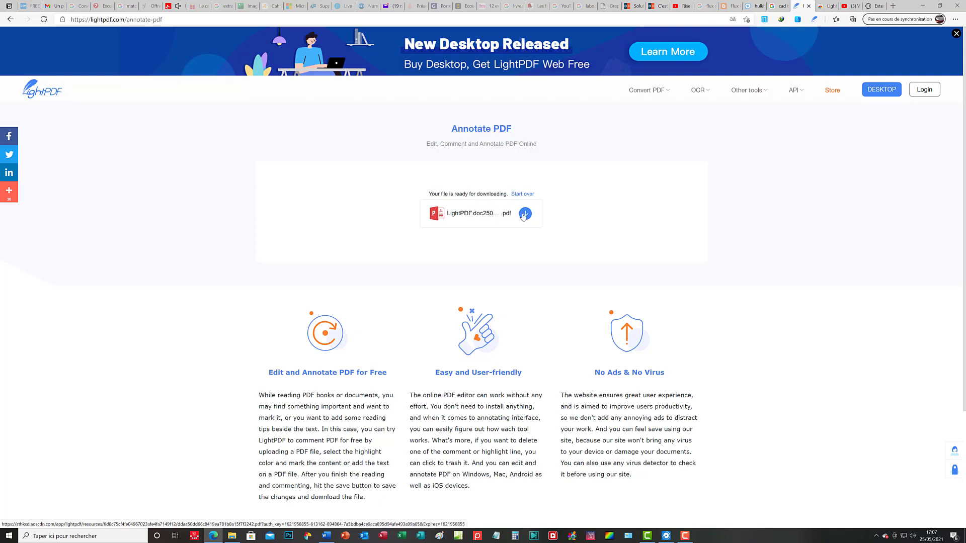
click(524, 214)
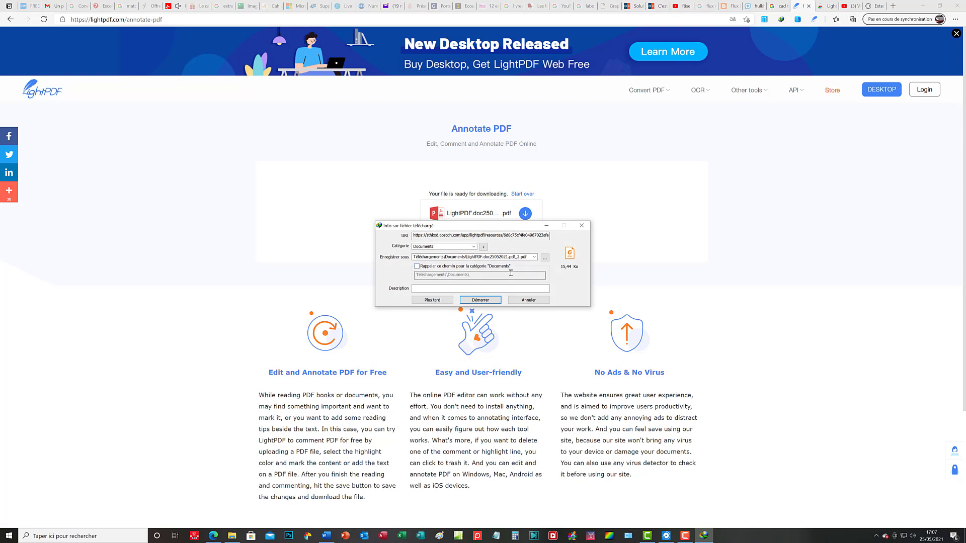
click(486, 301)
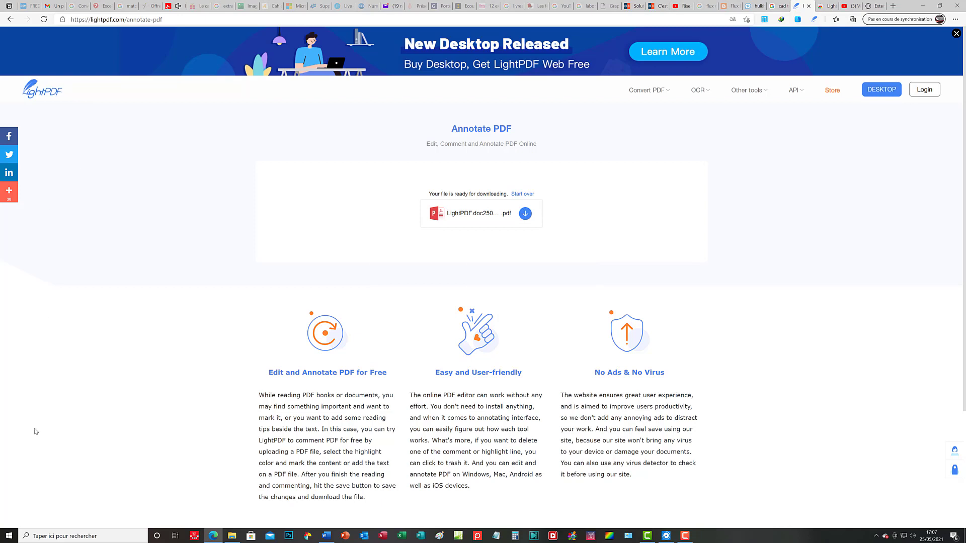
Open LightPDF.doc25052021.pdf_2 from File Explorer's Téléchargements\Documents folder in Foxit Reader, check it for the rectangle, and close it
click(232, 536)
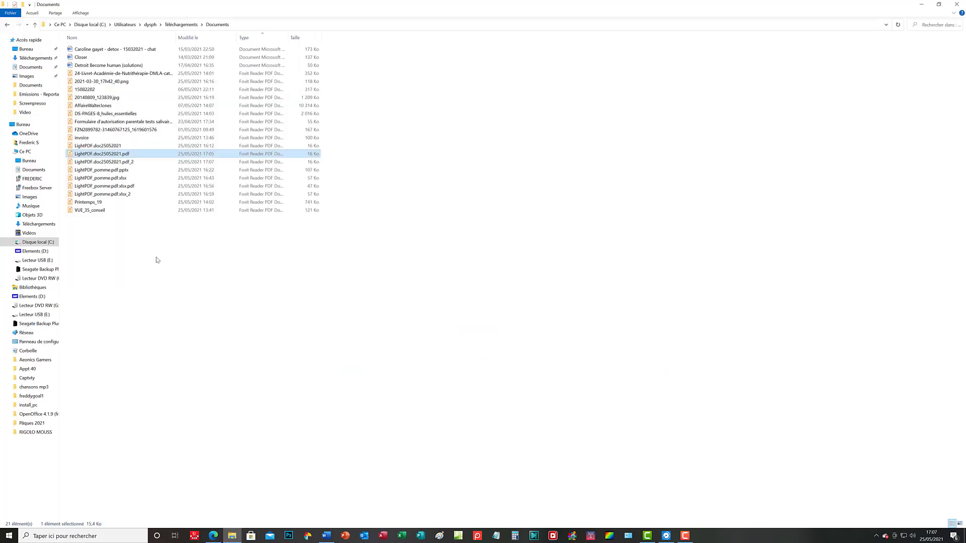
click(181, 24)
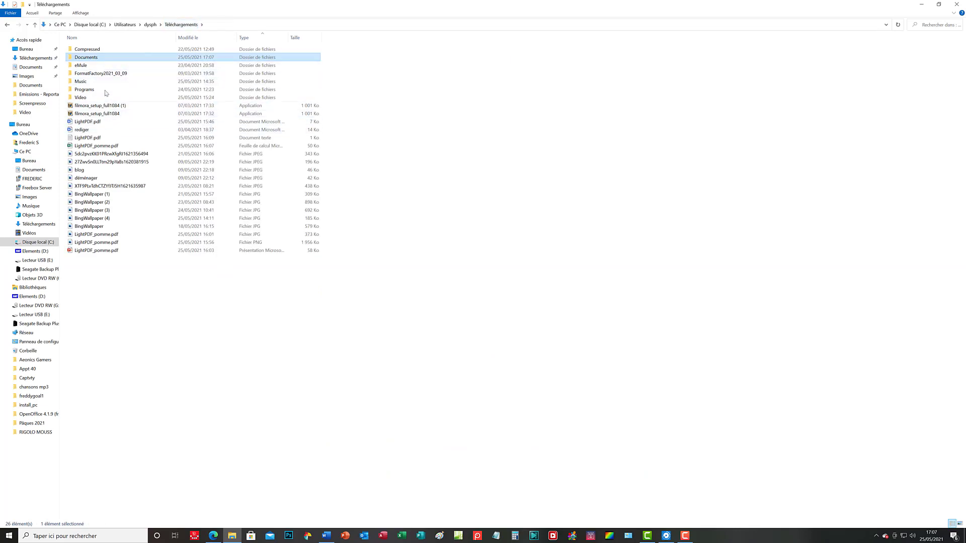
double_click(98, 60)
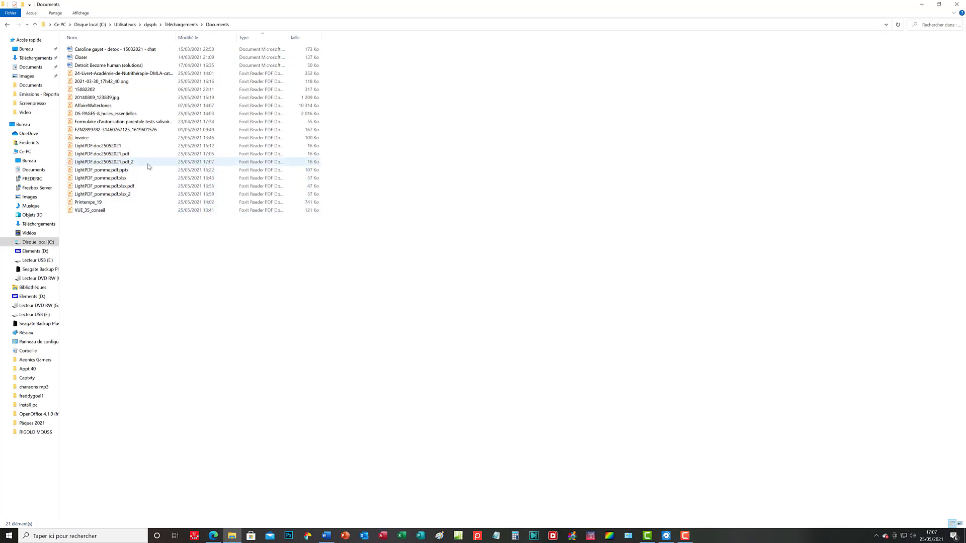
click(118, 163)
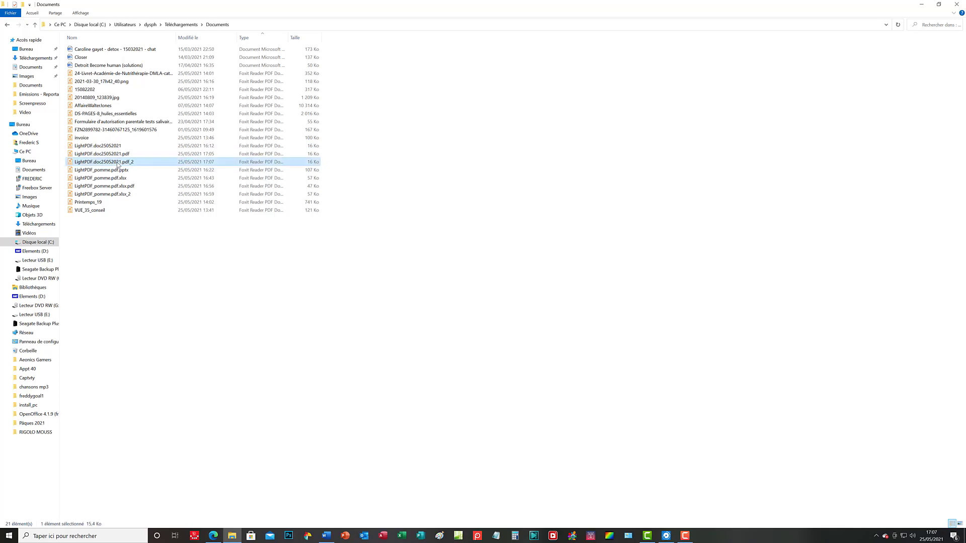
right_click(117, 162)
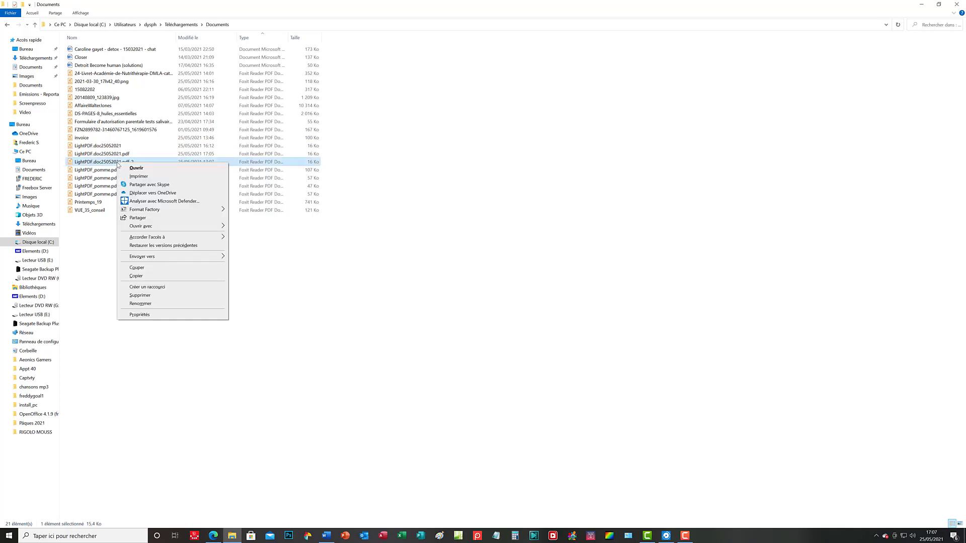
click(137, 173)
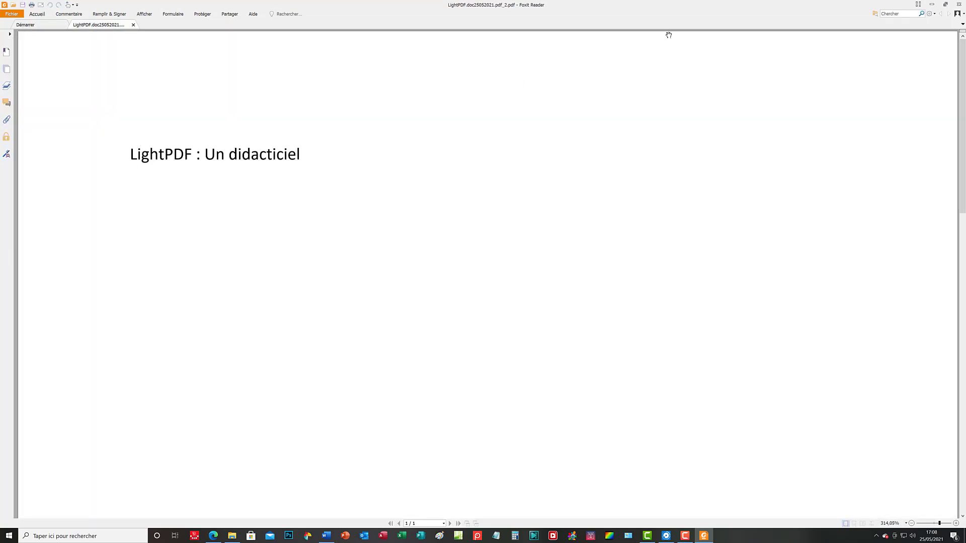
click(959, 5)
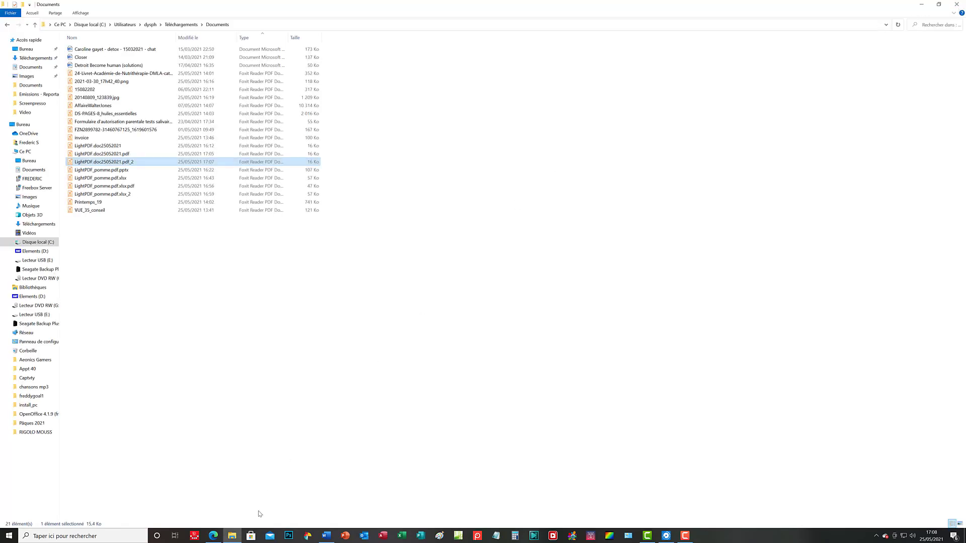
Return to LightPDF in the browser and load LightPDF.doc25052021 into the Watermark PDF tool
click(212, 538)
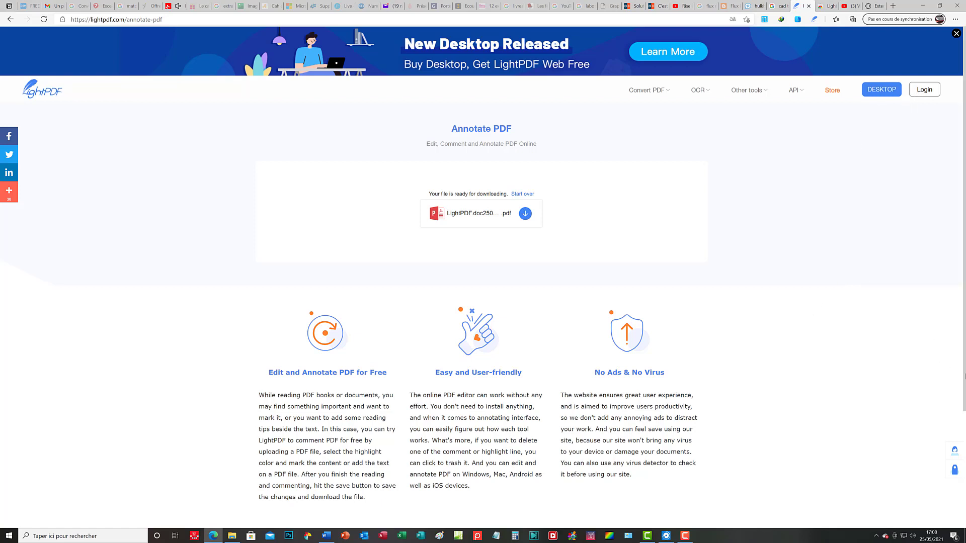
drag(964, 359, 963, 441)
scroll(962, 428, up, 3)
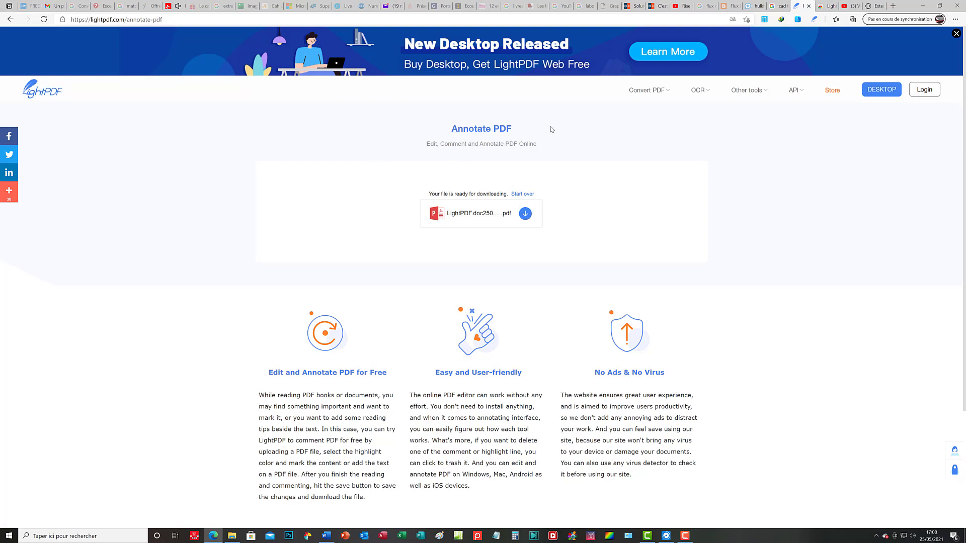
click(11, 19)
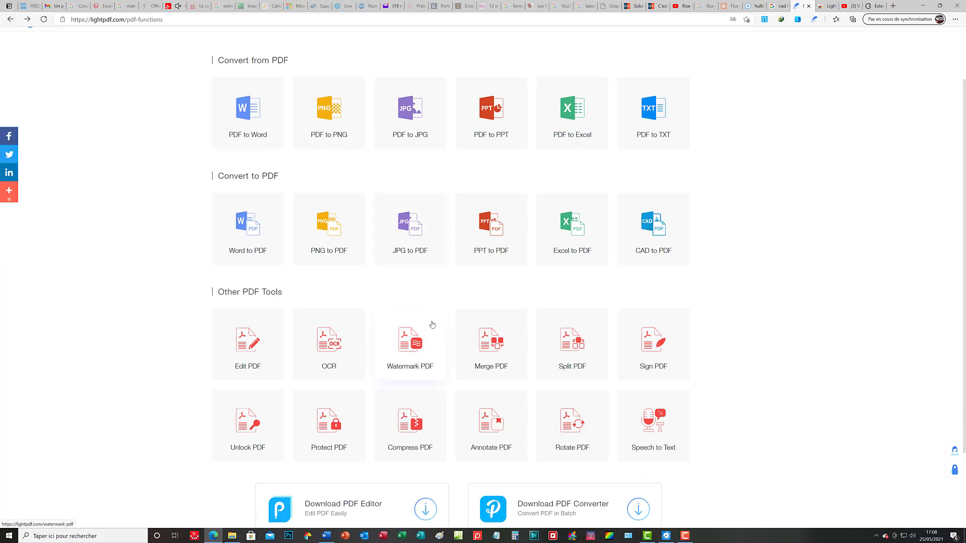
click(412, 344)
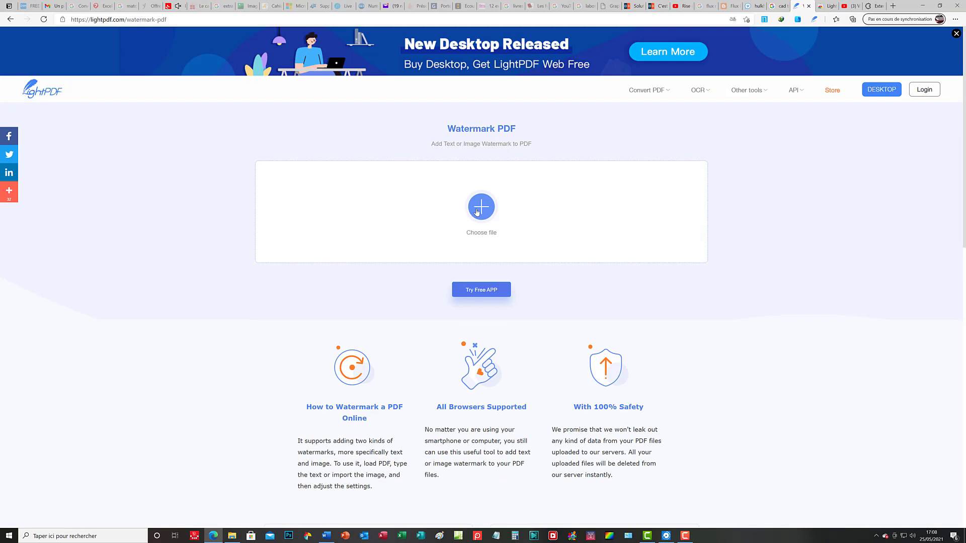
click(478, 211)
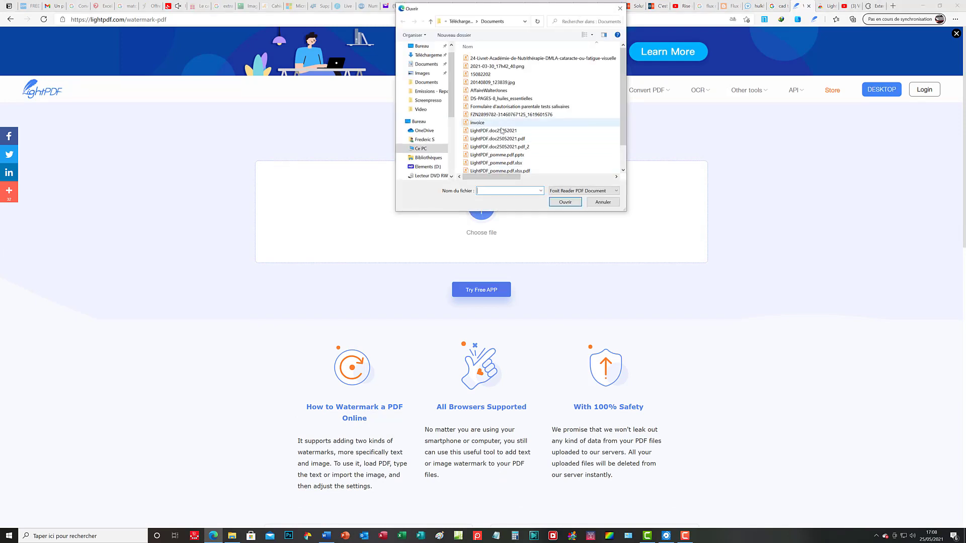
click(500, 131)
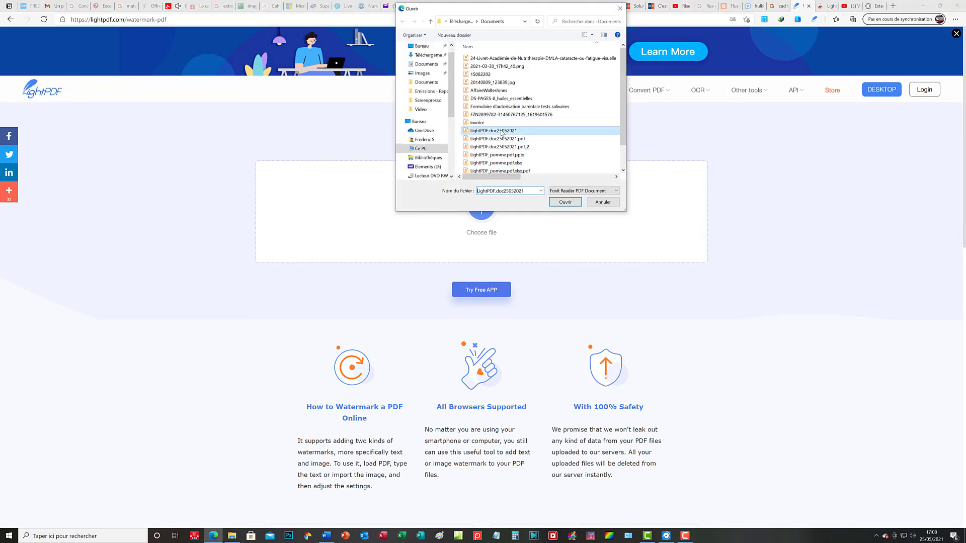
click(565, 202)
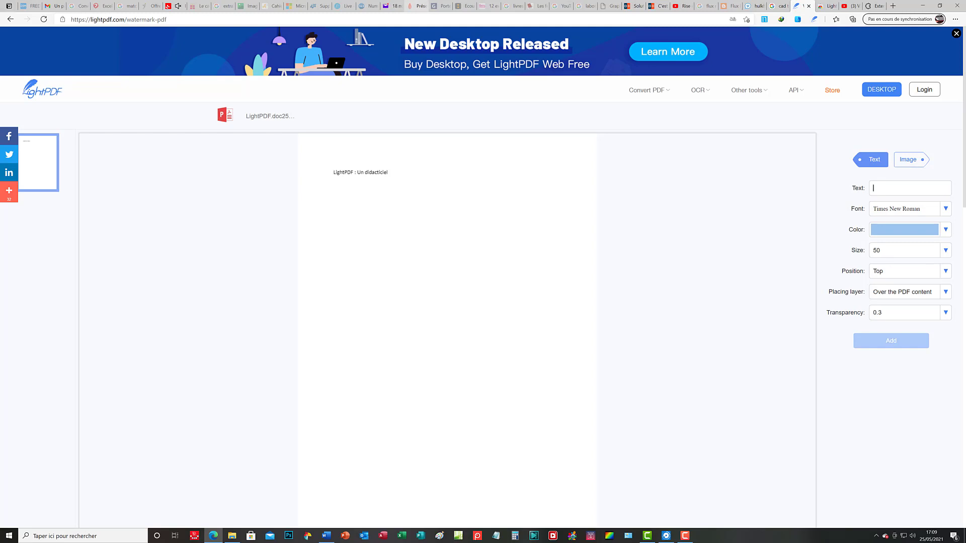
Enter COPIE as the watermark text and format it in Garamond at size 72
text(C)
text(PIE)
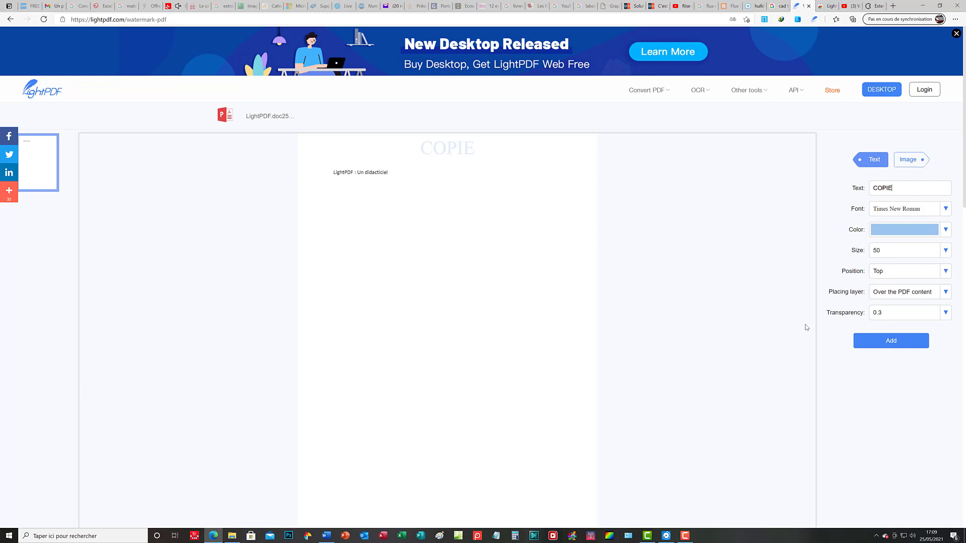
click(946, 211)
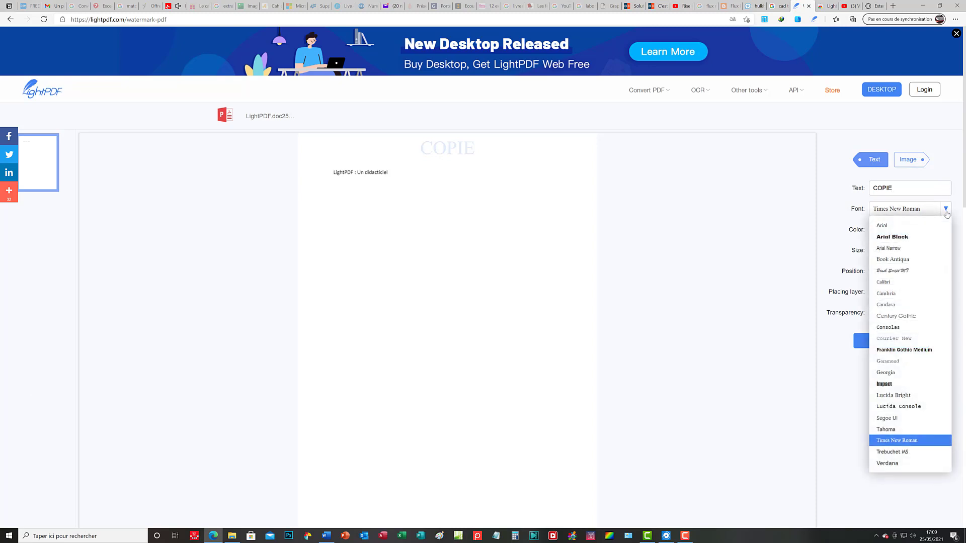
click(911, 367)
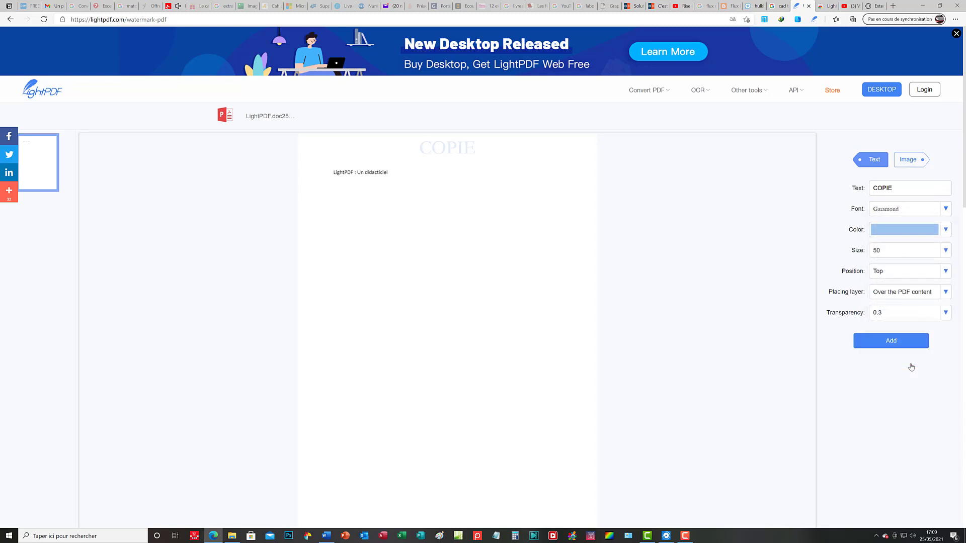
click(947, 251)
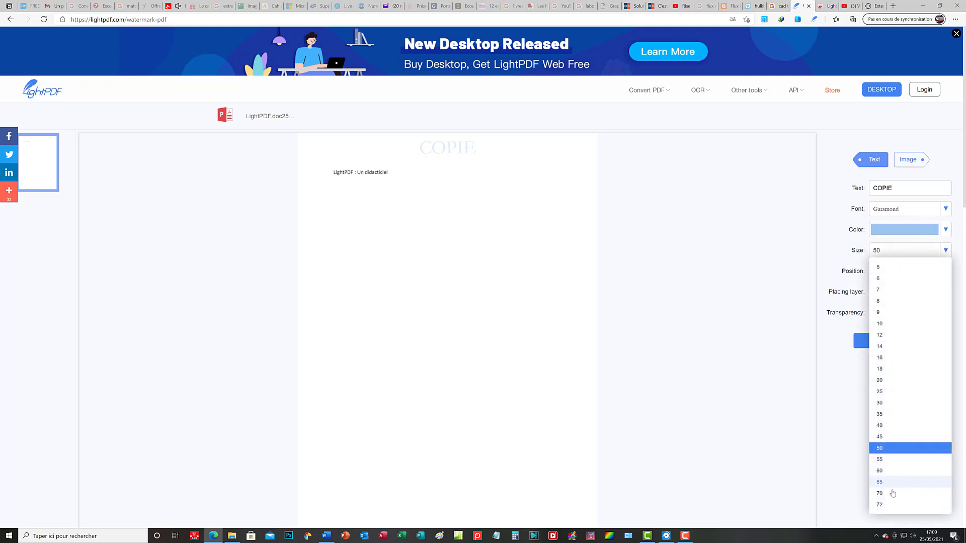
click(886, 506)
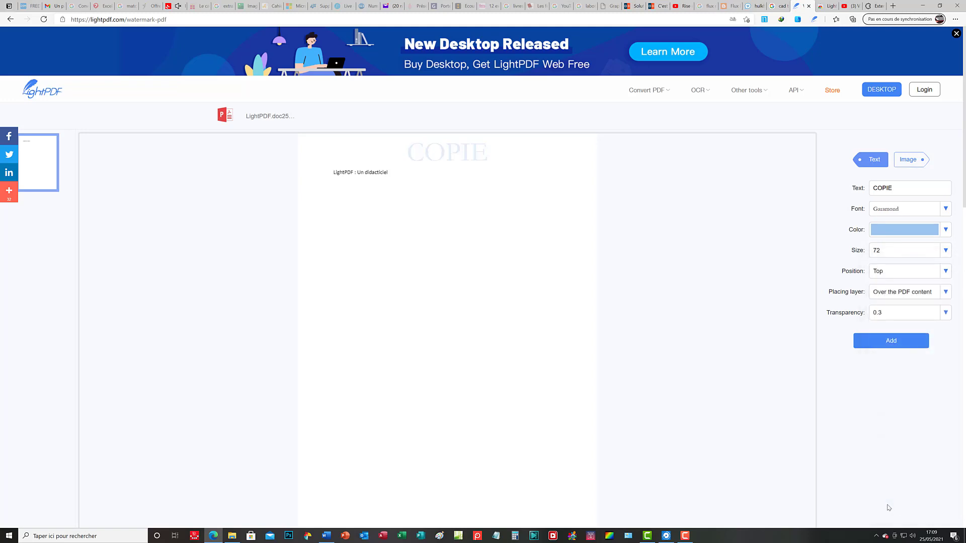
click(947, 252)
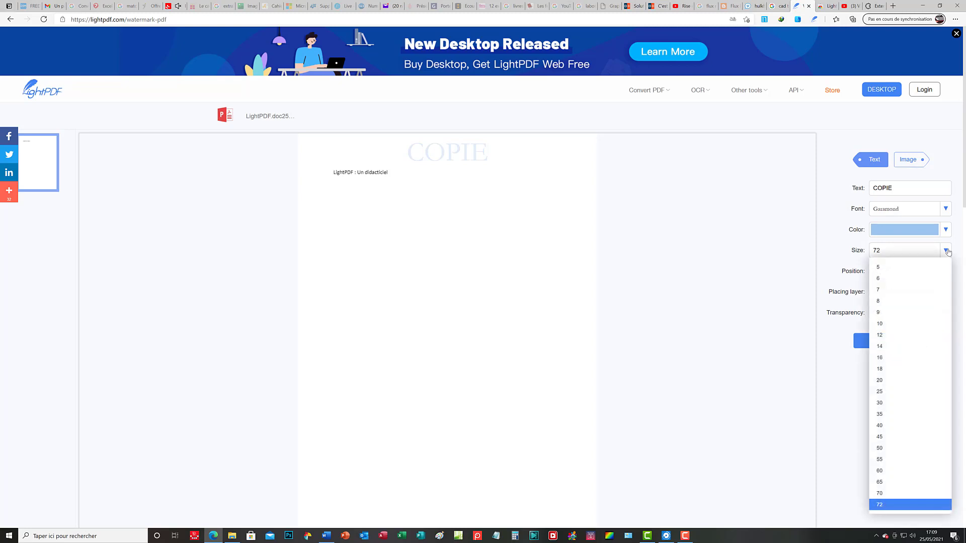
click(947, 251)
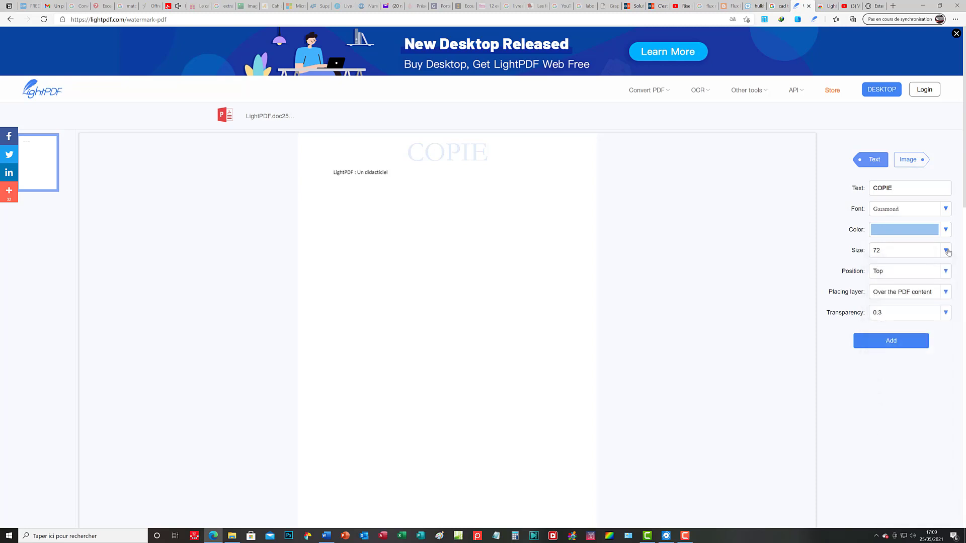
Preview the COPIE watermark at the Top Left, Top Right and Center Left positions on the page
click(946, 274)
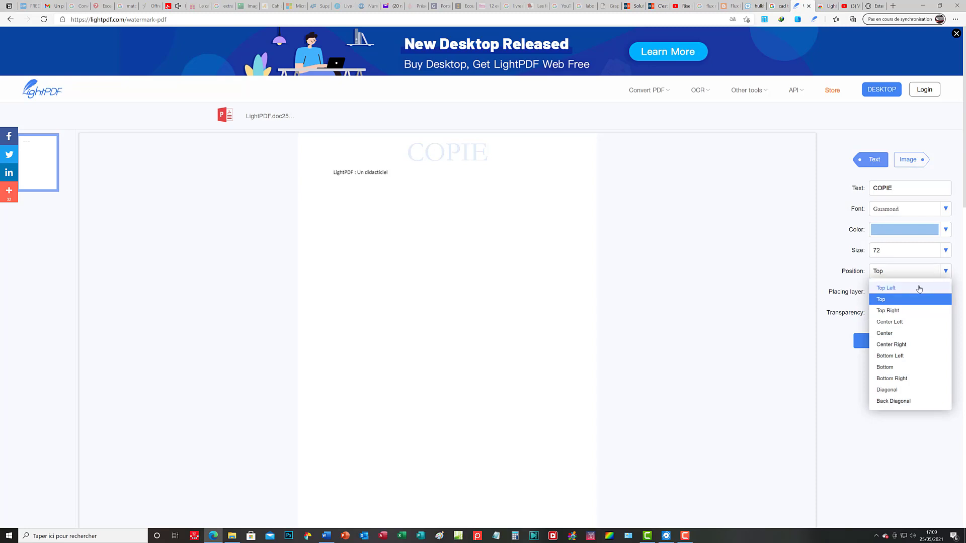
click(894, 289)
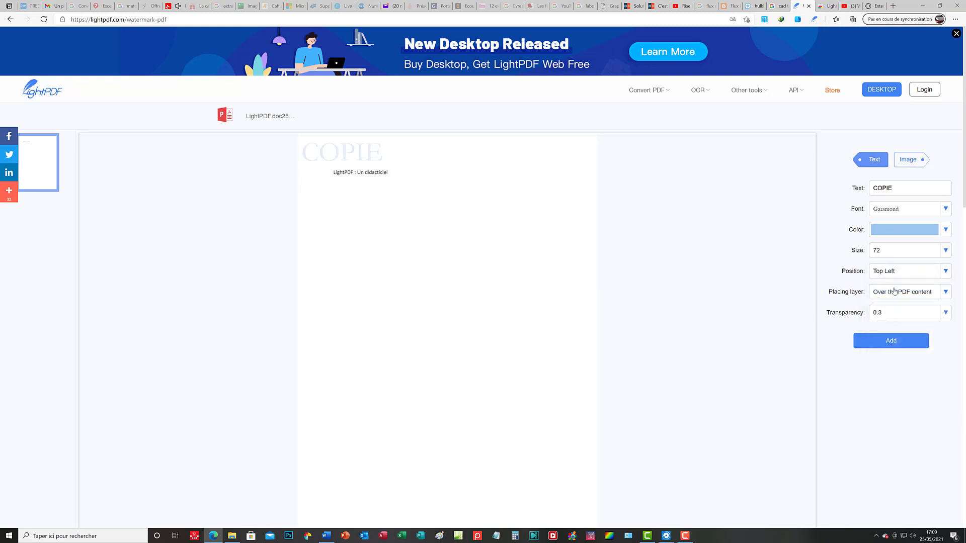
click(945, 274)
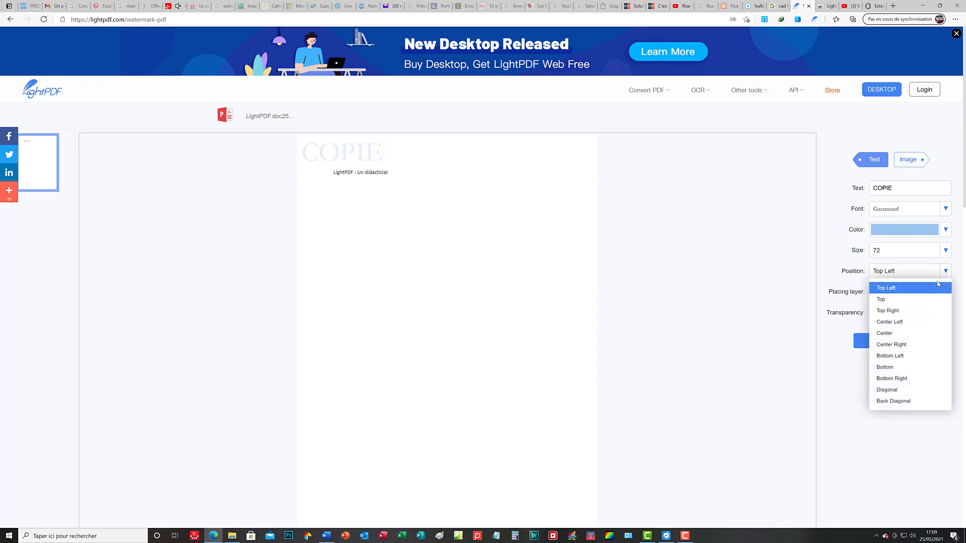
click(907, 312)
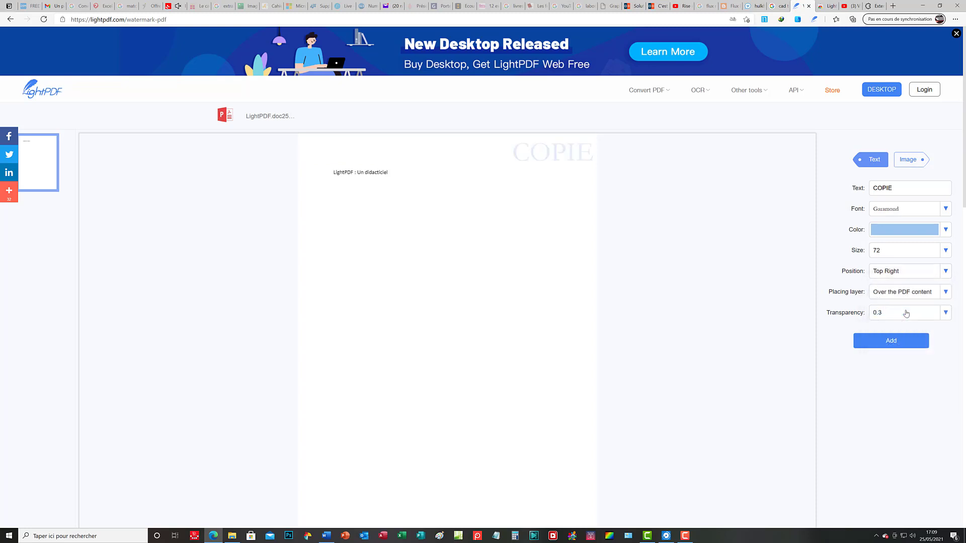
click(945, 272)
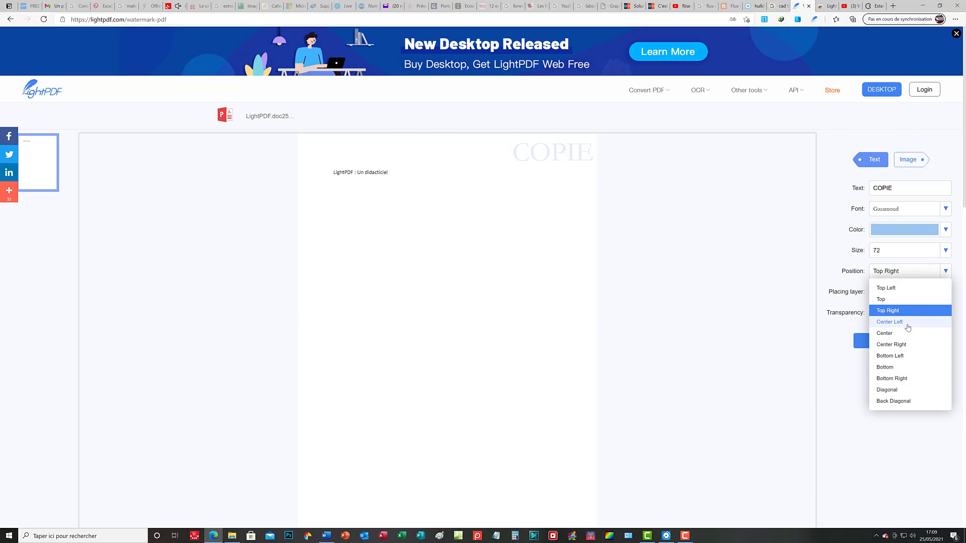
click(889, 322)
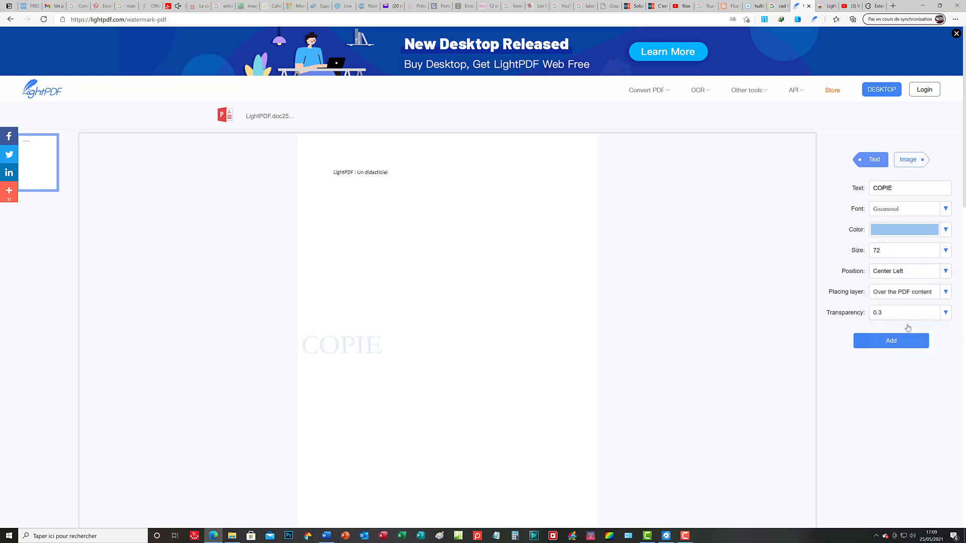
Preview the COPIE watermark at the Center, Center Right and Bottom Left positions on the page
click(943, 276)
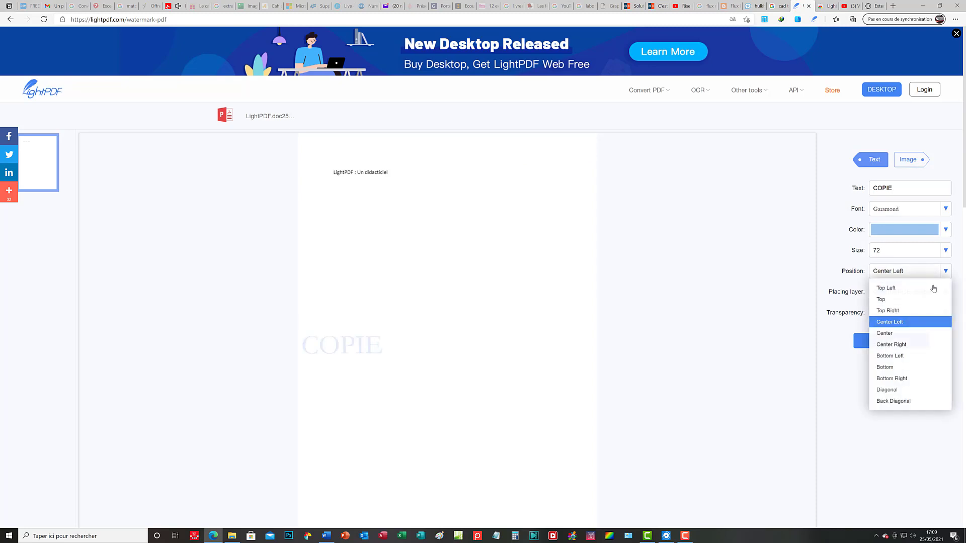
click(906, 334)
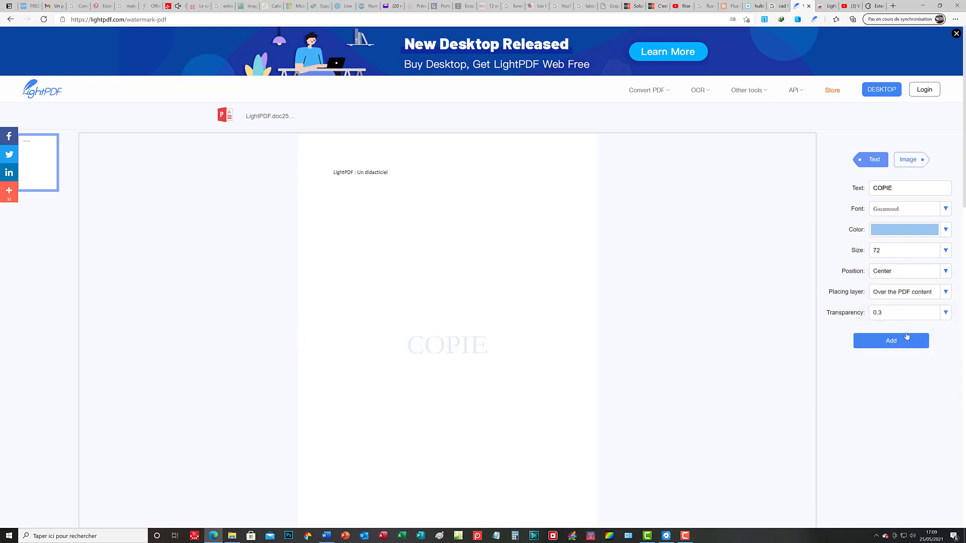
click(946, 273)
click(909, 345)
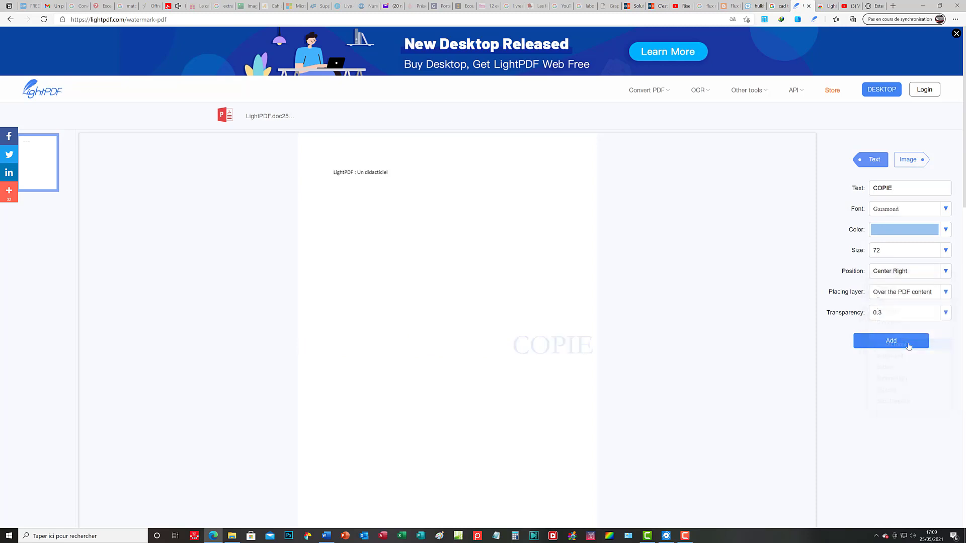
click(943, 272)
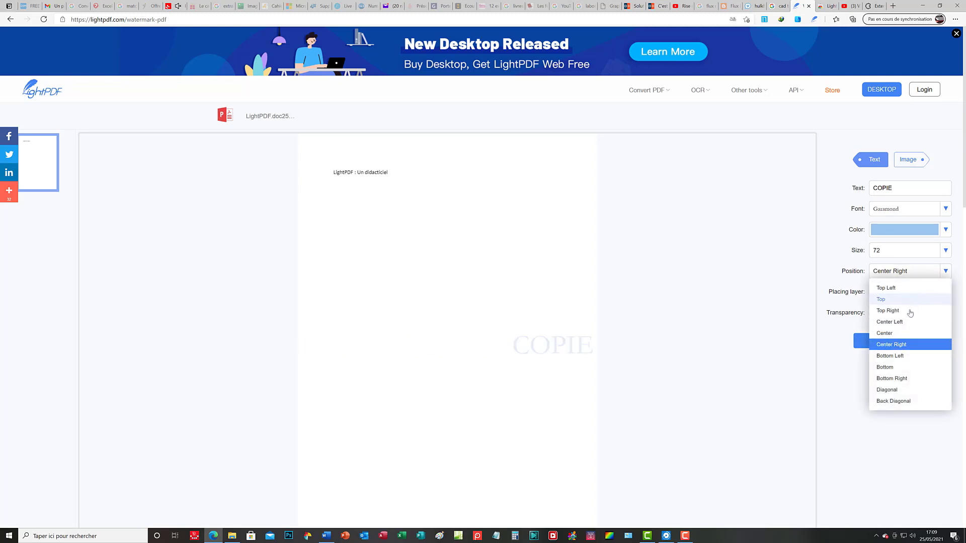
click(900, 356)
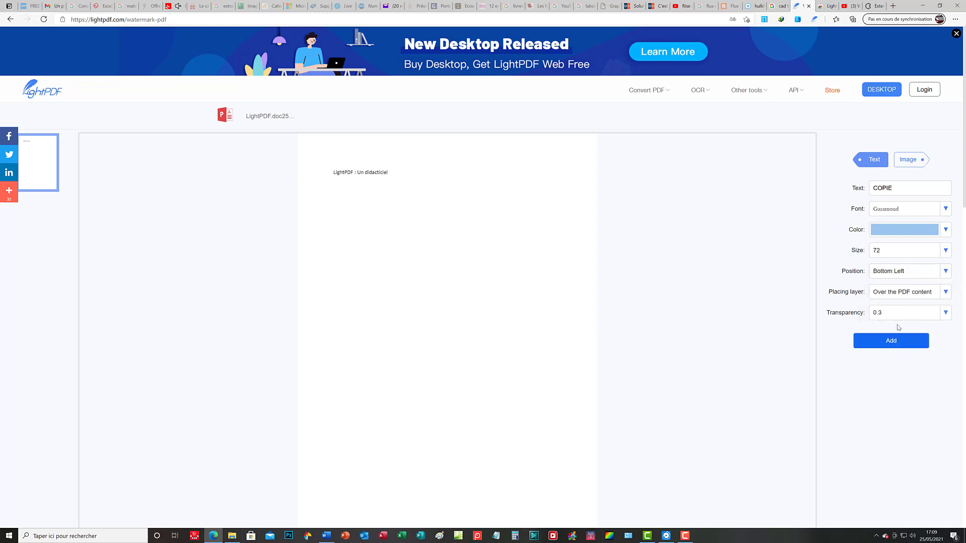
drag(964, 137, 964, 175)
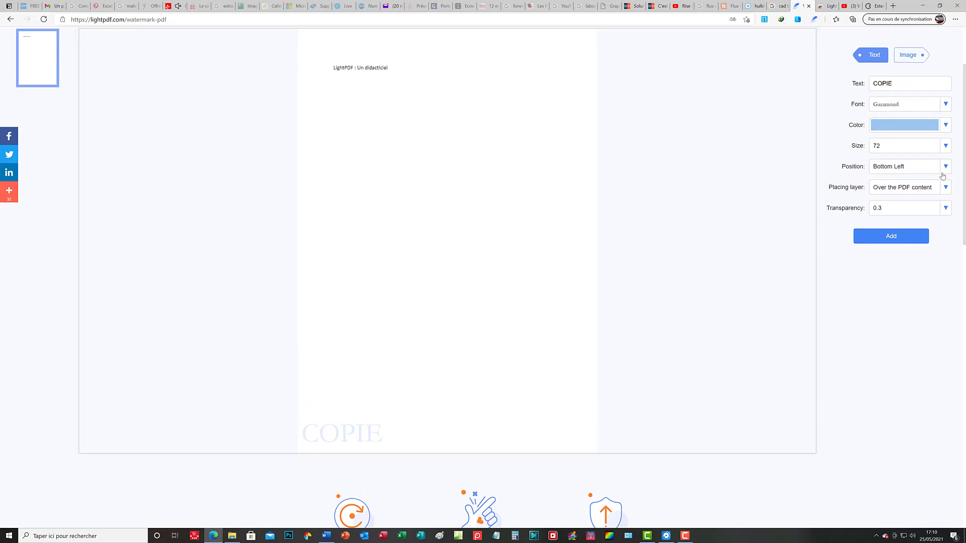
Preview the COPIE watermark at the Bottom, Bottom Right and Diagonal positions on the page
click(946, 169)
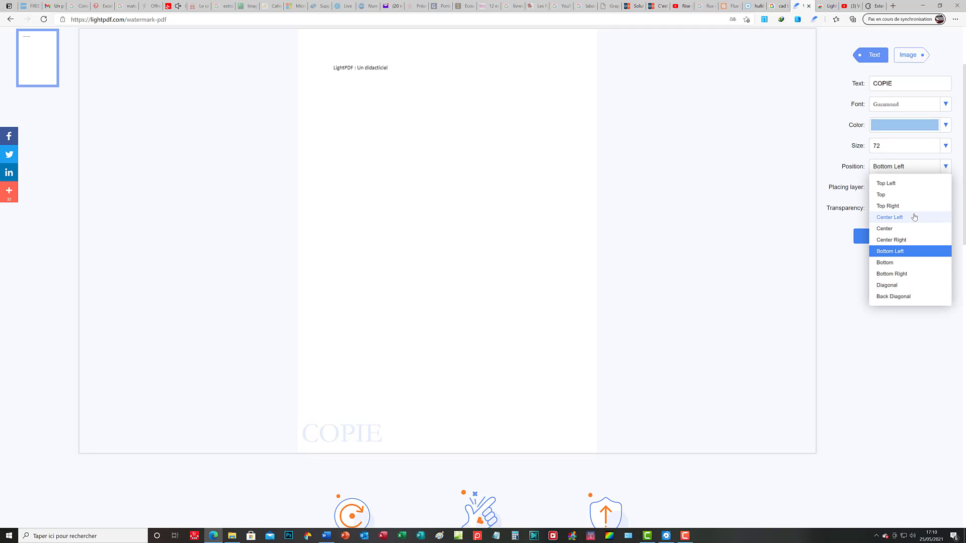
click(894, 263)
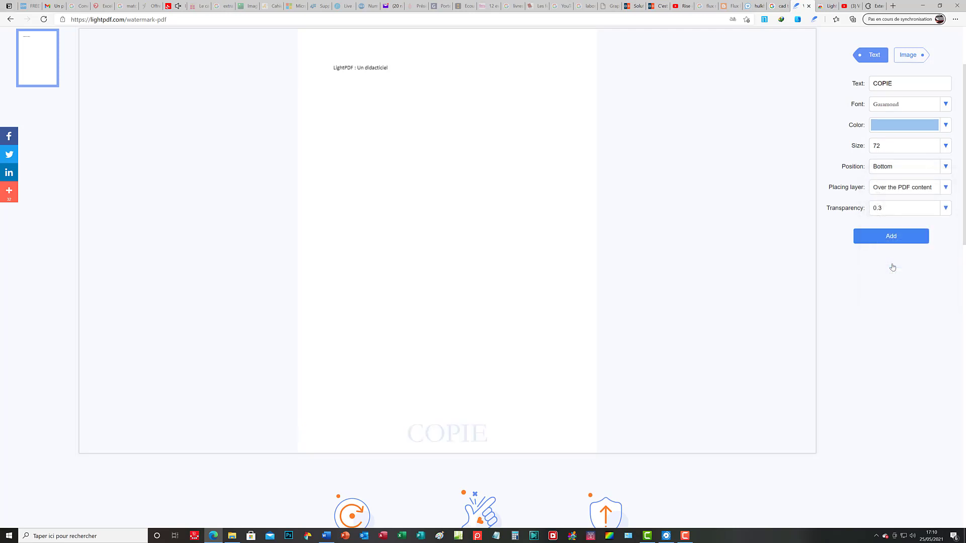
click(946, 167)
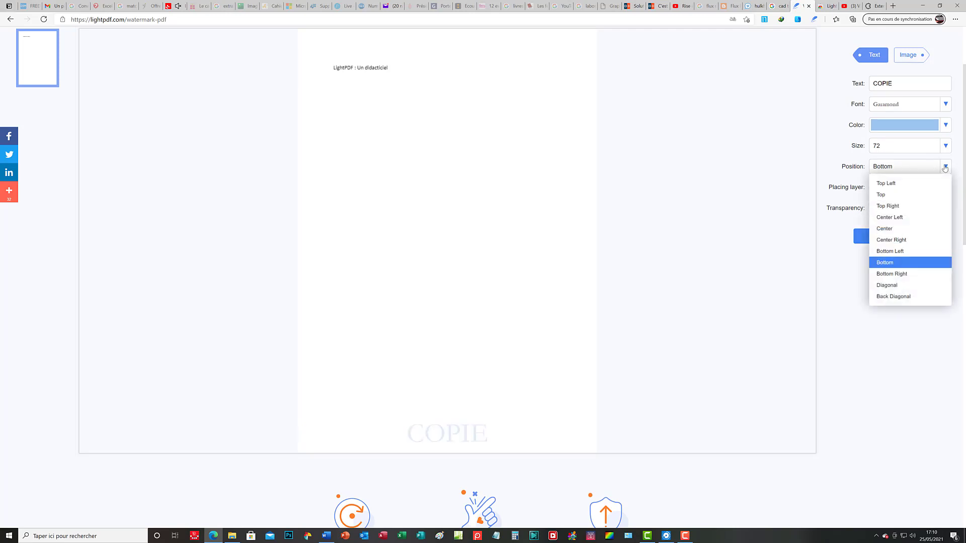
click(897, 275)
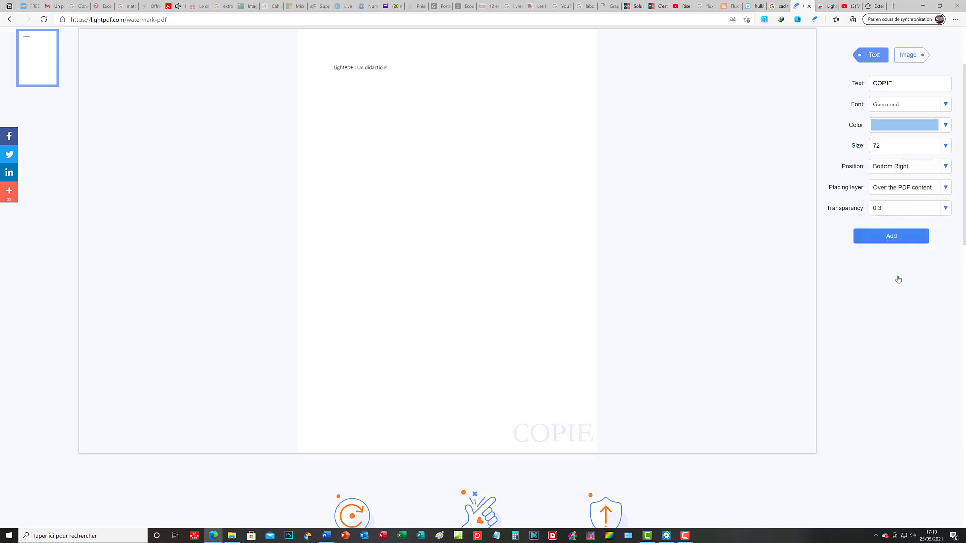
click(946, 168)
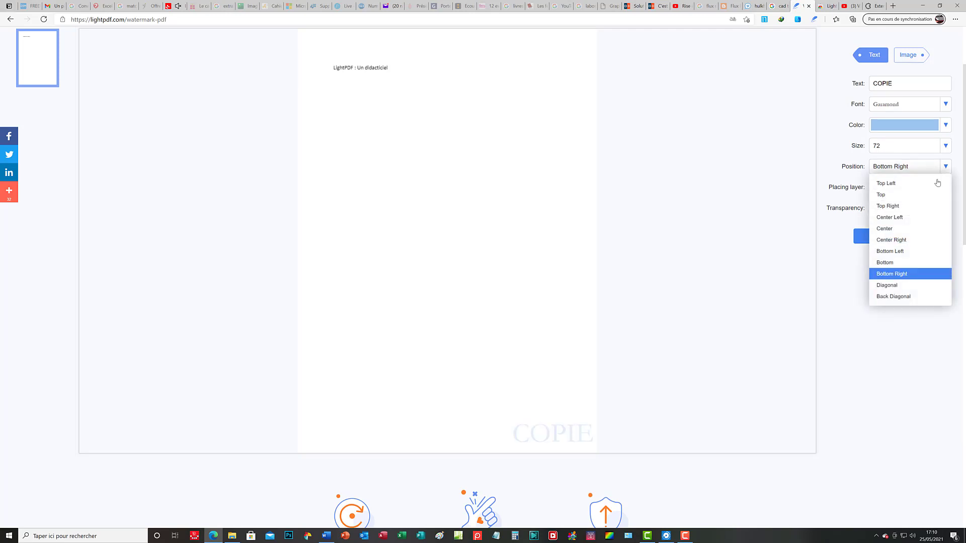
click(894, 285)
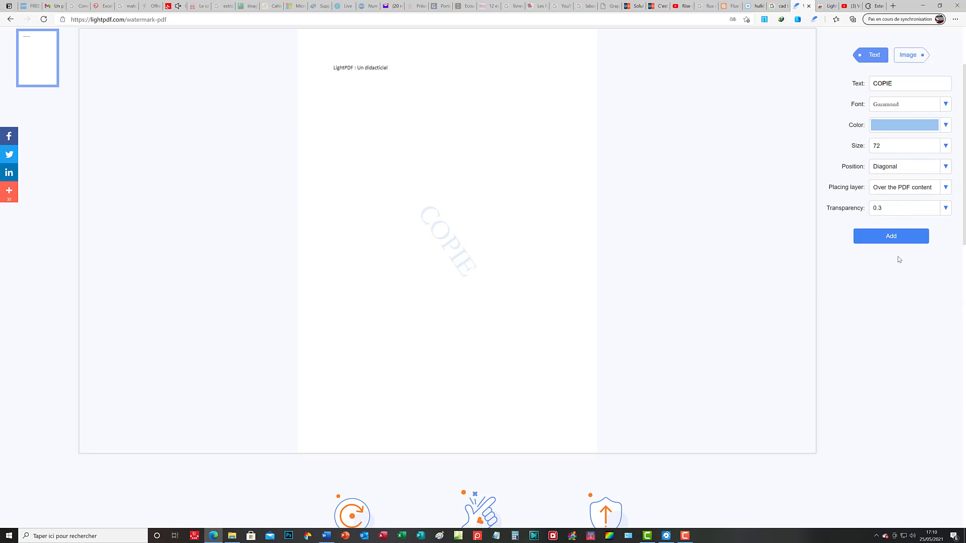
Set the COPIE watermark's position to Back Diagonal and its placing layer to Below the PDF content
click(945, 171)
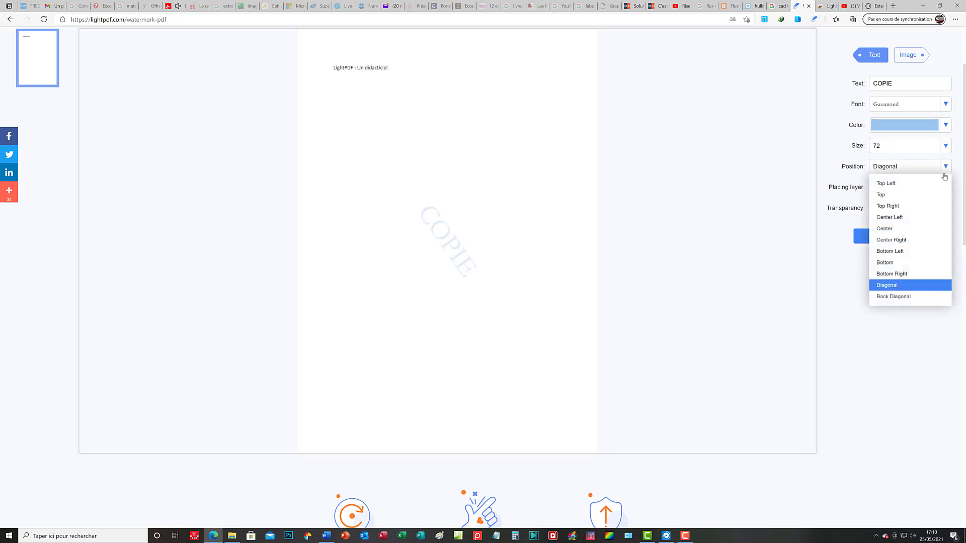
click(900, 297)
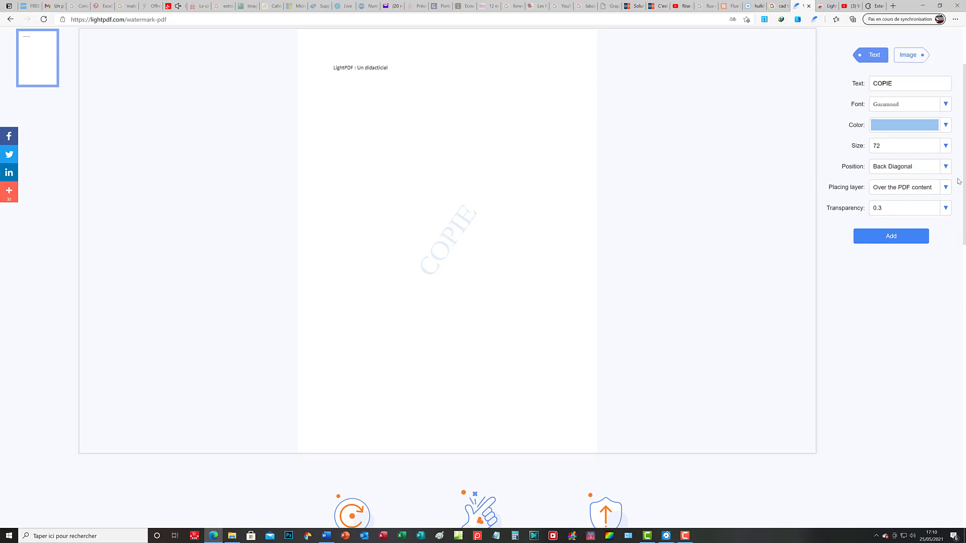
click(948, 192)
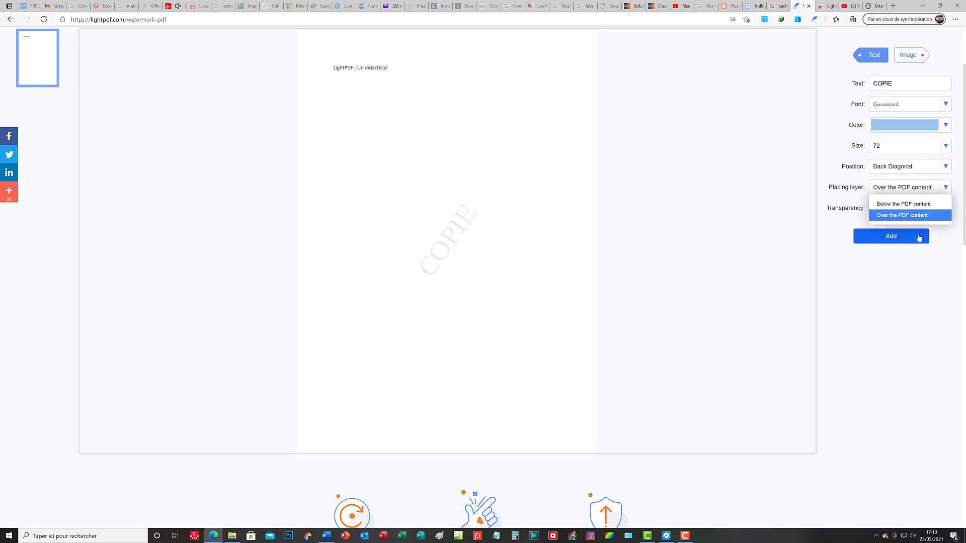
click(899, 190)
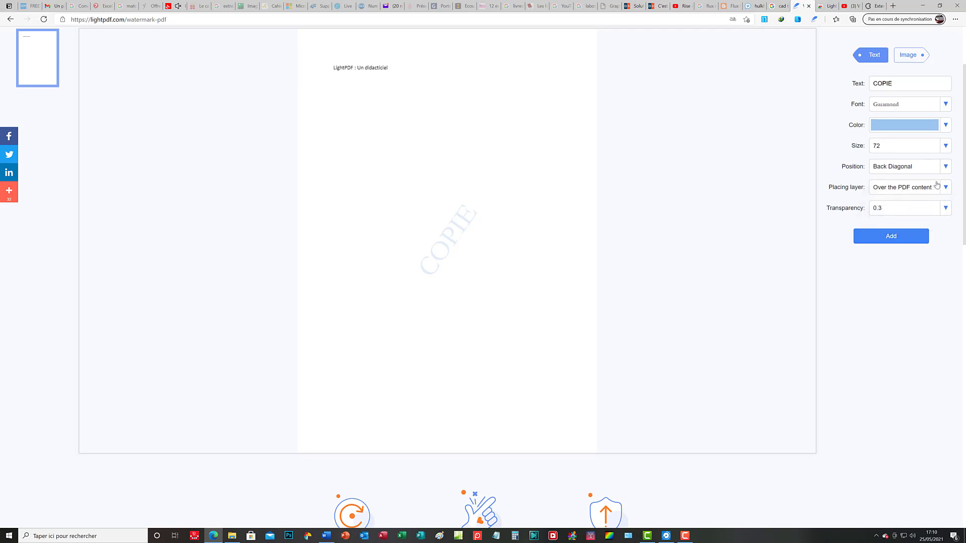
click(944, 192)
click(904, 204)
Add the watermark to the PDF and download the result as LightPDF.doc25052021.pdf_3.pdf in Téléchargements\Documents
scroll(889, 240, down, 8)
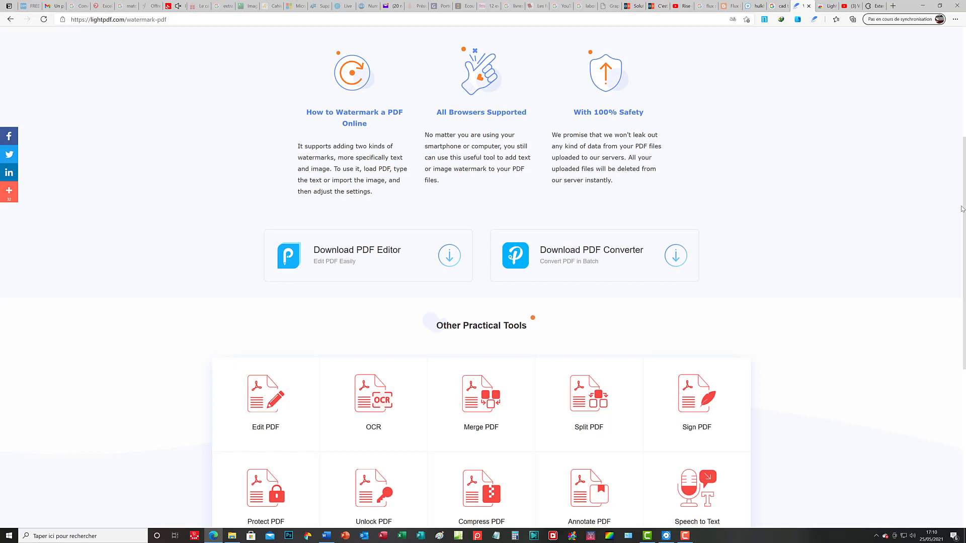
drag(965, 216, 964, 74)
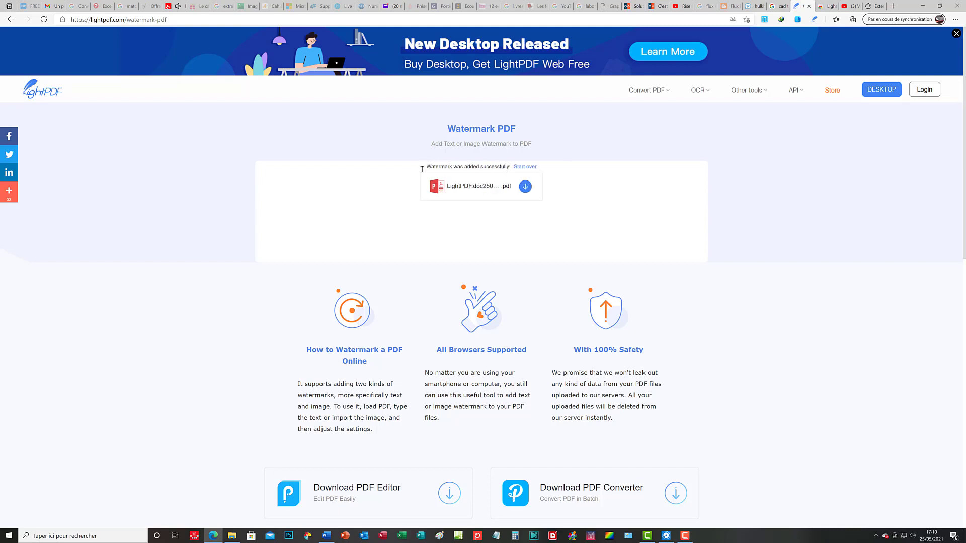
click(525, 187)
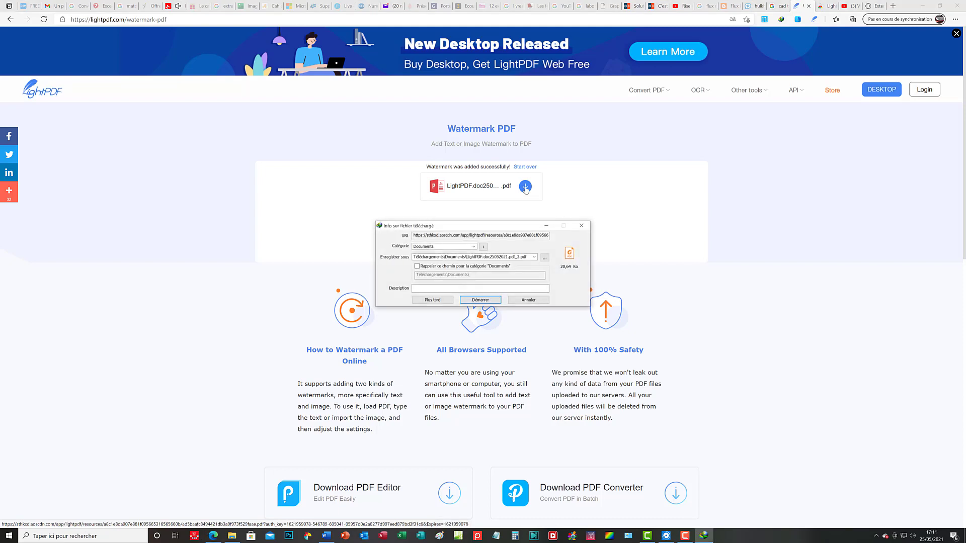
click(493, 299)
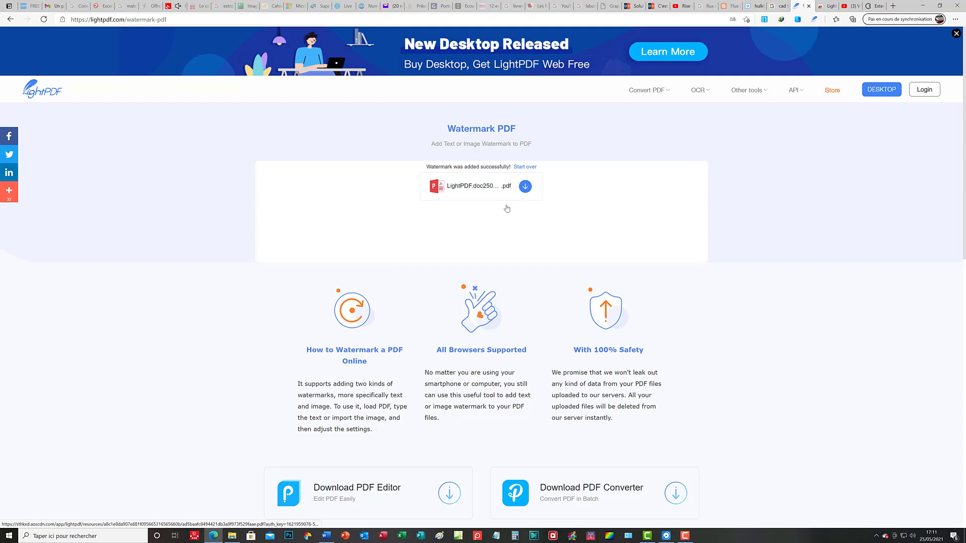
Open LightPDF.doc25052021.pdf_3 from File Explorer's Téléchargements\Documents folder in Foxit Reader, check it for the watermark, close it, and return to LightPDF in the browser
mouse_move(236, 537)
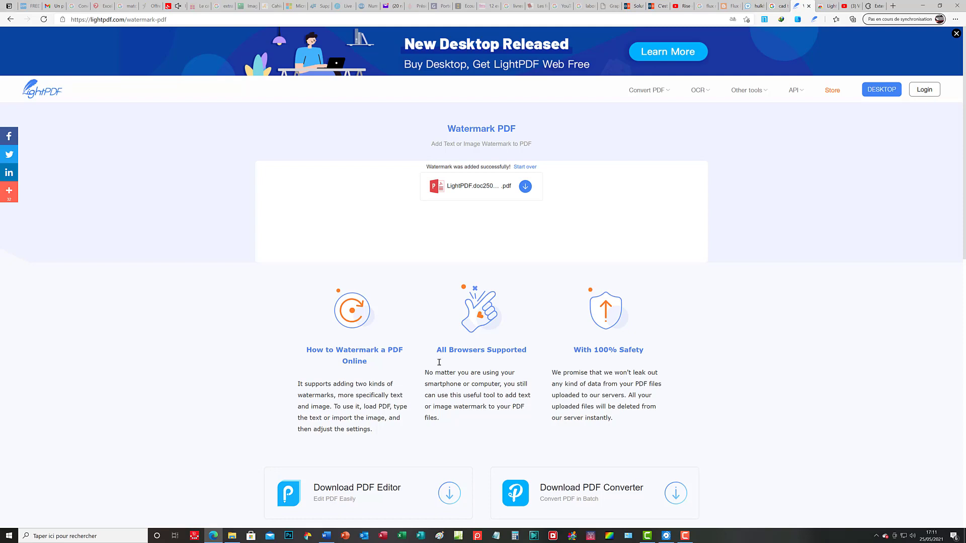
click(231, 536)
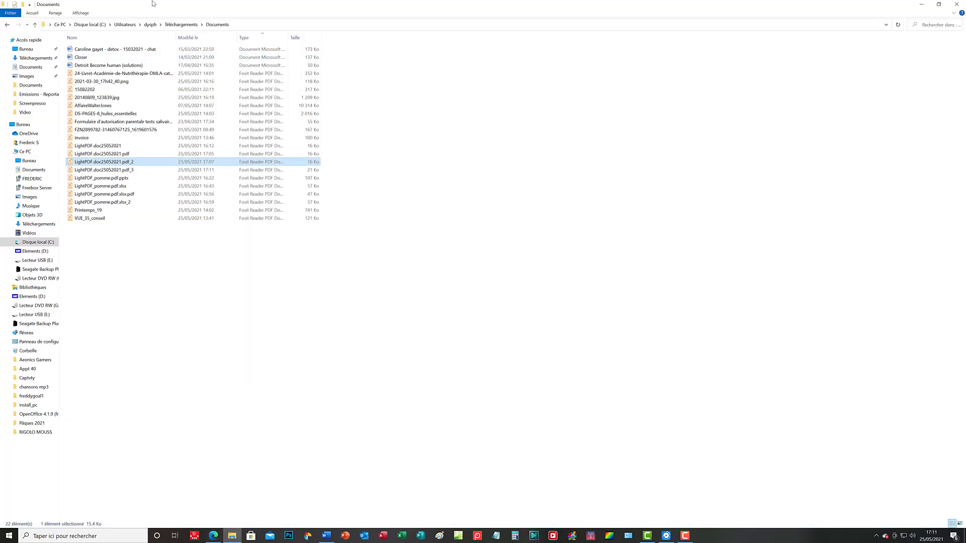
click(200, 26)
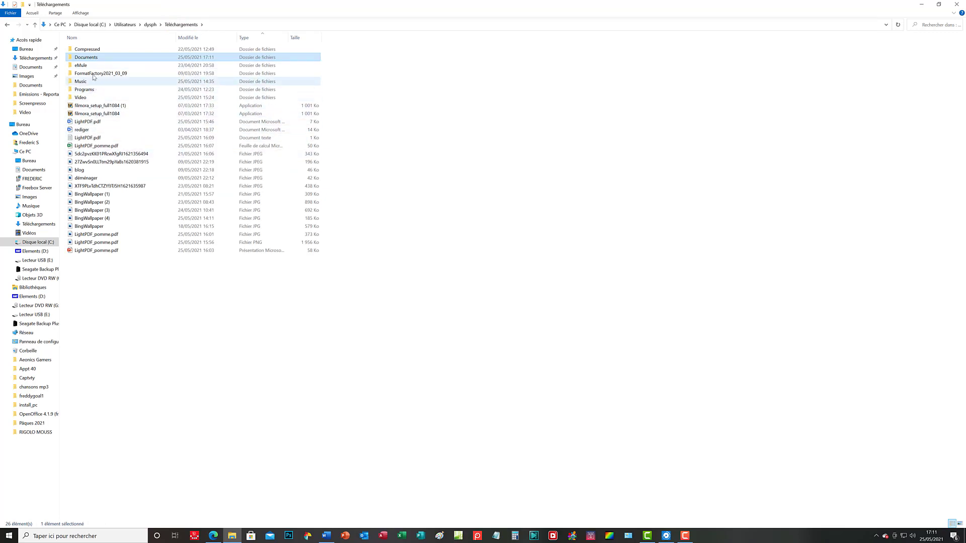
double_click(89, 59)
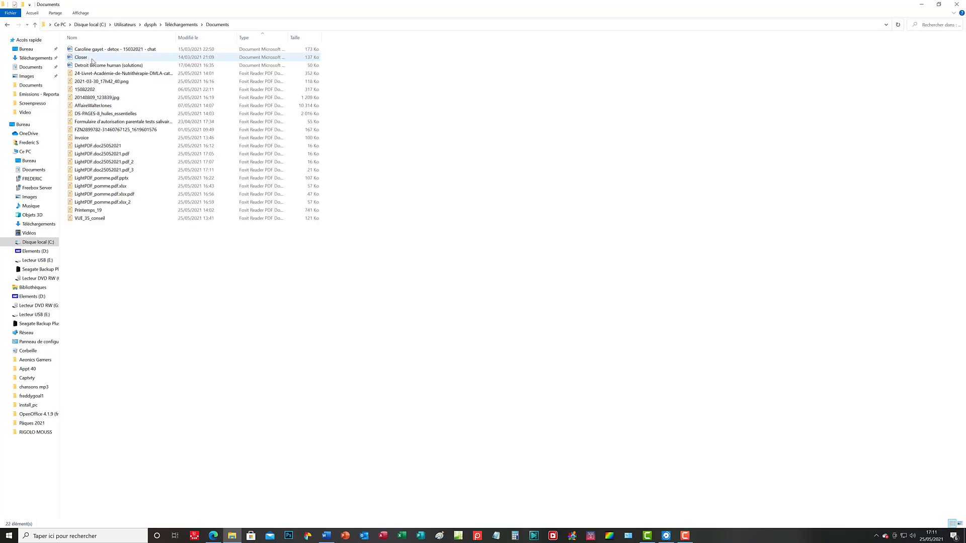
right_click(131, 170)
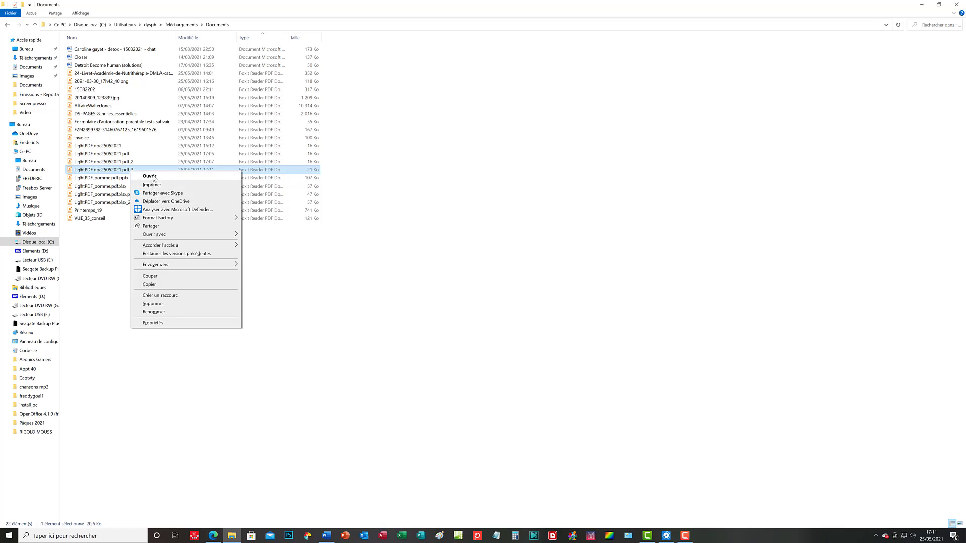
click(150, 176)
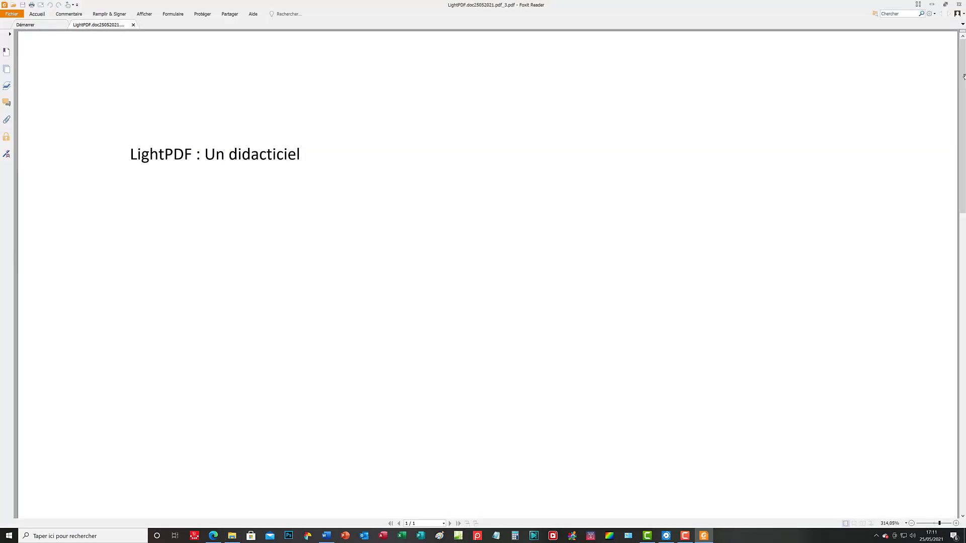
drag(964, 77, 932, 70)
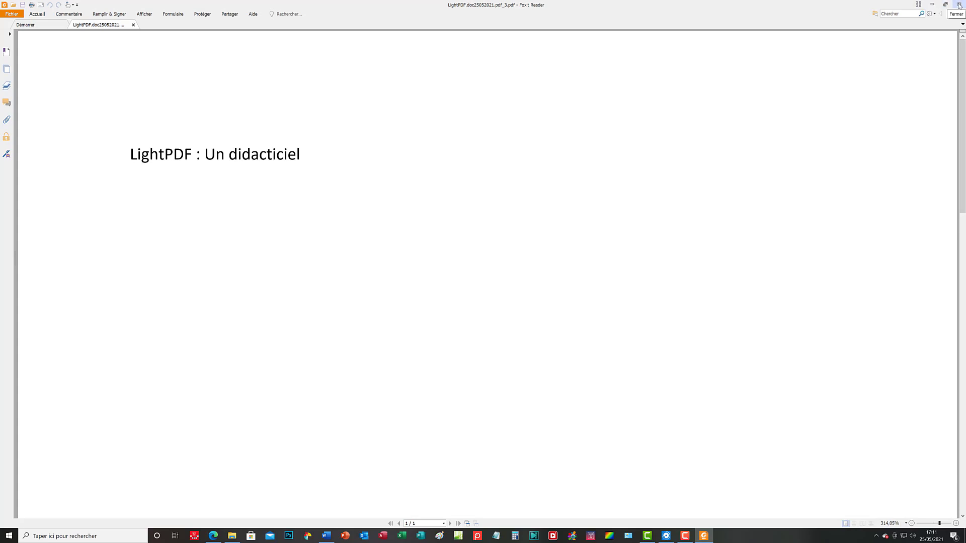
click(959, 6)
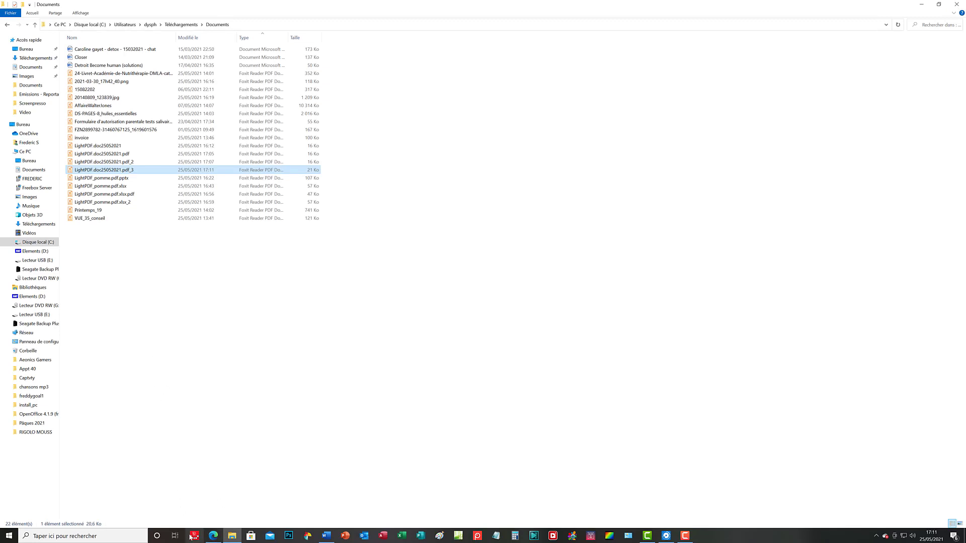
click(214, 536)
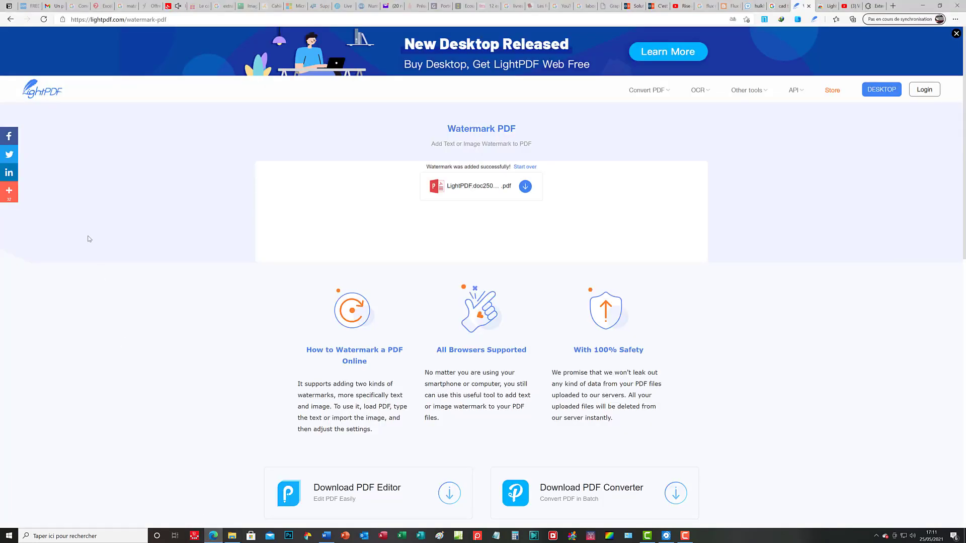
Go back to the LightPDF tools list, open the OCR tool and upload LightPDF.doc25052021 from the Téléchargements\Documents folder
click(10, 19)
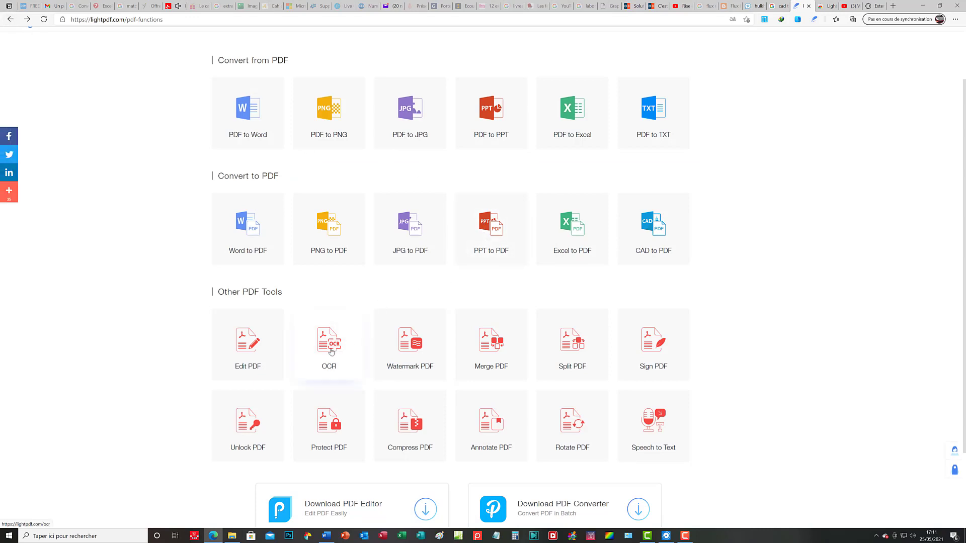
click(330, 350)
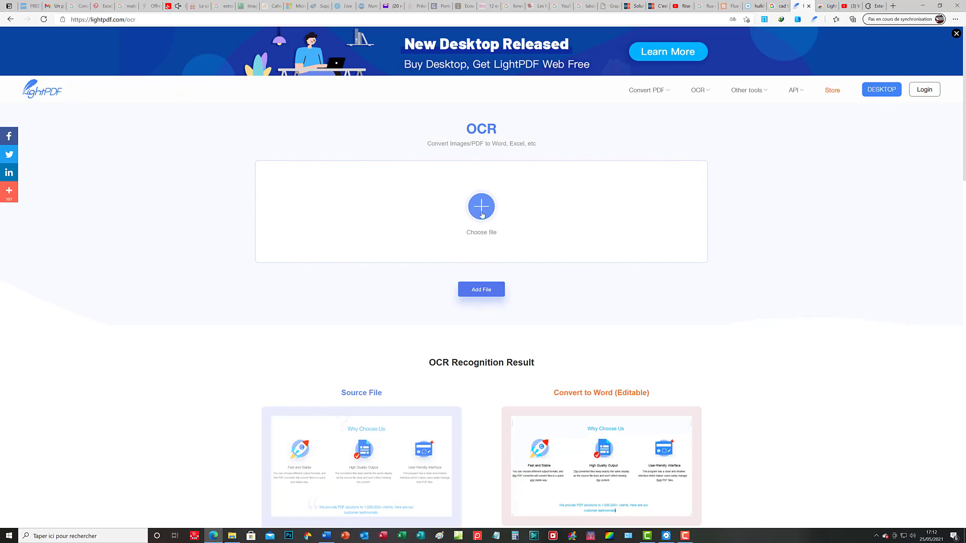
click(482, 214)
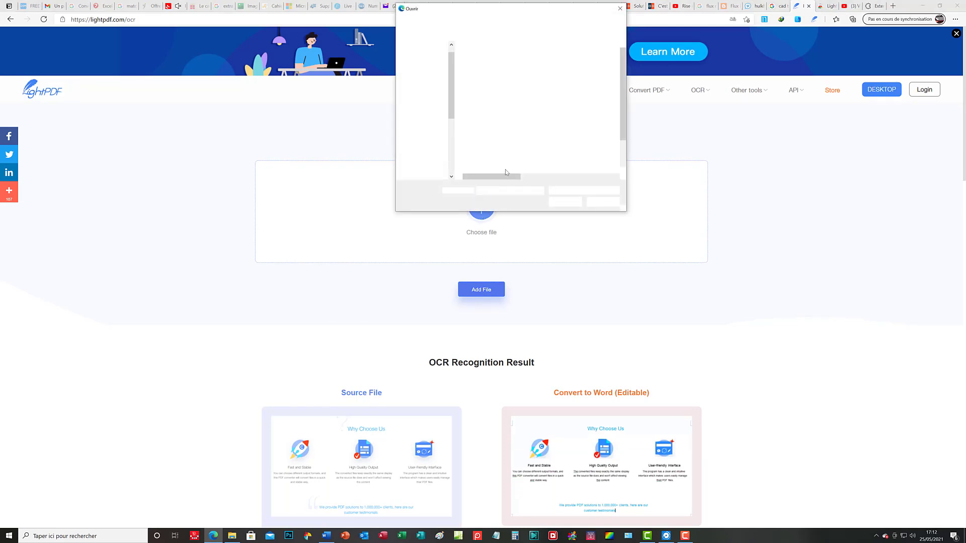
click(495, 132)
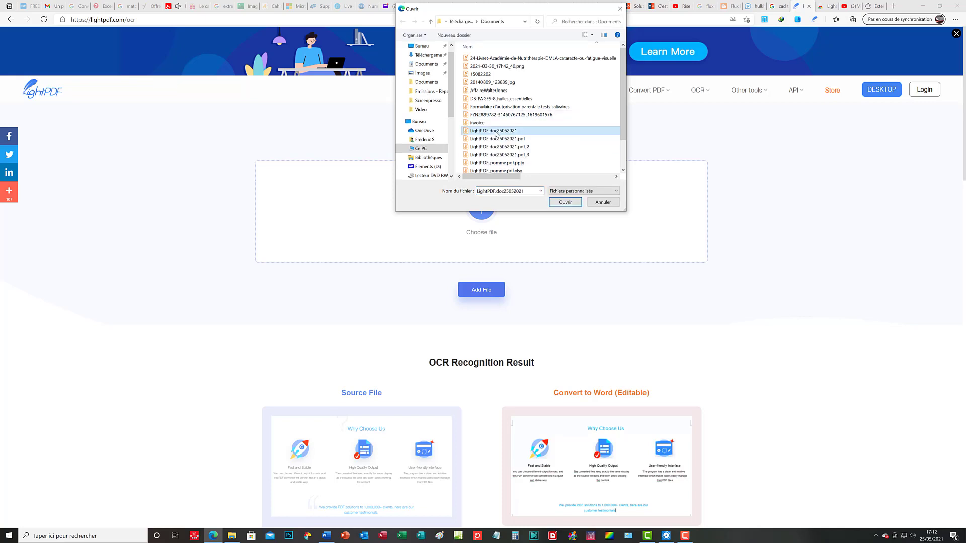
click(557, 203)
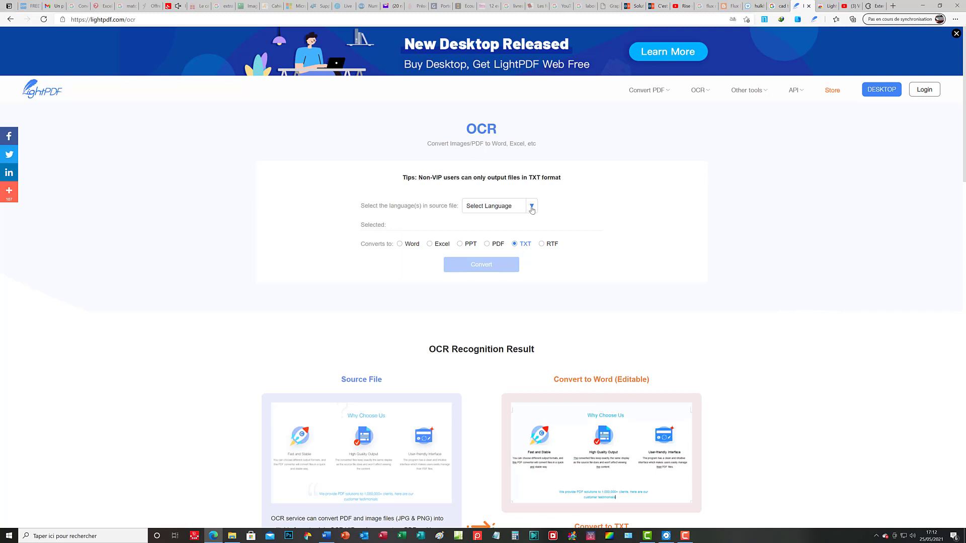
Set the OCR source file language to Français
click(532, 209)
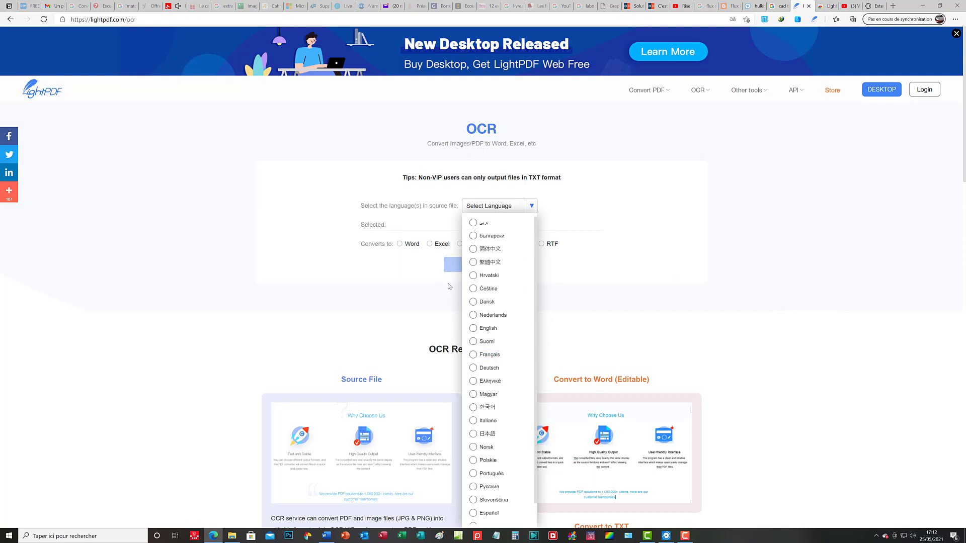
click(505, 356)
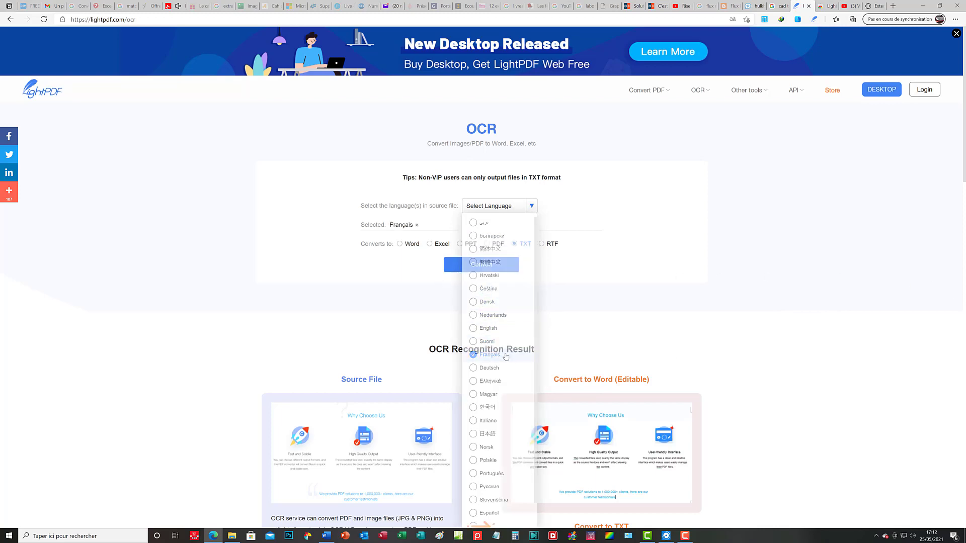